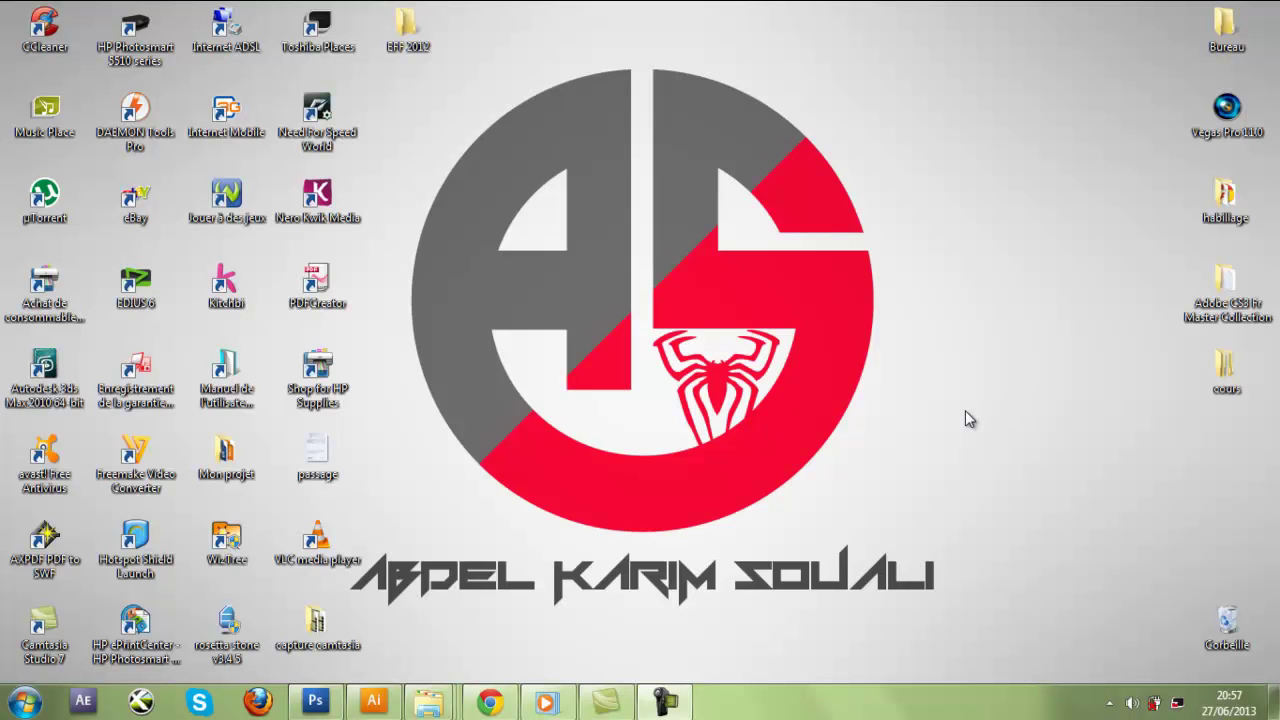
Step: Open the EFF pratique INFOGRAPHIE exam from EFF 2012, then the variante16 > hôtel Sensimar Royal Blue folder
double_click(411, 30)
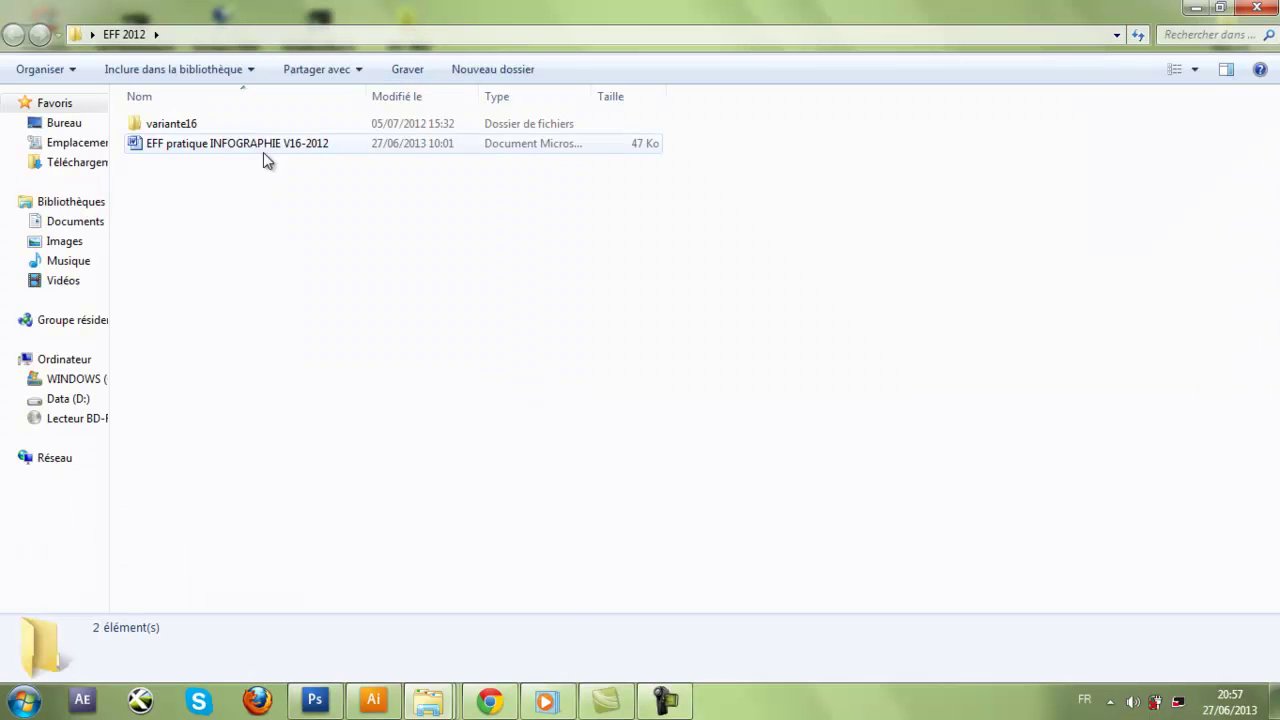
double_click(181, 145)
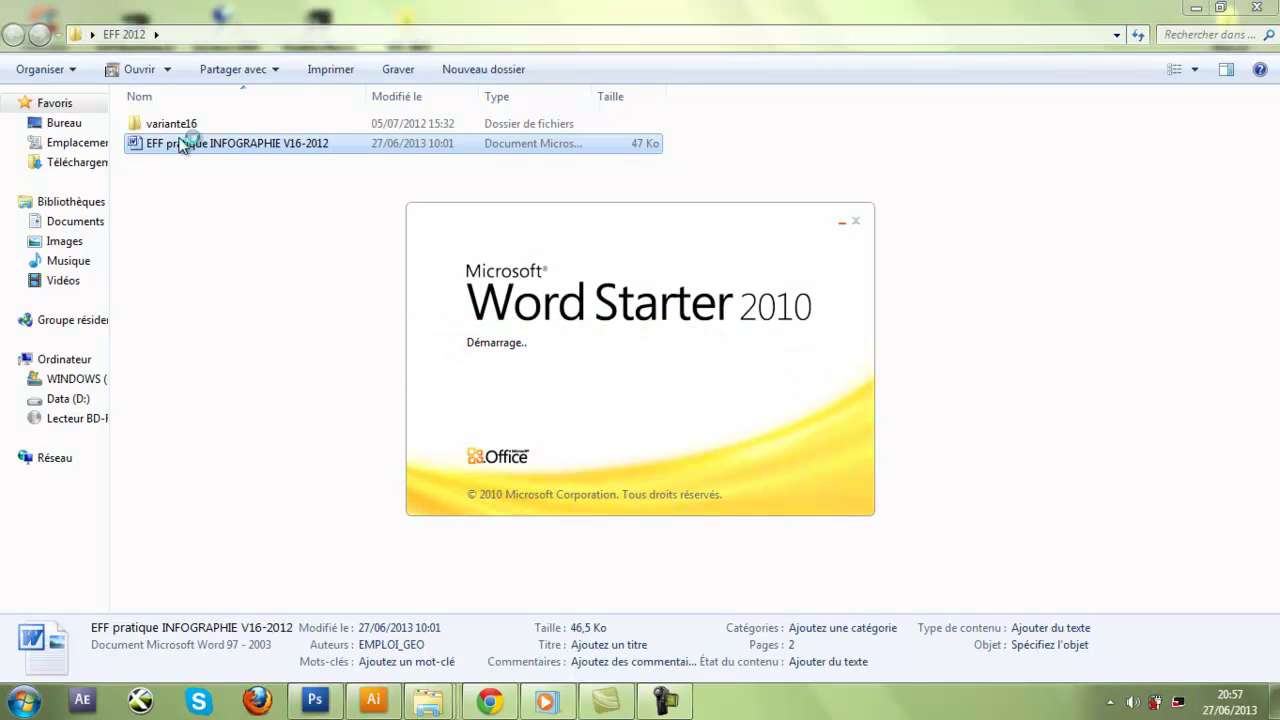
double_click(185, 125)
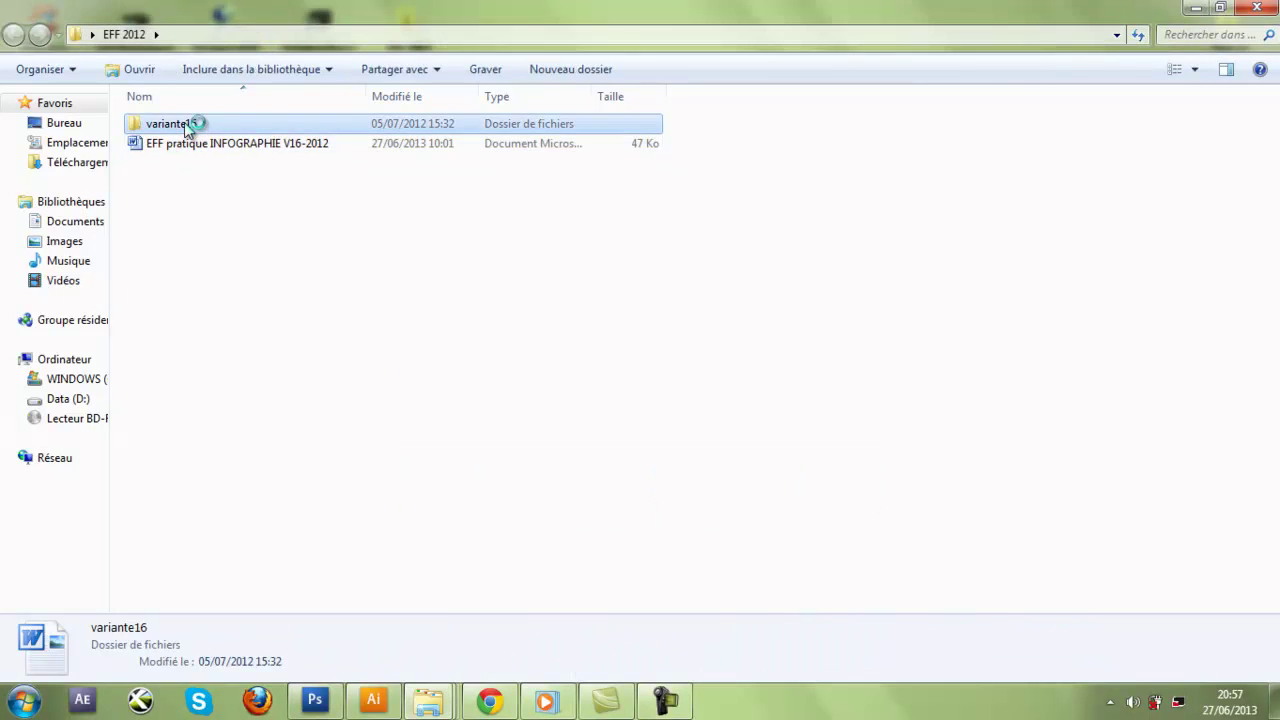
left_click(194, 123)
double_click(194, 123)
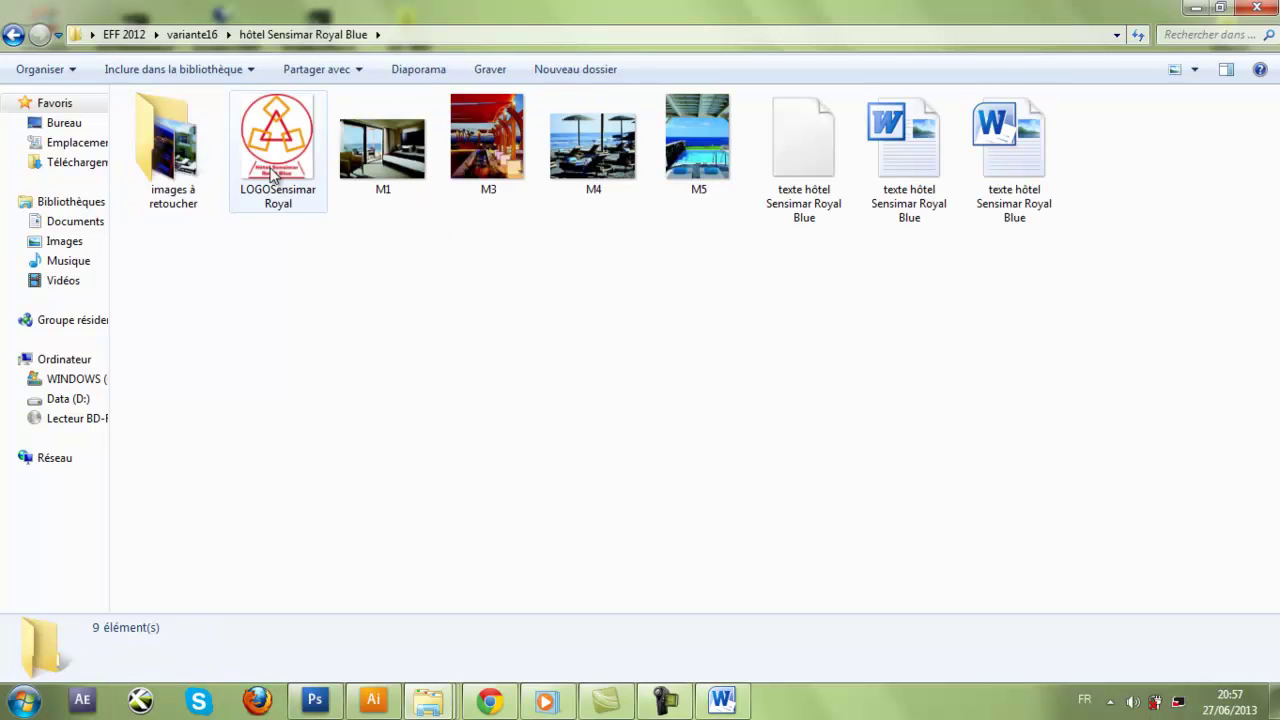
Step: Bring the LOGOSensimar Royal image into Illustrator and select it
left_click(279, 203)
double_click(285, 199)
mouse_move(287, 199)
left_mouse_down()
mouse_move(377, 708)
mouse_move(586, 373)
mouse_move(553, 310)
left_mouse_up()
left_click(765, 418)
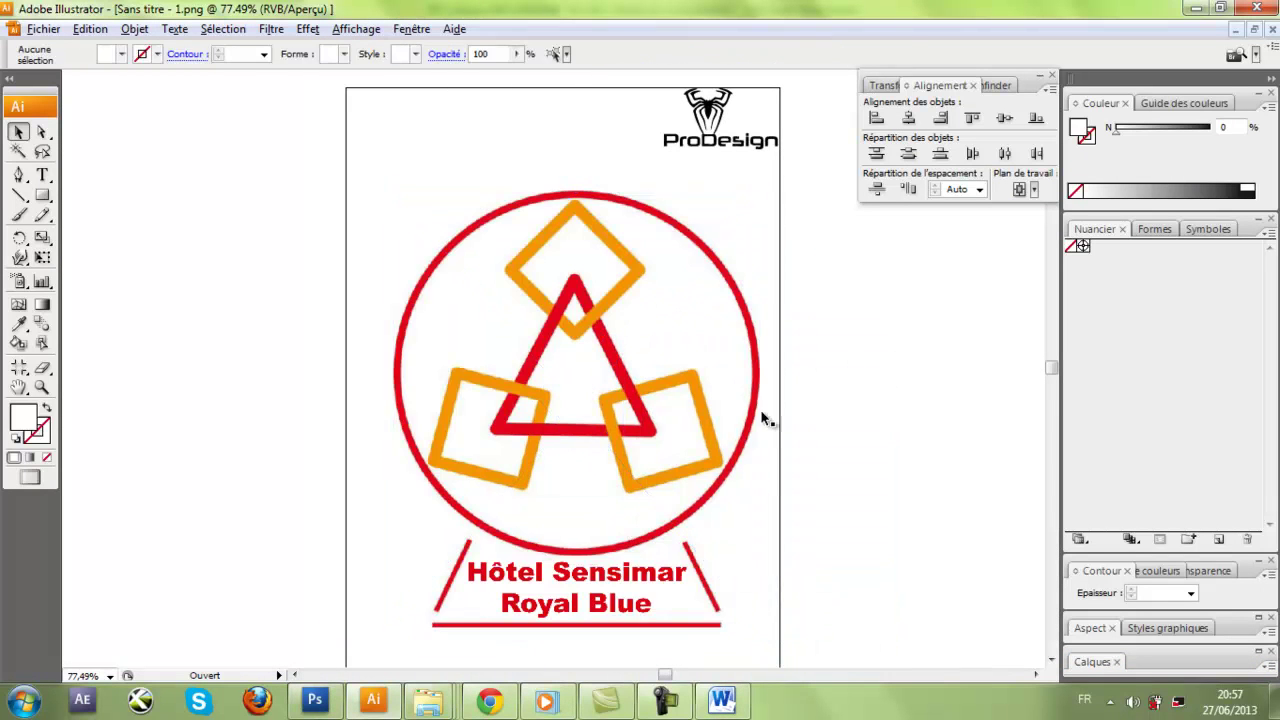
left_click(607, 327)
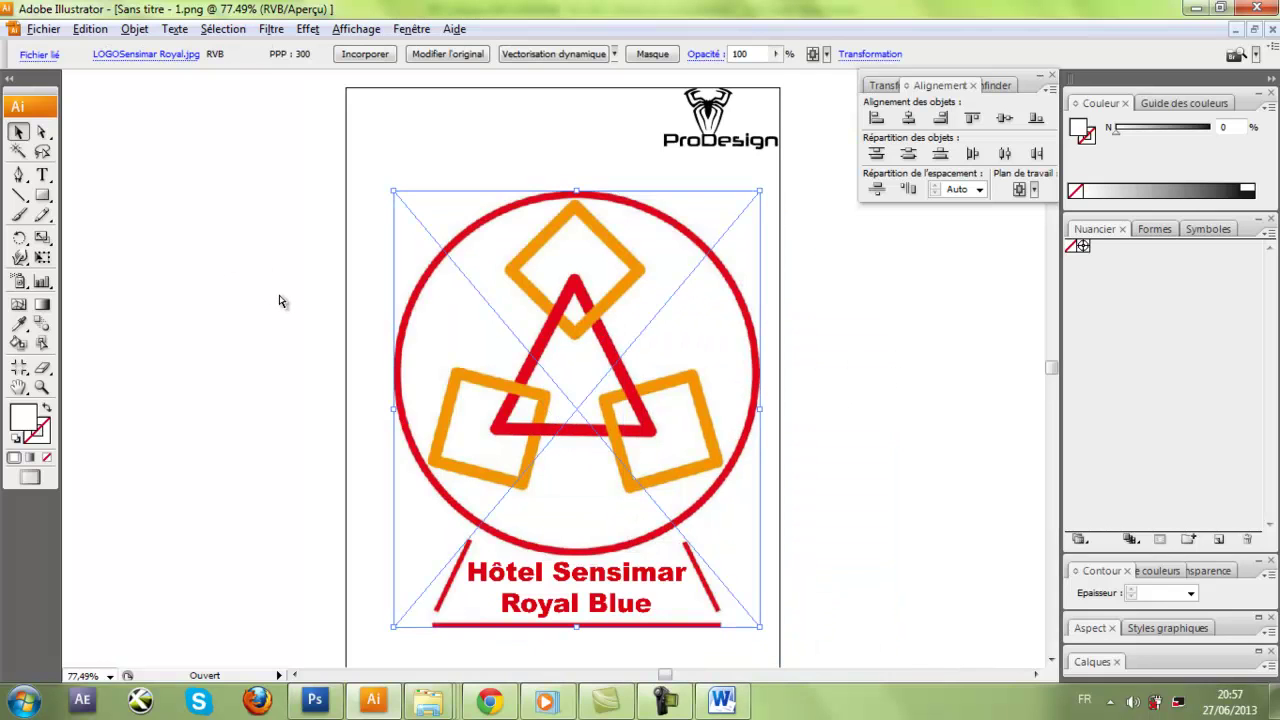
Step: Create a new A4 document, then select and cut the logo and ProDesign mark from the original
key("ctrl+n")
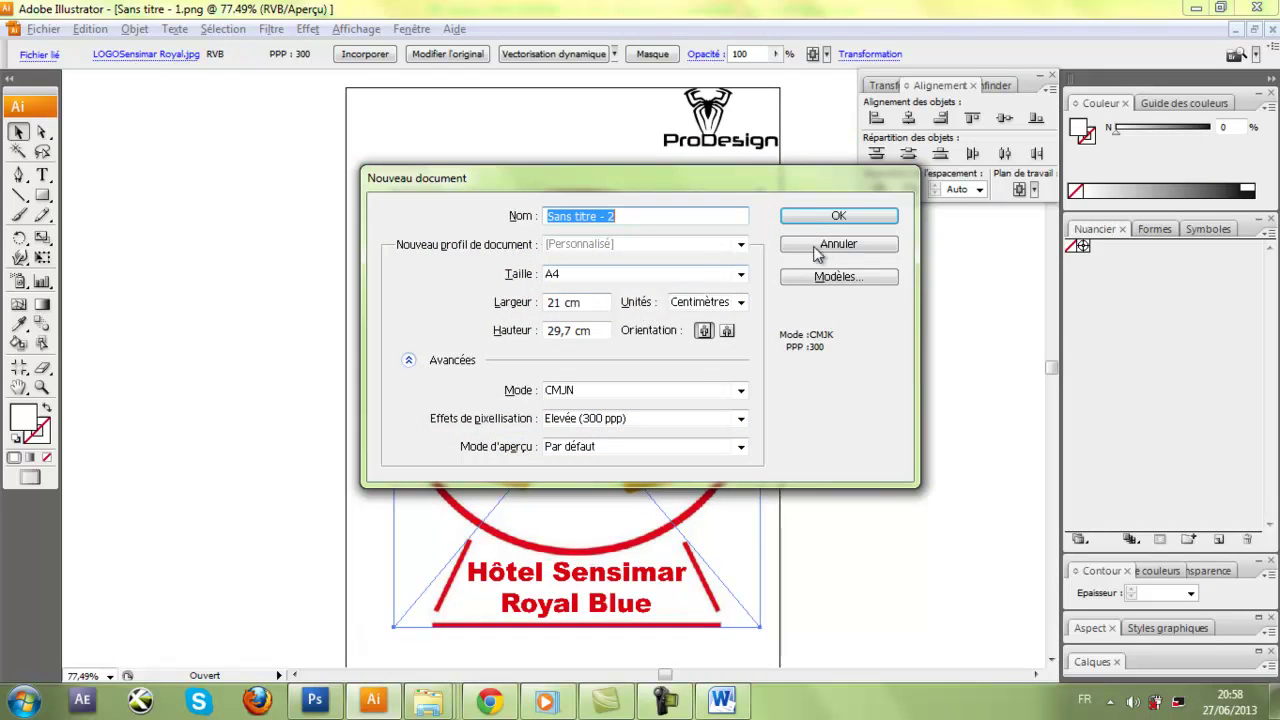
left_click(840, 217)
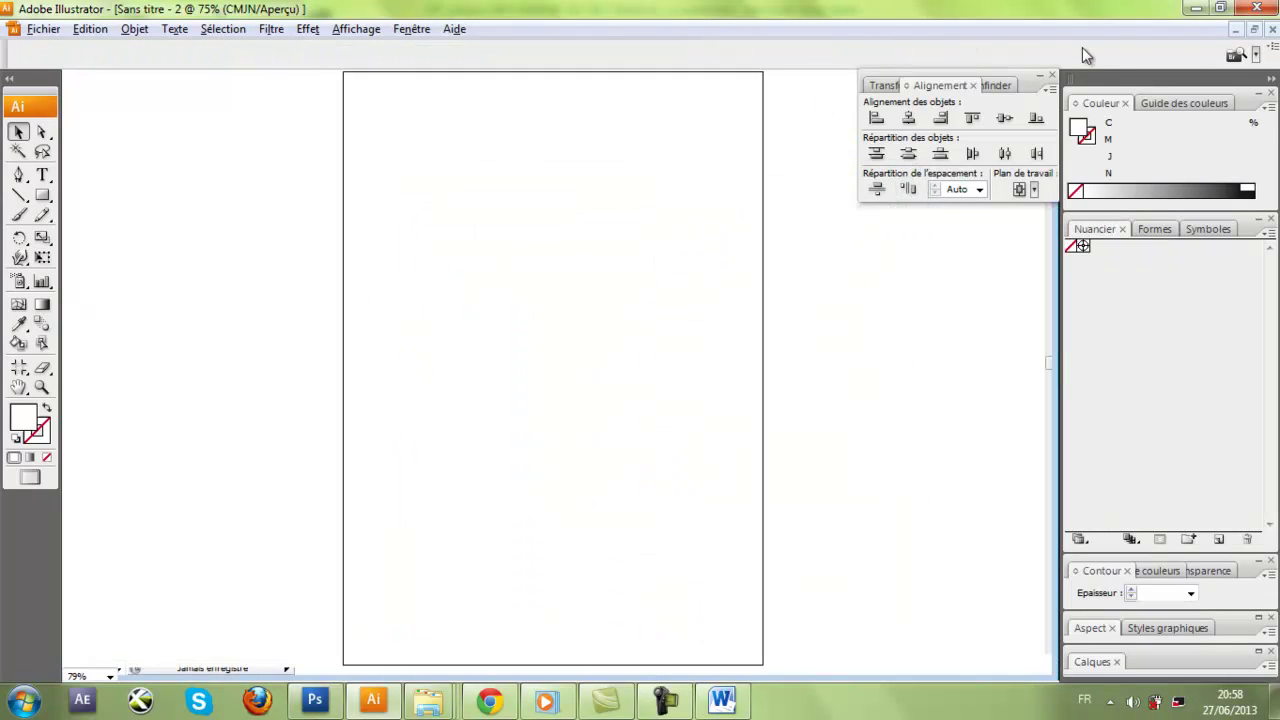
left_click(1253, 31)
left_click_drag(594, 100, 620, 237)
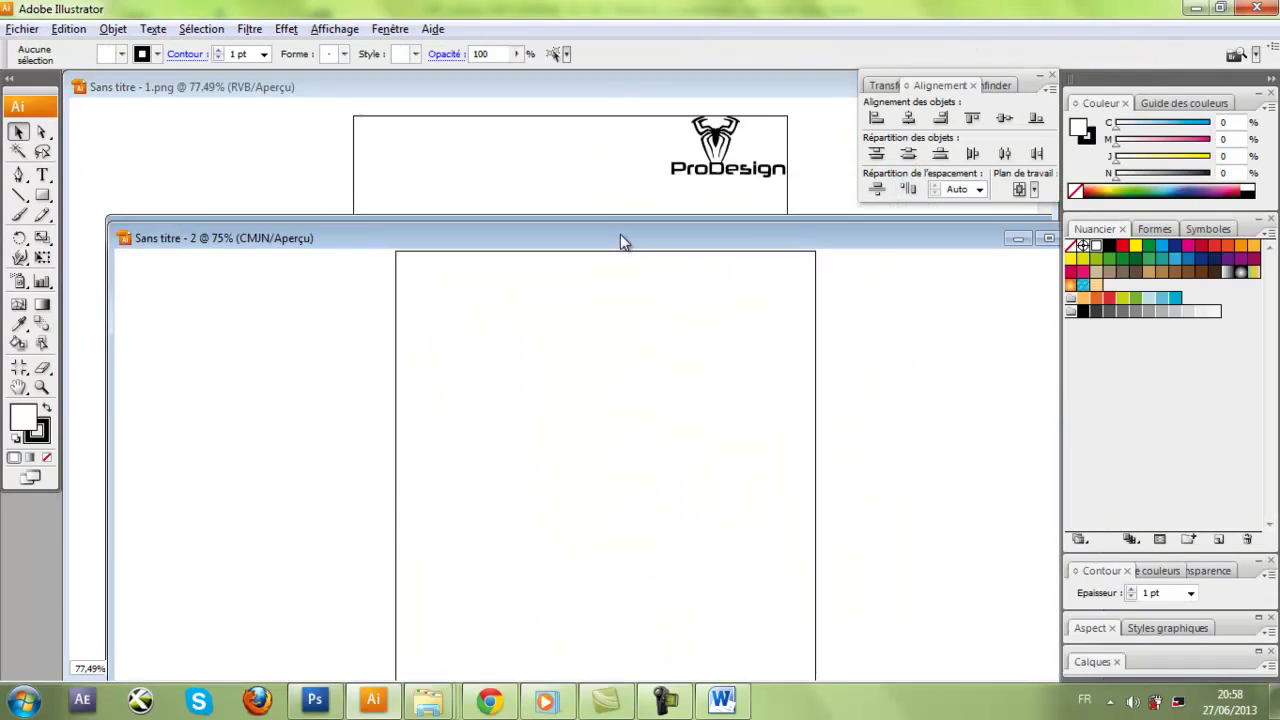
left_click(588, 168)
left_click(598, 140)
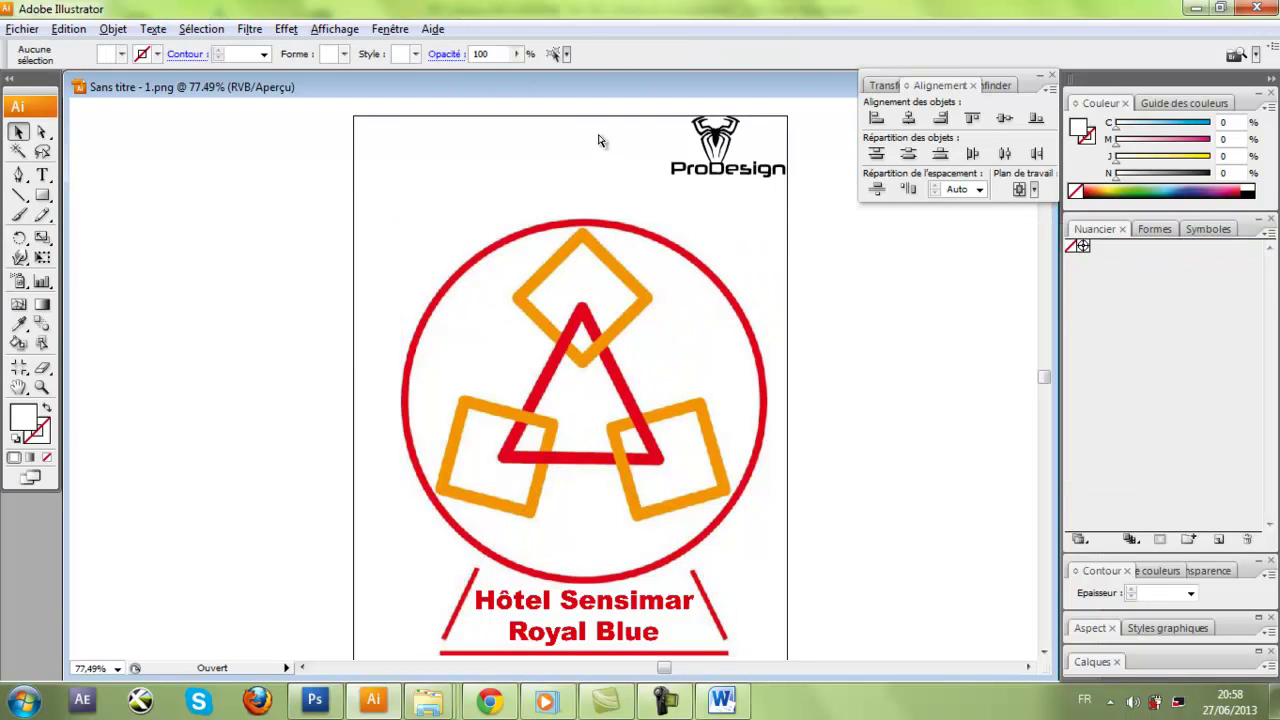
mouse_move(341, 108)
left_mouse_down()
mouse_move(793, 486)
mouse_move(843, 627)
left_mouse_up()
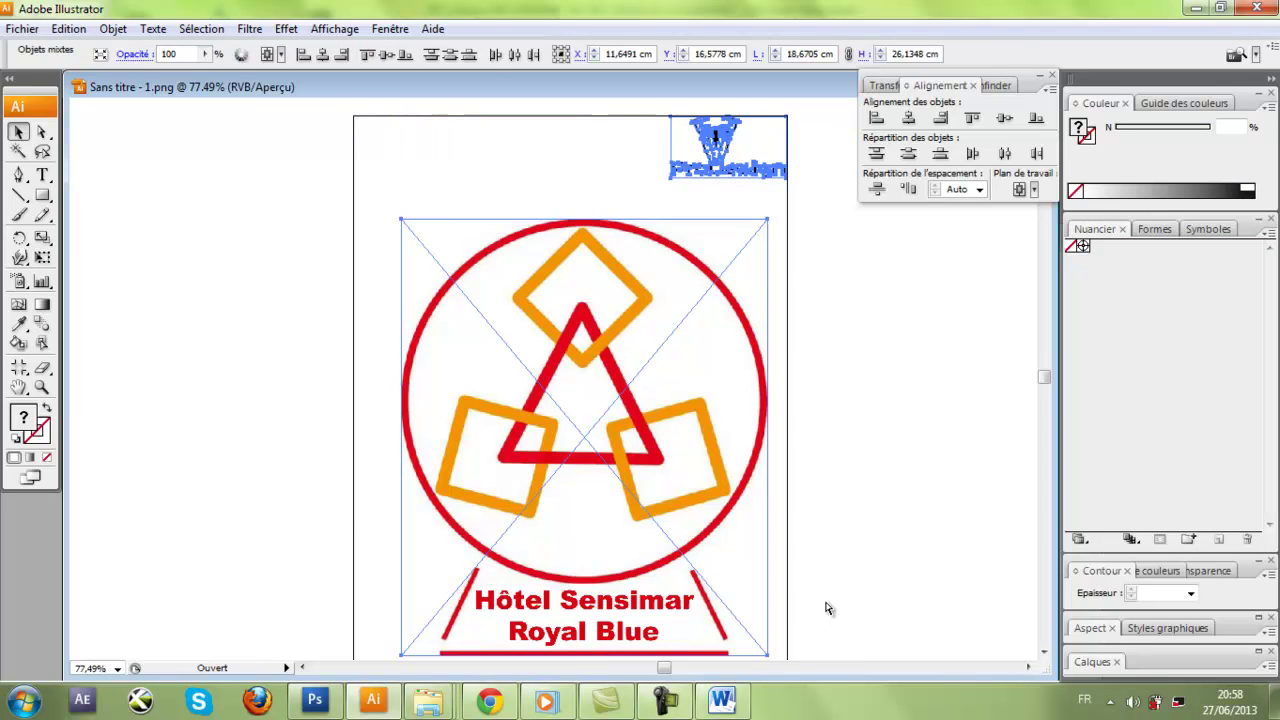
key("Delete")
Step: Close the original logo document without saving changes
left_click_drag(790, 91, 585, 190)
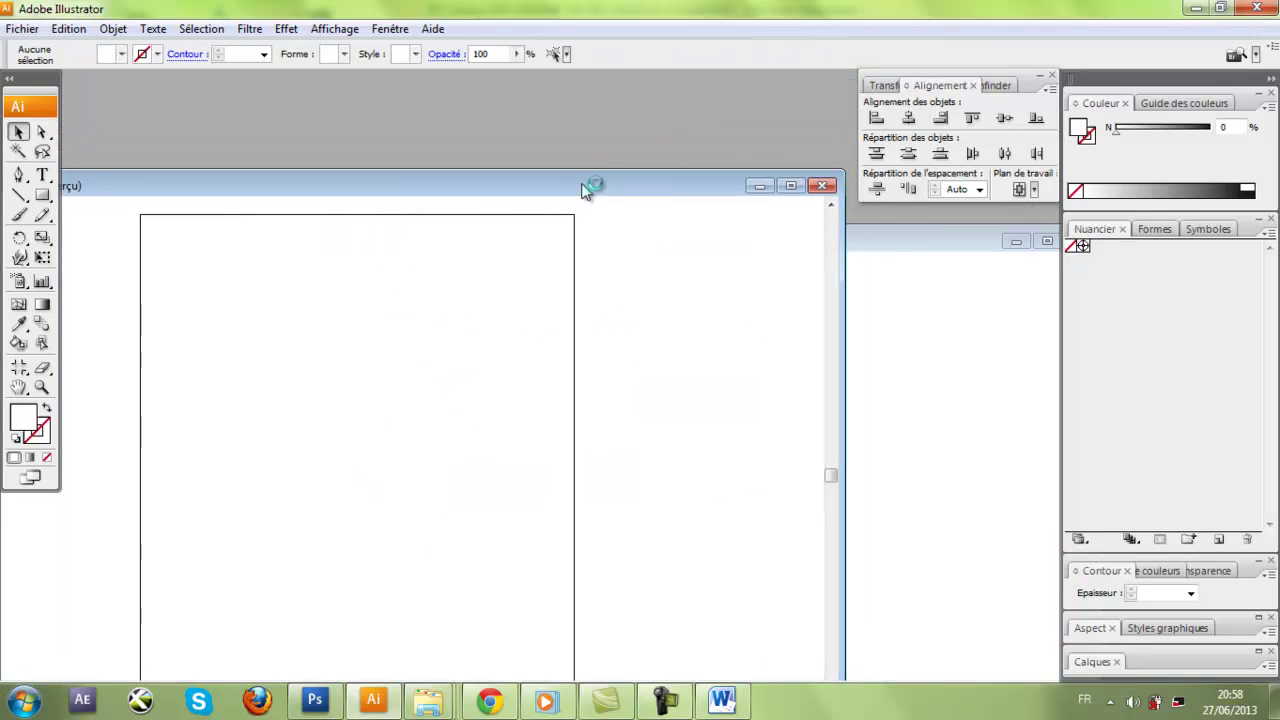
left_click(821, 185)
left_click(676, 387)
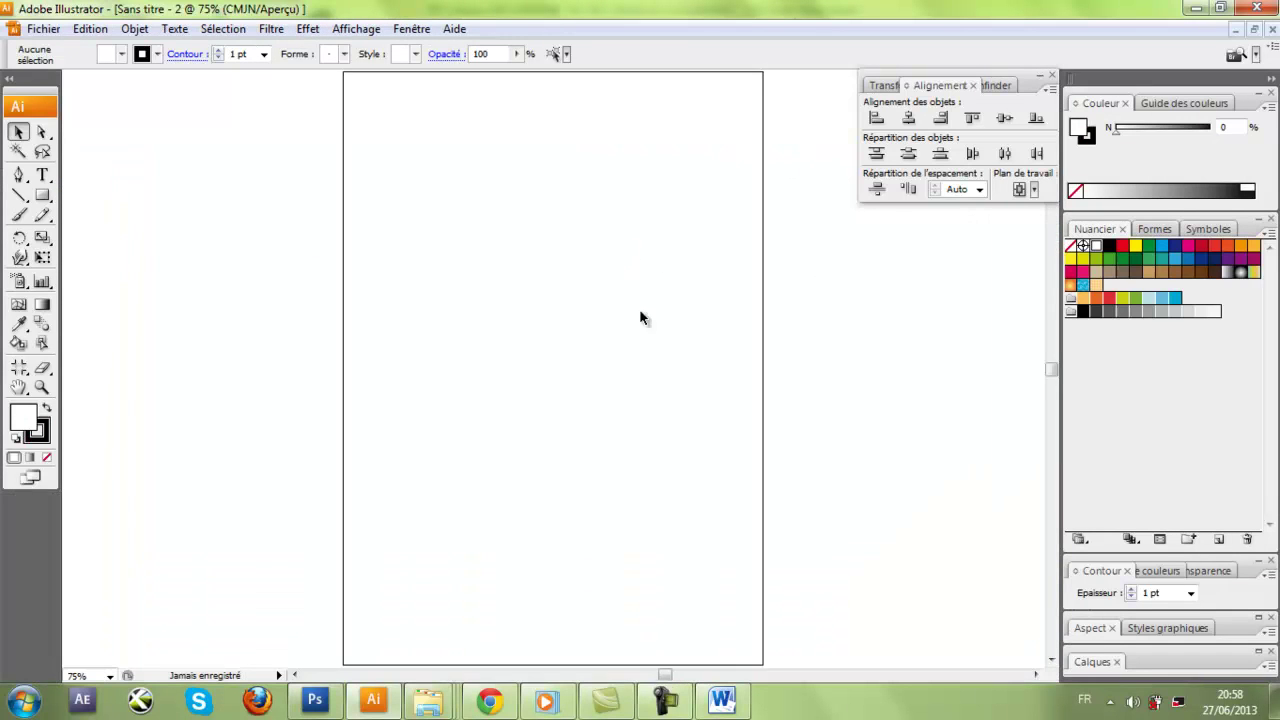
scroll(610, 303, "up", 2)
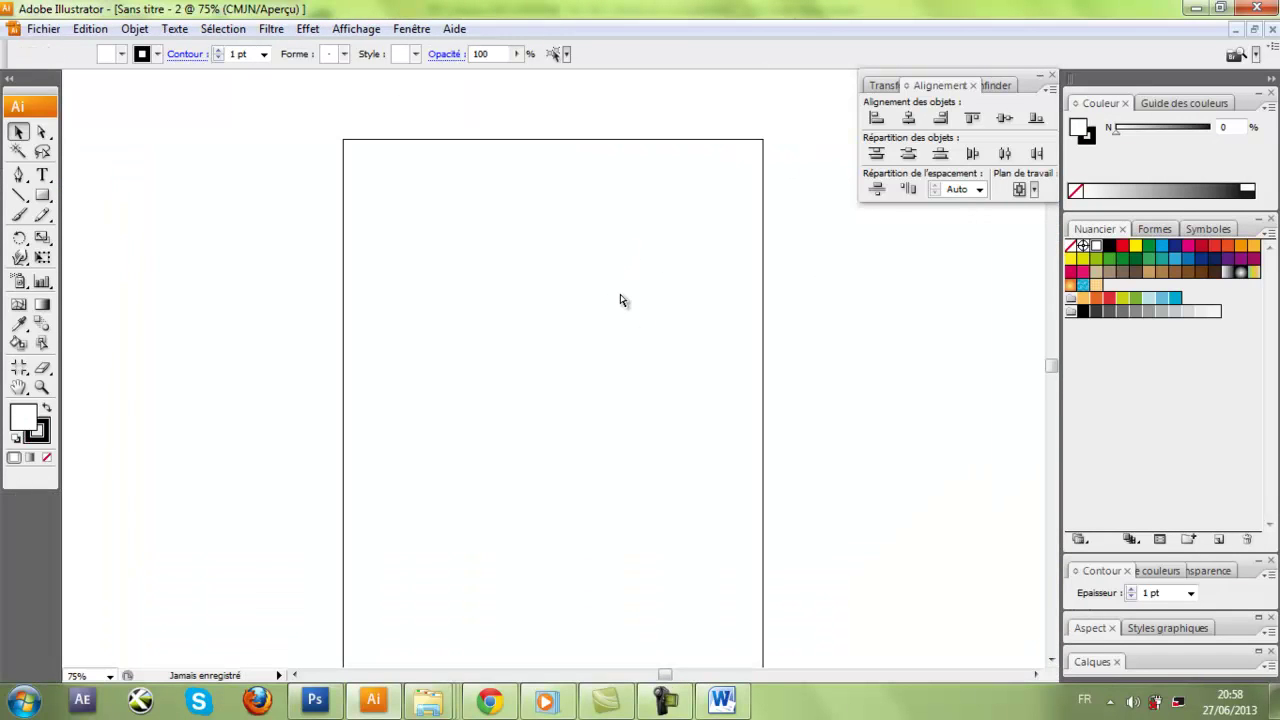
Step: Paste the logo artwork into Sans titre - 2 and position it on the artboard
key("ctrl+v")
left_click_drag(685, 134, 704, 173)
left_click(828, 277)
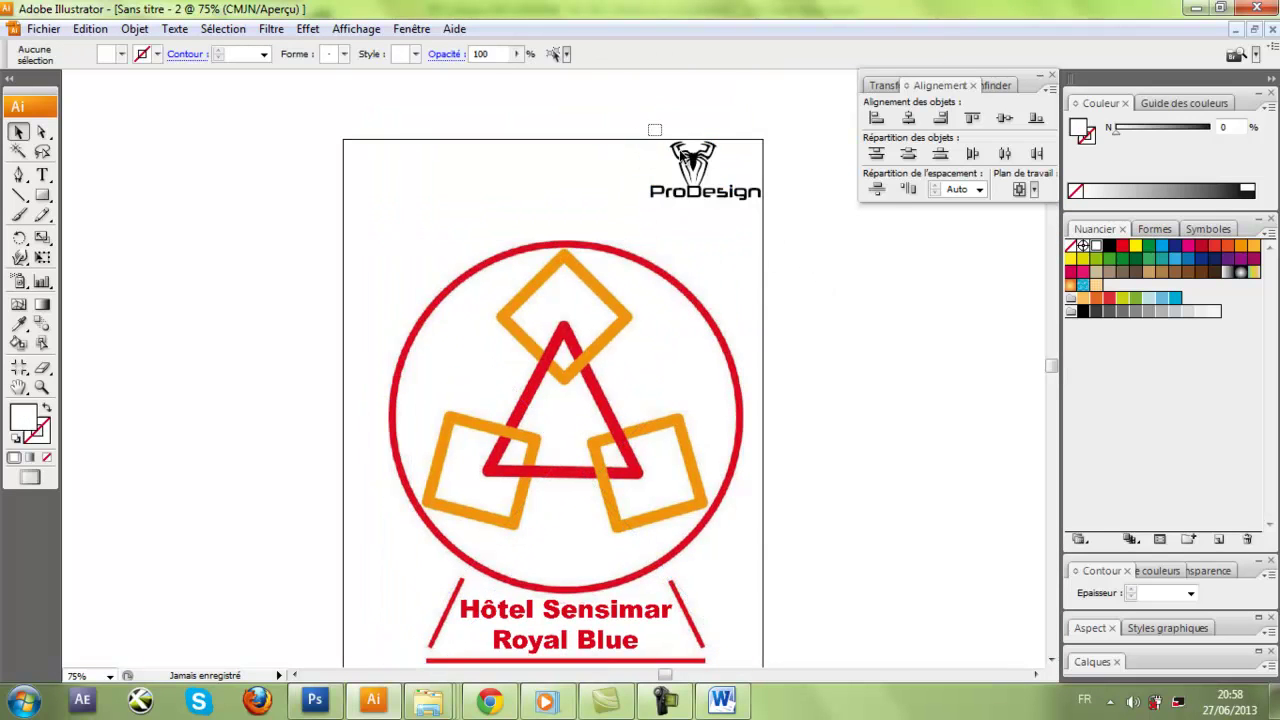
left_click(681, 157)
left_click(520, 143)
key("ctrl+a")
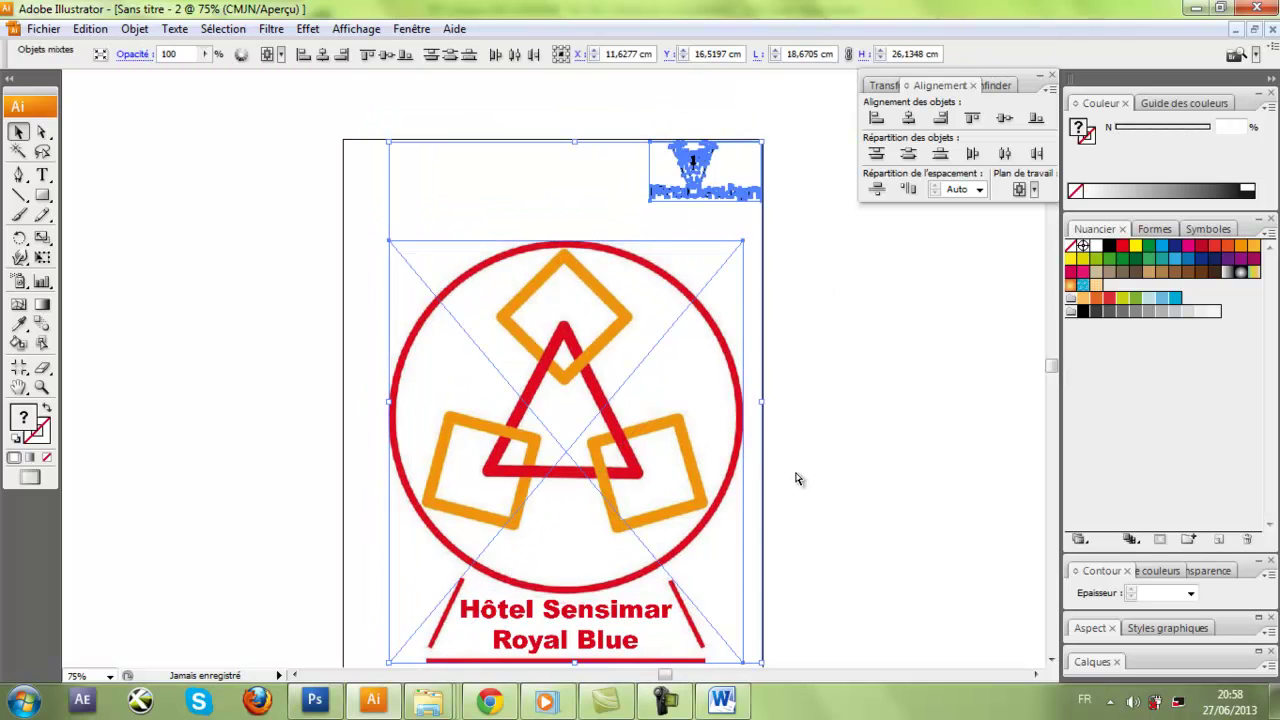
left_click(796, 479)
scroll(657, 380, "down", 2)
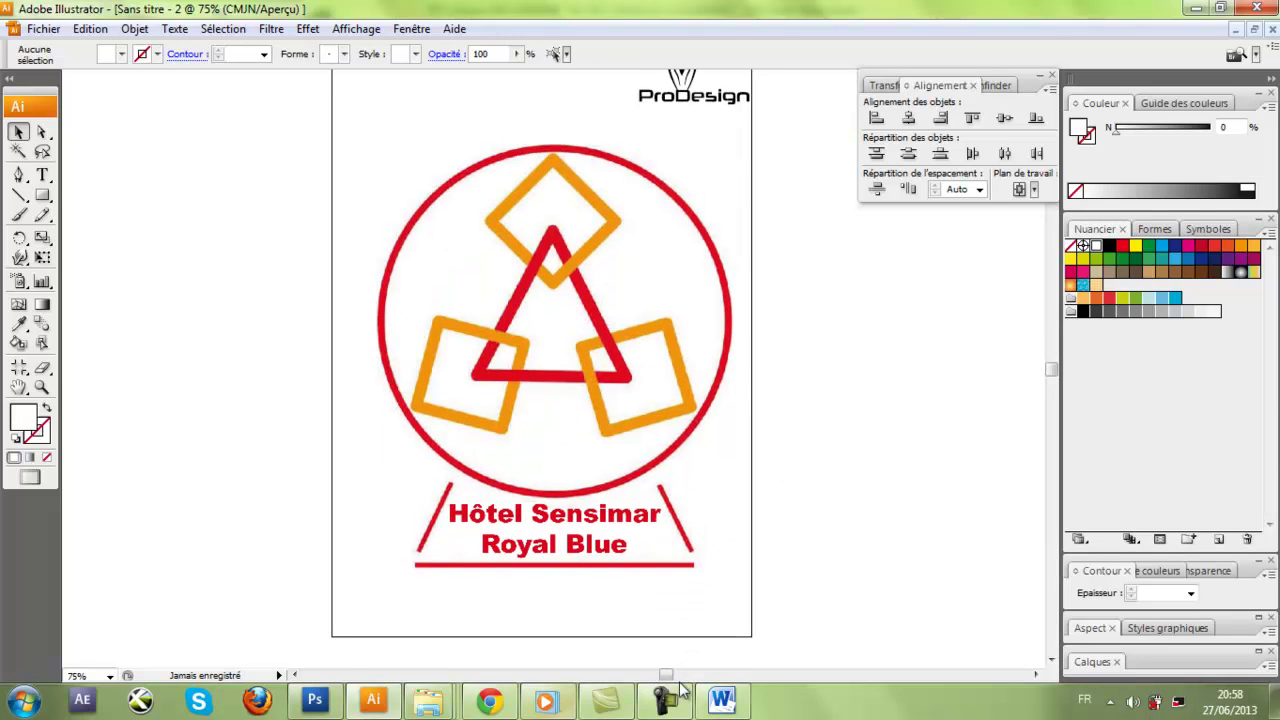
Step: Scroll the Word exam brief down to the 'Travail à faire' section
left_click(722, 700)
scroll(490, 455, "down", 5)
scroll(490, 457, "down", 2)
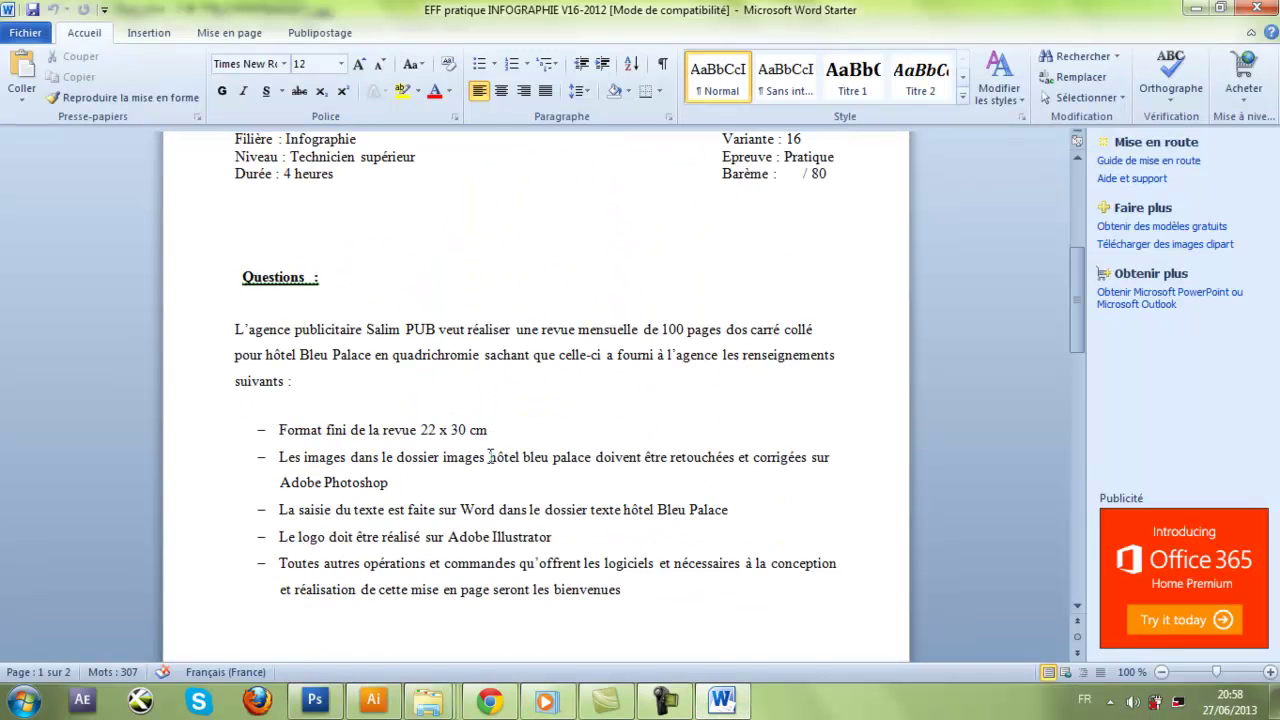
scroll(490, 457, "down", 2)
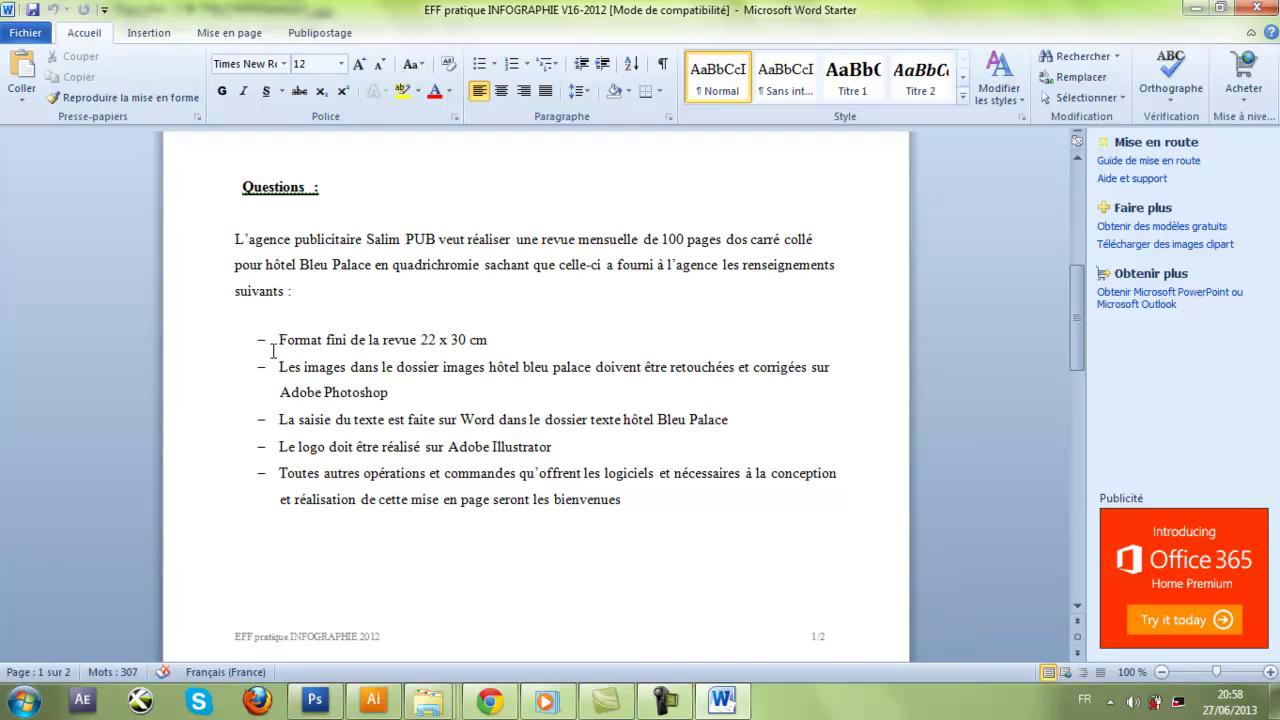
scroll(285, 428, "down", 5)
scroll(306, 443, "up", 1)
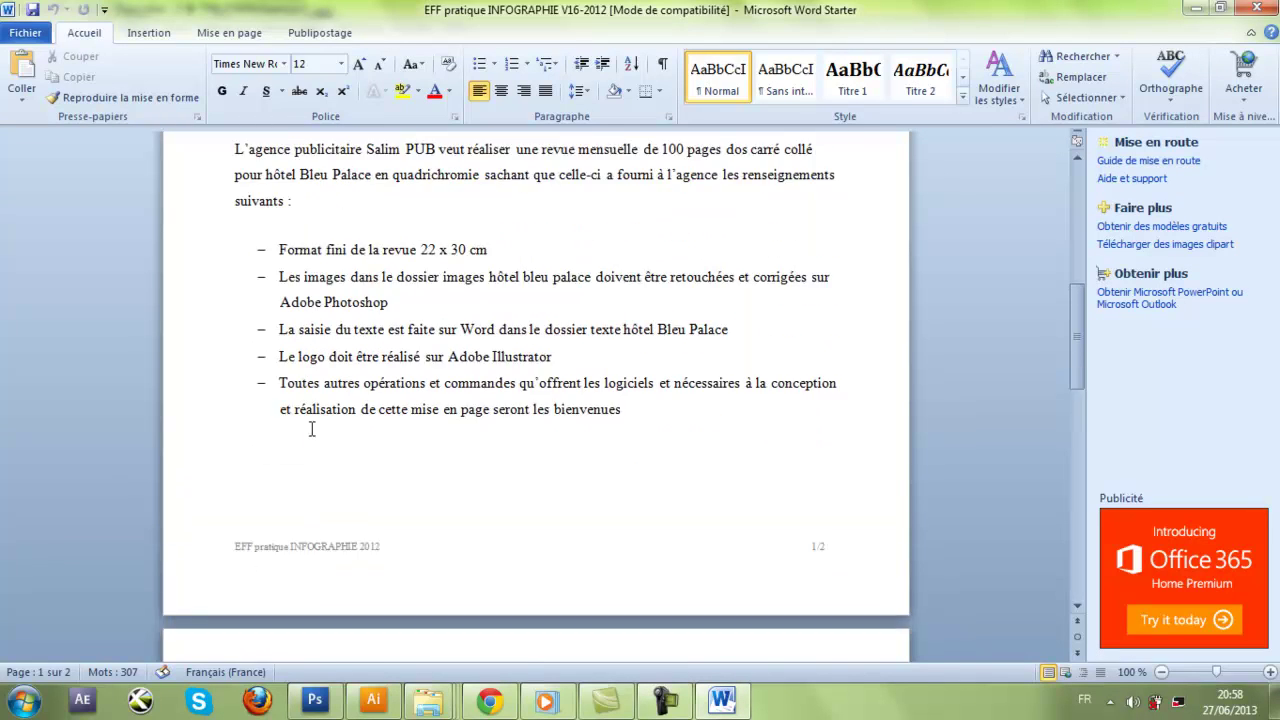
scroll(314, 429, "up", 3)
scroll(200, 330, "down", 10)
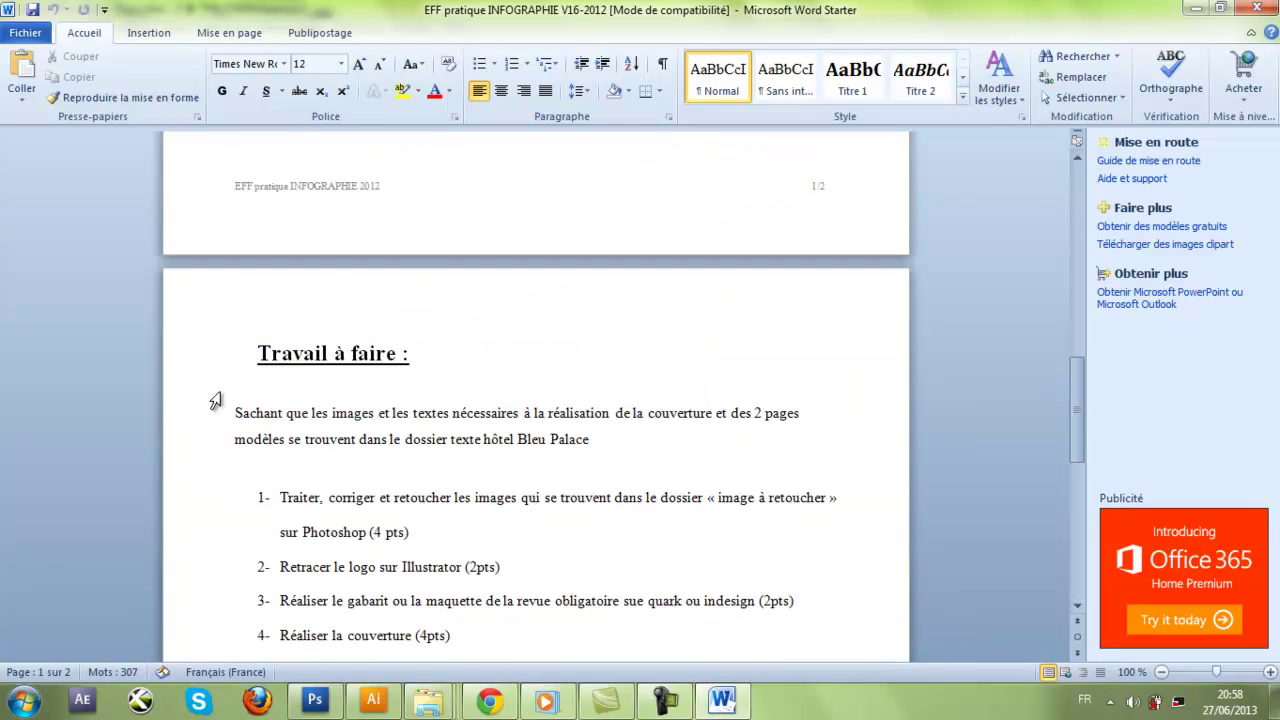
scroll(210, 400, "down", 4)
Step: Highlight task 2 'Retracer le logo sur Illustrator', then return to Illustrator
left_click_drag(257, 172, 428, 176)
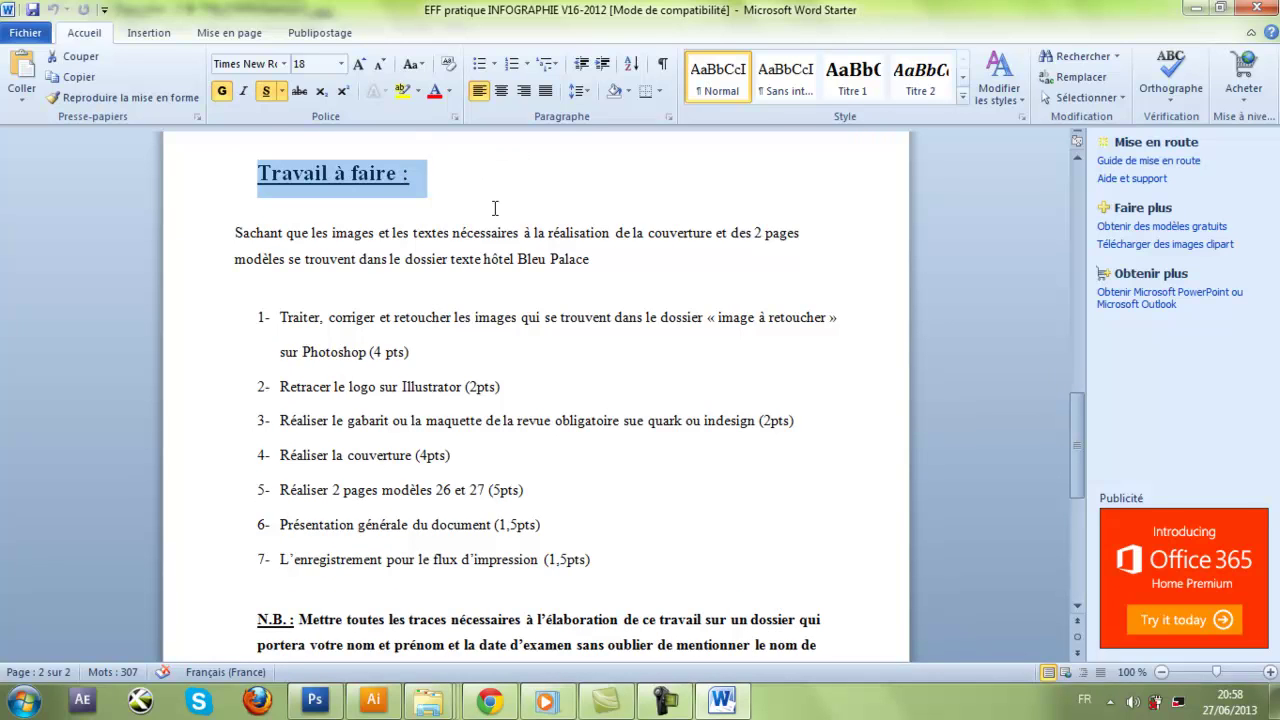
left_click(252, 314)
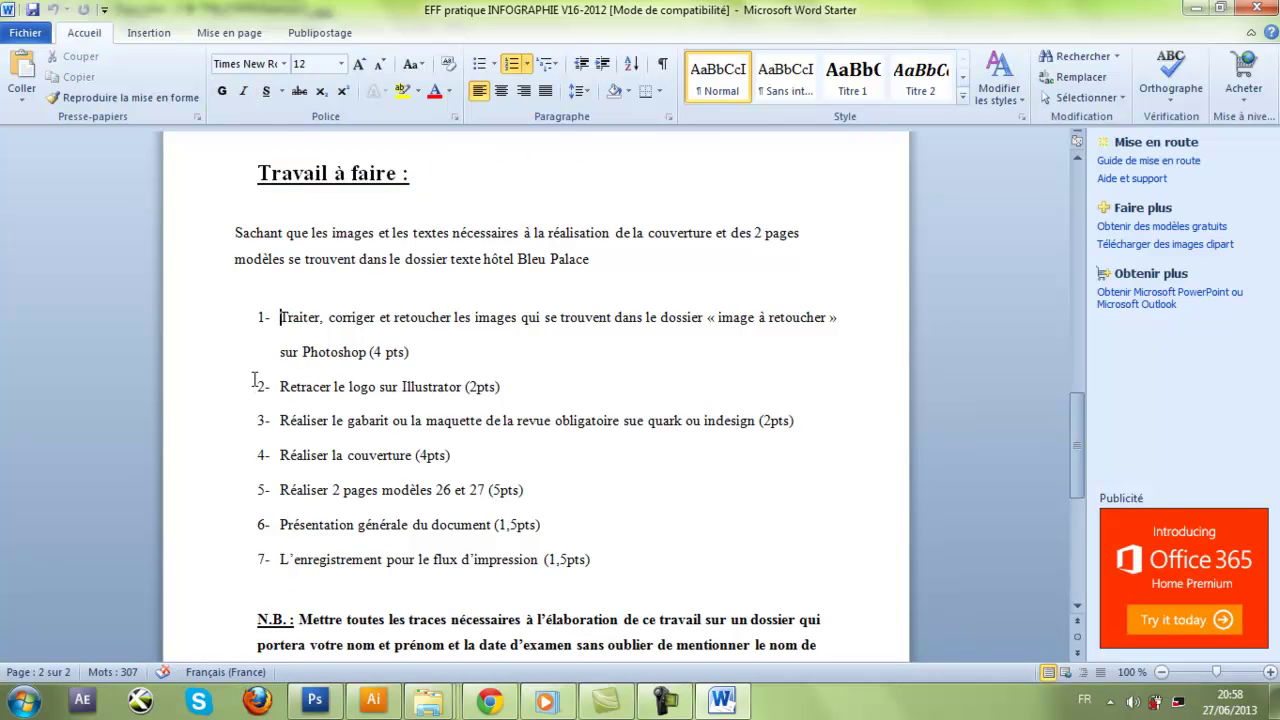
left_click_drag(504, 387, 252, 389)
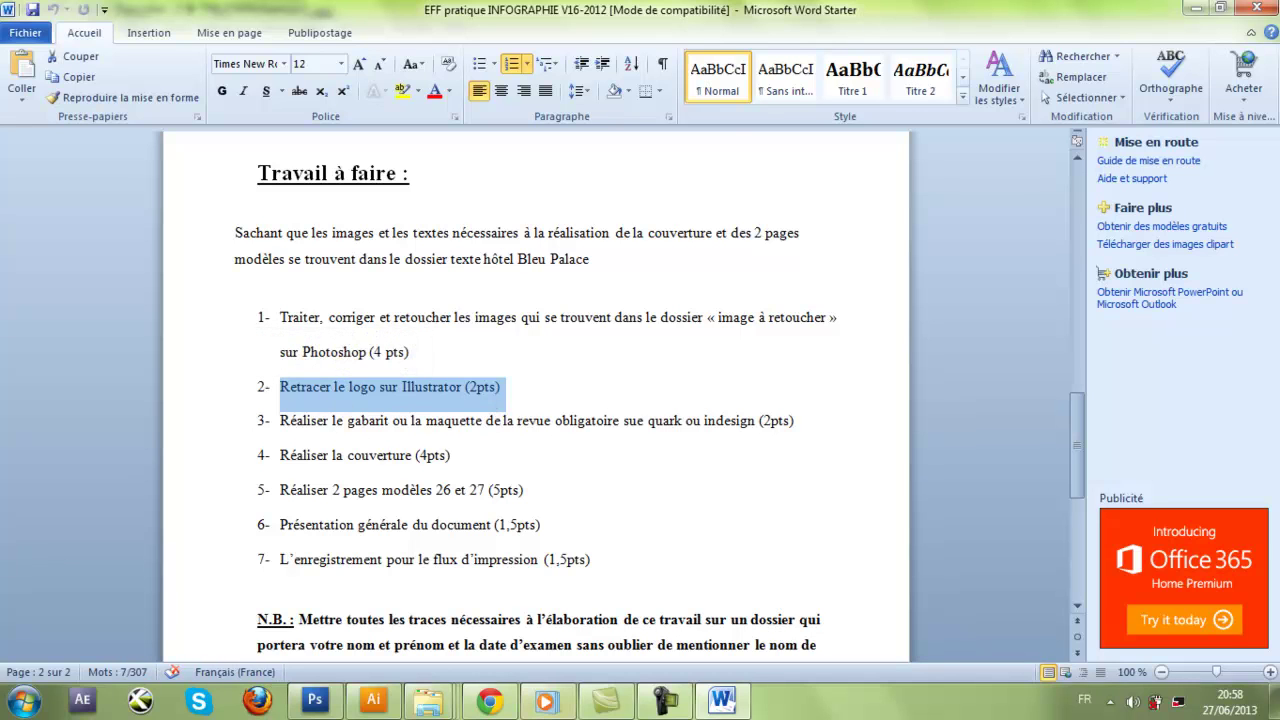
left_click(384, 708)
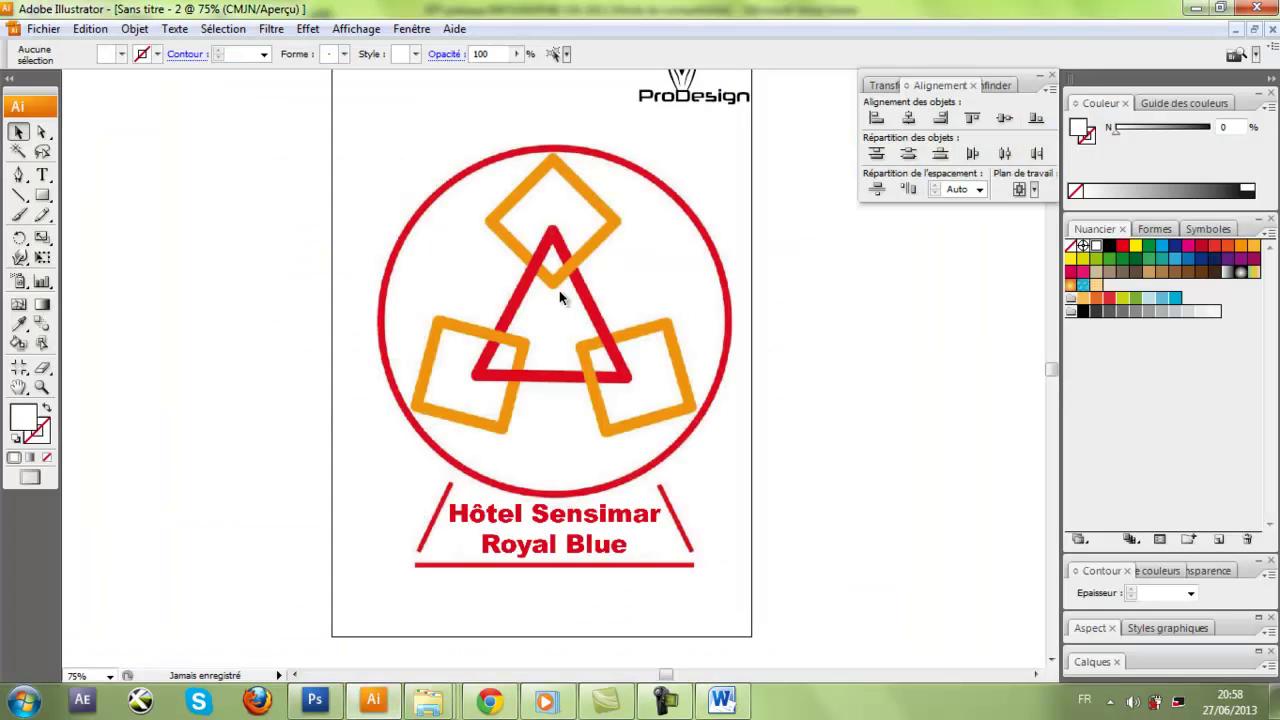
Step: Zoom in on the top orange diamond and draw a rounded square over it
left_click_drag(371, 183, 634, 500)
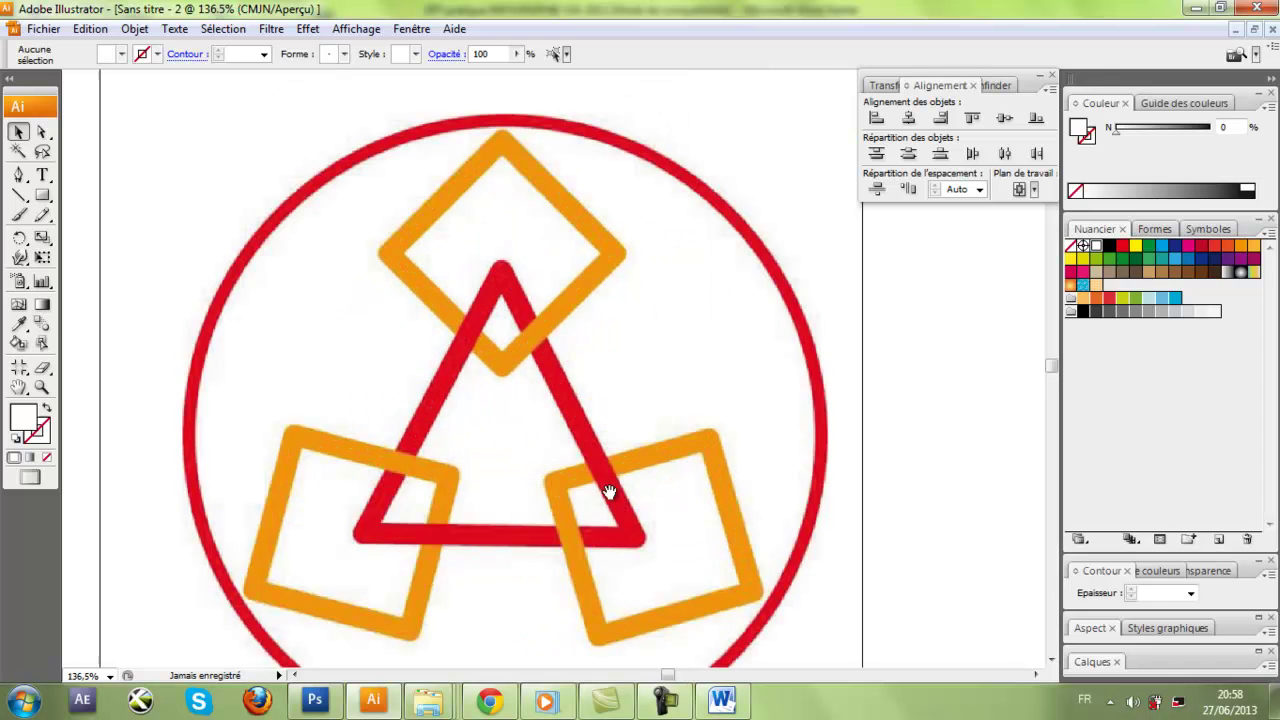
scroll(609, 492, "up", 2)
left_click_drag(329, 181, 648, 488)
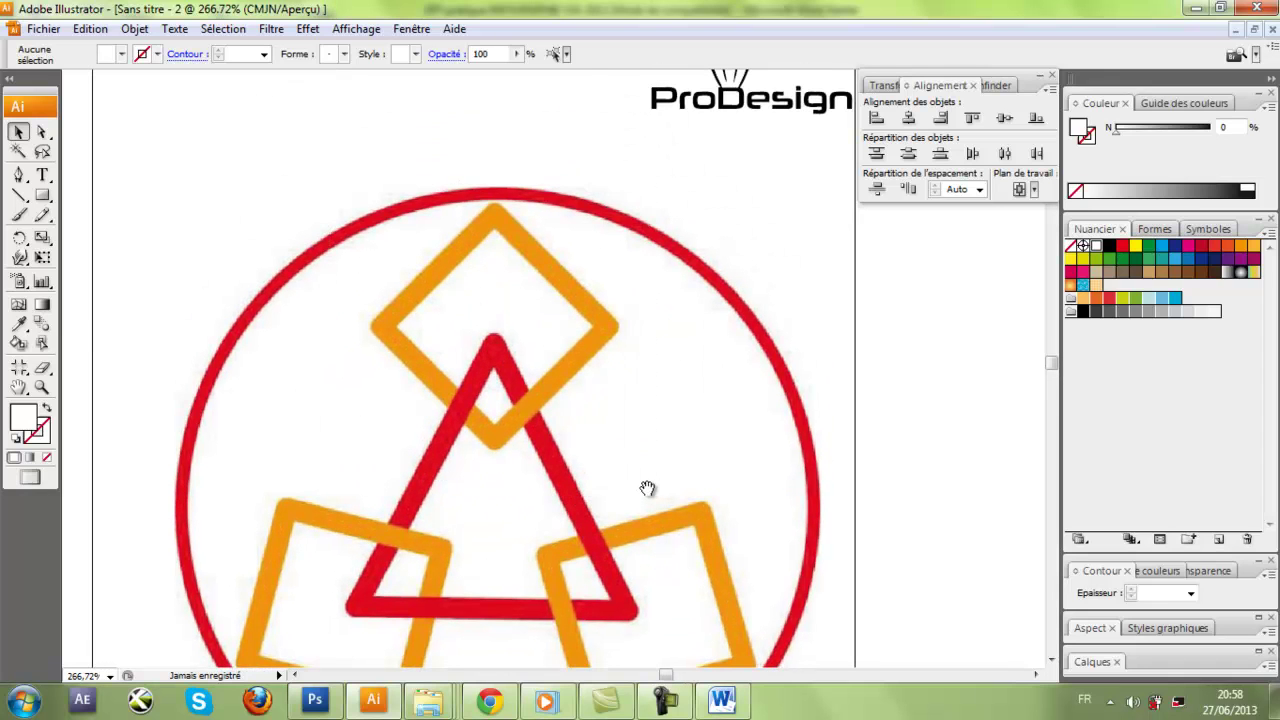
left_click_drag(42, 196, 91, 226)
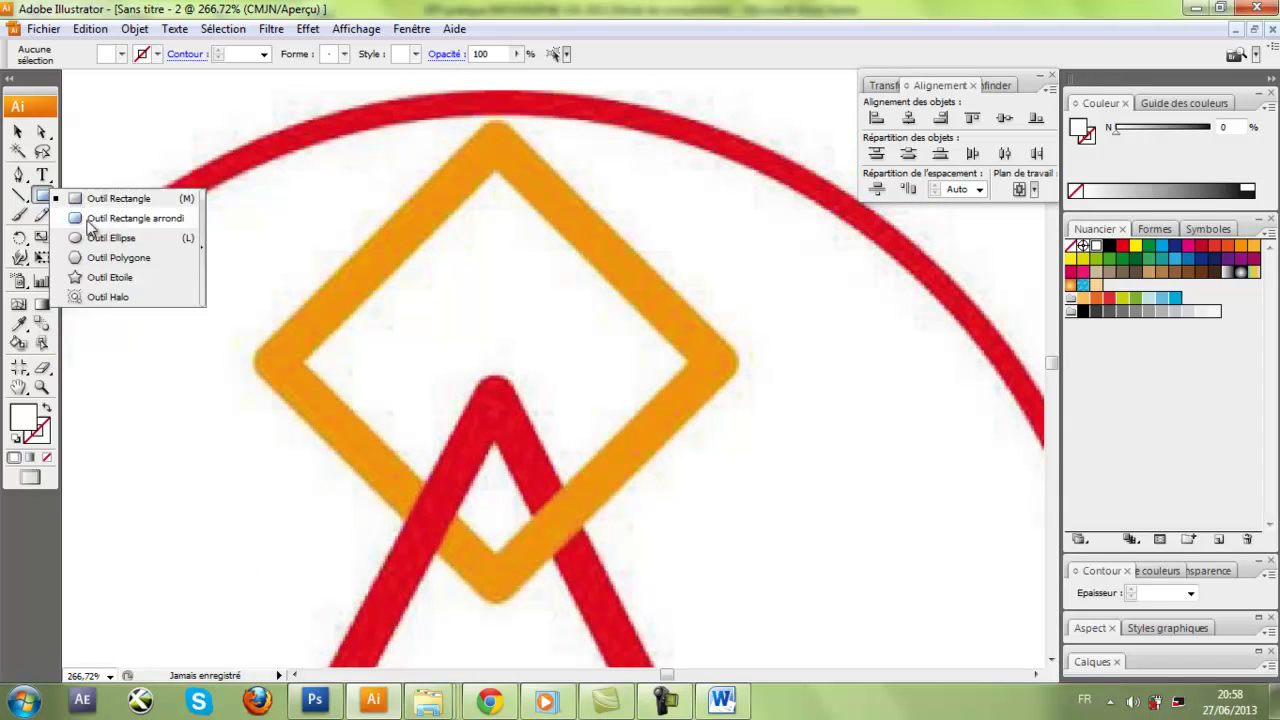
left_click_drag(336, 246, 668, 577)
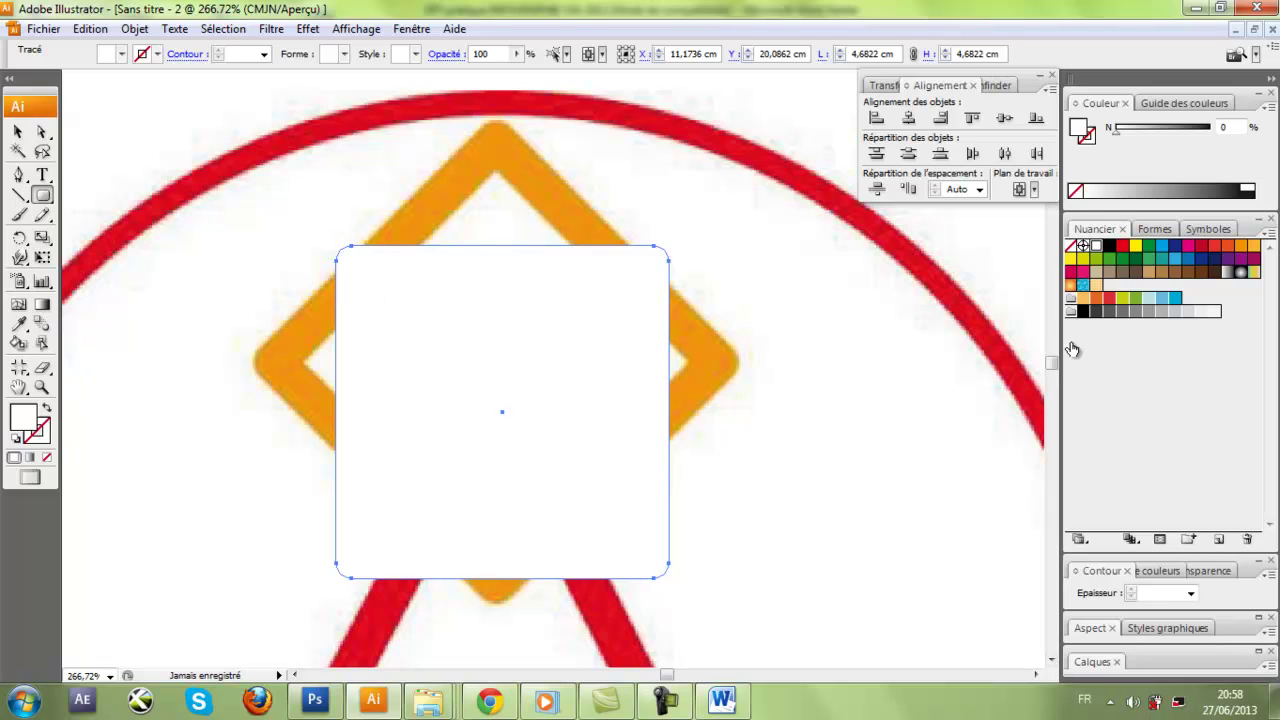
Step: Fill the rounded square green, rotate it 45° and move it over the orange diamond
left_click(1125, 262)
left_click(17, 131)
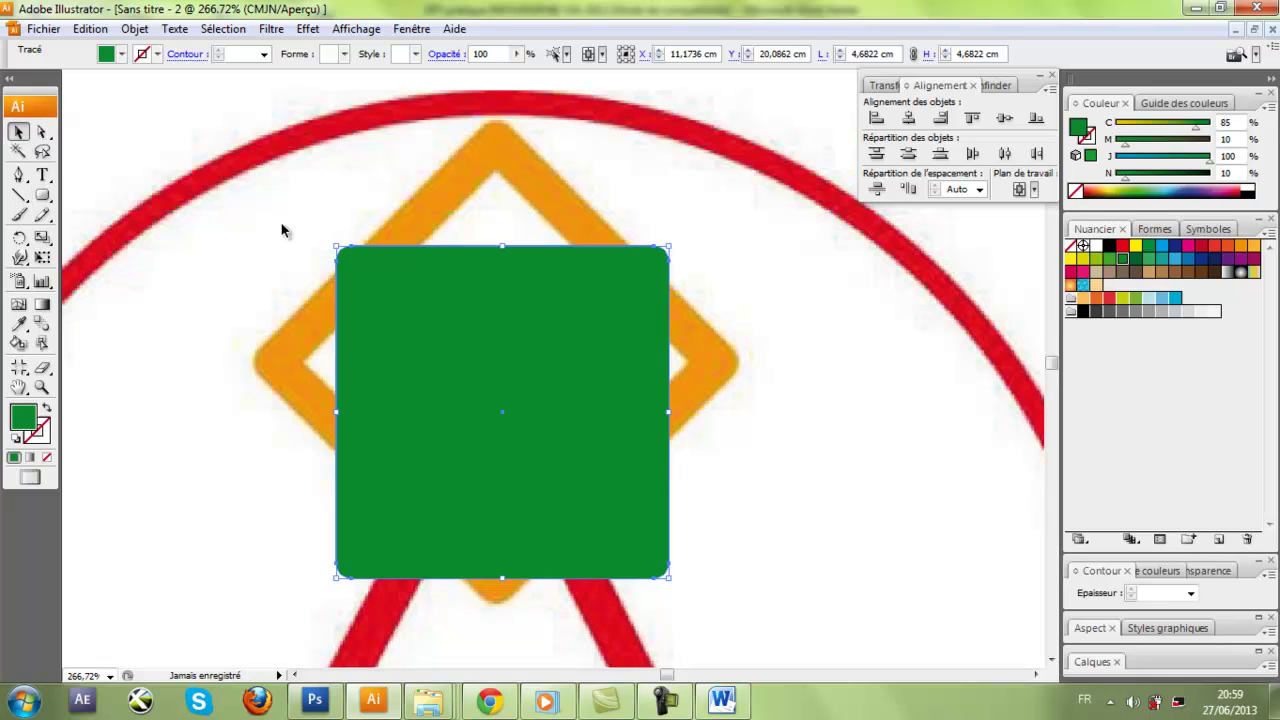
left_click_drag(334, 243, 504, 185)
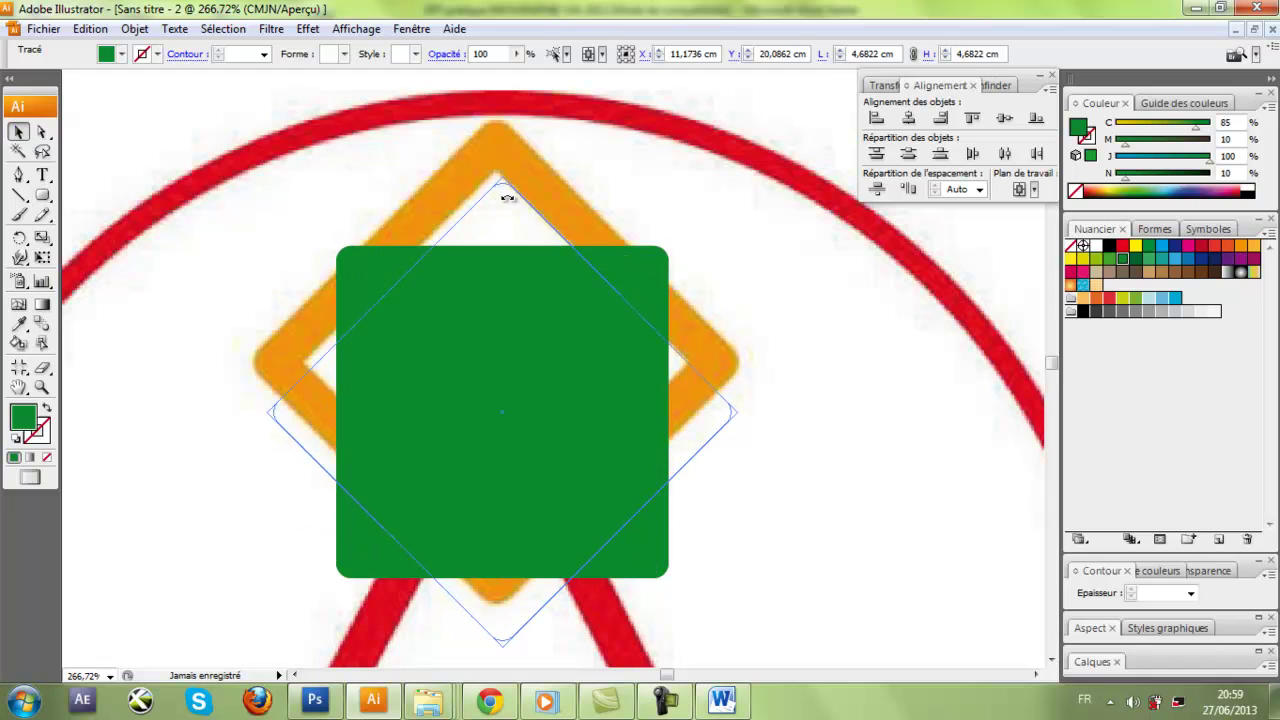
mouse_move(467, 359)
left_mouse_down()
mouse_move(476, 304)
mouse_move(461, 302)
left_mouse_up()
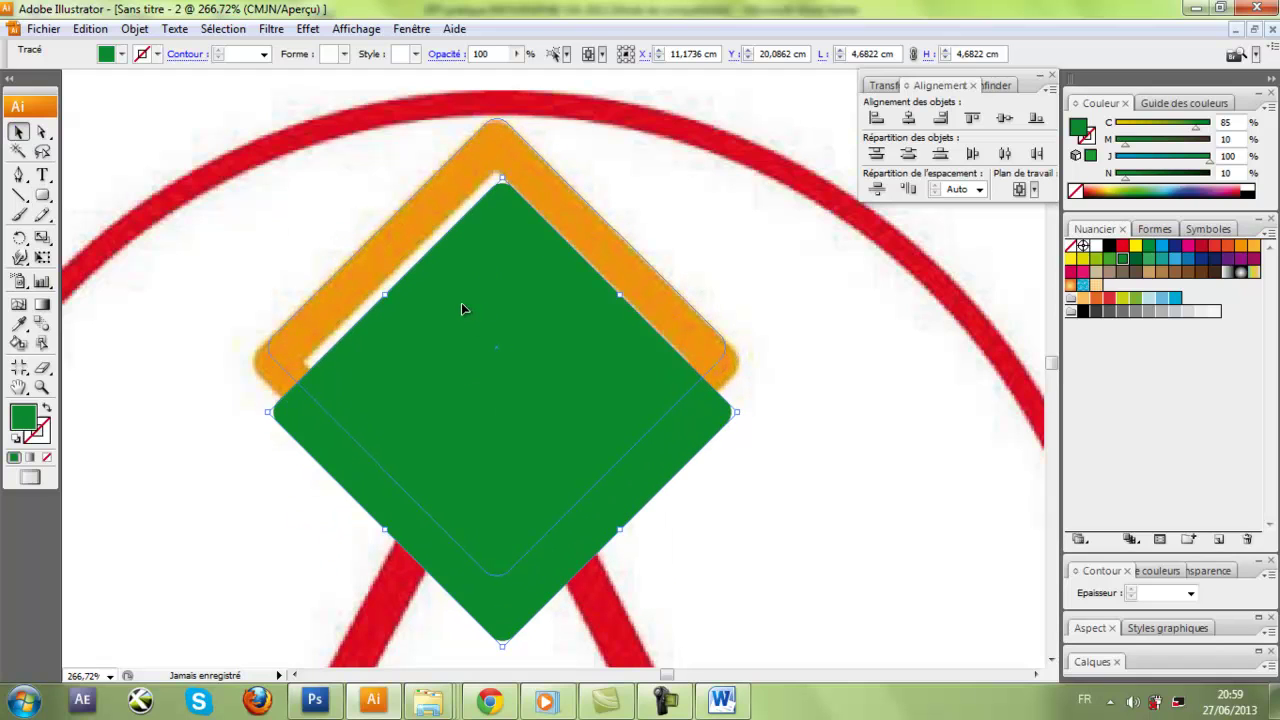
mouse_move(378, 463)
left_mouse_down()
mouse_move(560, 495)
mouse_move(620, 486)
left_mouse_up()
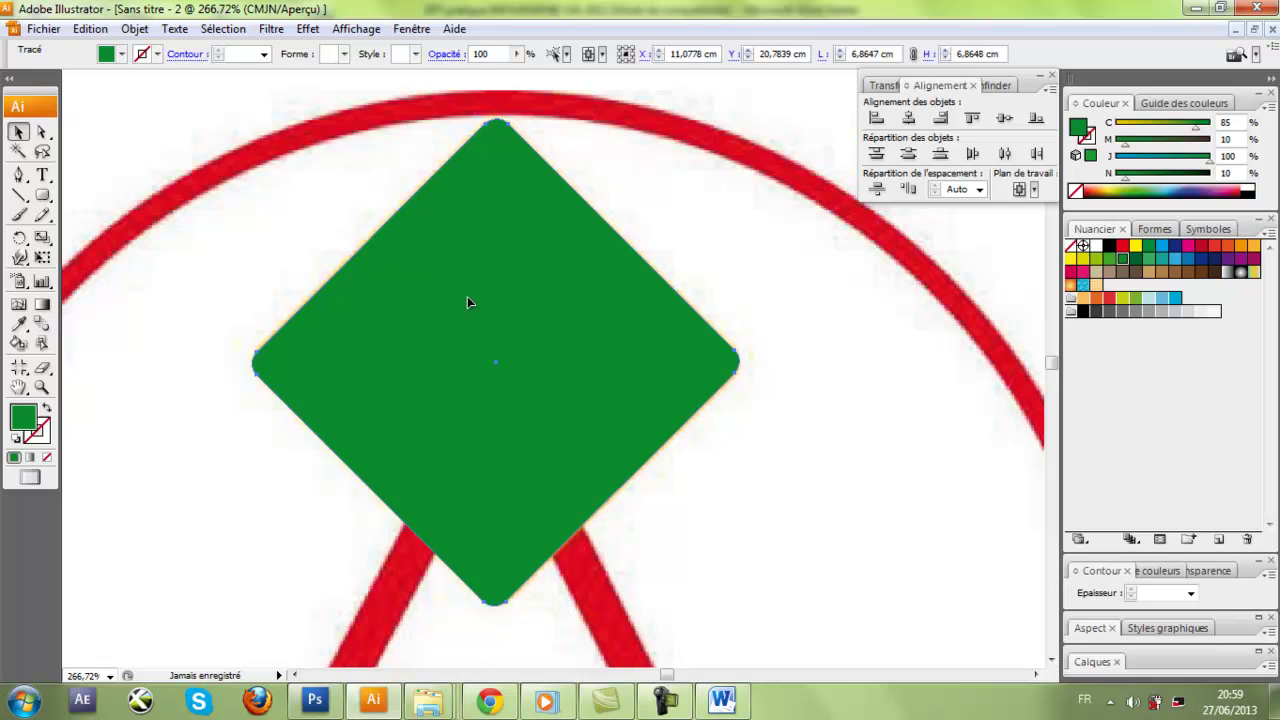
Step: Deselect and reselect the green diamond to check its fit over the orange one
left_click(781, 262)
left_click(553, 389)
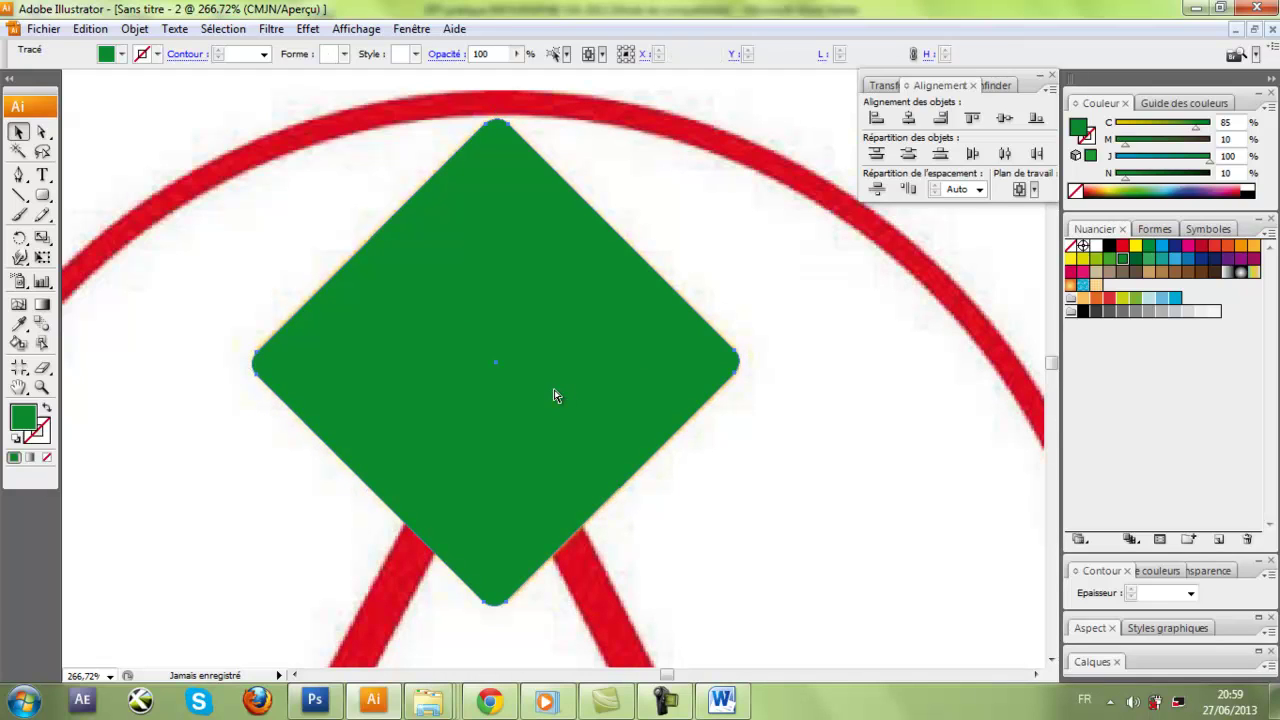
left_click(770, 256)
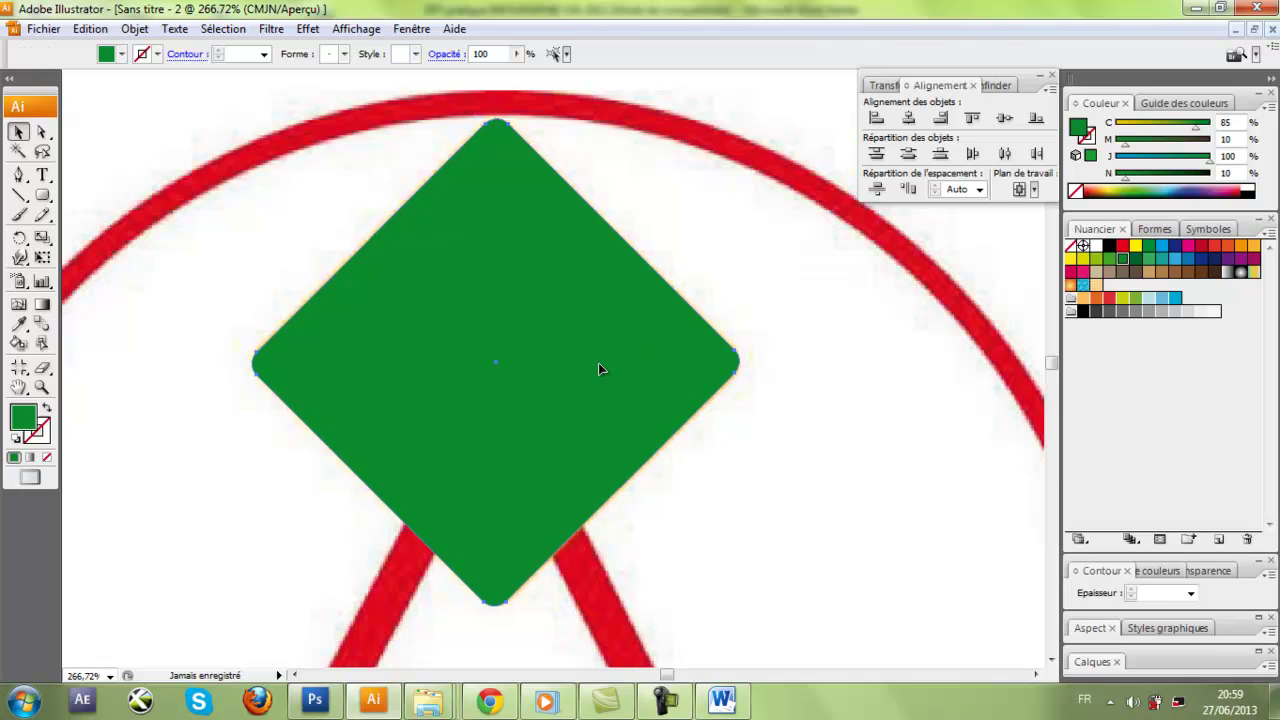
left_click(598, 362)
left_click(740, 489)
left_click(618, 433)
Step: Select all, zoom out to review the whole logo, then zoom back onto the green diamond
key("ctrl+a")
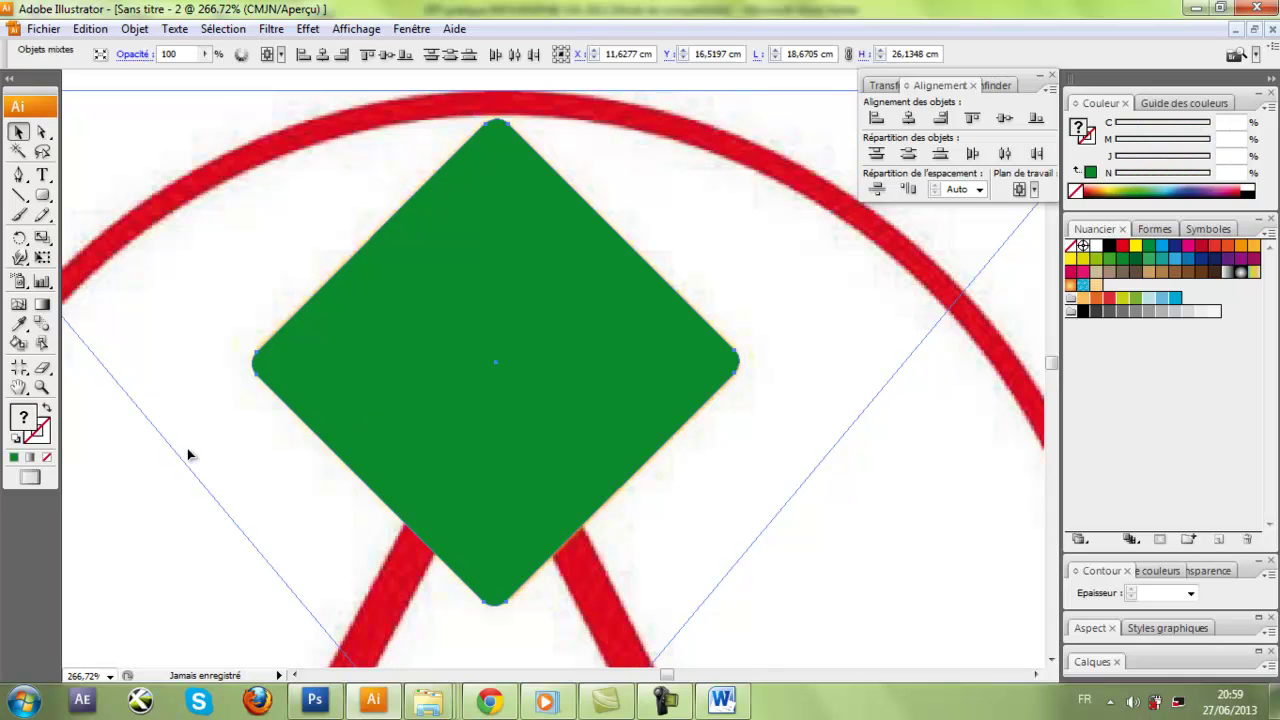
key("ctrl+minus")
key("ctrl+minus")
key("ctrl+minus")
key("ctrl+minus")
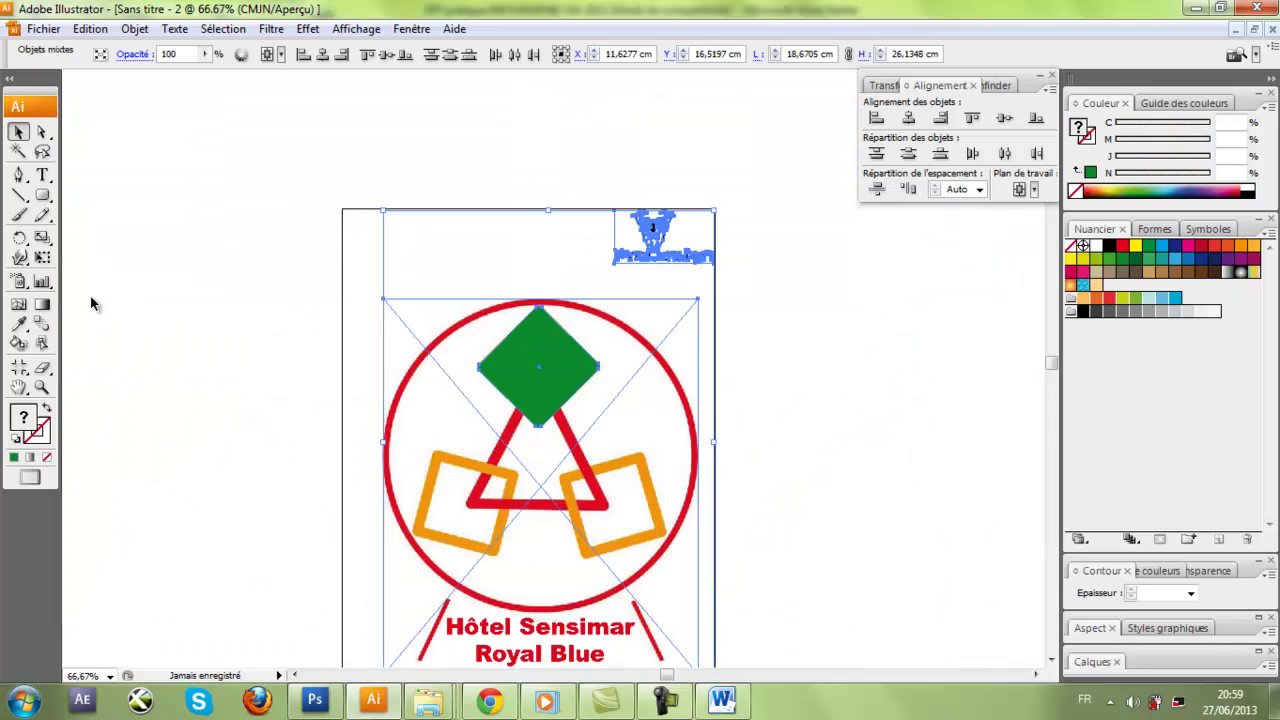
left_click(300, 380)
left_click(456, 461)
key("ctrl+shift+a")
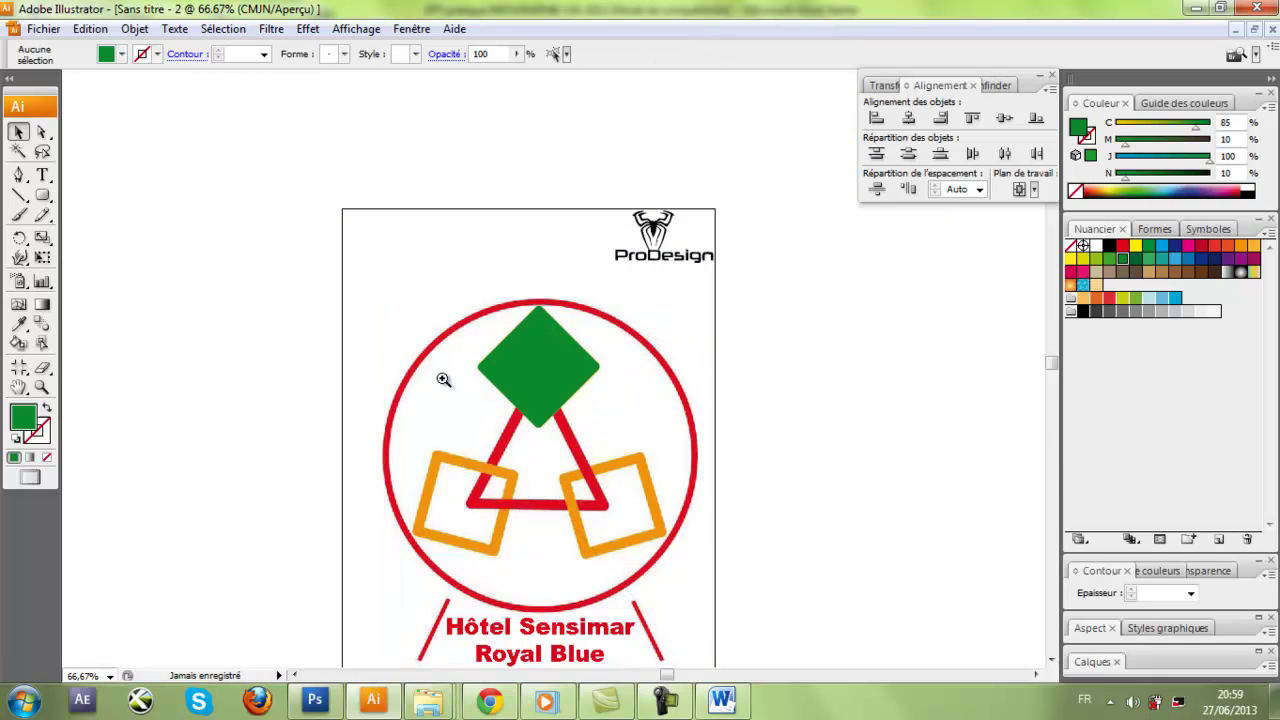
left_click_drag(480, 309, 651, 449)
Step: Replace the green diamond with a square rotated 45° and sized to the orange frame's inside
left_click(525, 388)
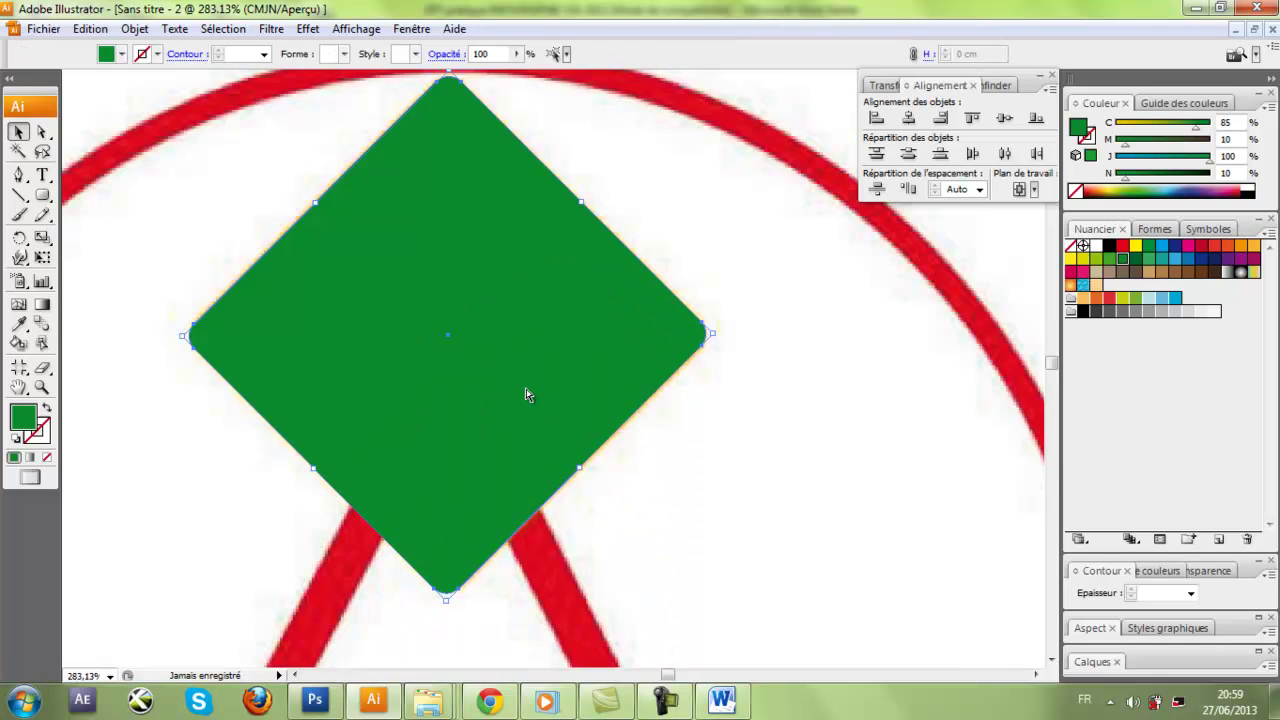
key("Delete")
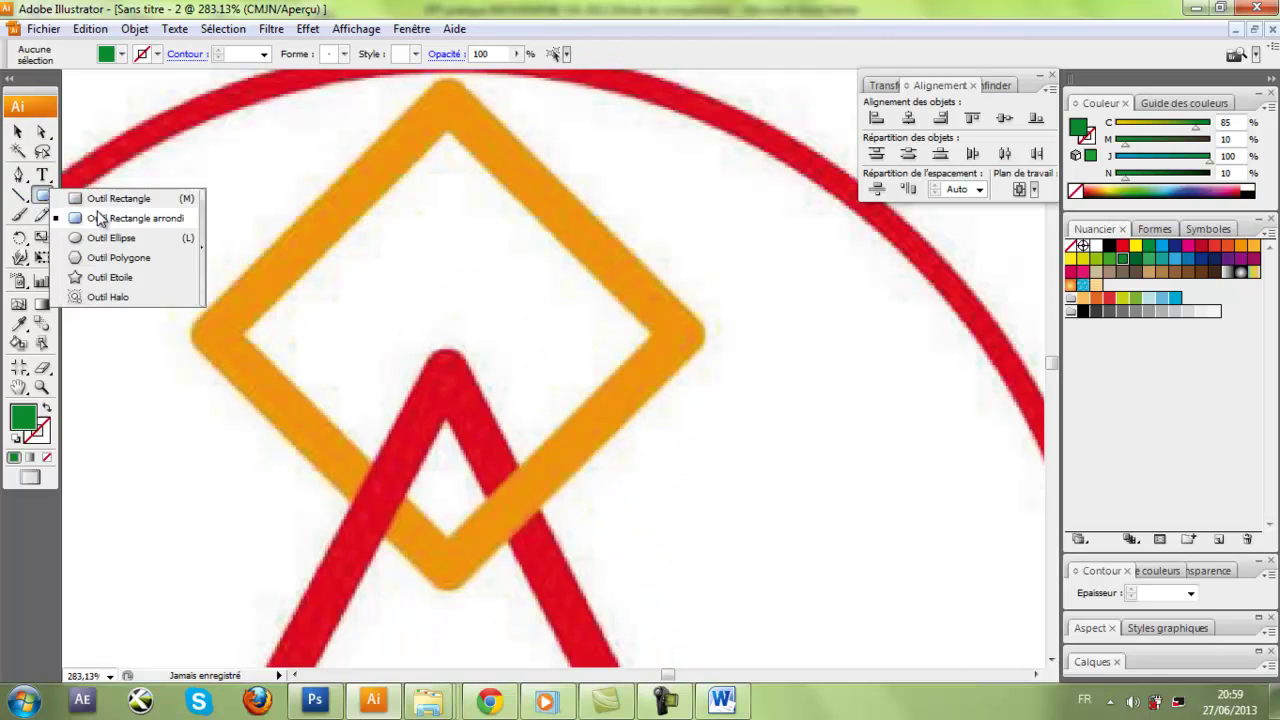
left_click_drag(42, 195, 100, 214)
mouse_move(385, 253)
left_mouse_down()
mouse_move(578, 440)
mouse_move(573, 476)
mouse_move(657, 523)
left_mouse_up()
left_click(18, 132)
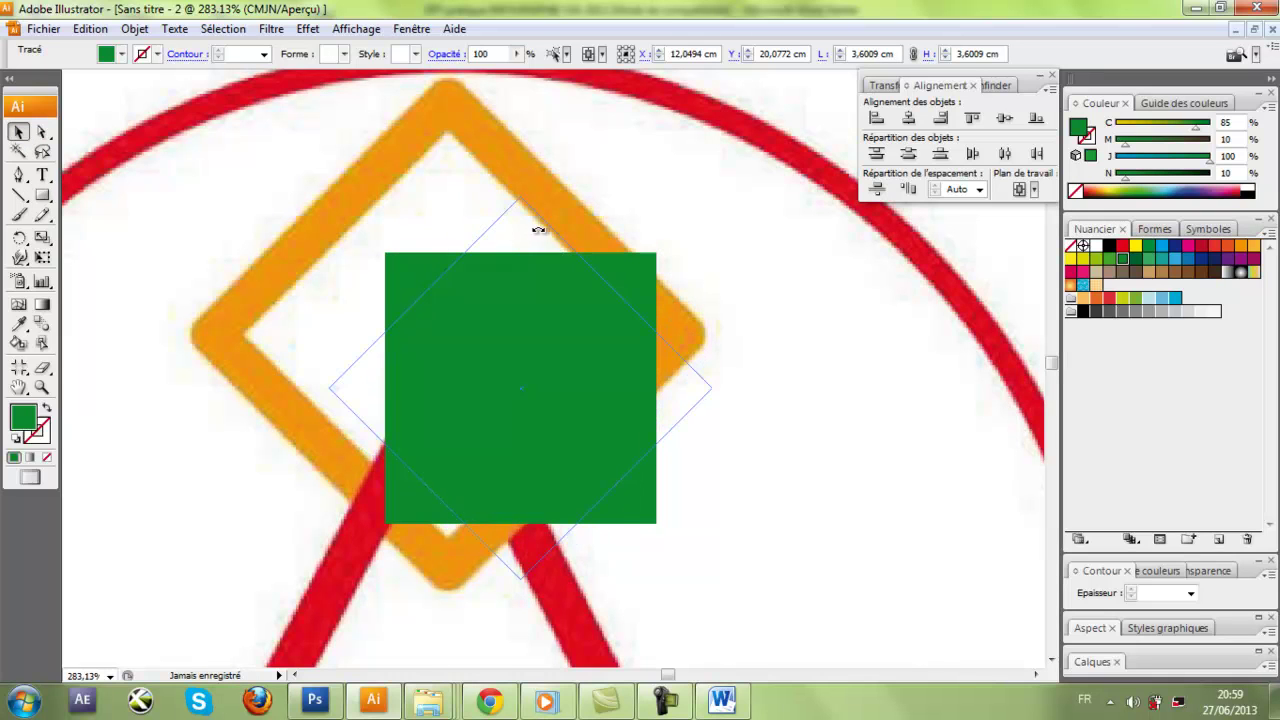
left_click_drag(385, 246, 537, 229)
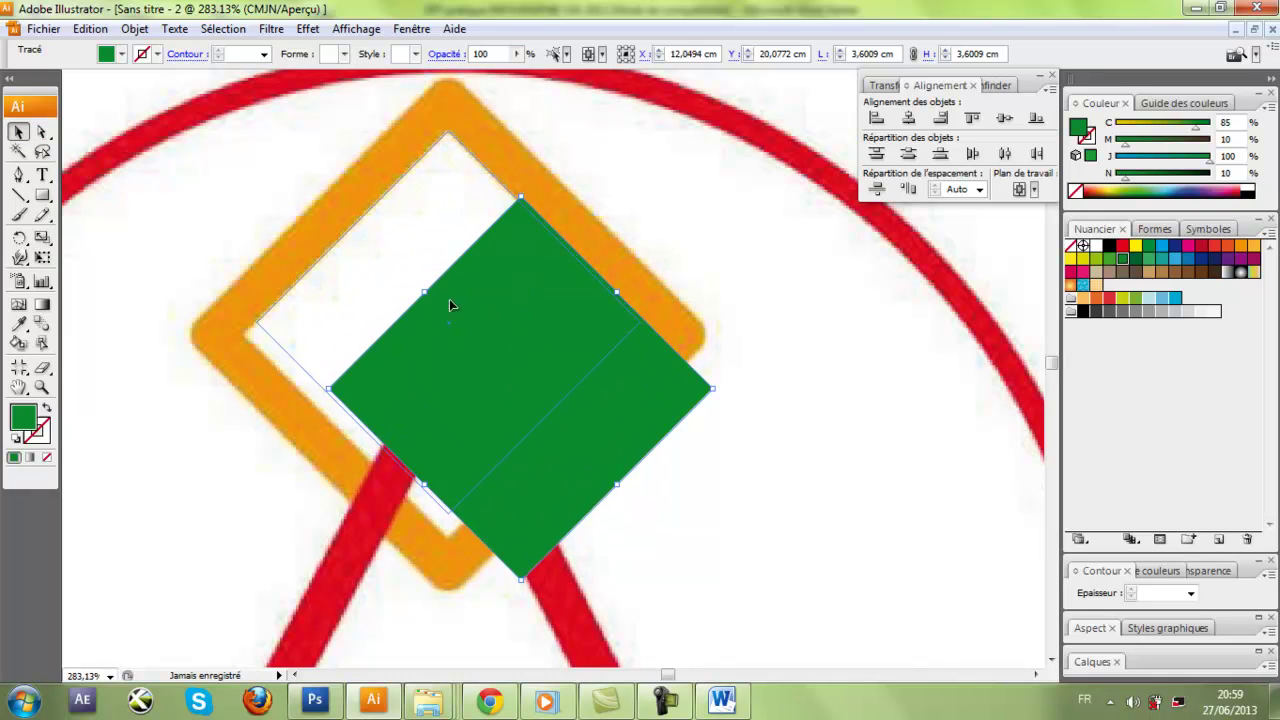
left_click_drag(454, 287, 452, 282)
left_click_drag(449, 514, 448, 541)
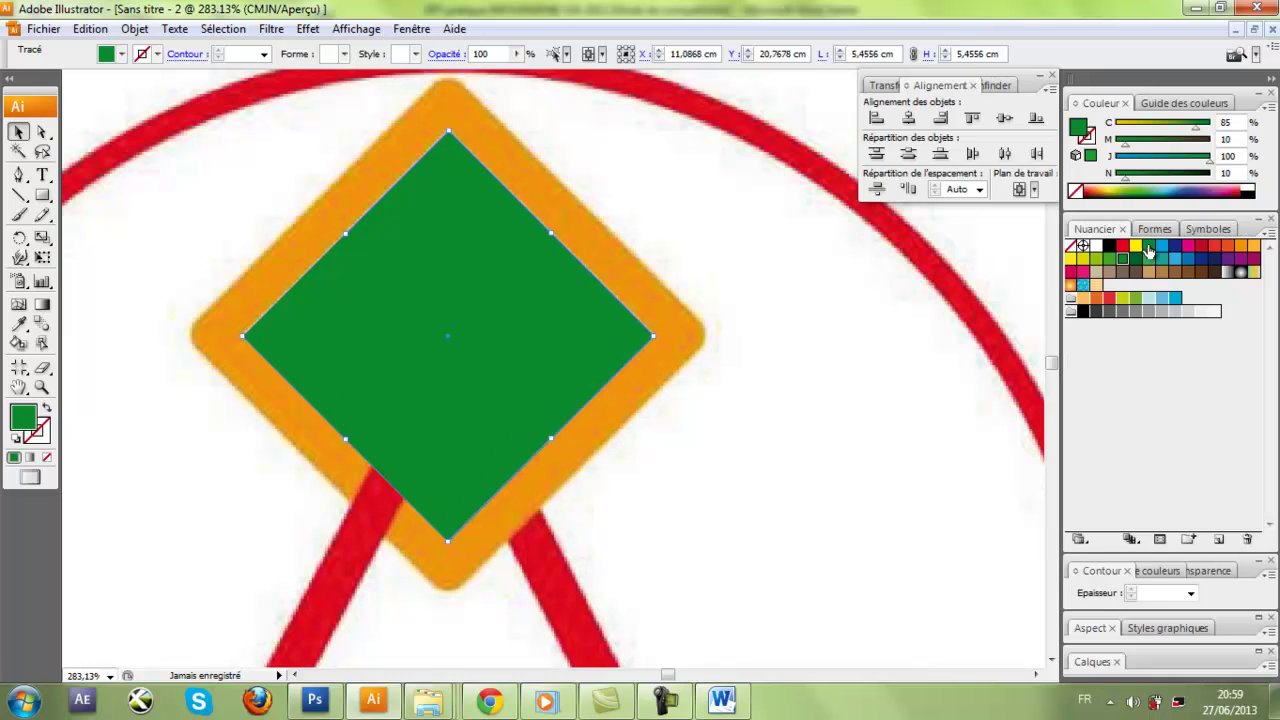
Step: Make the inner diamond red, restore the green diamond behind it, and select both
left_click(1124, 247)
left_click(820, 437)
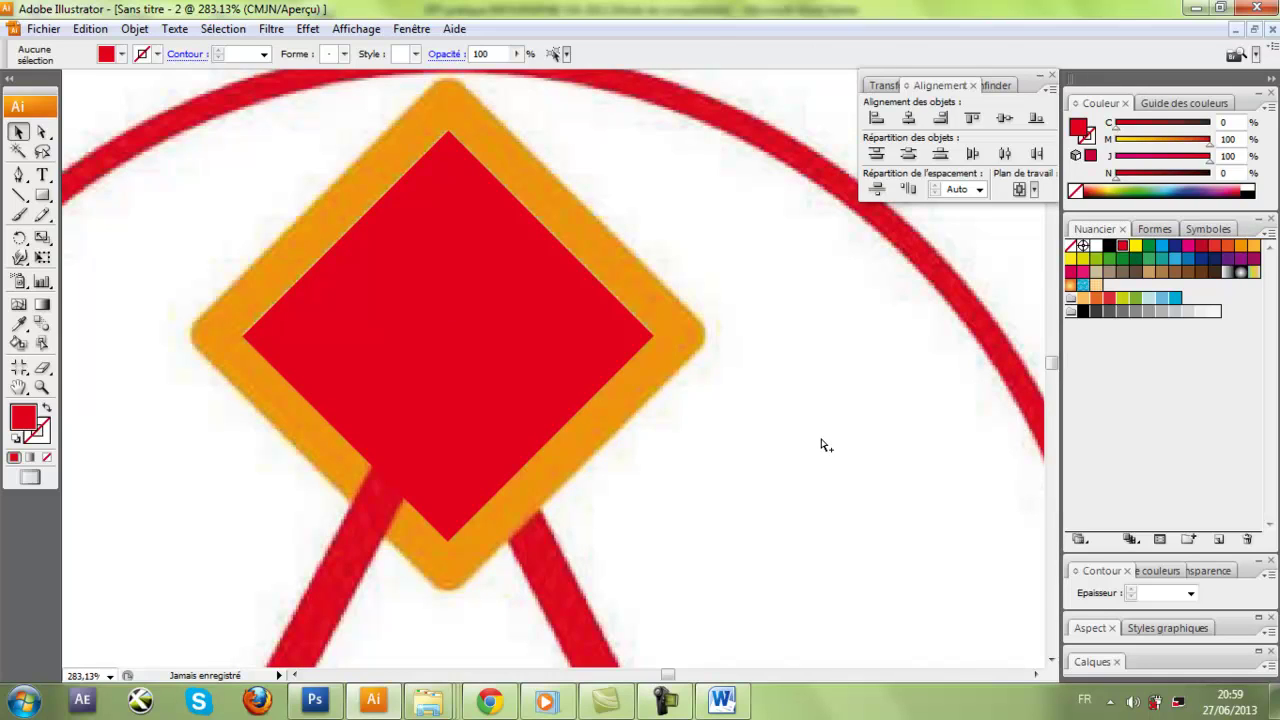
key("ctrl+z")
left_click(753, 418)
left_click(630, 381)
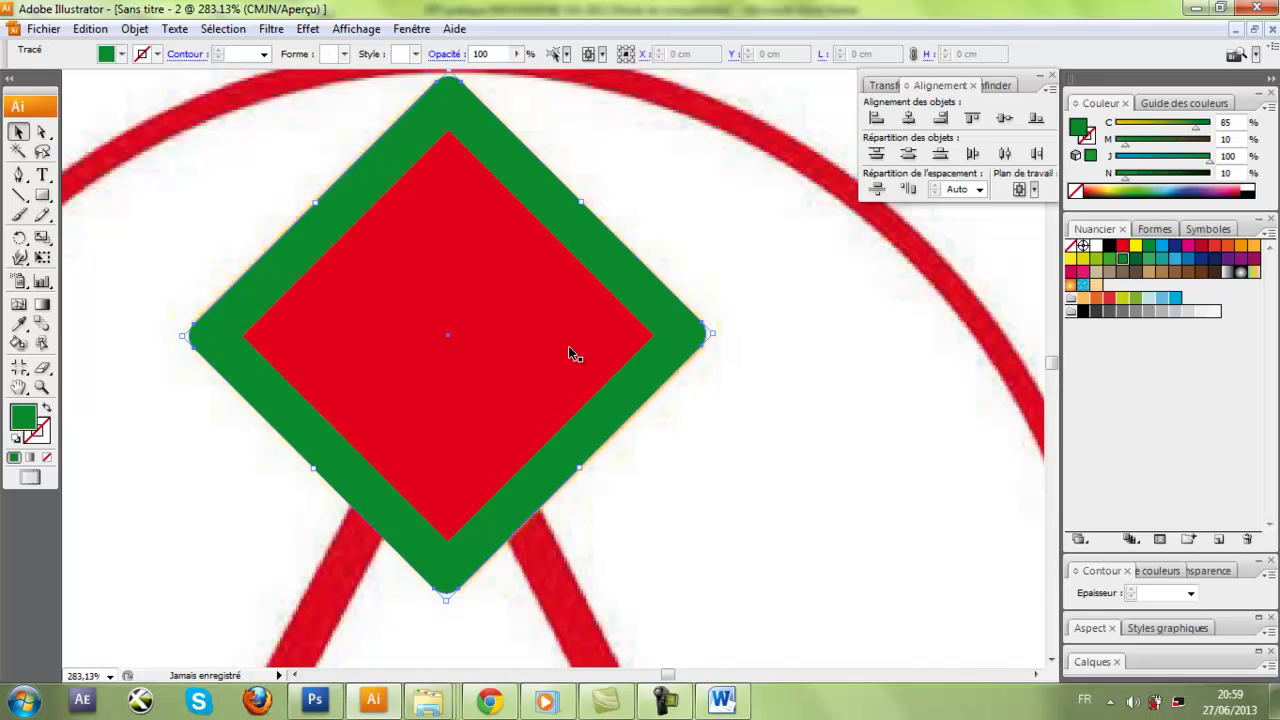
left_click(568, 347, "shift")
Step: Apply Pathfinder Minus Front and Expand to hollow the diamond, then colour it yellow-green
left_click(991, 87)
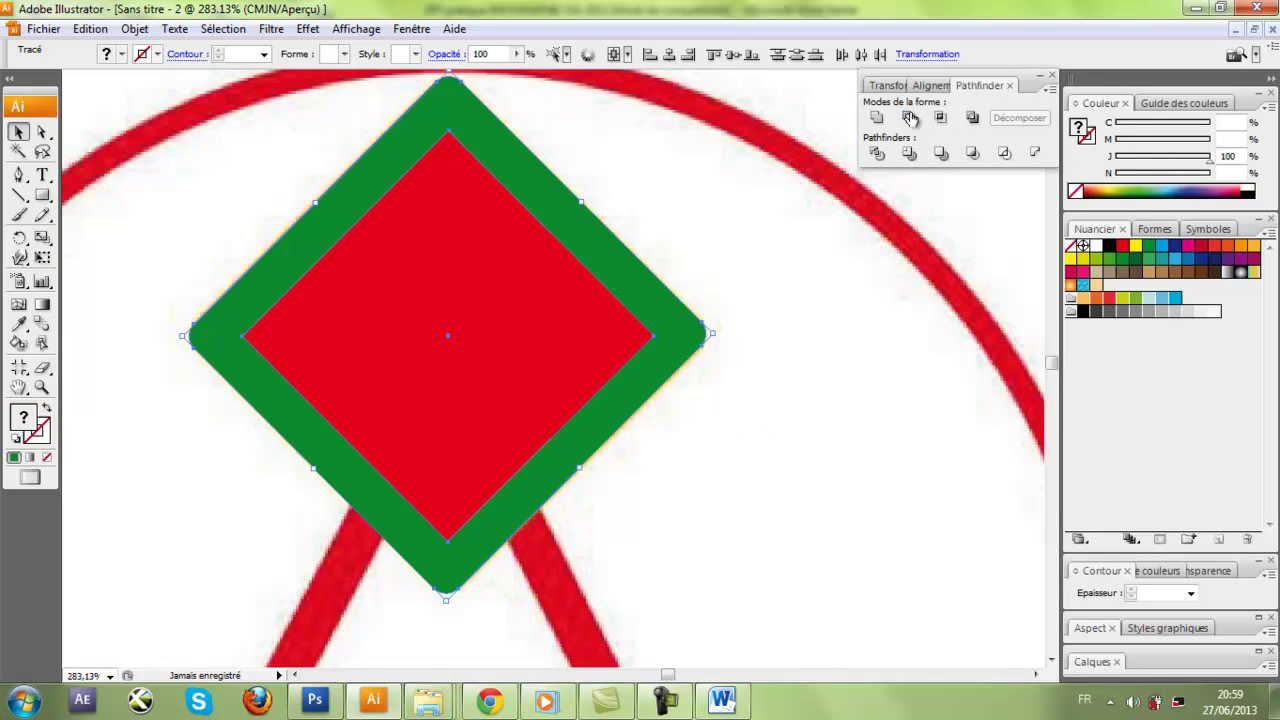
left_click(910, 119)
left_click(1019, 118)
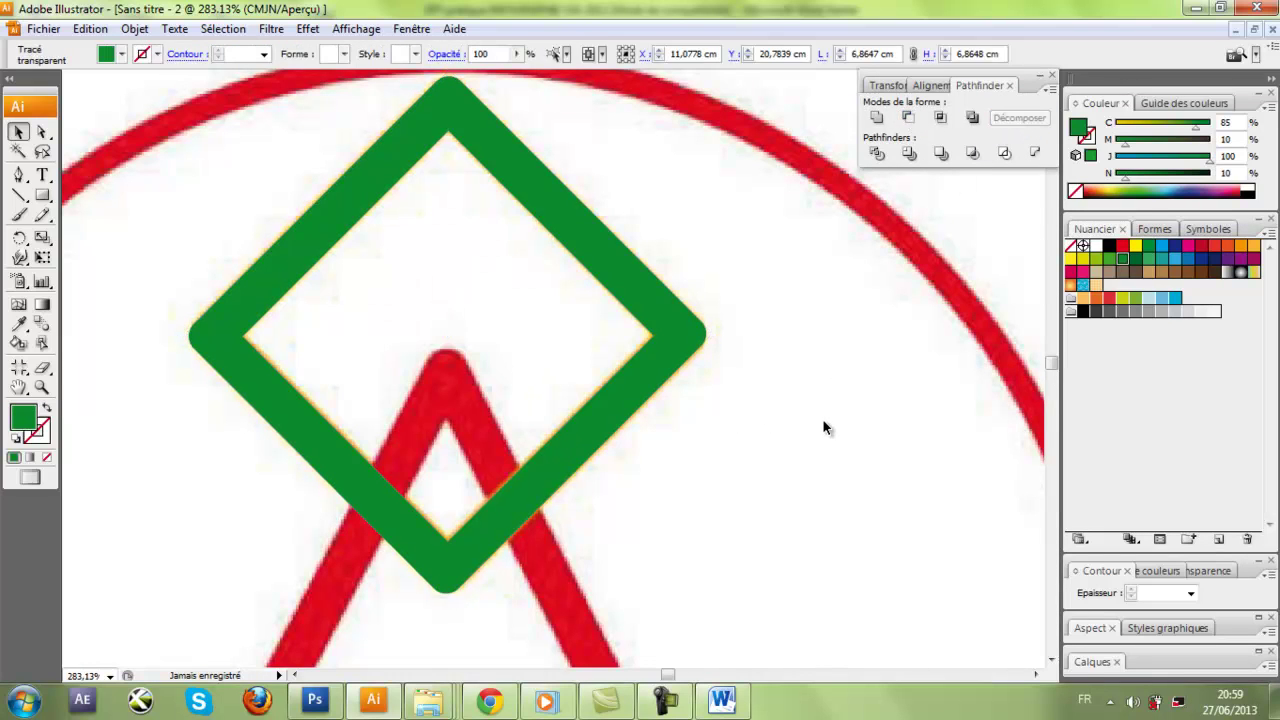
left_click(822, 419)
key("ctrl+1")
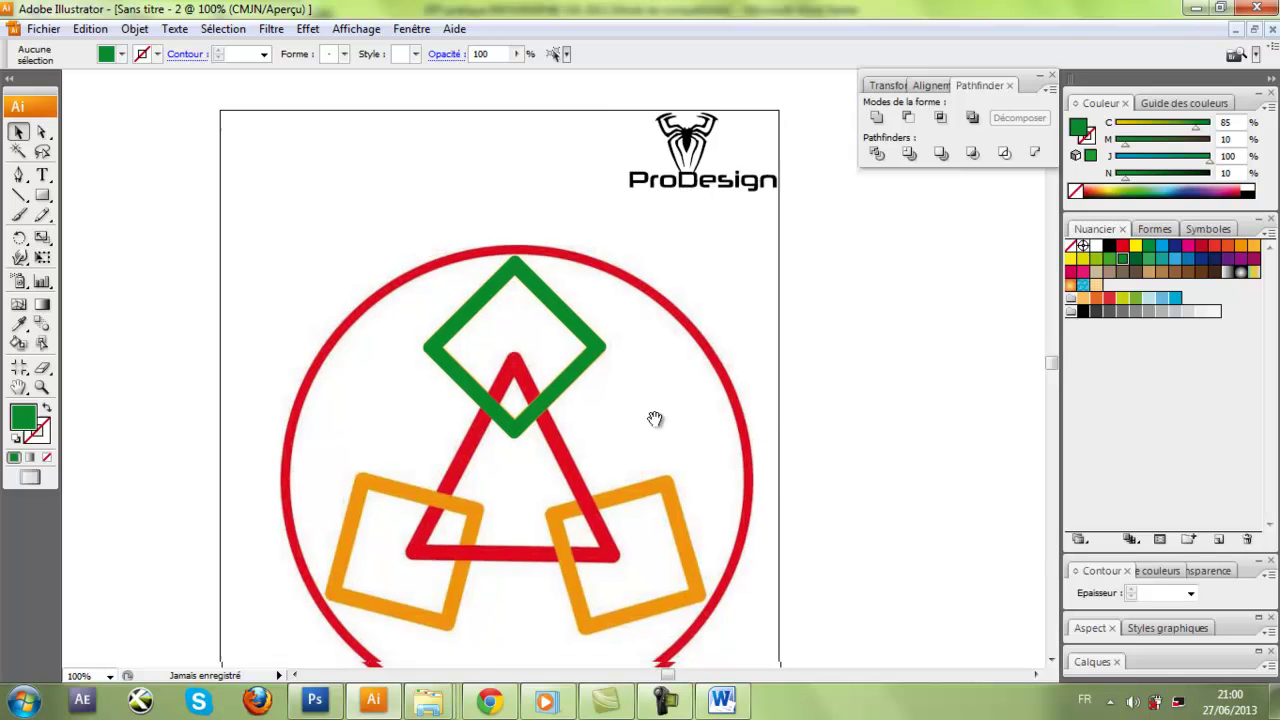
scroll(654, 420, "down", 2)
left_click(530, 333)
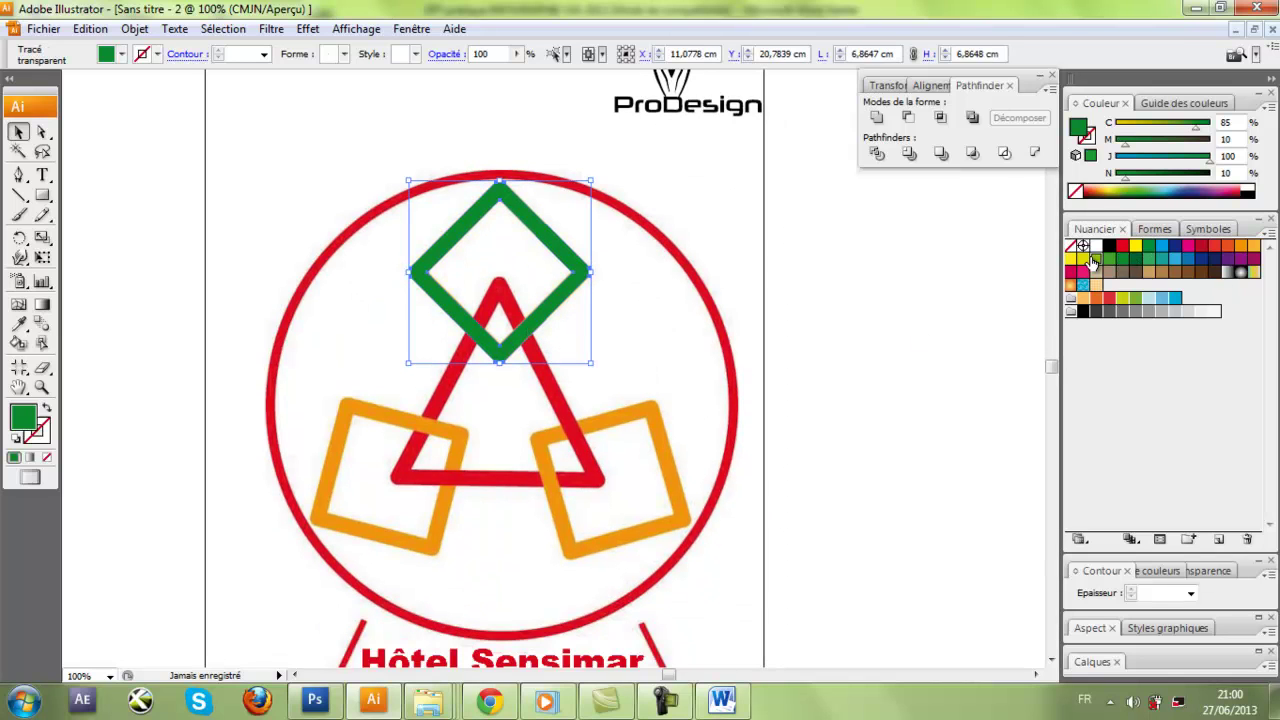
left_click(1110, 269)
Step: Alt-drag a copy of the green frame onto the lower-left orange square
left_click(918, 400)
left_click_drag(514, 447, 576, 400)
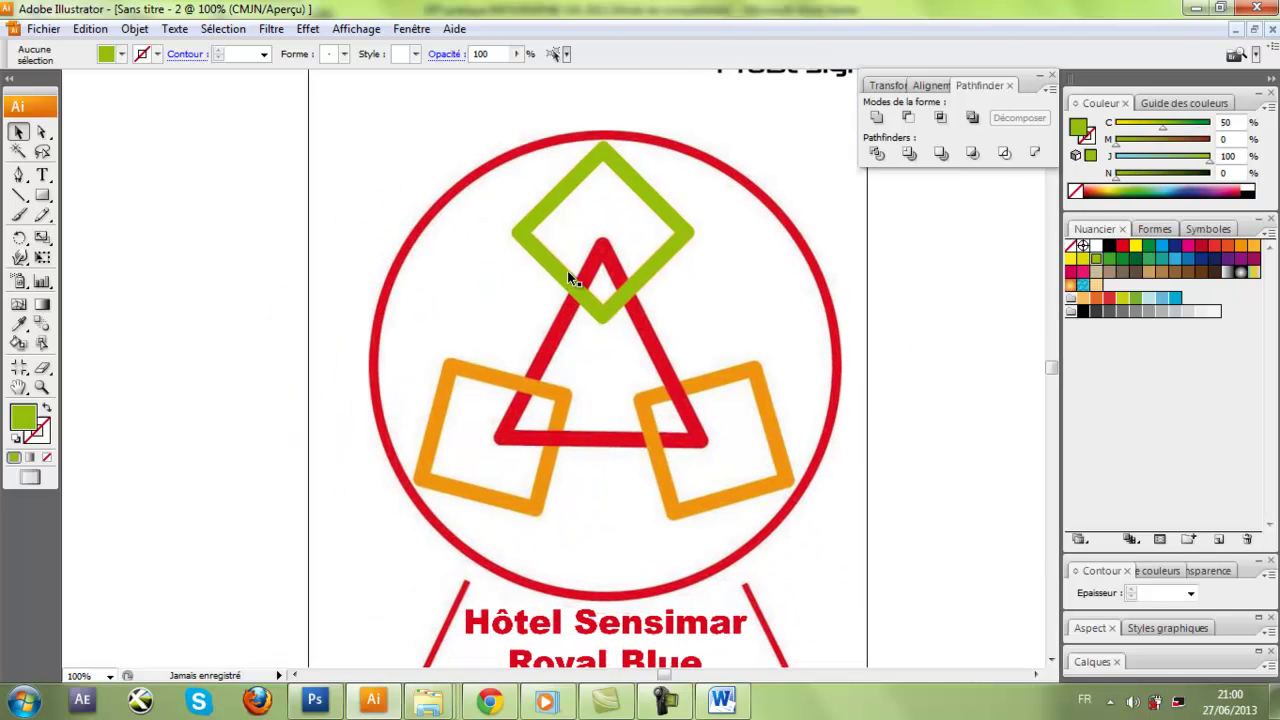
left_click_drag(567, 278, 447, 490)
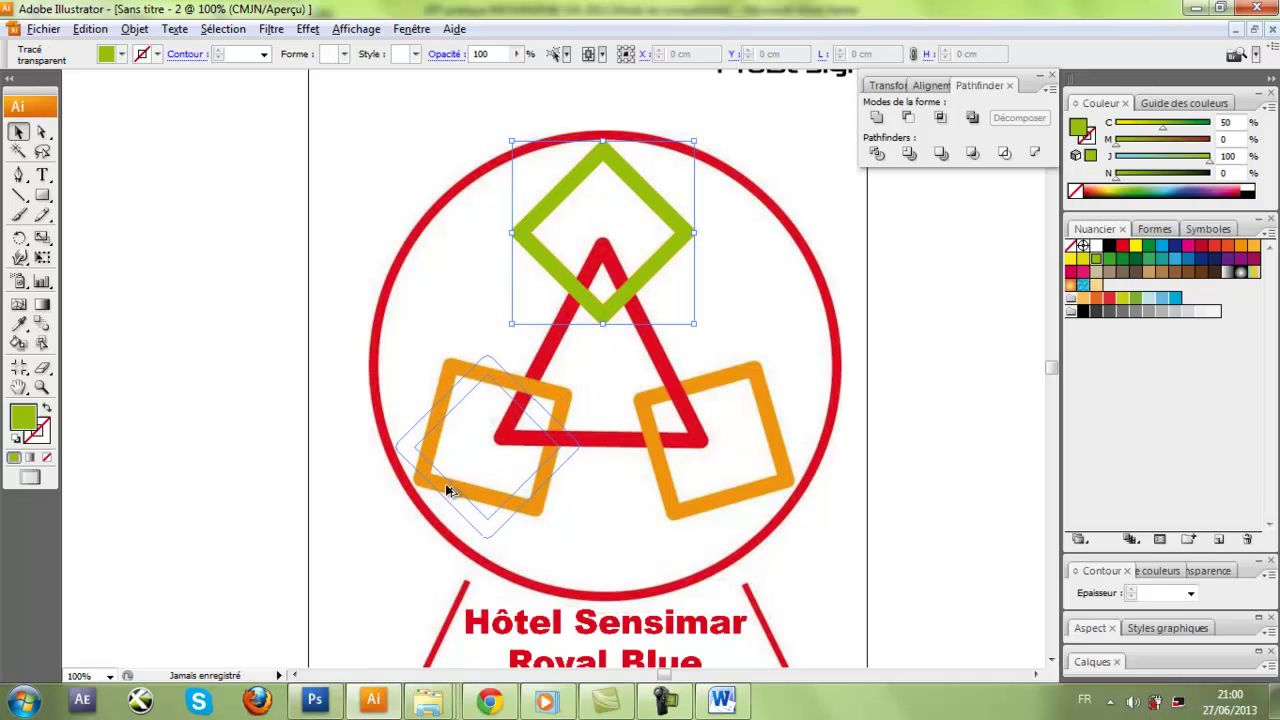
left_click_drag(447, 490, 449, 484)
key("ctrl+space")
left_click_drag(360, 338, 588, 525)
scroll(524, 305, "up", 1)
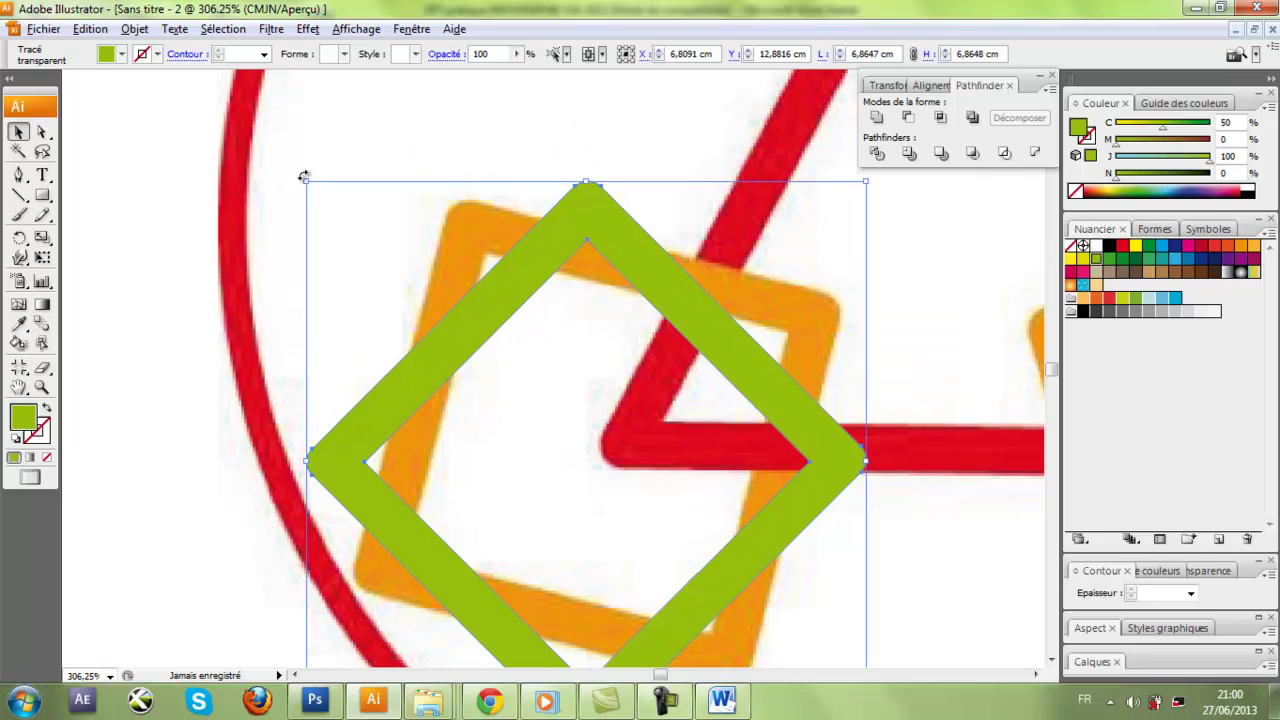
Step: Rotate the copied frame to match the lower-left square's tilt and nudge it into place
left_click_drag(304, 176, 669, 208)
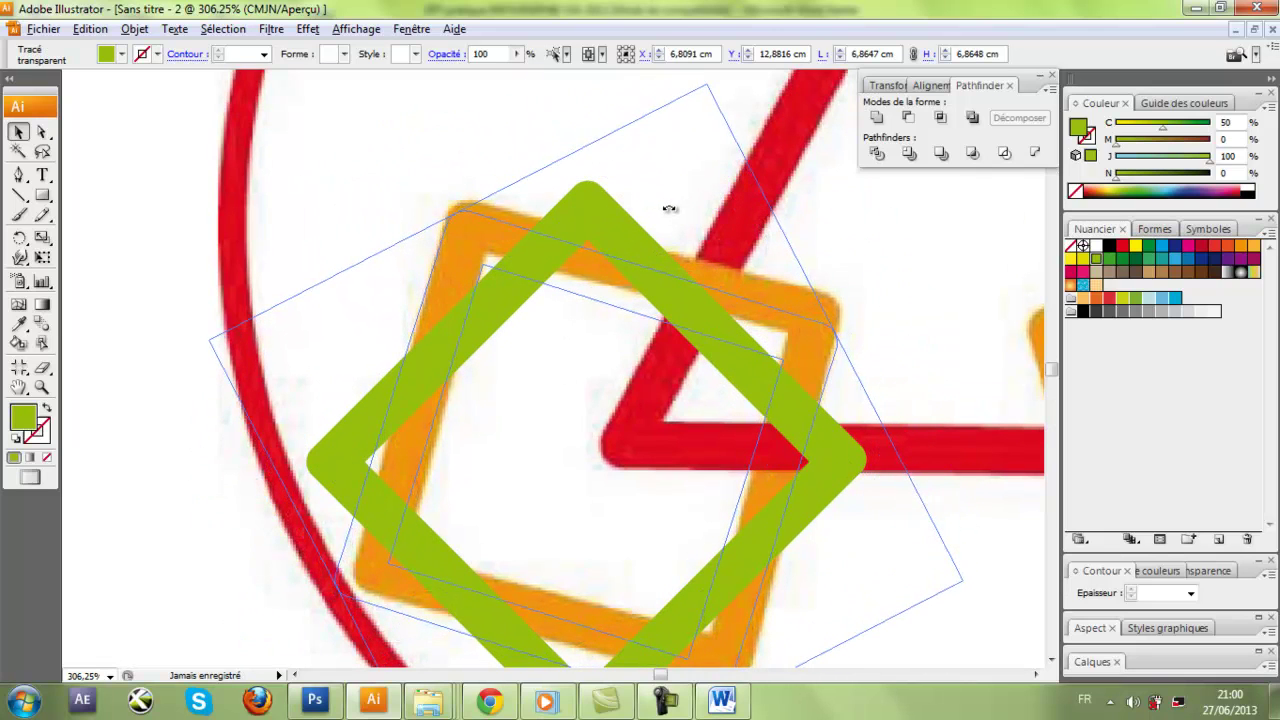
left_click_drag(669, 208, 659, 208)
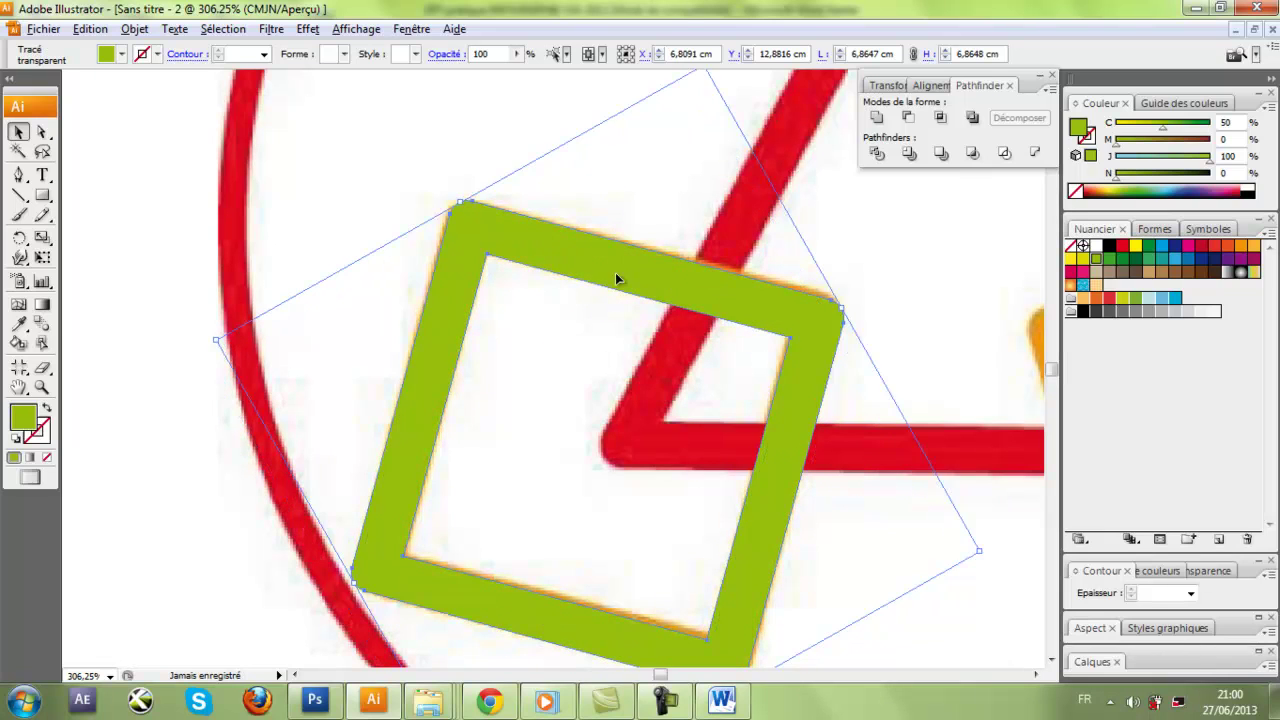
left_click(712, 489)
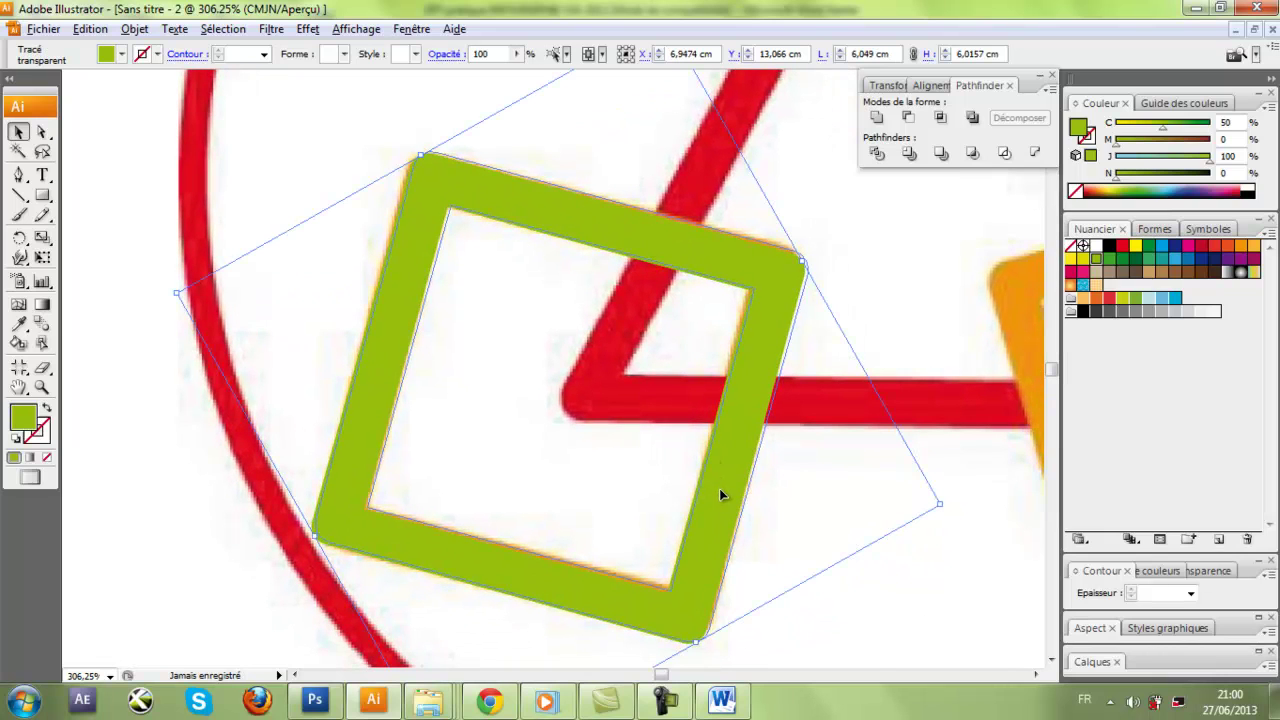
left_click_drag(716, 489, 716, 490)
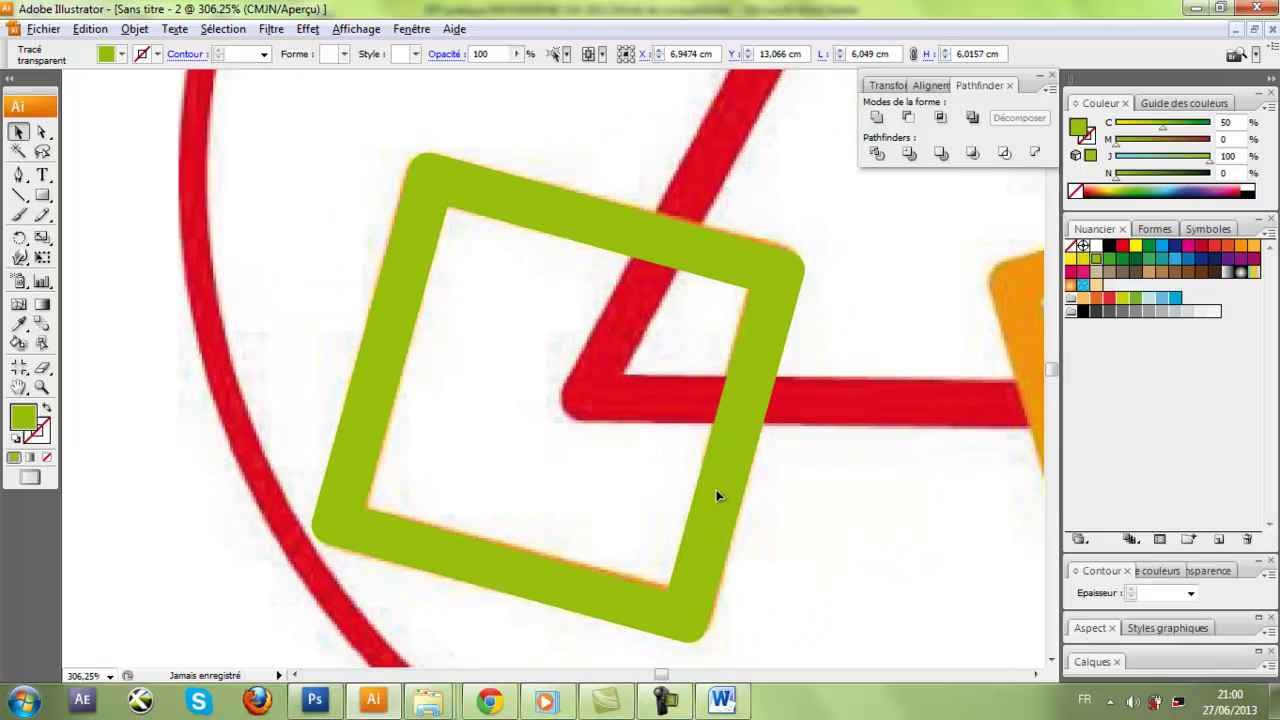
left_click_drag(762, 284, 724, 368)
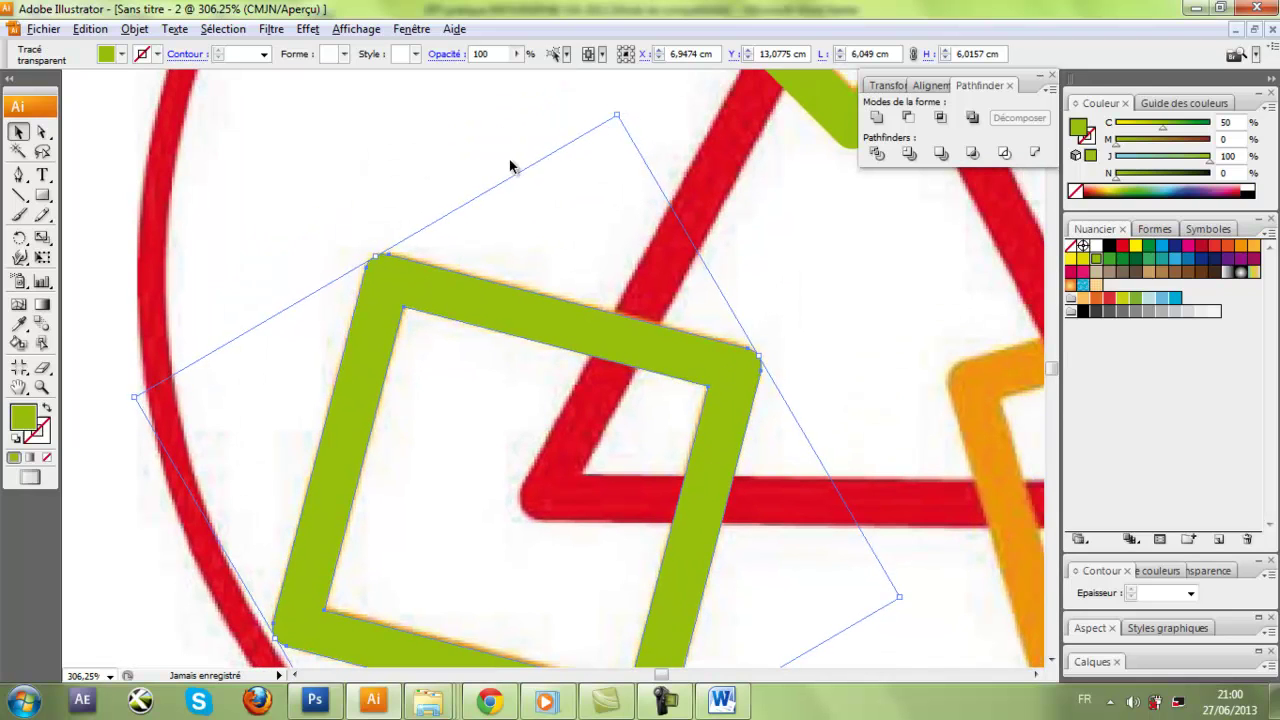
left_click(646, 440)
left_click_drag(646, 440, 643, 380)
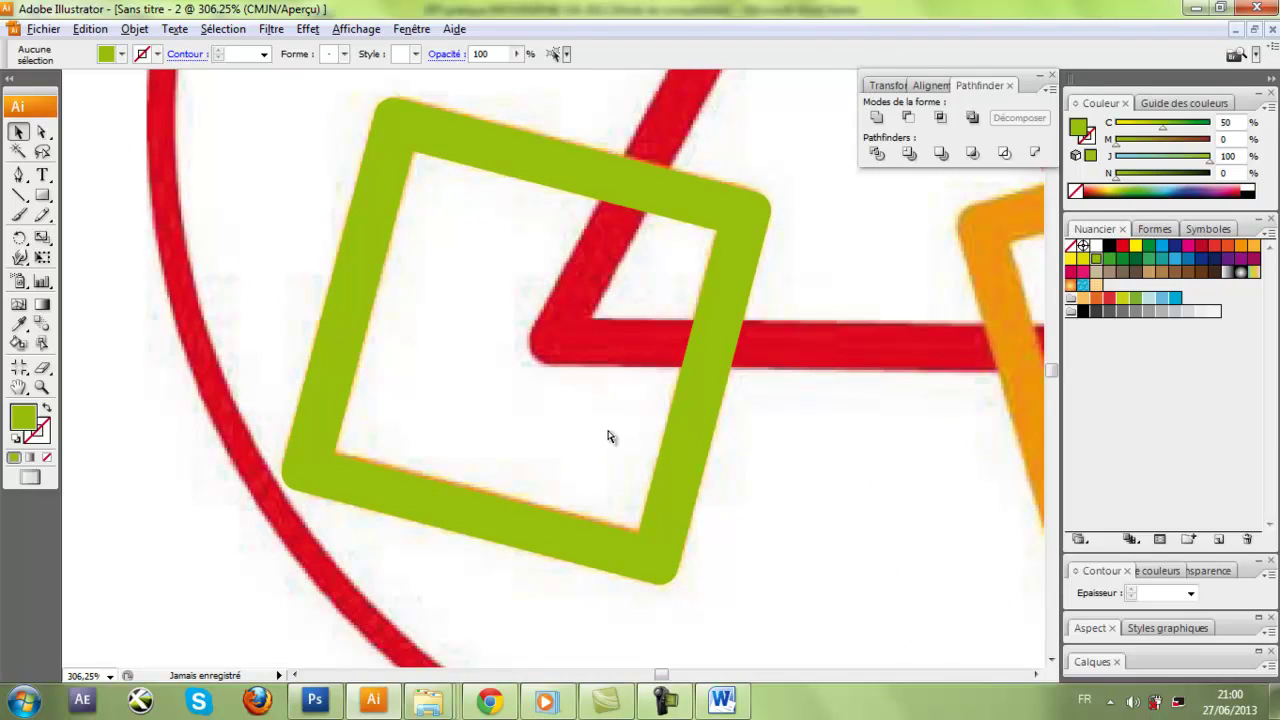
key("ctrl+minus")
key("ctrl+minus")
key("ctrl+minus")
key("ctrl+minus")
key("ctrl+plus")
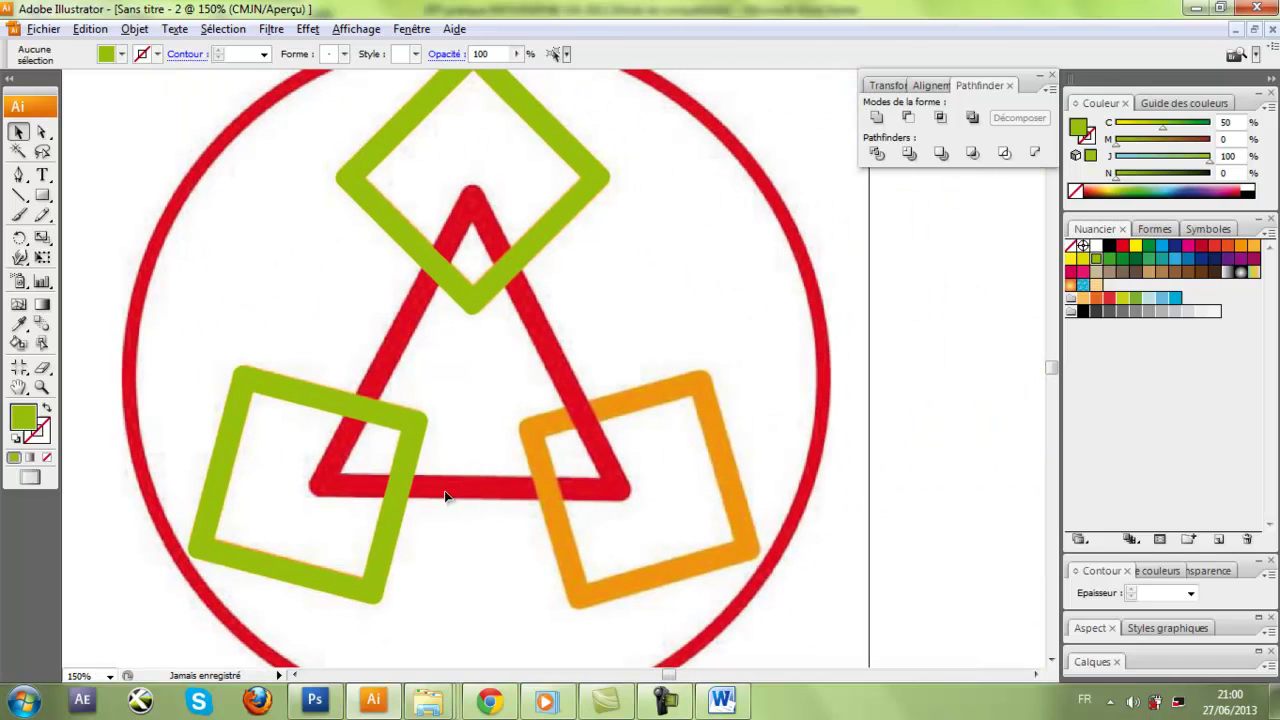
left_click(401, 493)
Step: Place a green copy over the lower-right orange square and rotate it toward that square's angle
left_click(705, 492, "shift")
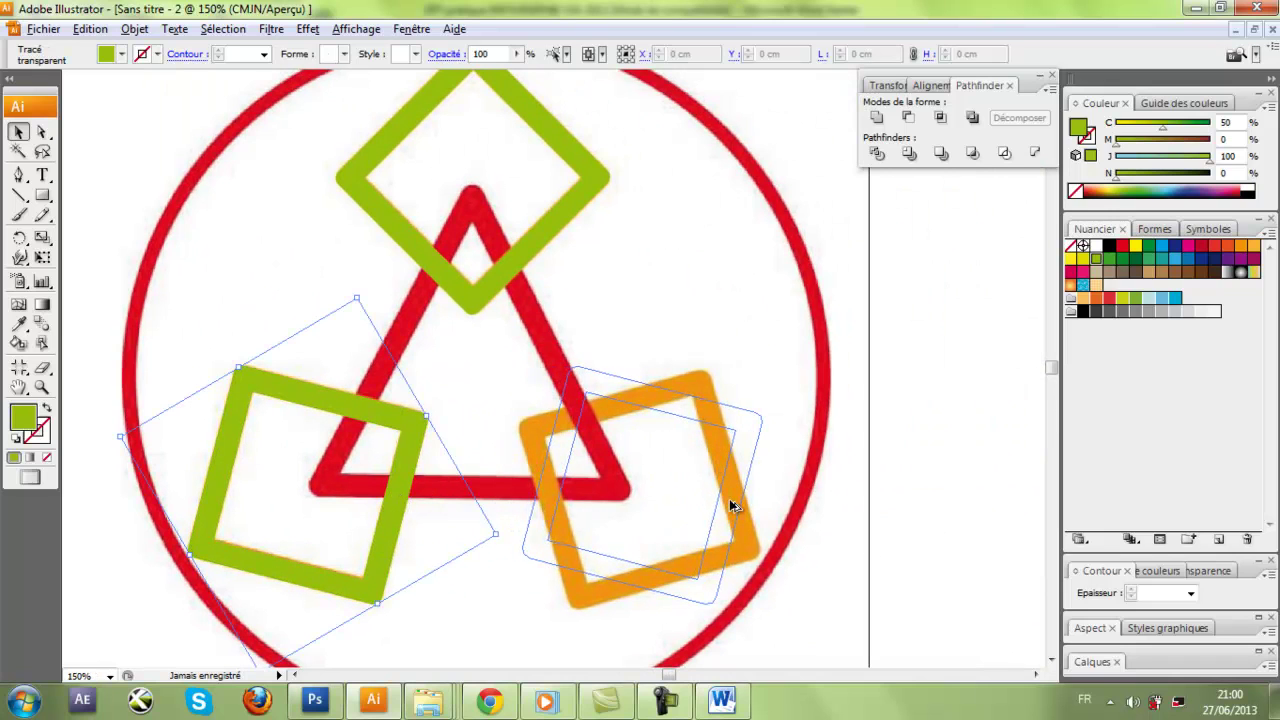
left_click_drag(731, 506, 664, 483)
left_click_drag(491, 309, 777, 600)
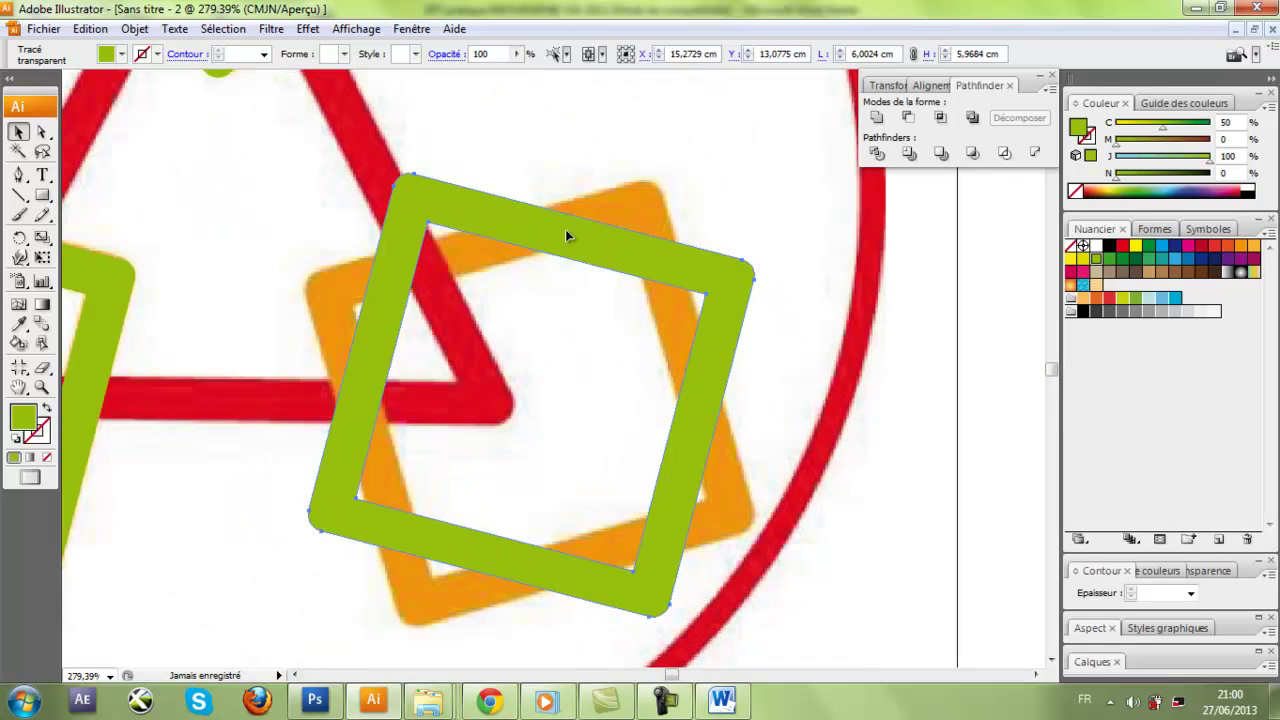
left_click_drag(565, 245, 557, 333)
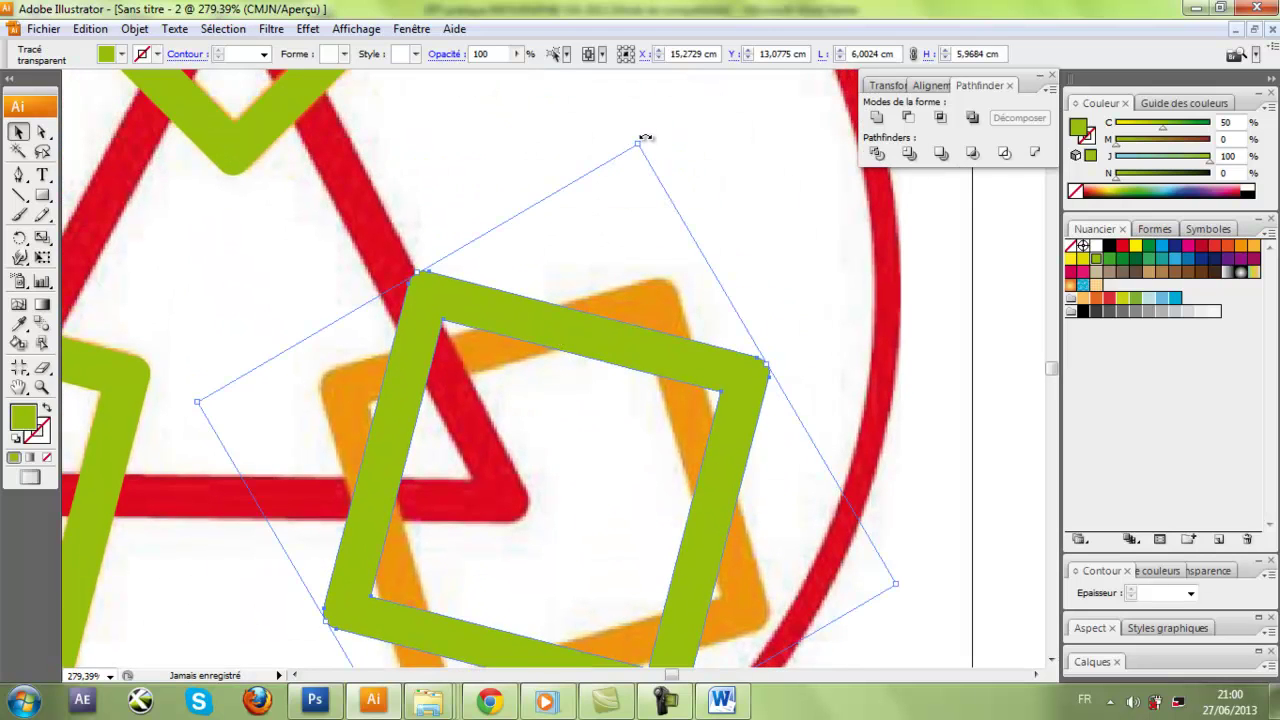
left_click_drag(643, 137, 861, 274)
mouse_move(947, 348)
left_mouse_down()
mouse_move(1003, 402)
mouse_move(986, 380)
mouse_move(956, 378)
left_mouse_up()
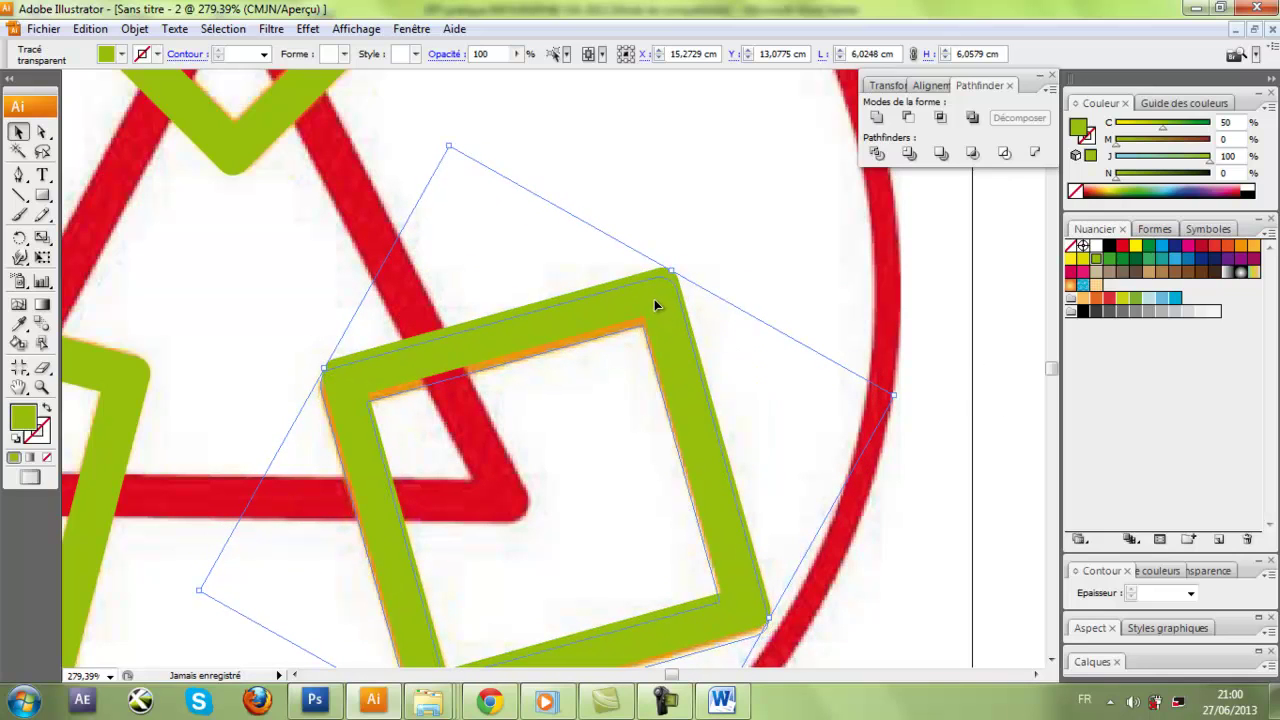
left_click_drag(665, 337, 664, 326)
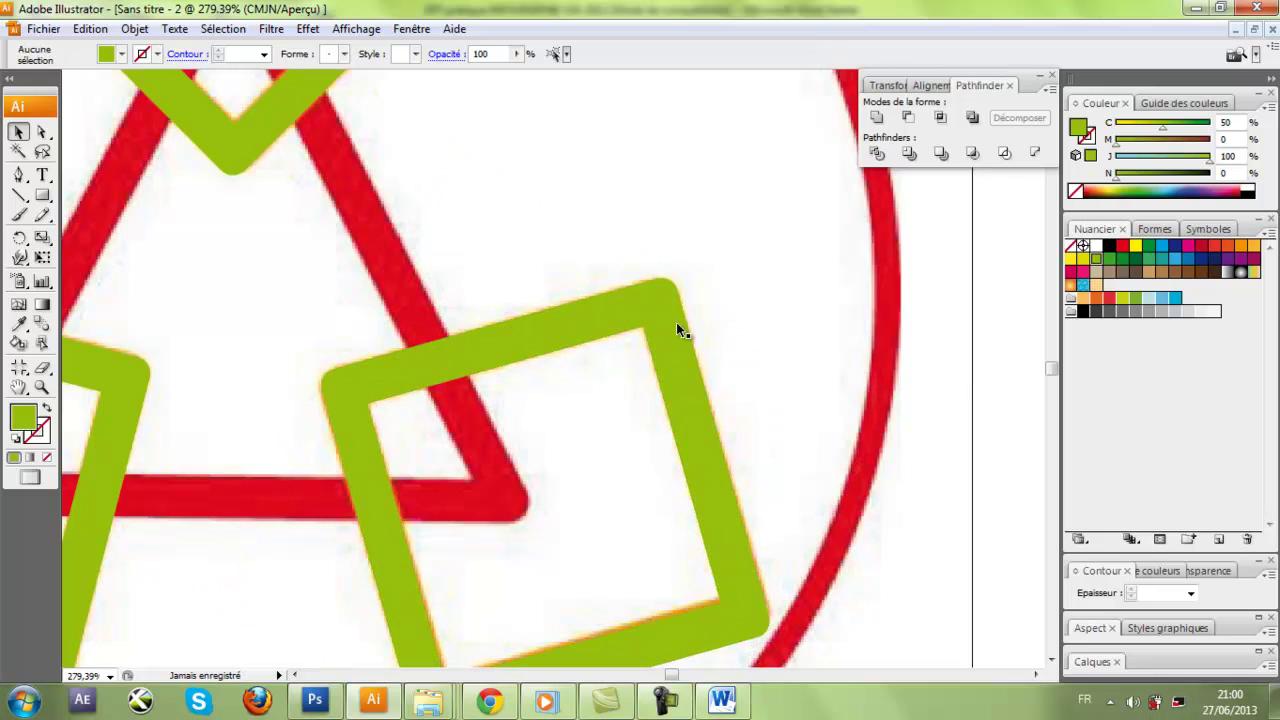
scroll(664, 326, "down", 3)
Step: Check the square's corner edge up close, fine-tune its rotation, and zoom out to the full logo
left_click(331, 550)
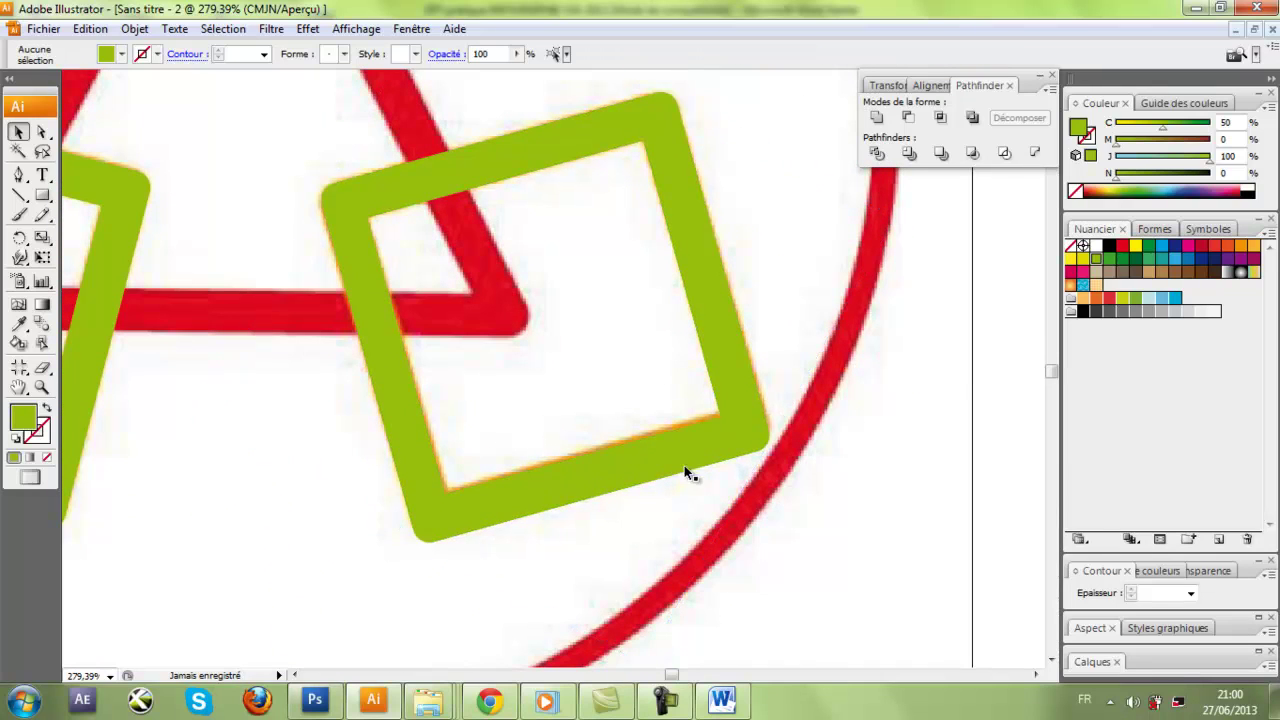
left_click_drag(674, 349, 796, 474)
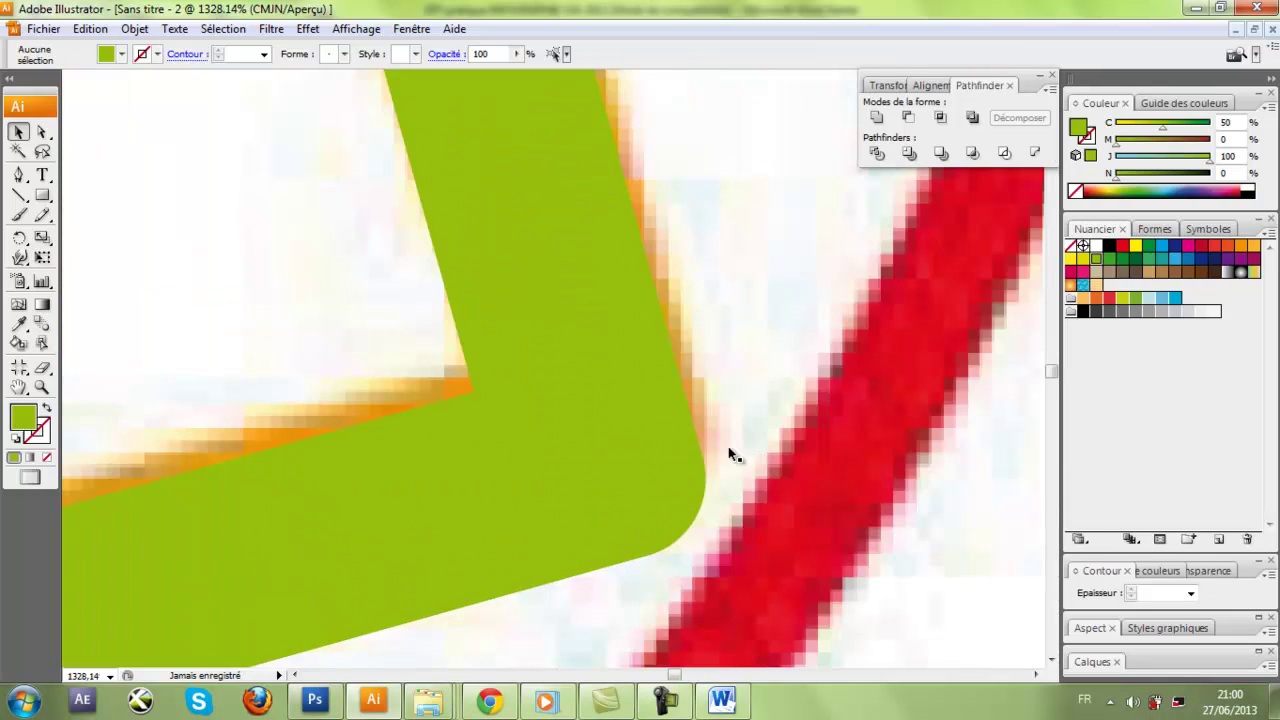
left_click(641, 459)
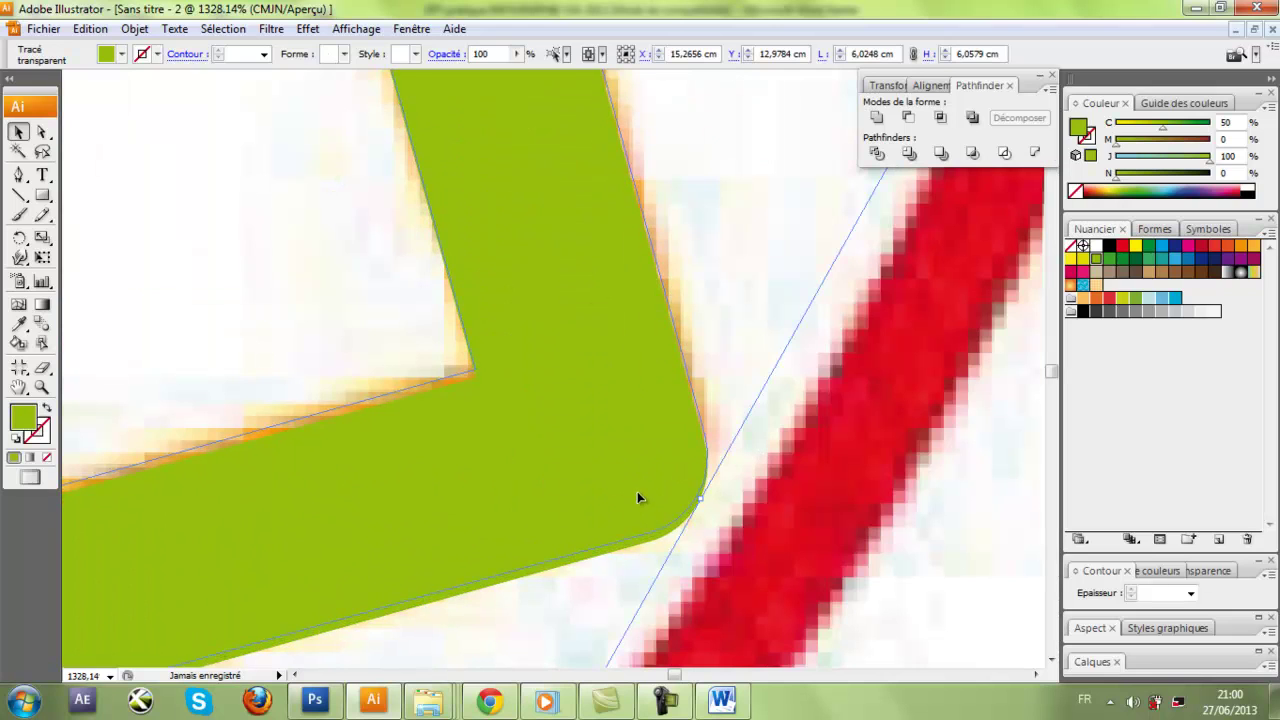
left_click(740, 550)
key("ctrl+minus")
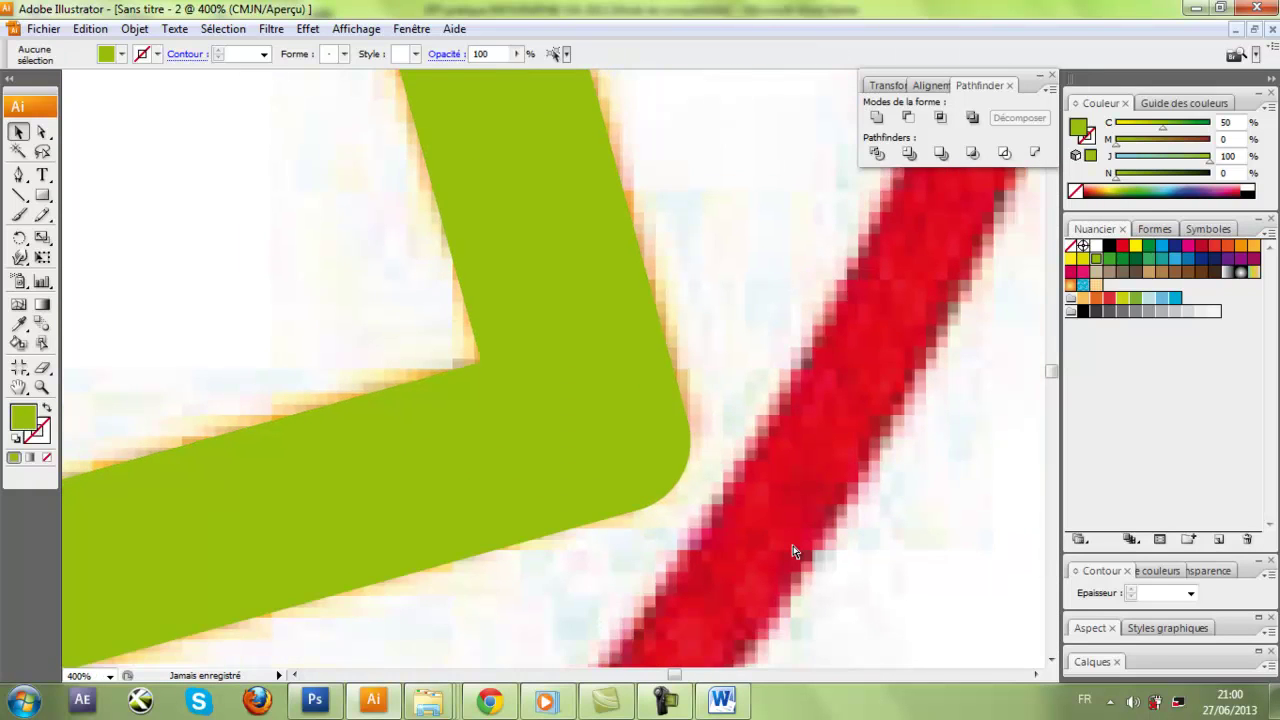
key("ctrl+minus")
key("ctrl+minus")
key("ctrl+minus")
left_click_drag(475, 336, 620, 496)
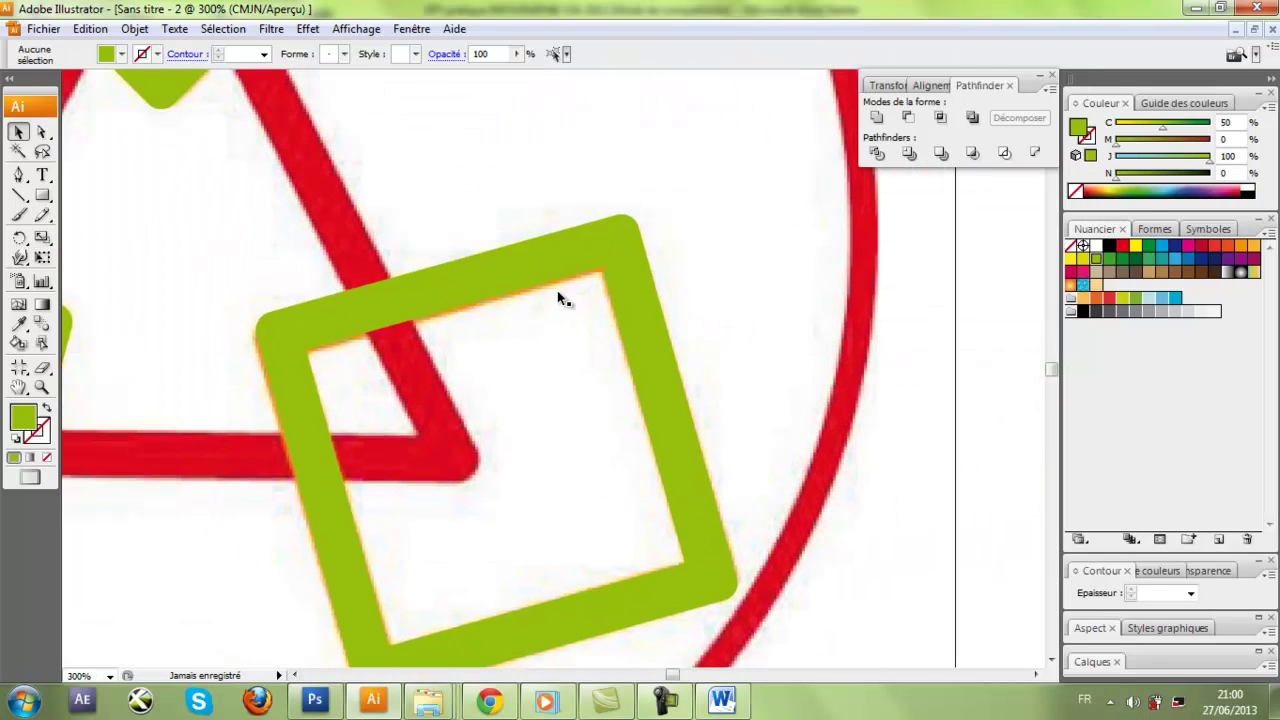
left_click(491, 277)
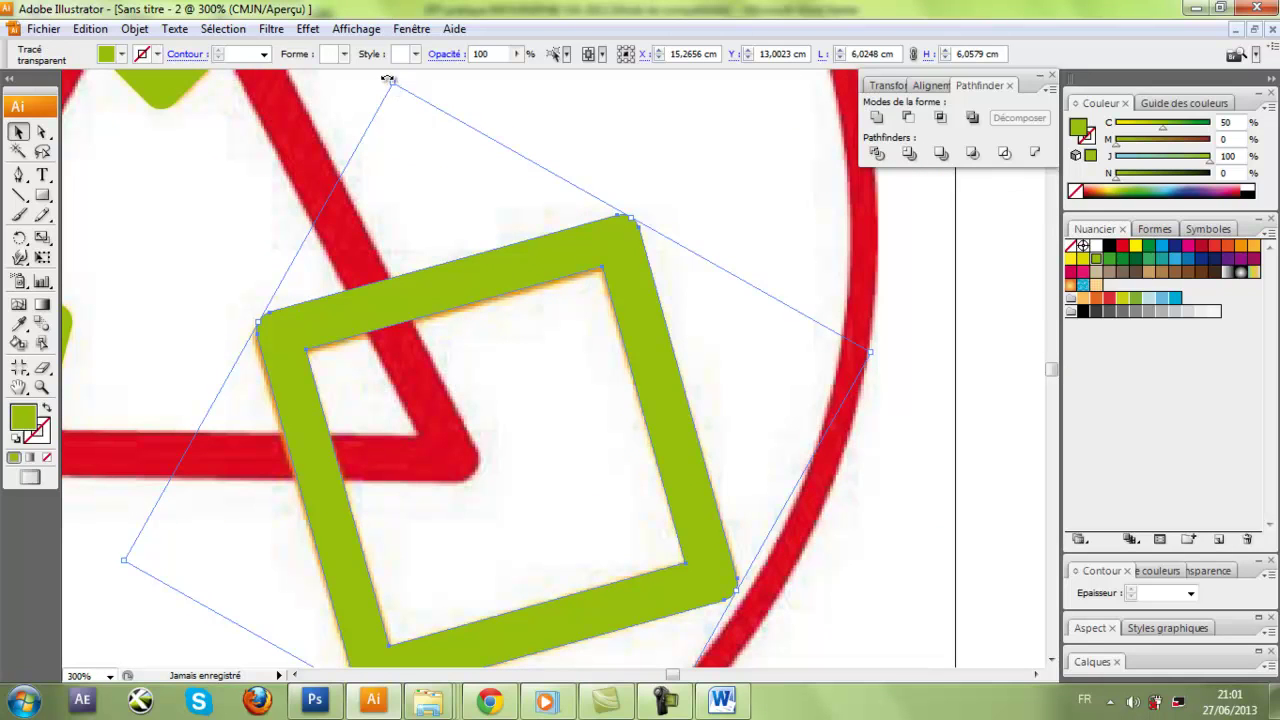
left_click_drag(388, 80, 380, 80)
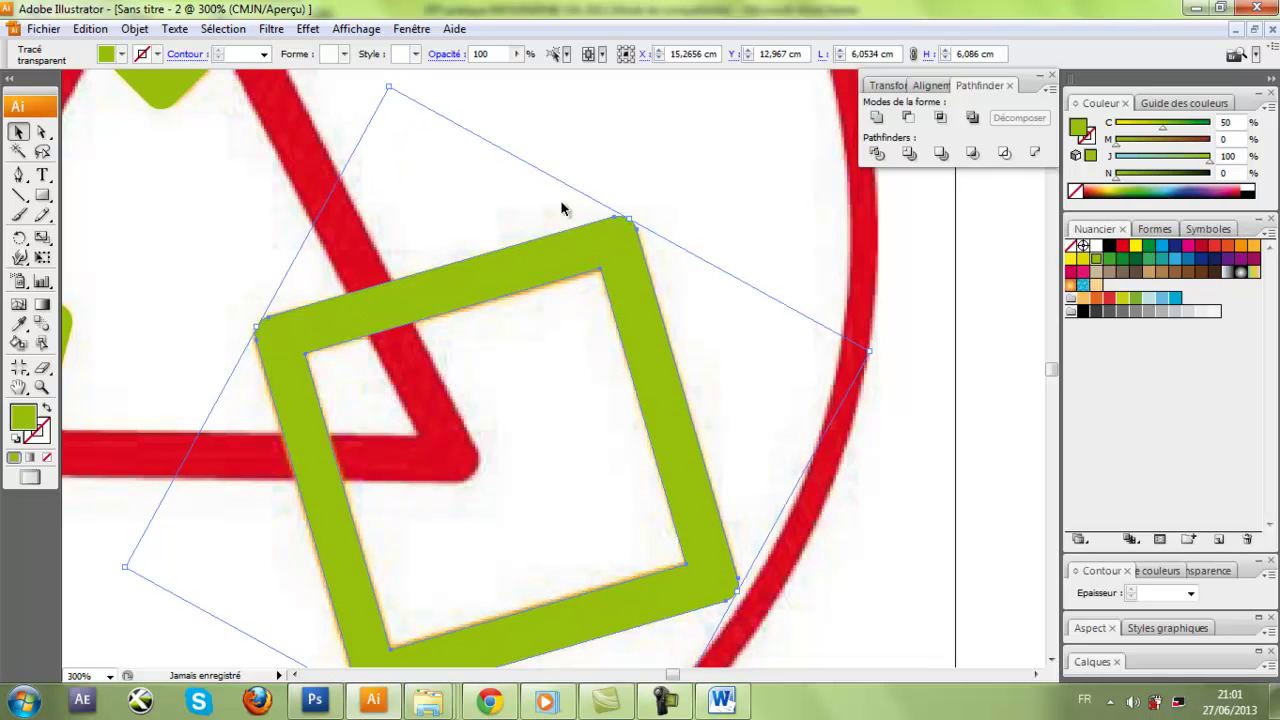
left_click(586, 182)
key("ctrl+minus")
key("ctrl+minus")
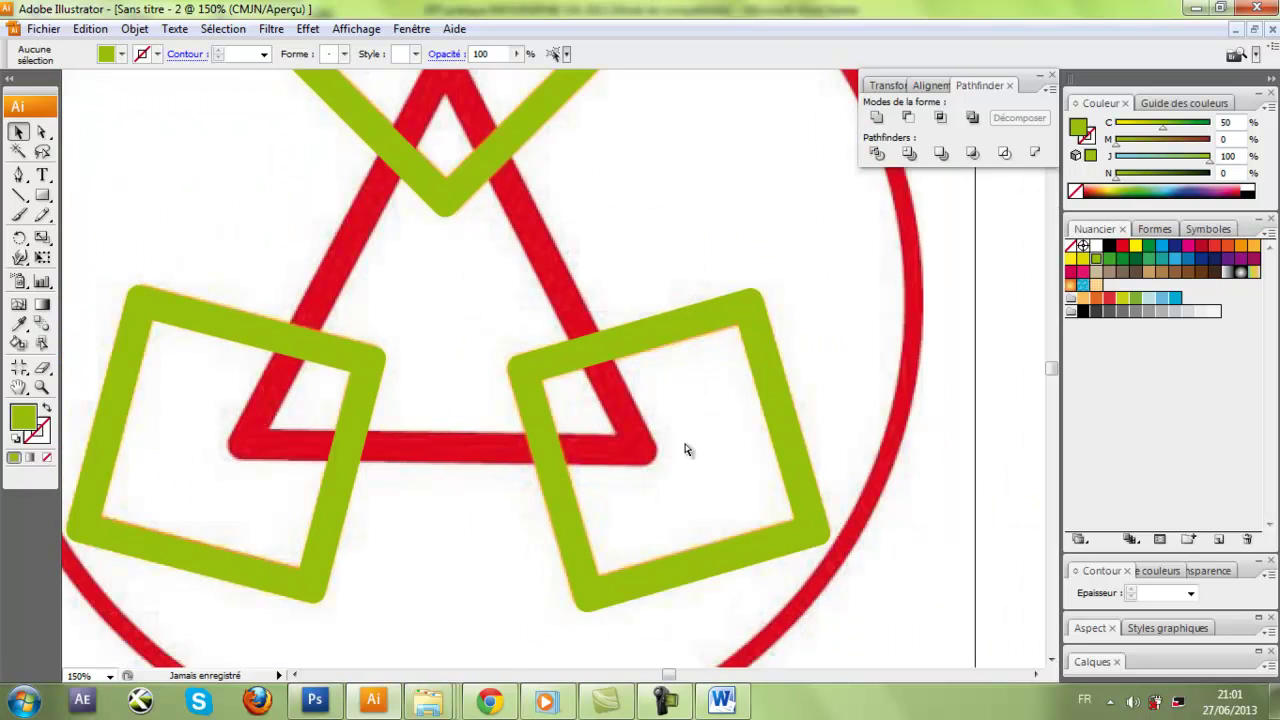
key("ctrl+minus")
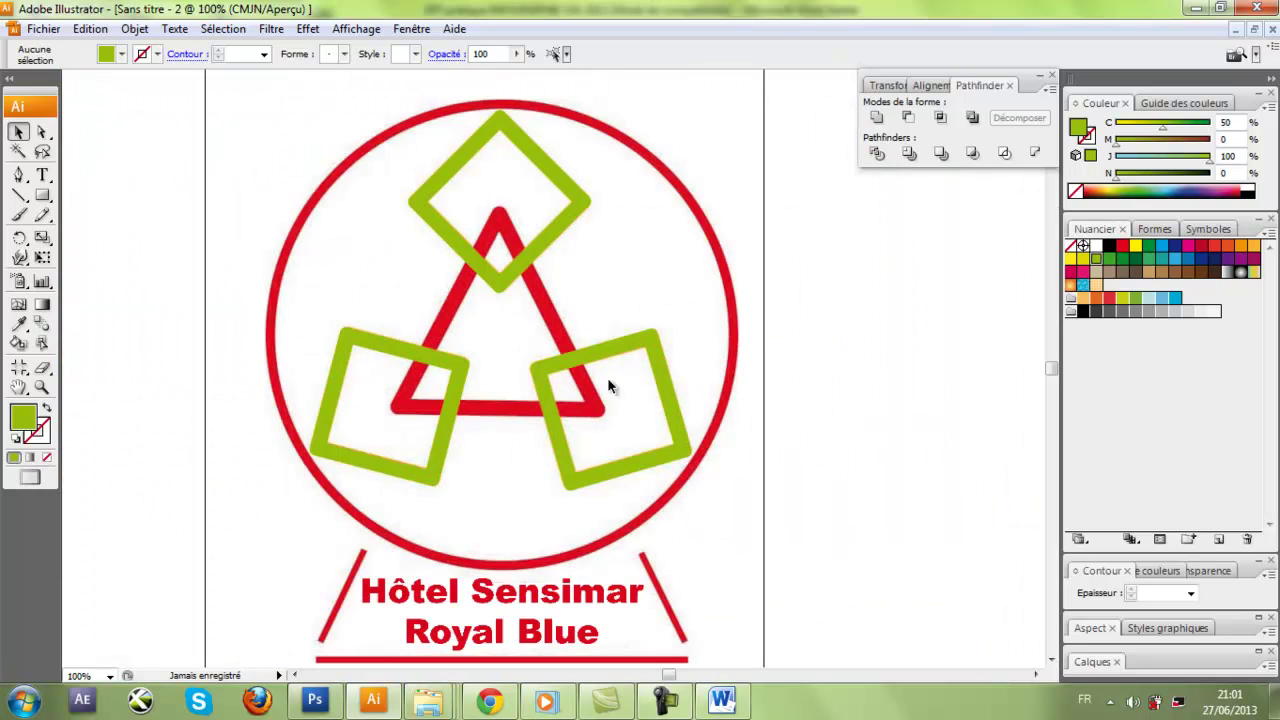
left_click_drag(468, 182, 540, 250)
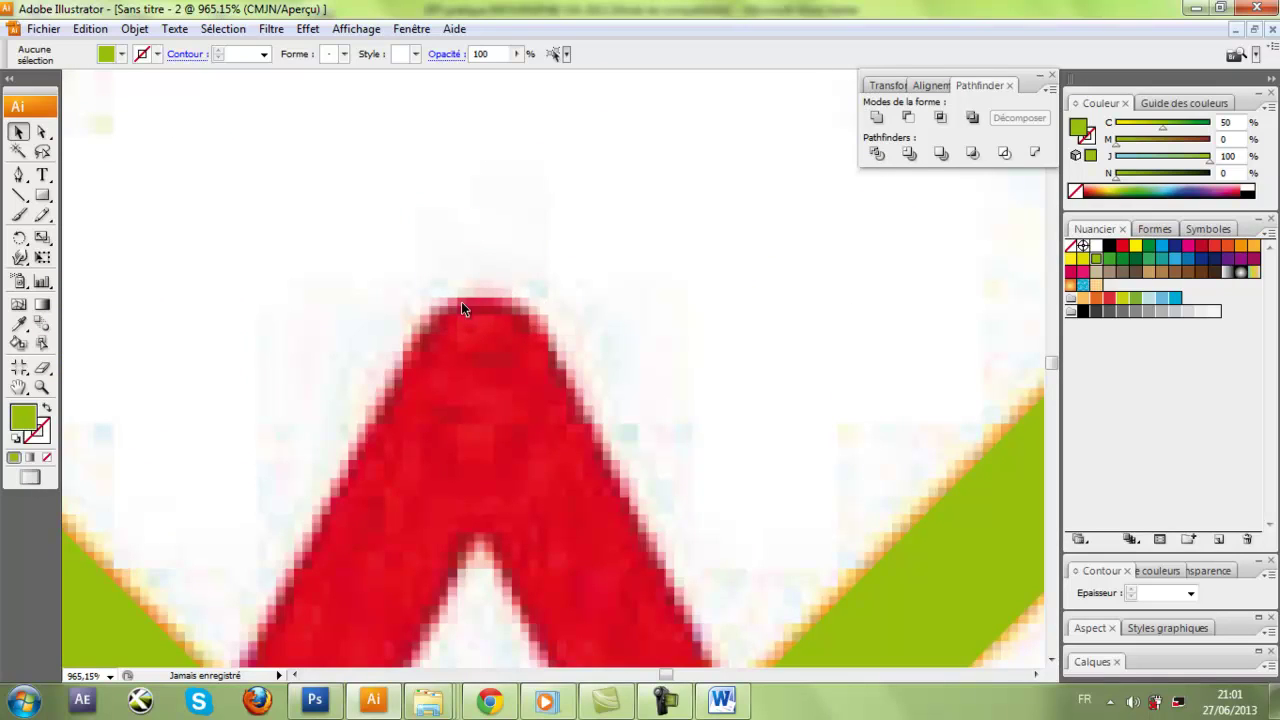
left_click(18, 174)
left_click_drag(332, 335, 332, 208)
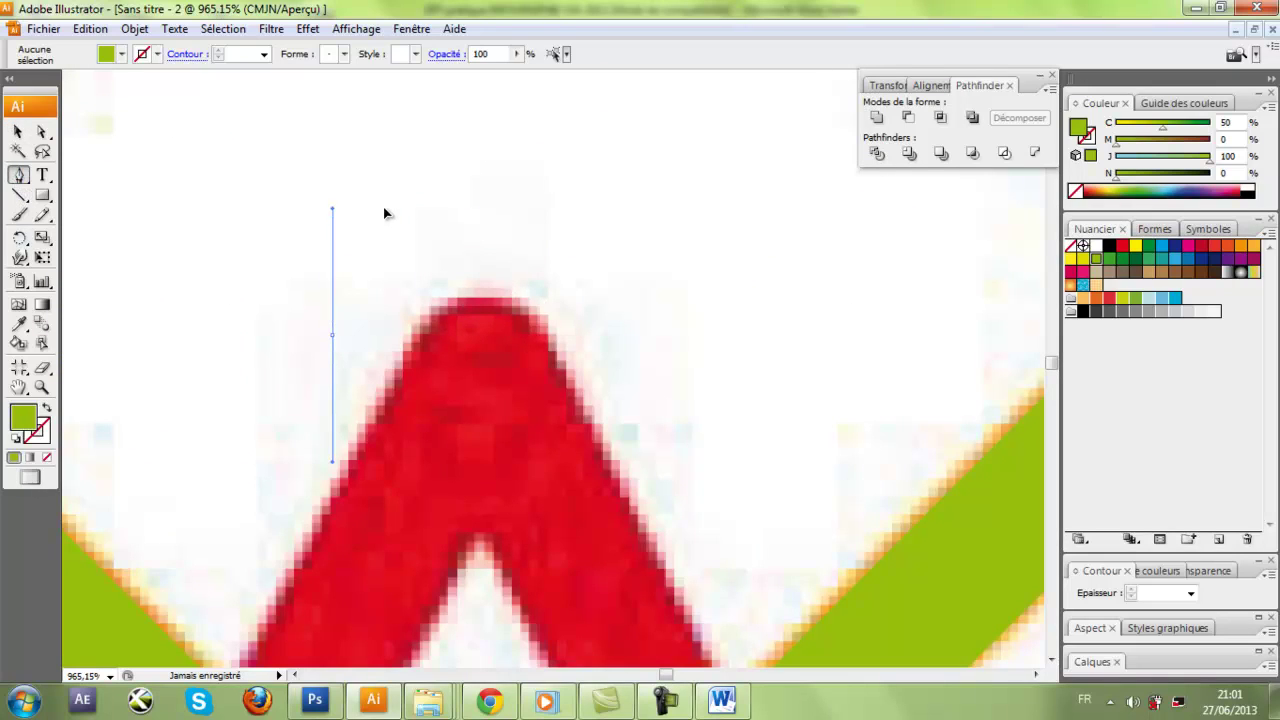
left_click_drag(628, 312, 670, 478)
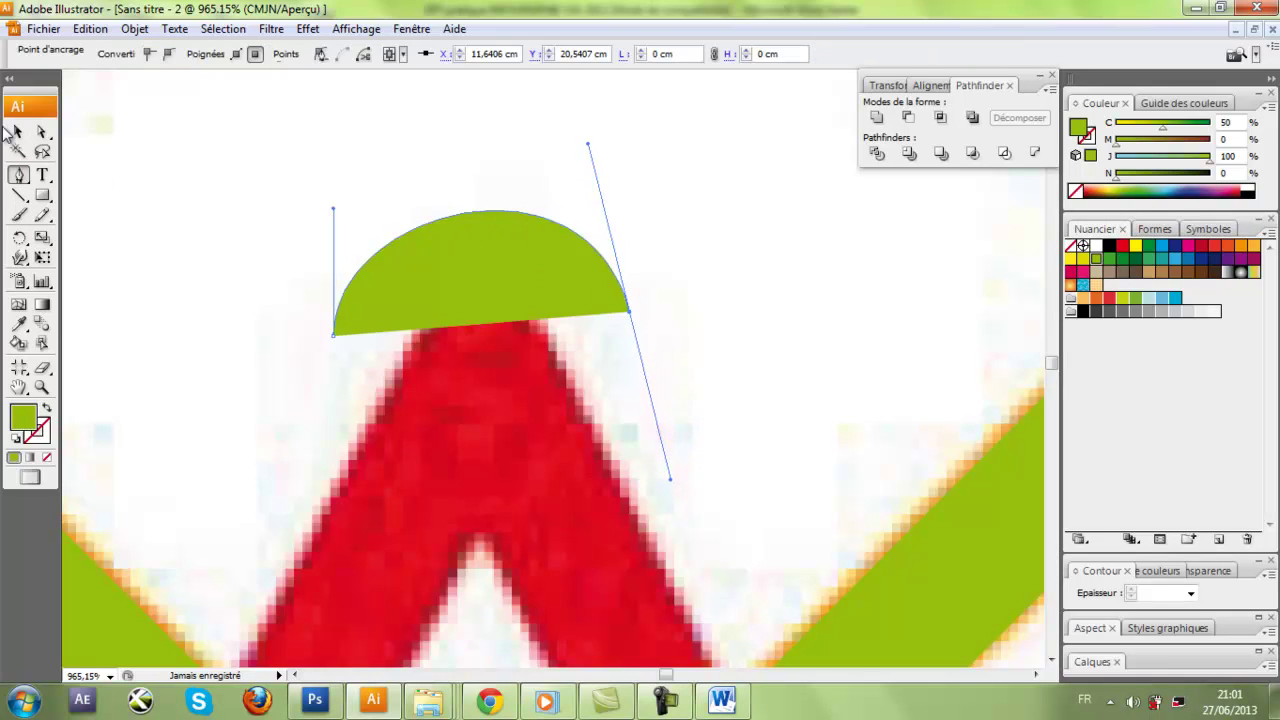
left_click(17, 131)
left_click(423, 255)
key("Delete")
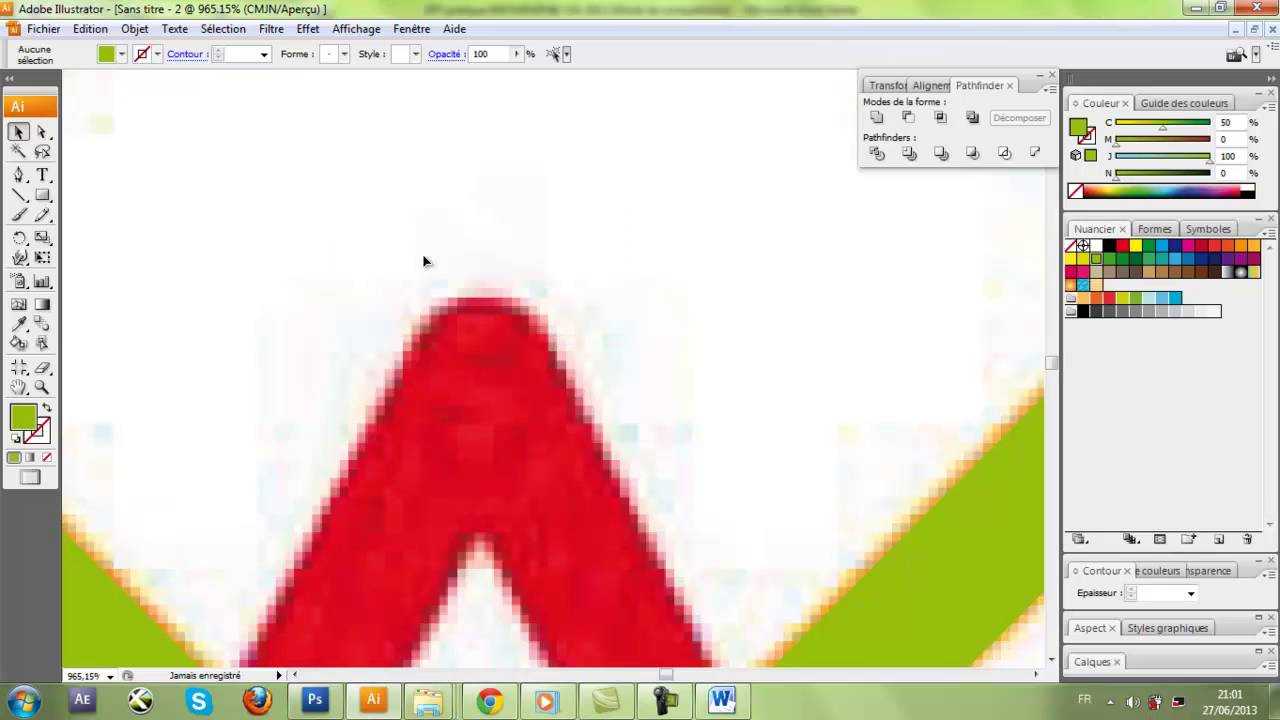
key("ctrl+minus")
key("ctrl+minus")
key("ctrl+minus")
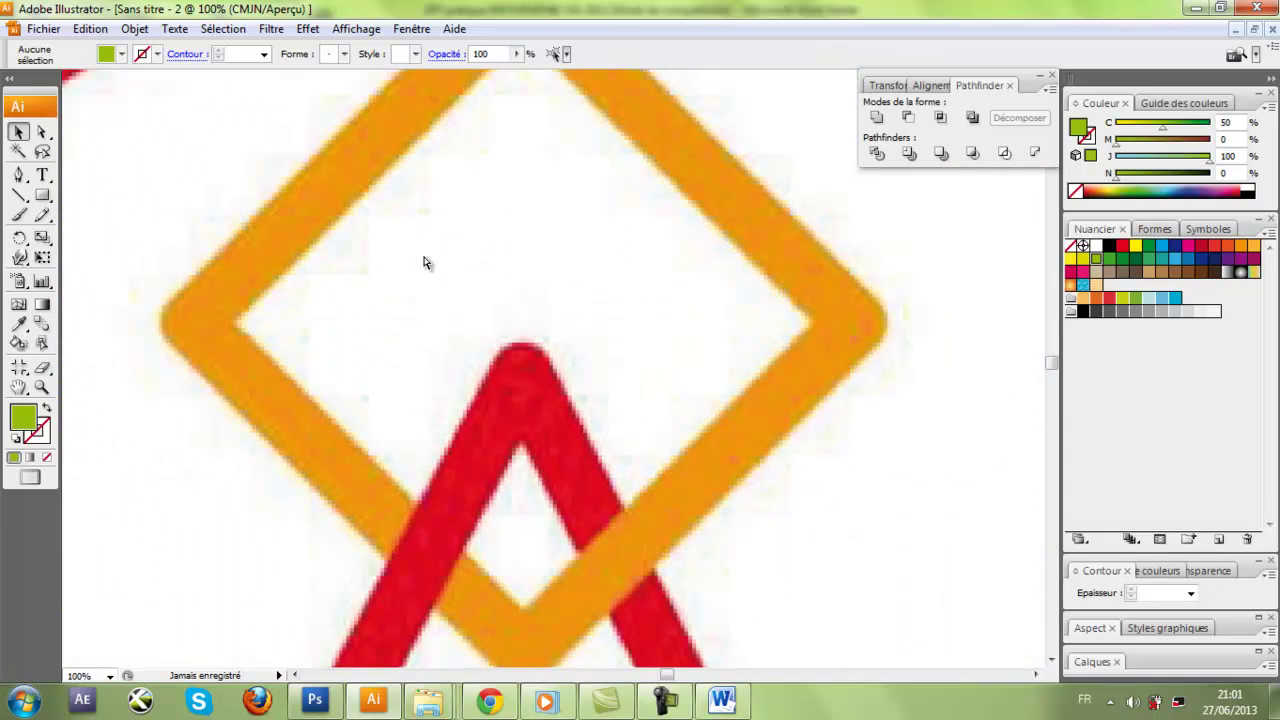
key("ctrl+1")
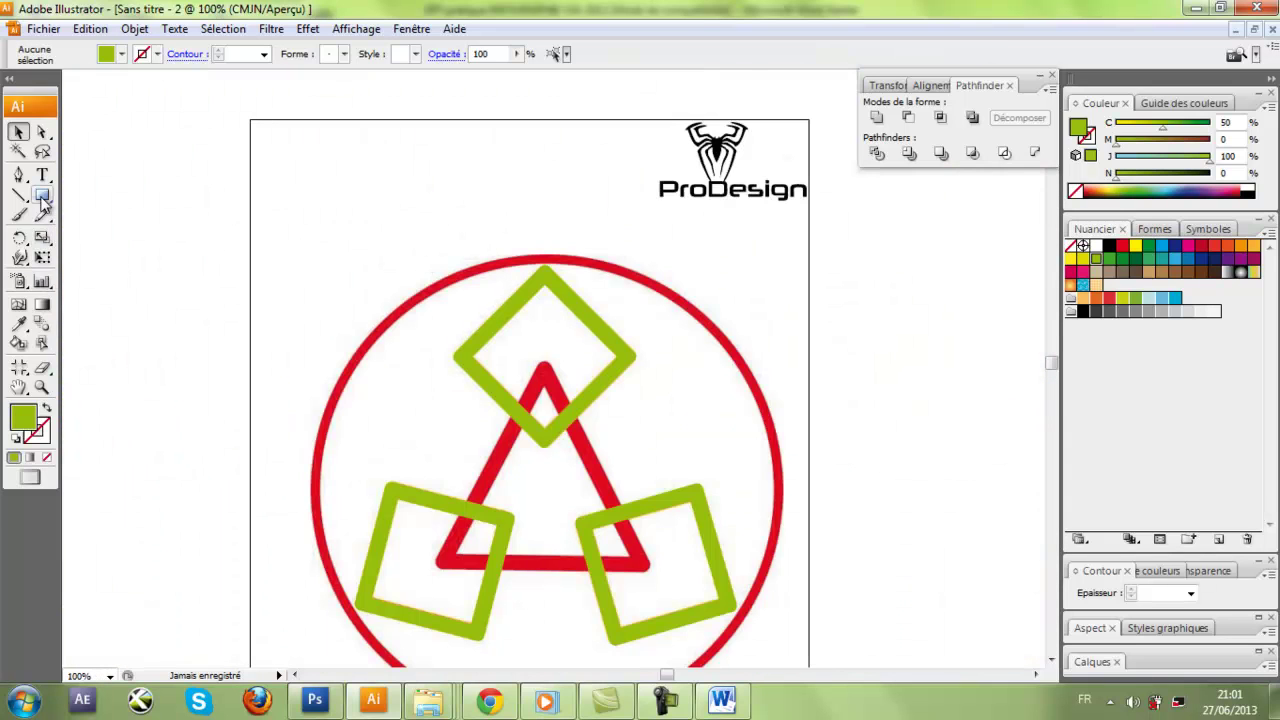
left_click(42, 196)
left_click(92, 276)
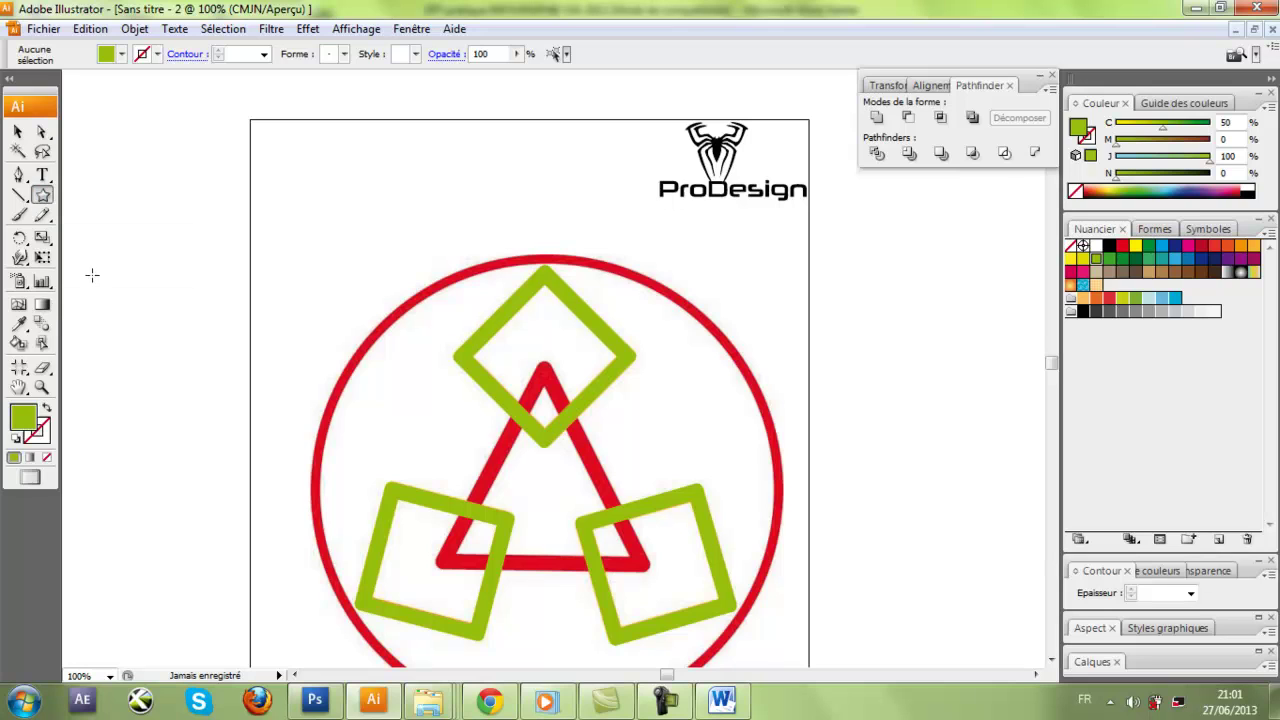
left_click(345, 213)
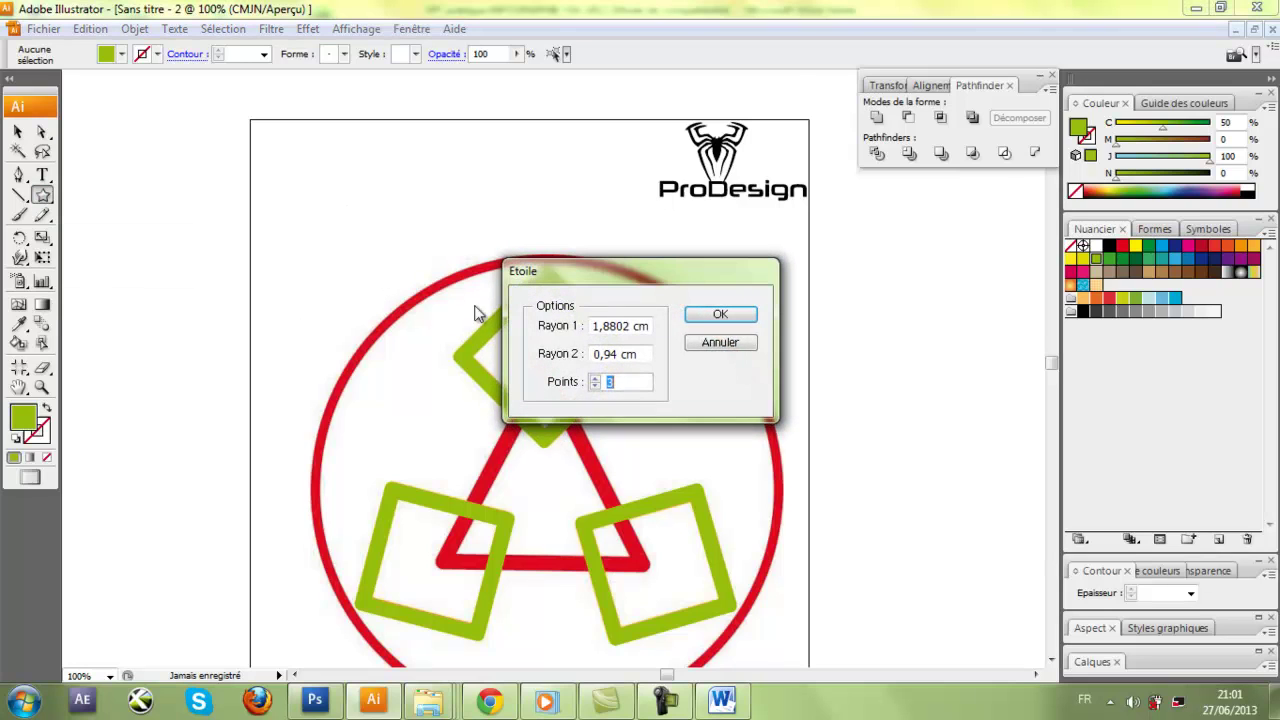
double_click(603, 381)
type("3")
left_click(720, 316)
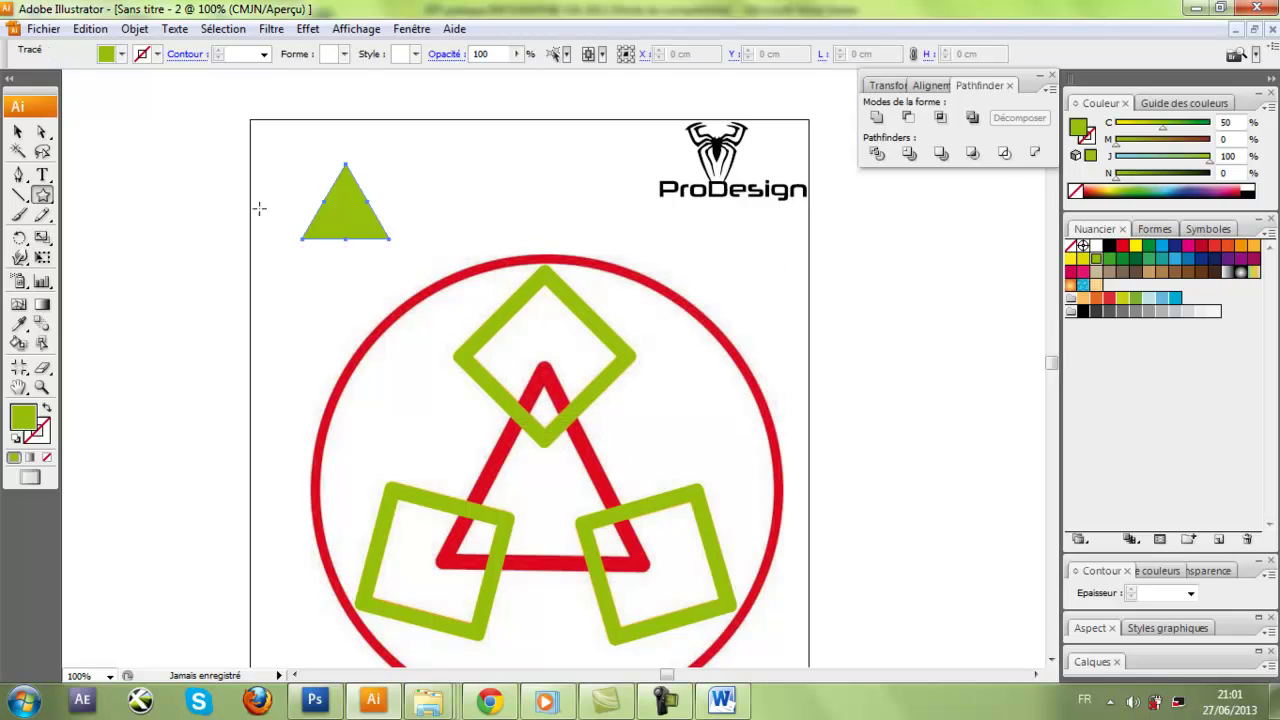
key("v")
key("Delete")
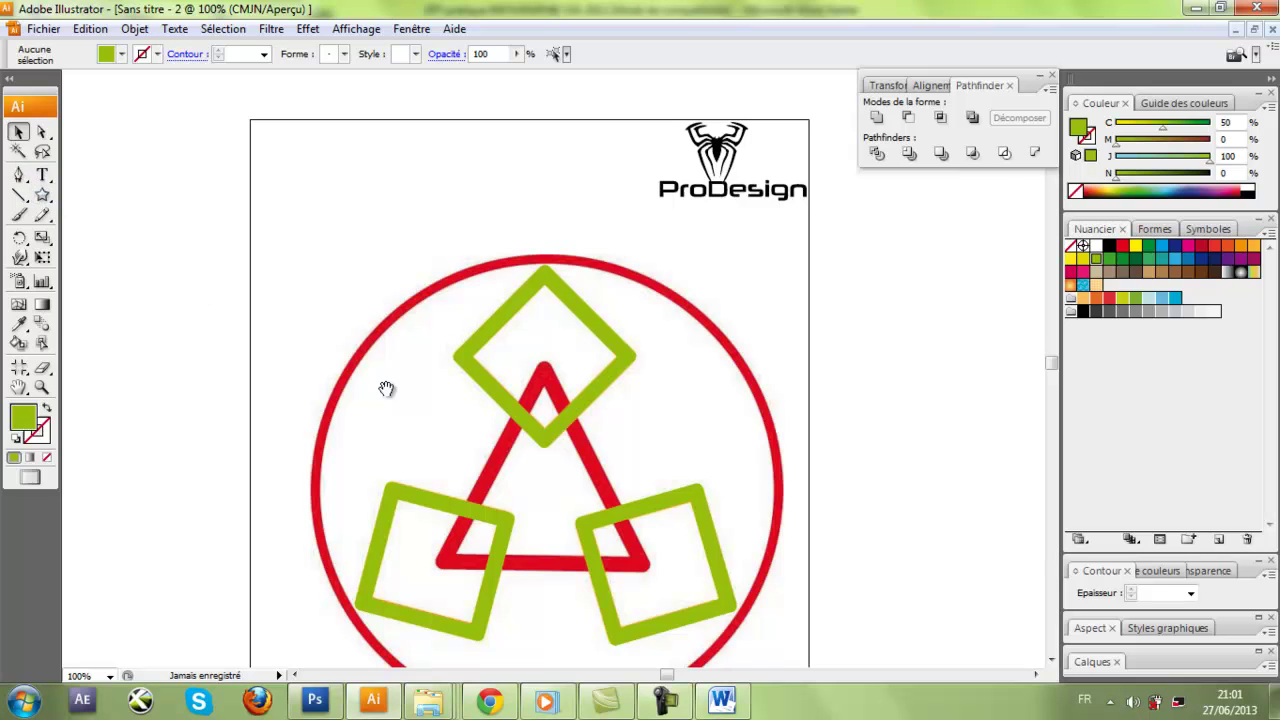
scroll(433, 370, "down", 2)
Step: Draw a Star-tool triangle over the red triangle, size it, and swap its fill to an outline
left_click(43, 195)
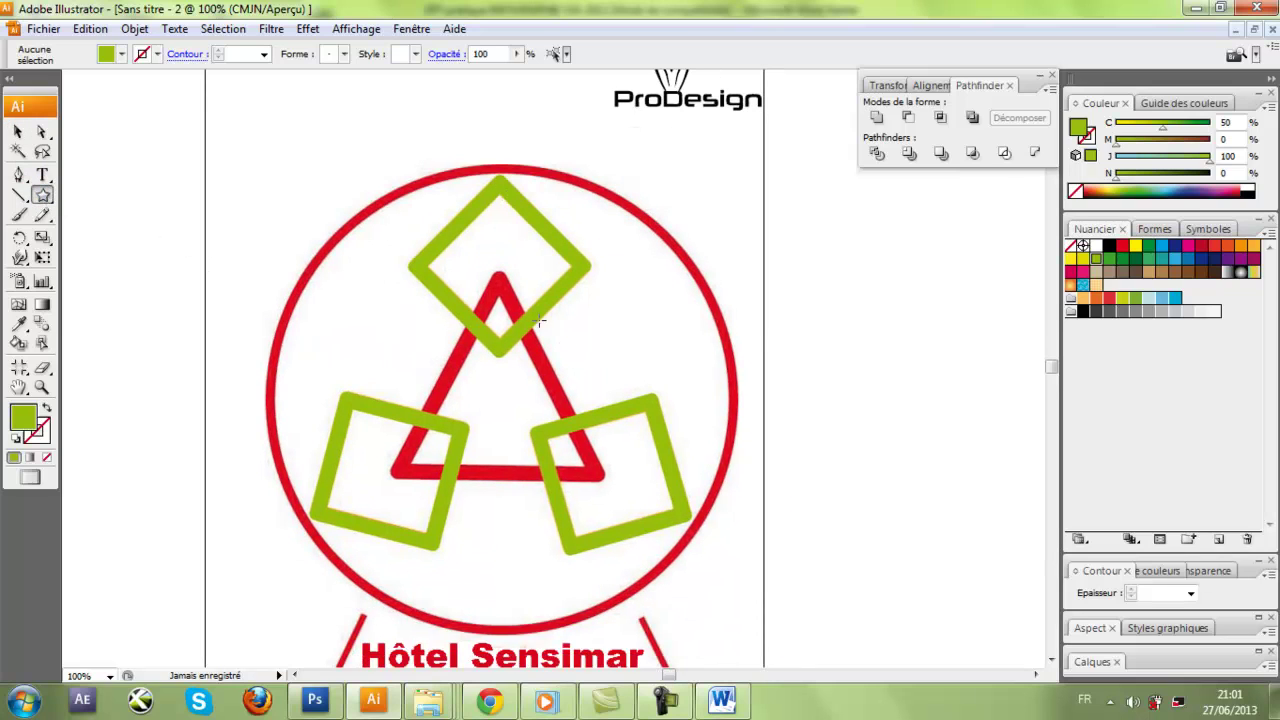
left_click_drag(497, 289, 572, 425)
left_click(17, 131)
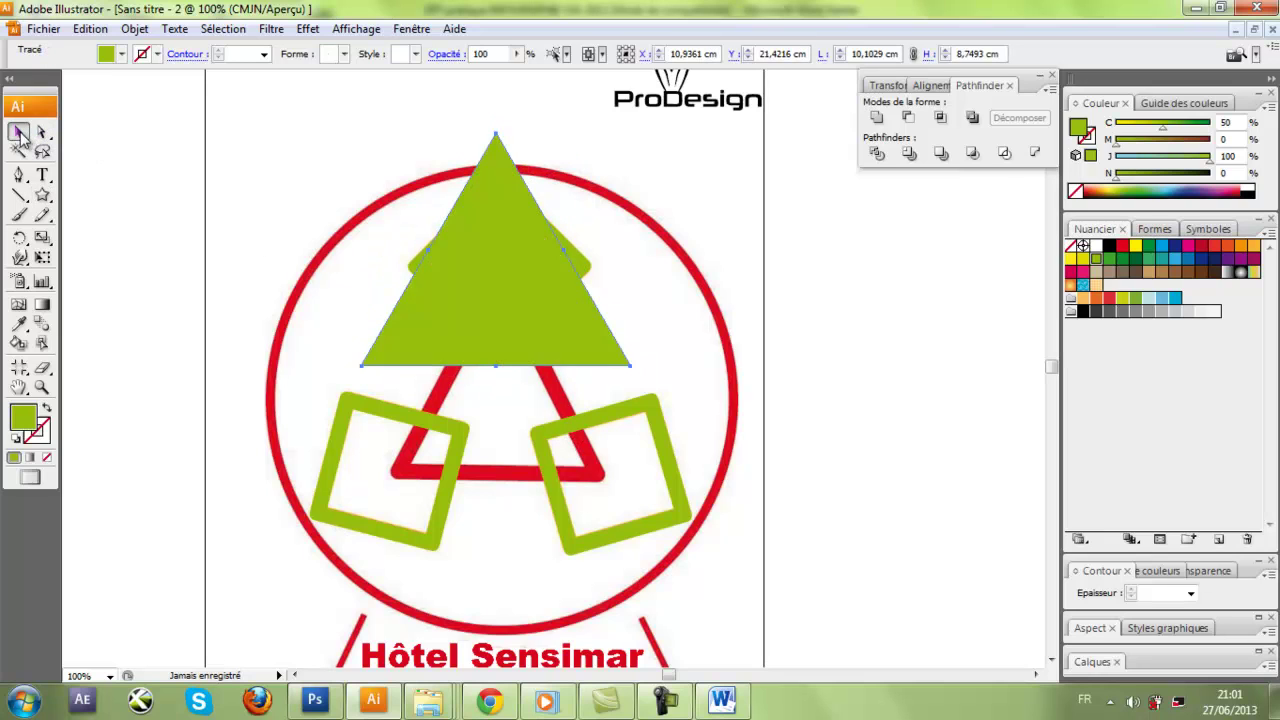
left_click_drag(500, 317, 522, 430)
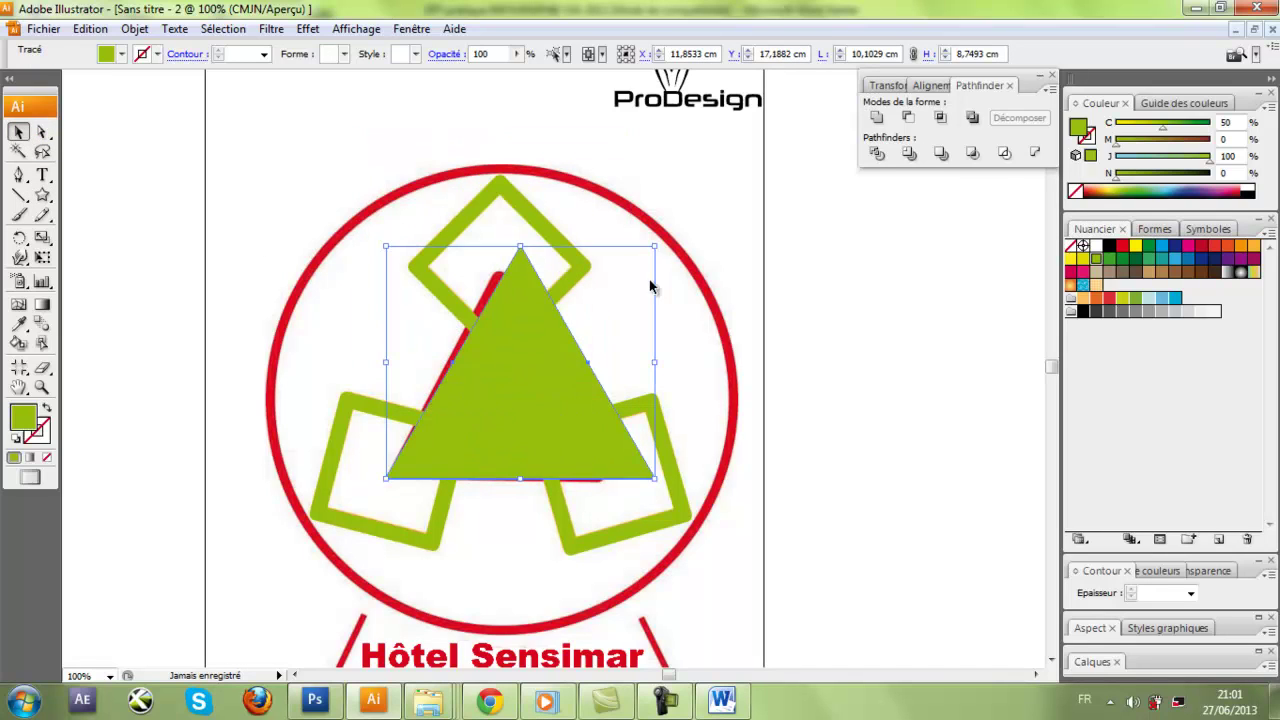
left_click_drag(655, 246, 613, 261)
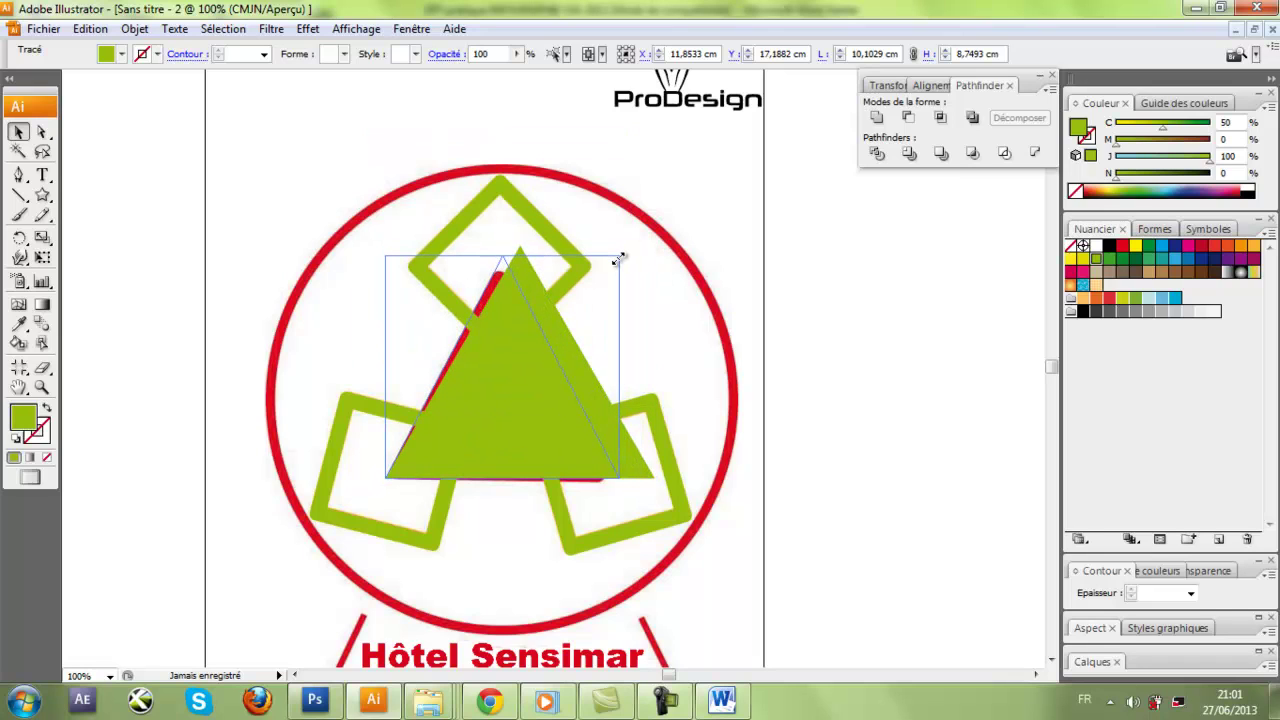
left_click(46, 409)
Step: Resize, rotate upright and nudge the triangle outline onto the red triangle
left_click_drag(365, 218, 643, 537)
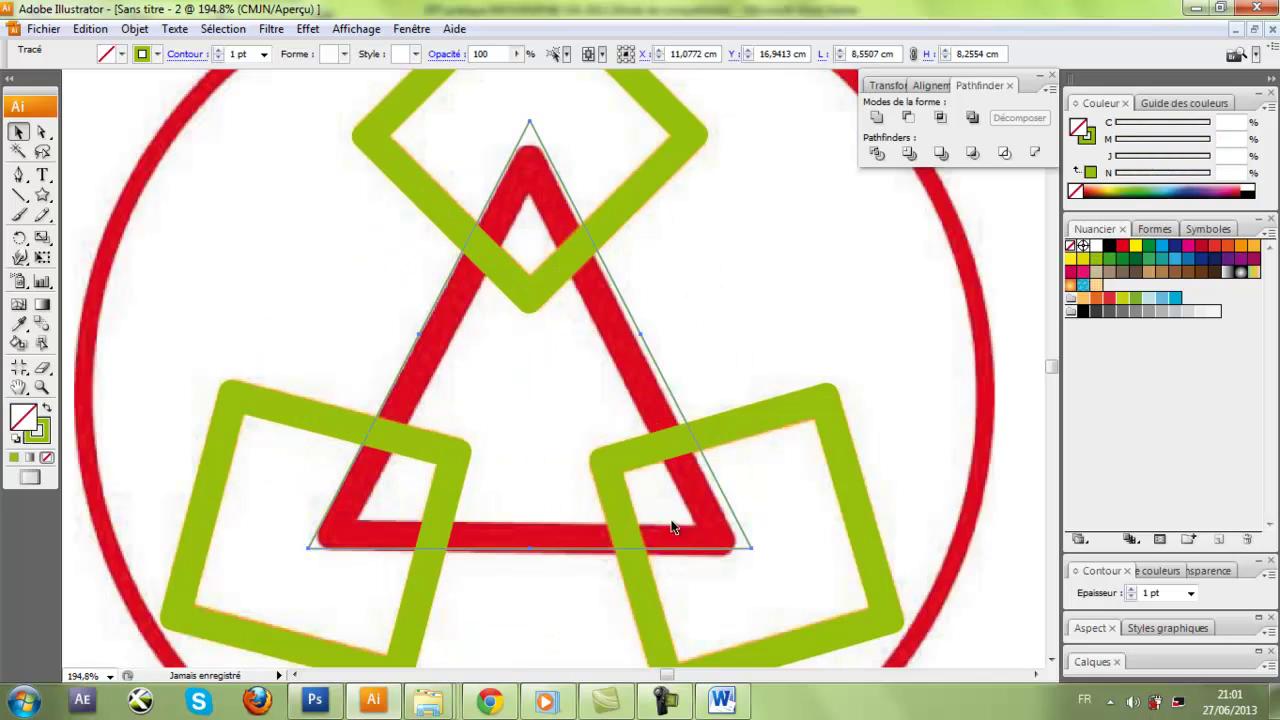
left_click_drag(752, 551, 740, 555)
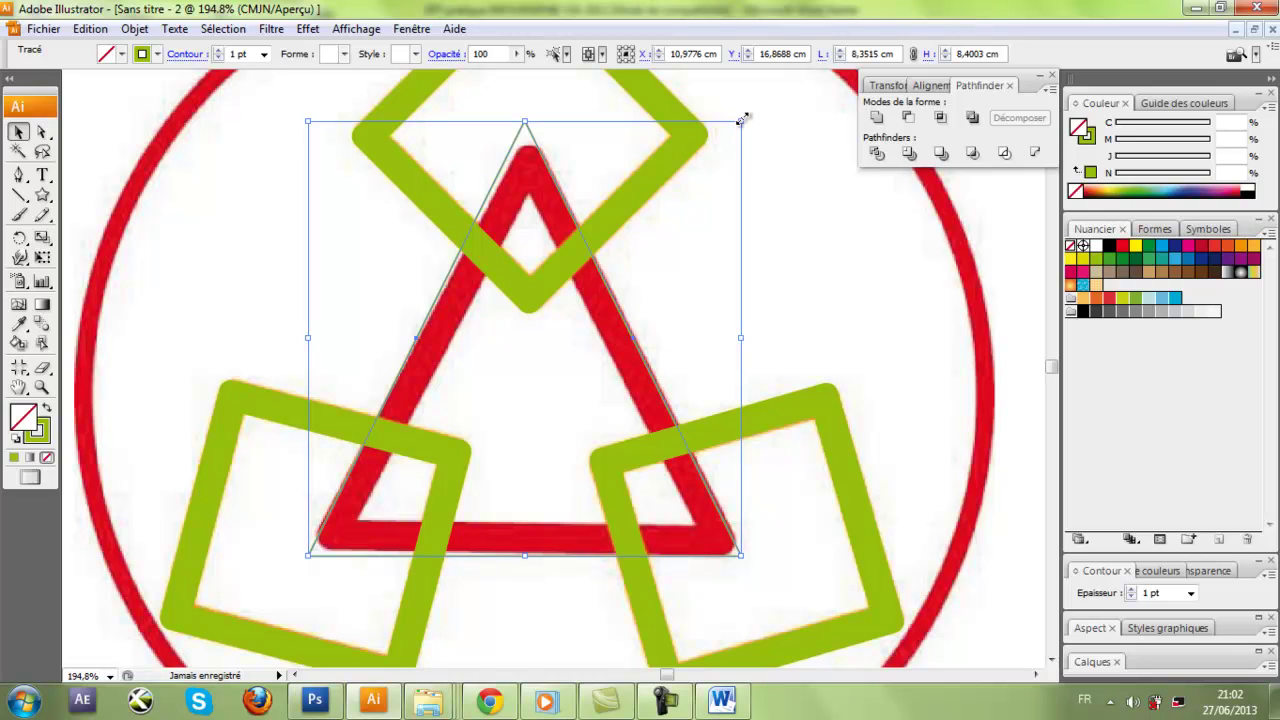
left_click_drag(740, 120, 745, 120)
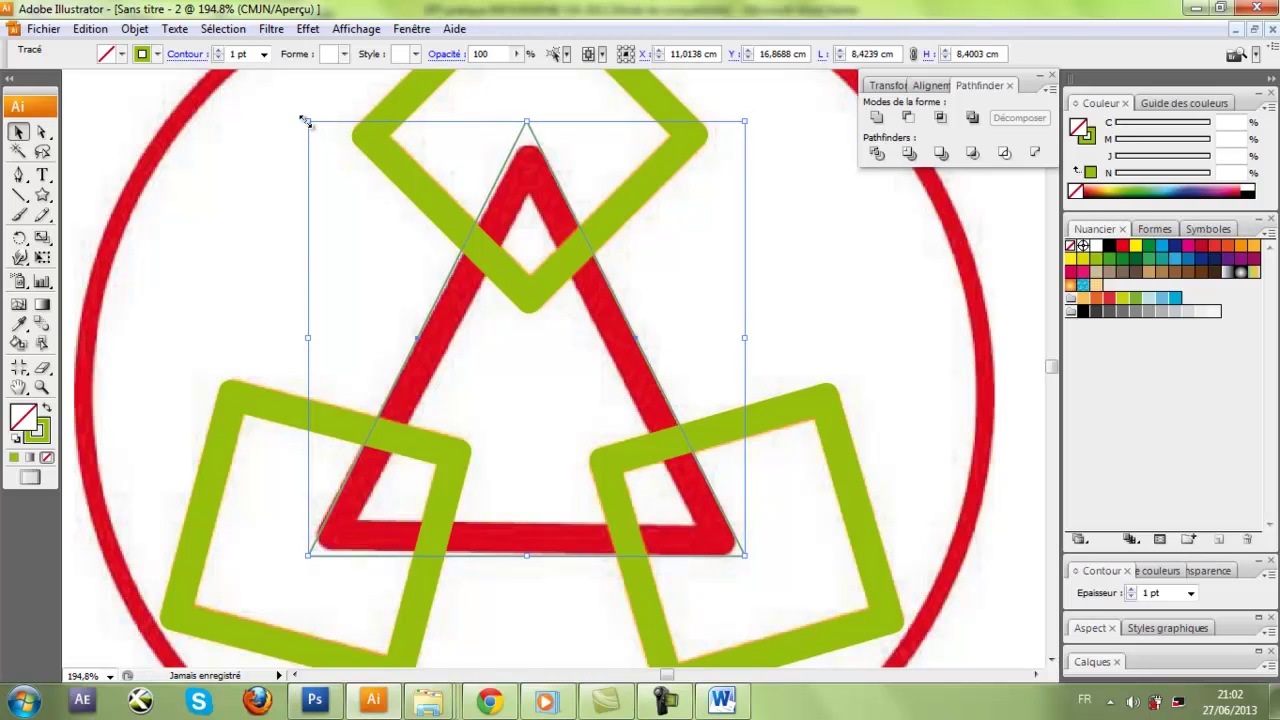
left_click_drag(305, 120, 311, 122)
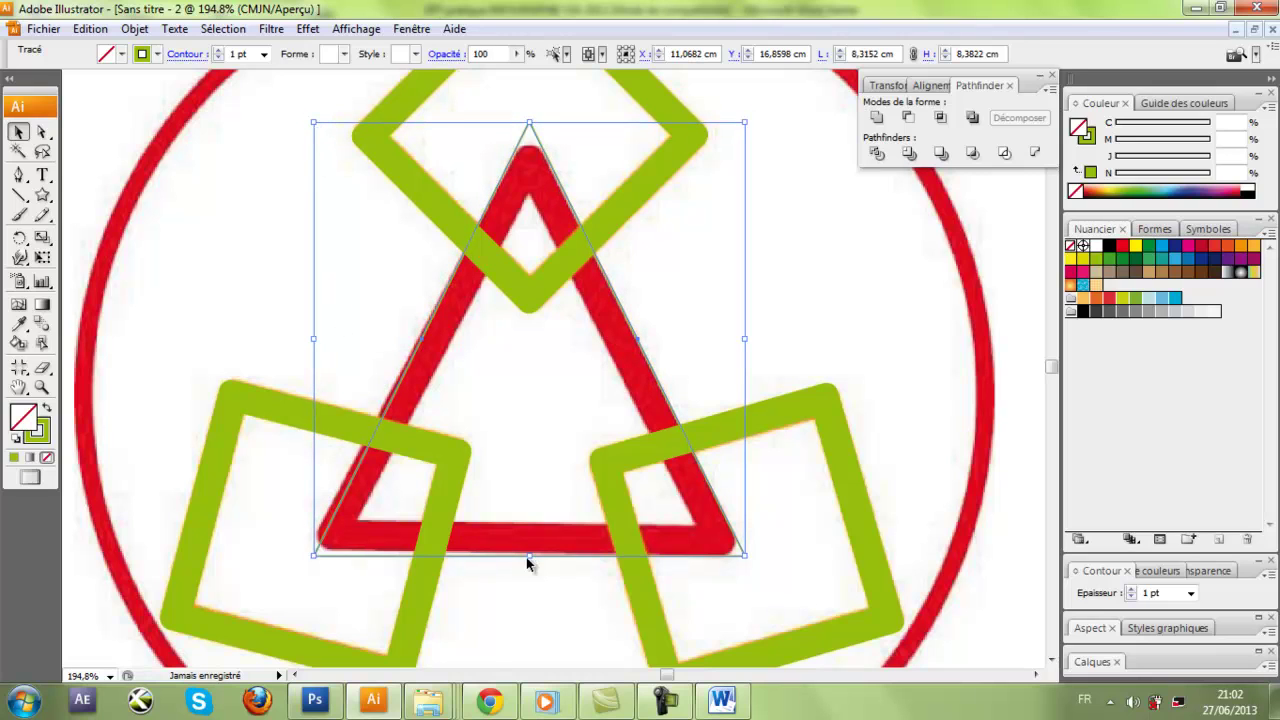
left_click_drag(528, 558, 528, 552)
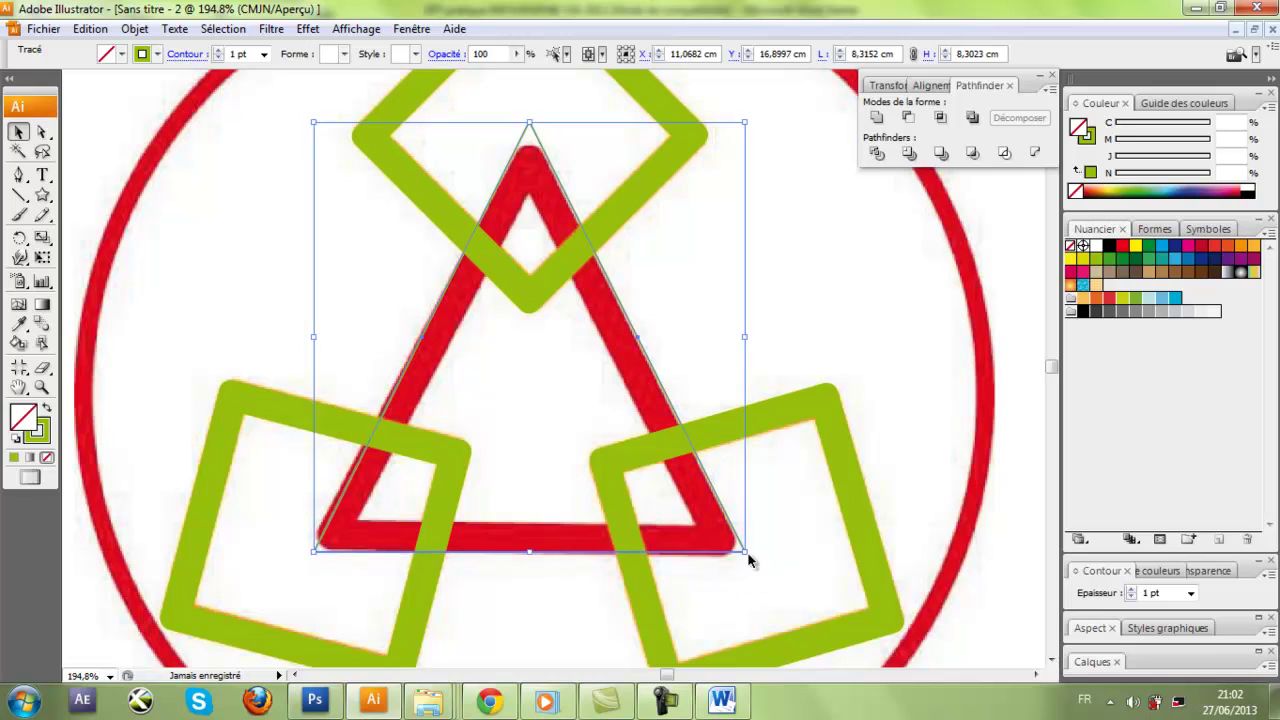
left_click_drag(752, 553, 745, 567)
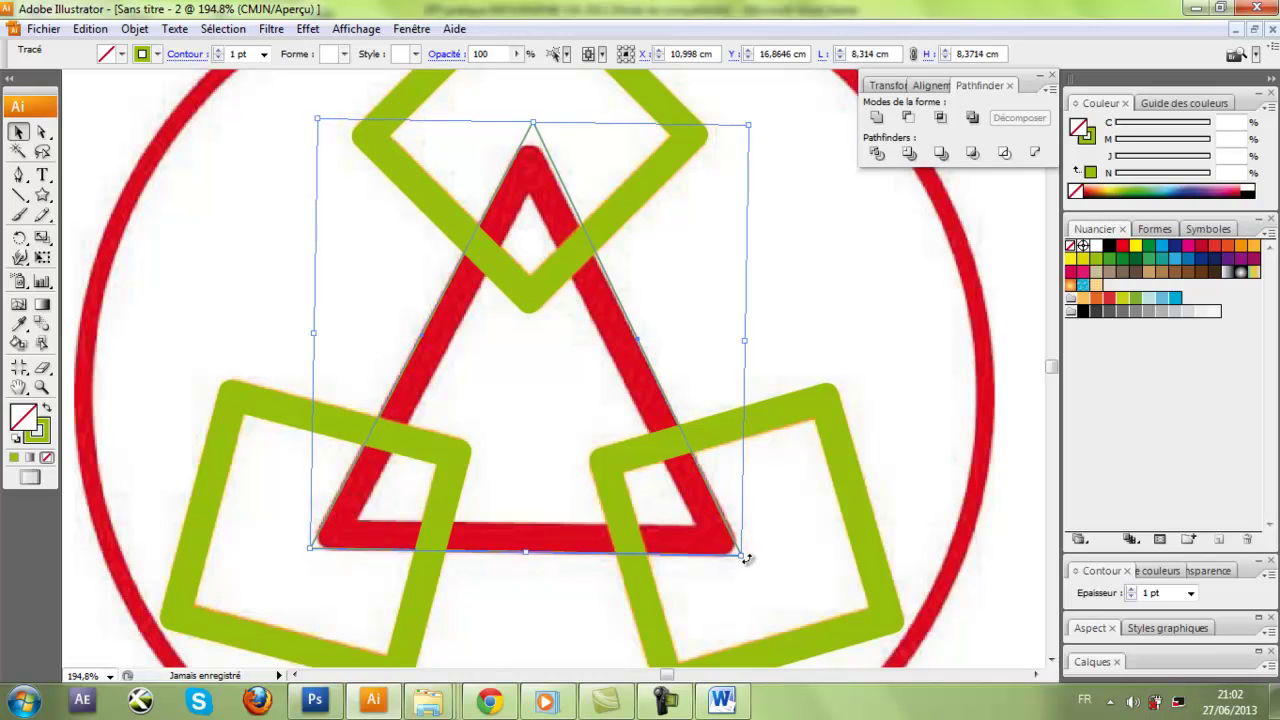
left_click_drag(749, 560, 748, 557)
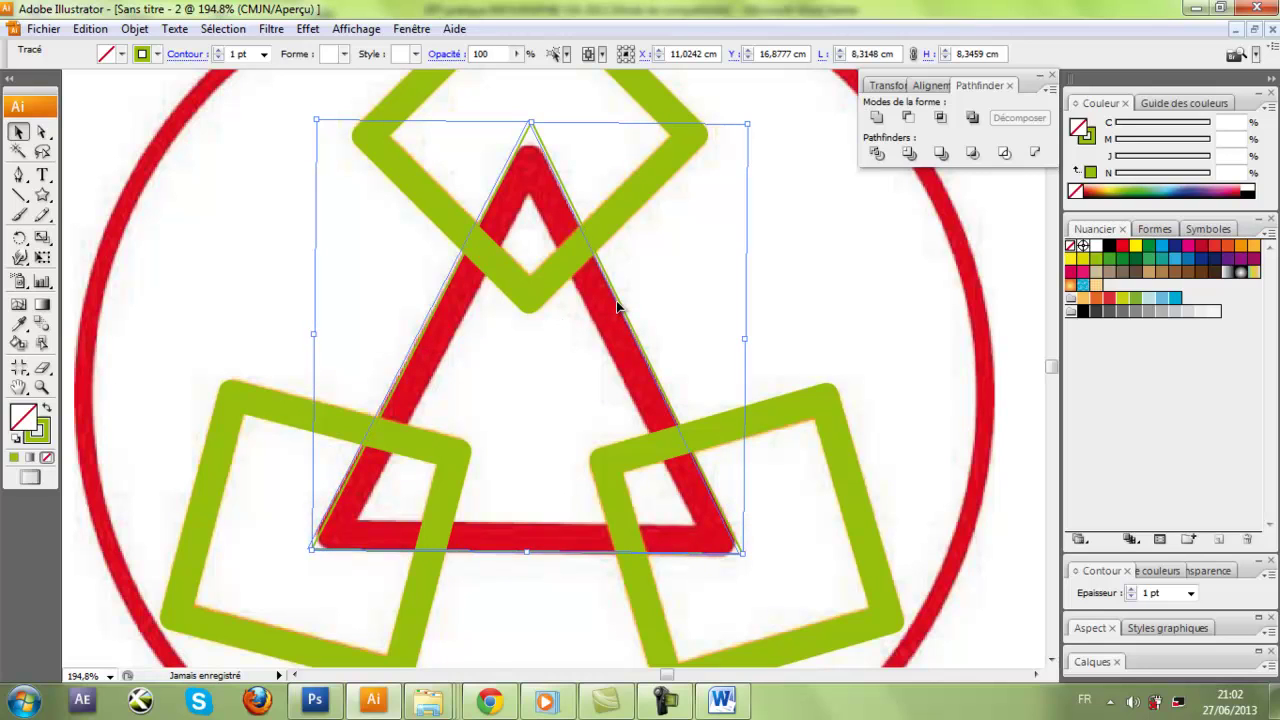
left_click_drag(618, 307, 613, 309)
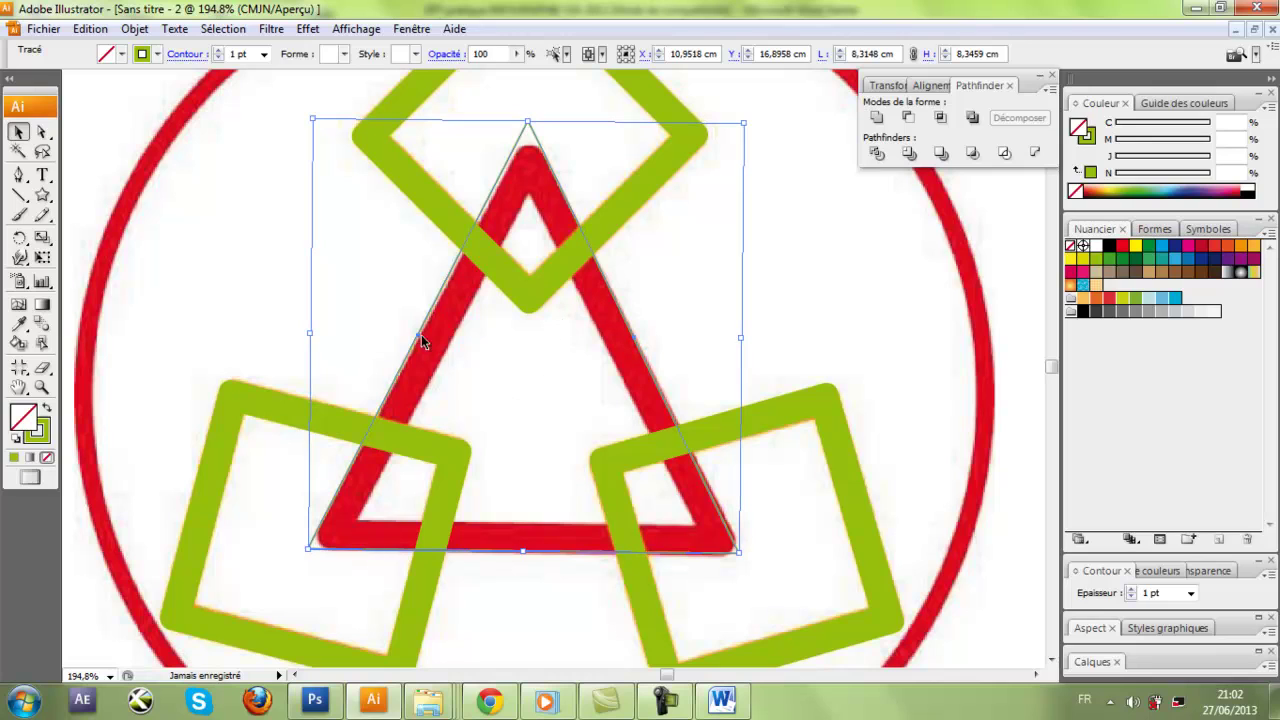
Step: Move the outline's top anchor onto the red apex with Direct Selection, then reselect the path
left_click(41, 132)
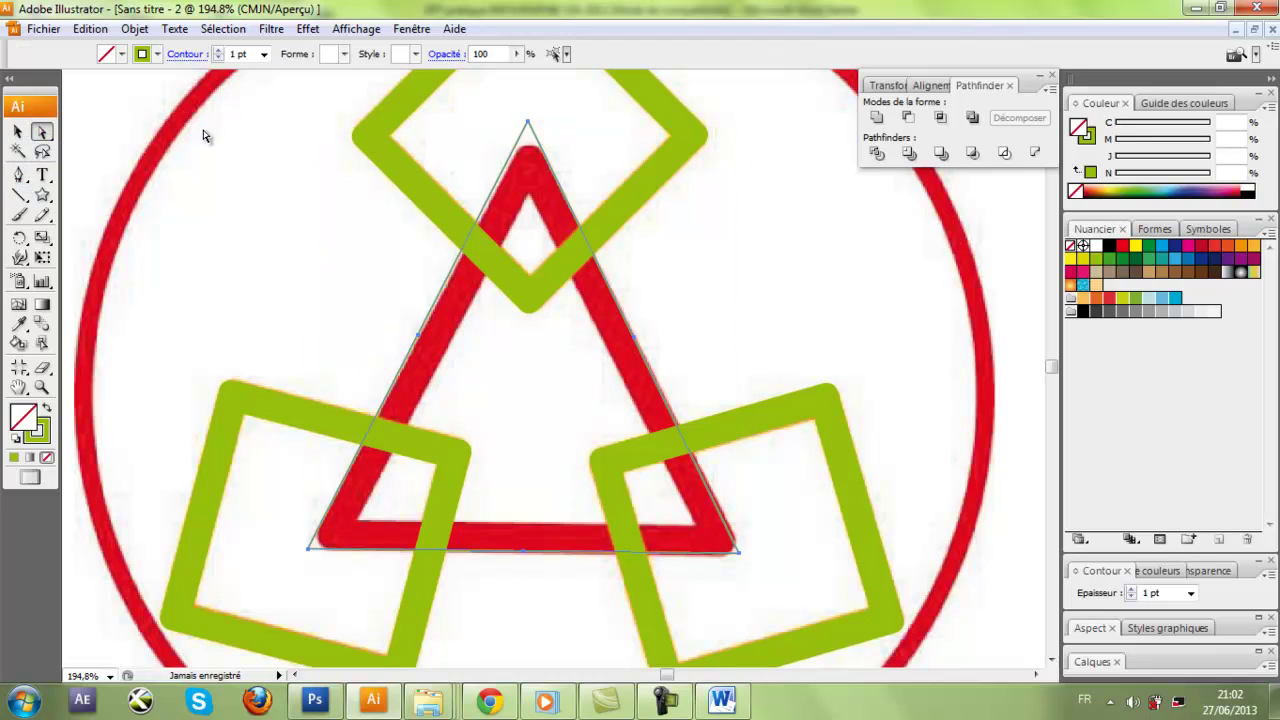
left_click(529, 121)
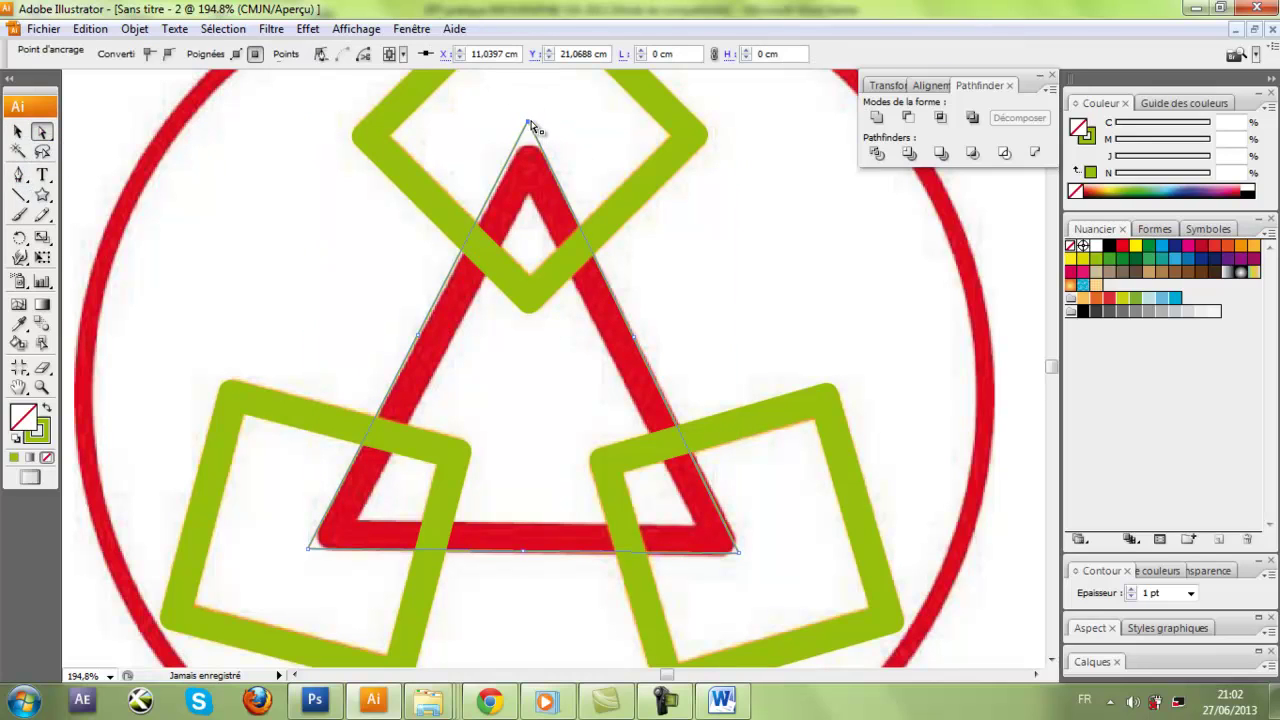
left_click_drag(532, 128, 534, 127)
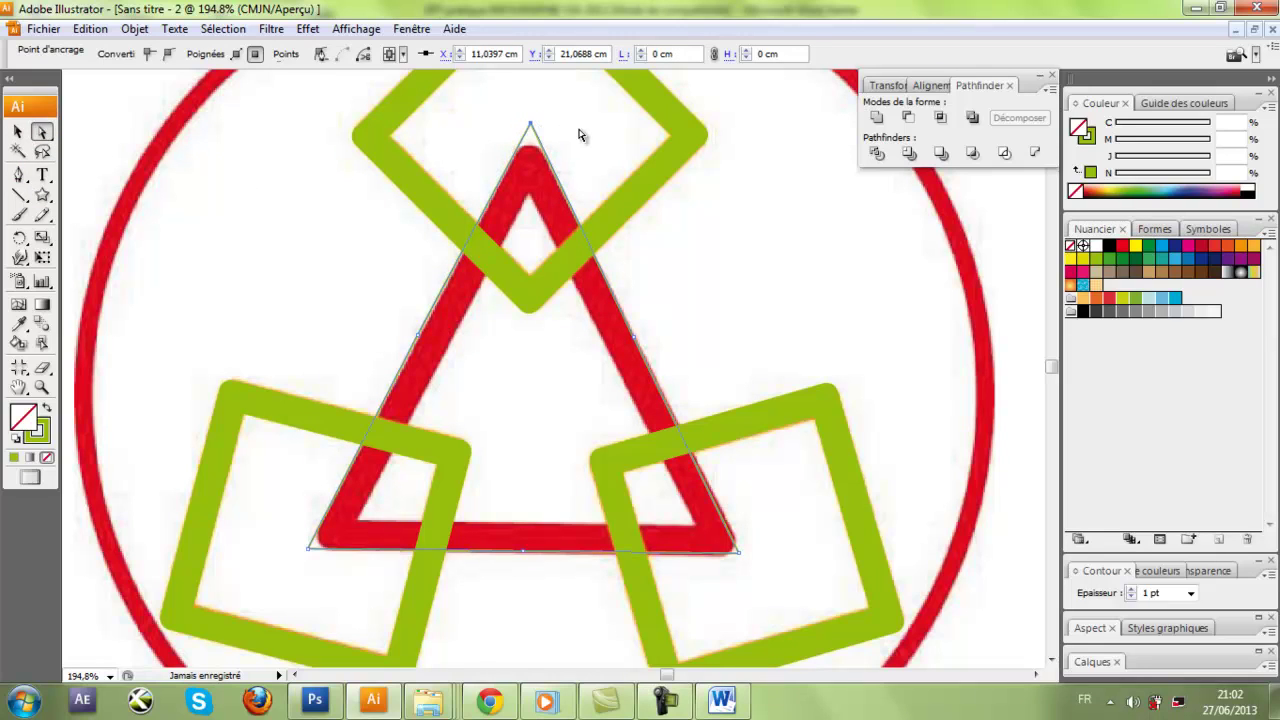
key("ctrl+shift+a")
left_click(741, 551)
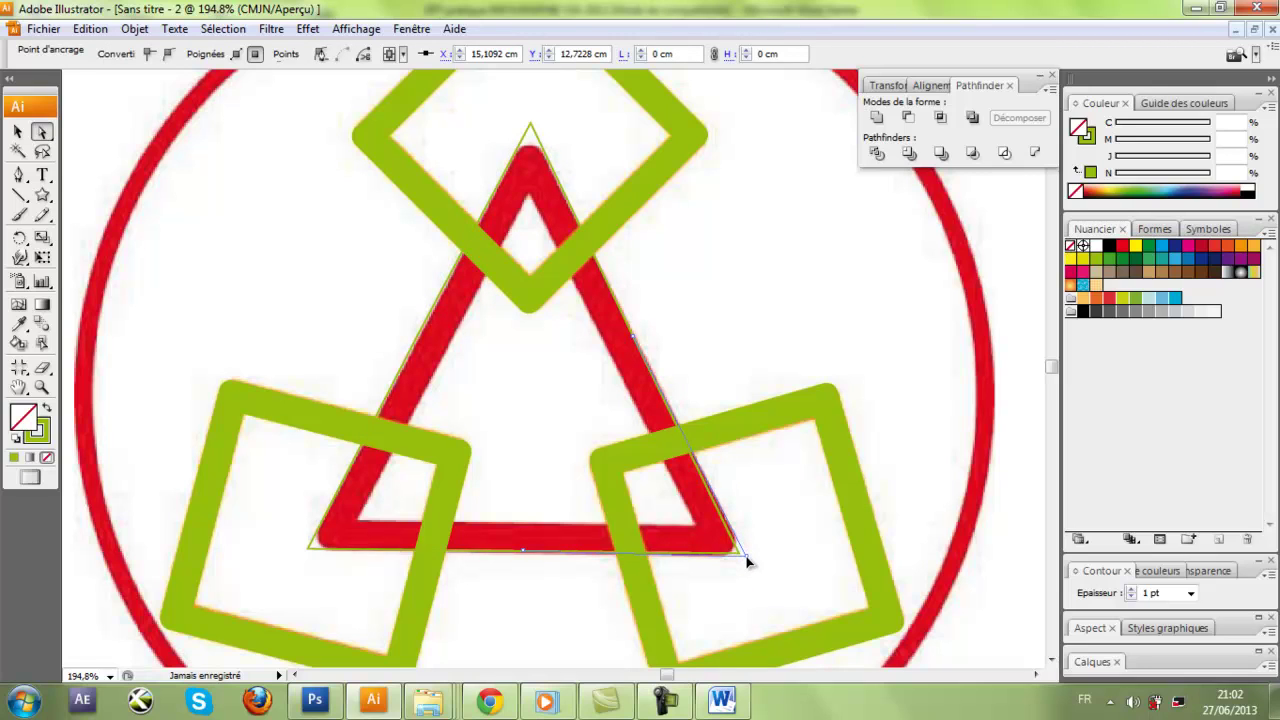
left_click(308, 590)
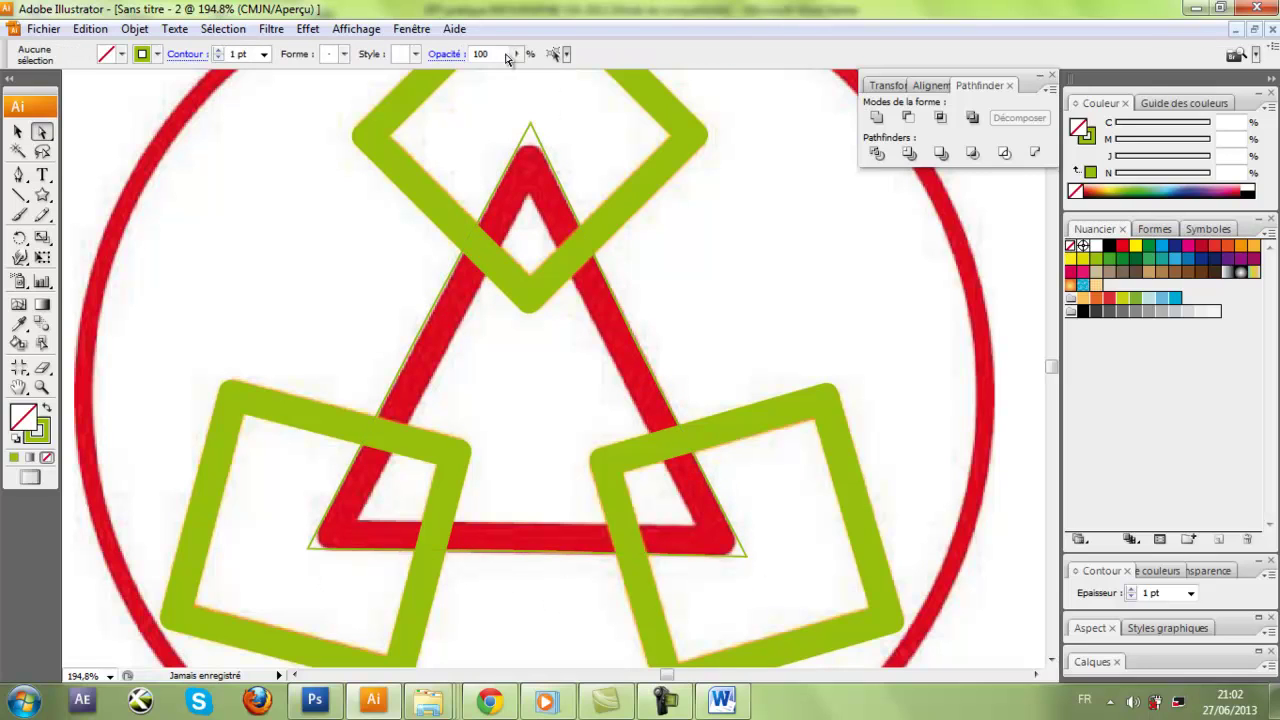
left_click(530, 128)
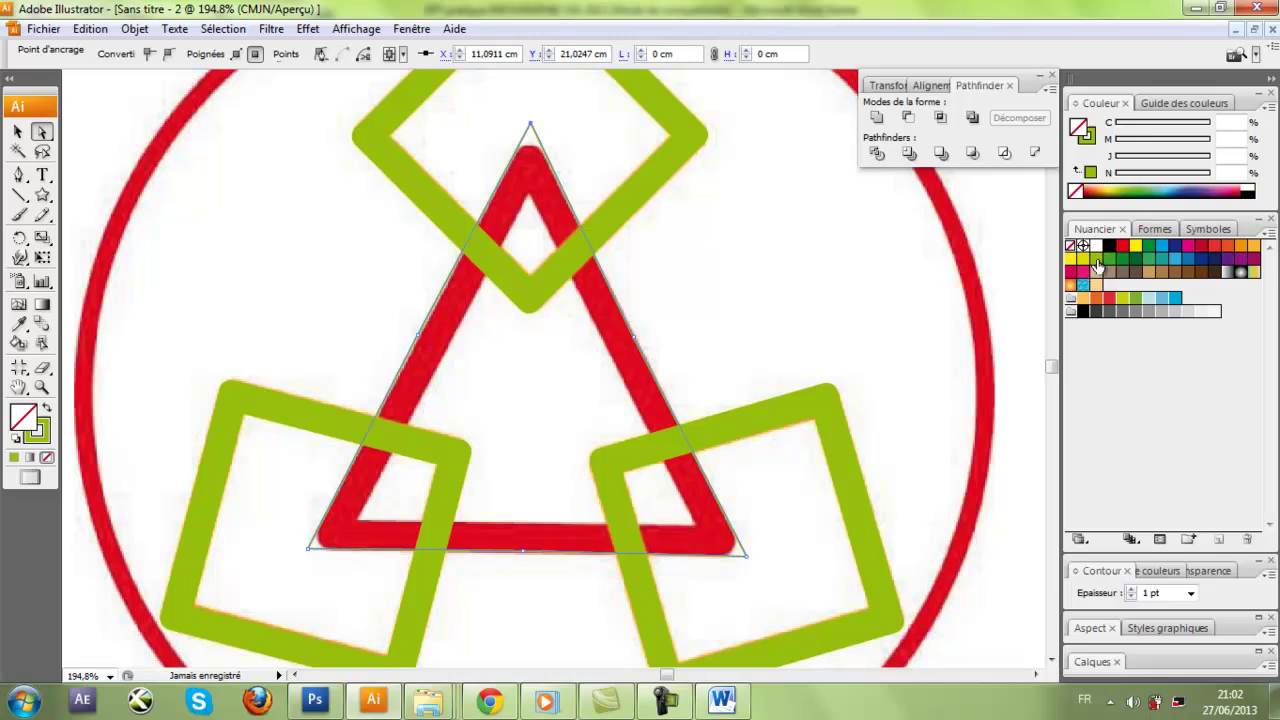
Step: Fill the triangle green, set its stroke to None, and apply Arrondis with a 0.7 cm radius
left_click(1096, 260)
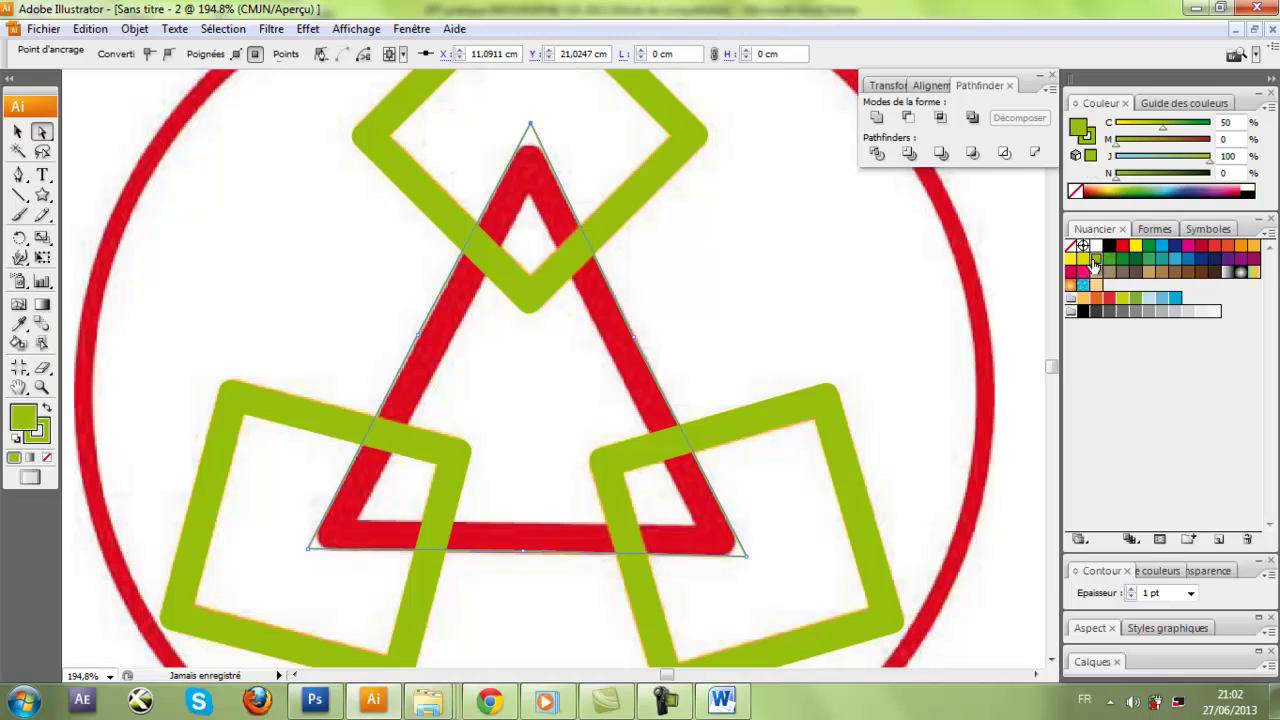
left_click(38, 440)
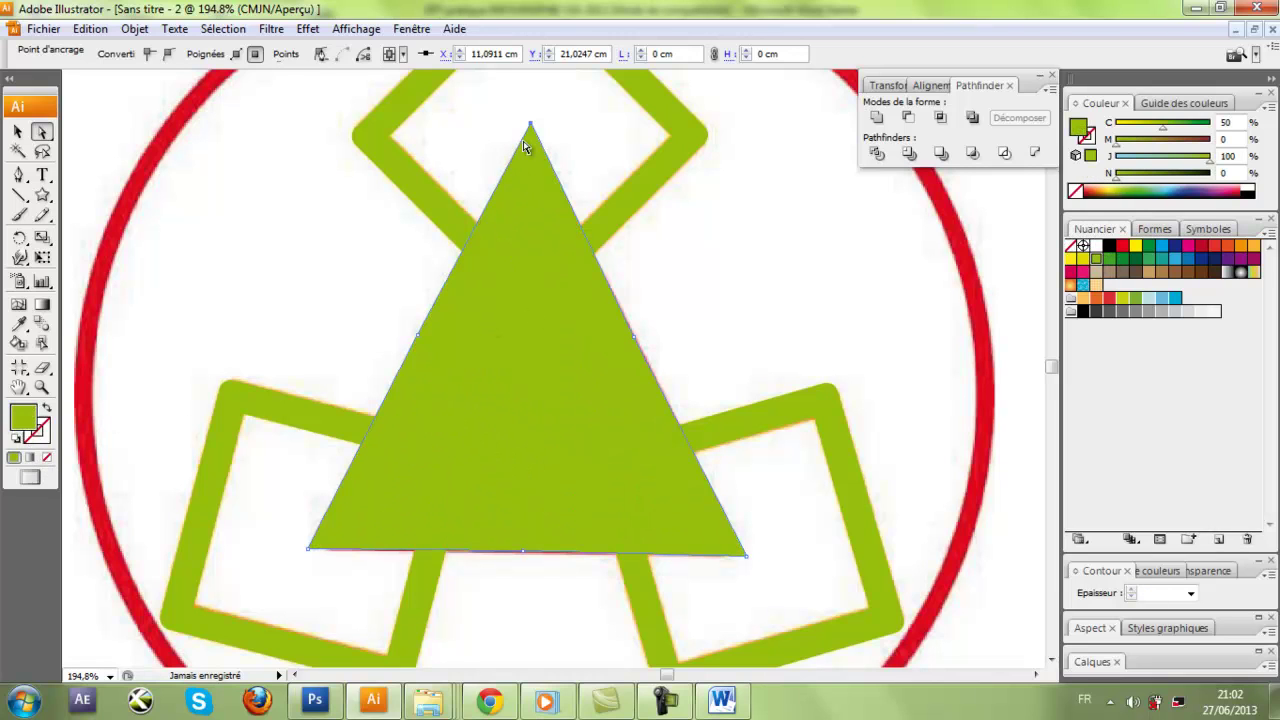
left_click(307, 28)
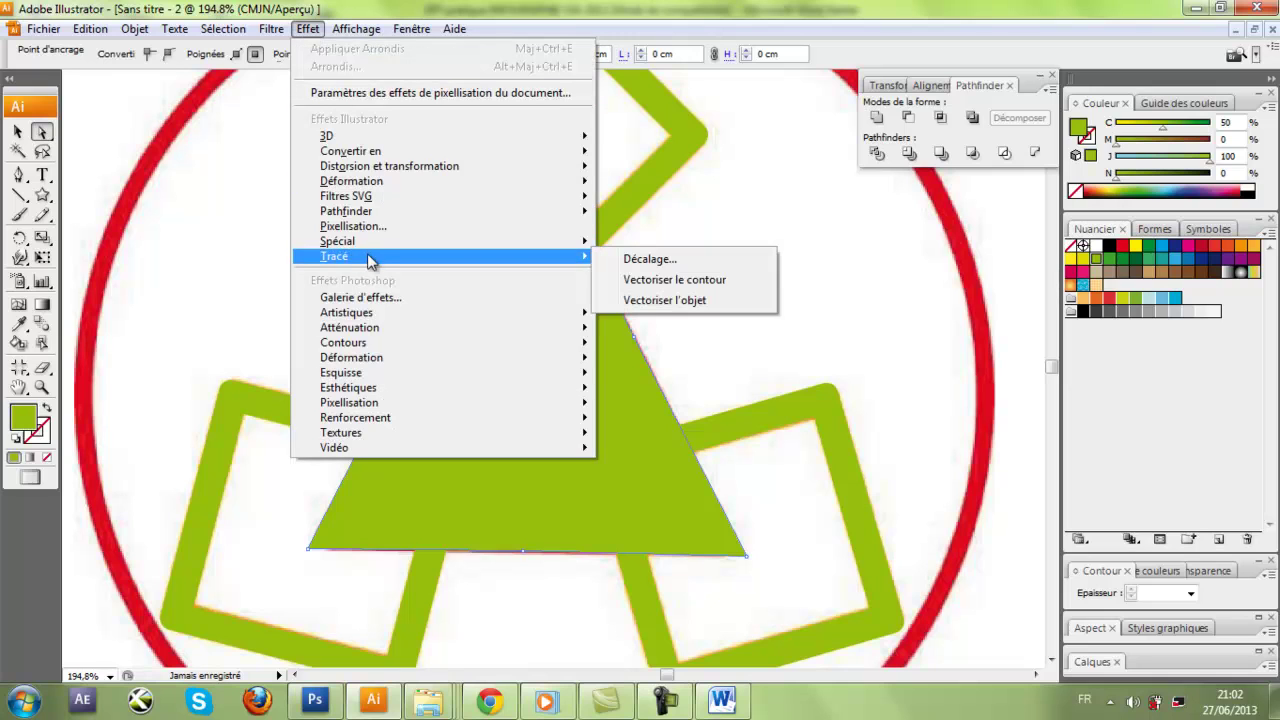
mouse_move(338, 241)
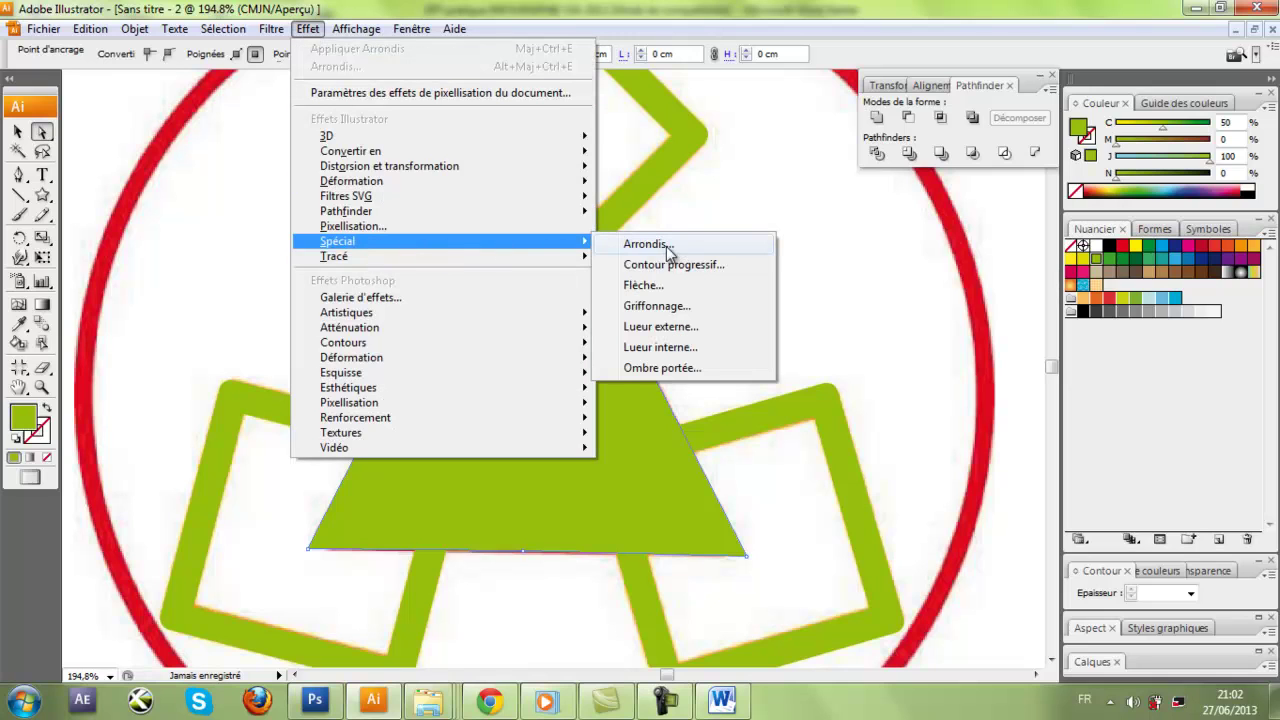
left_click(659, 246)
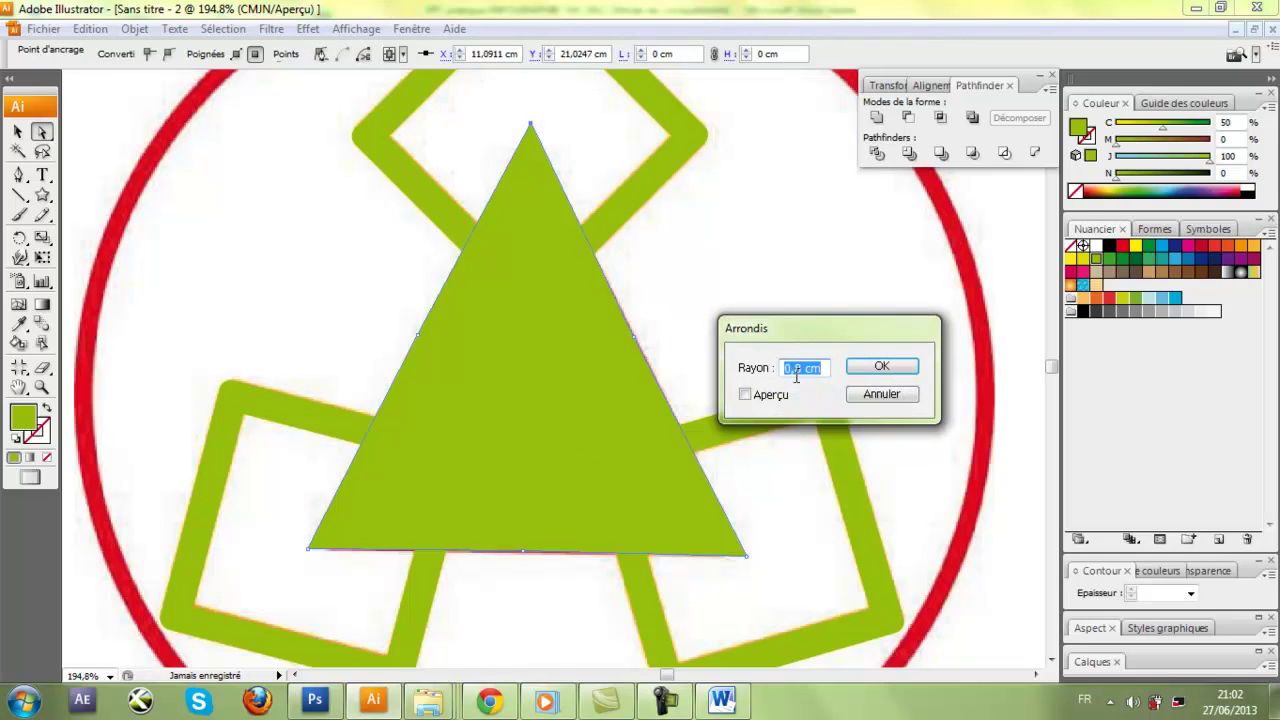
left_click(746, 395)
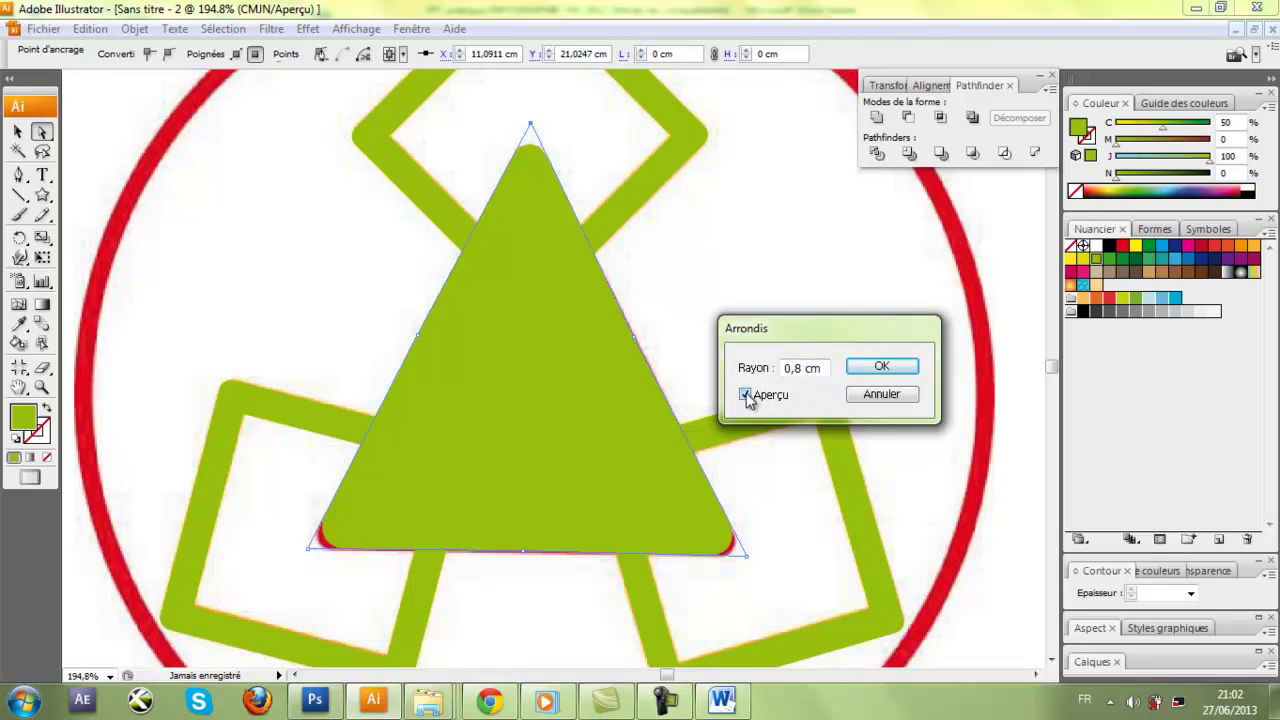
left_click(746, 396)
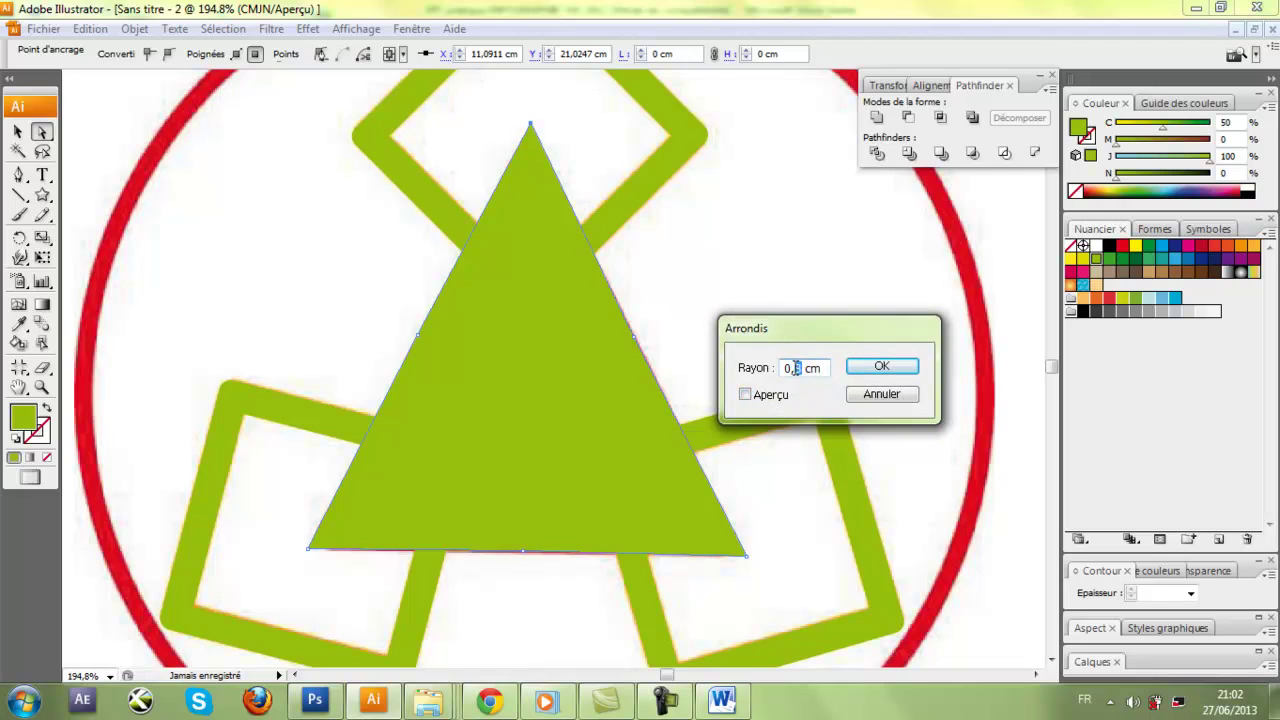
type("0,7")
left_click(746, 396)
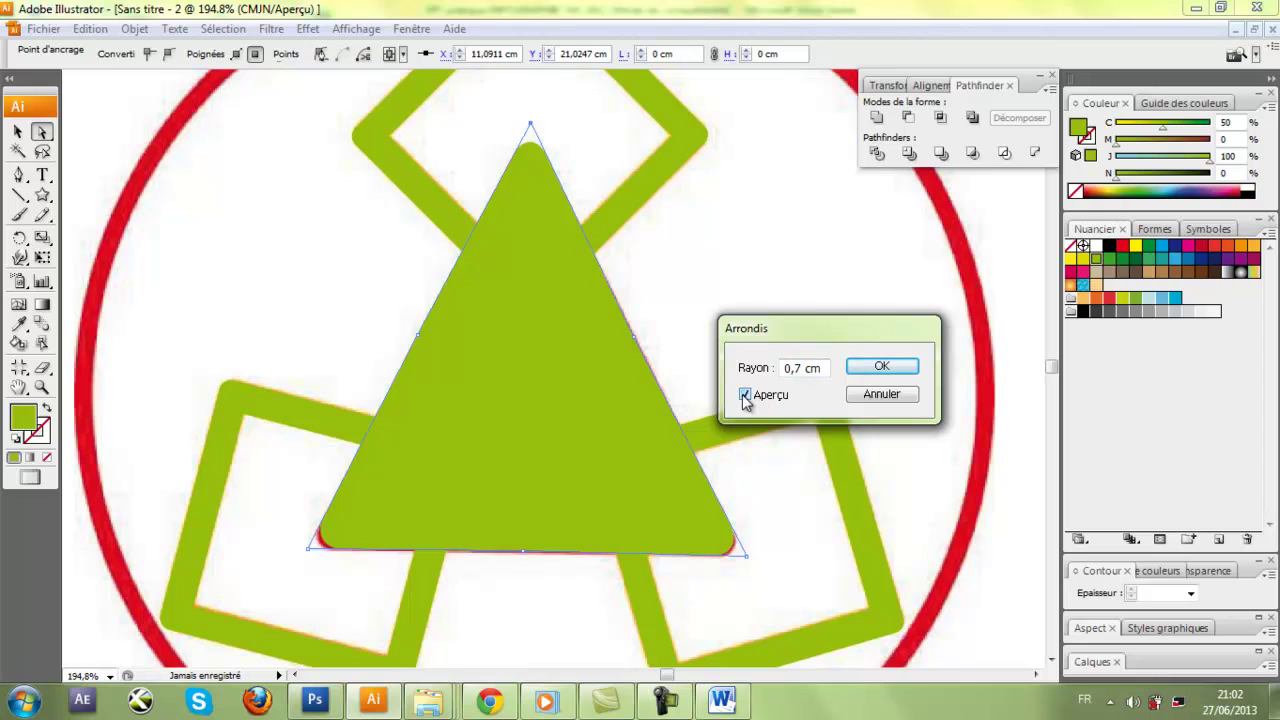
left_click(746, 396)
left_click(881, 366)
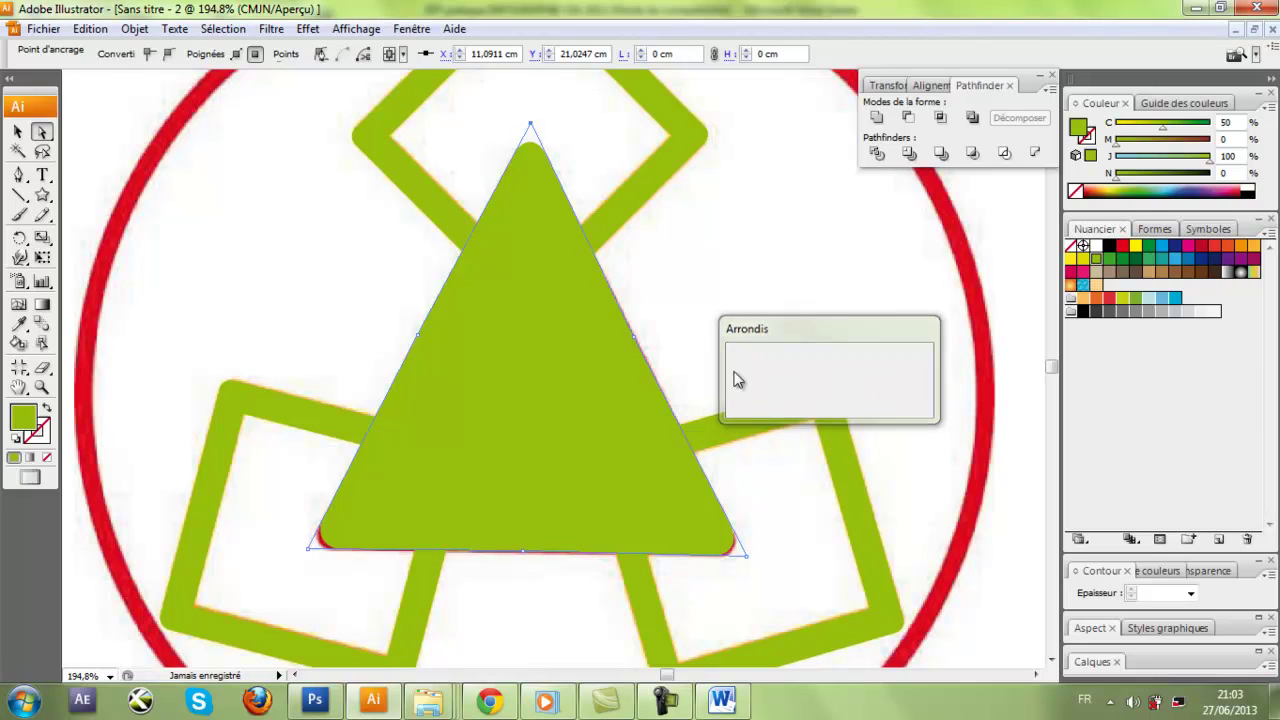
left_click(18, 131)
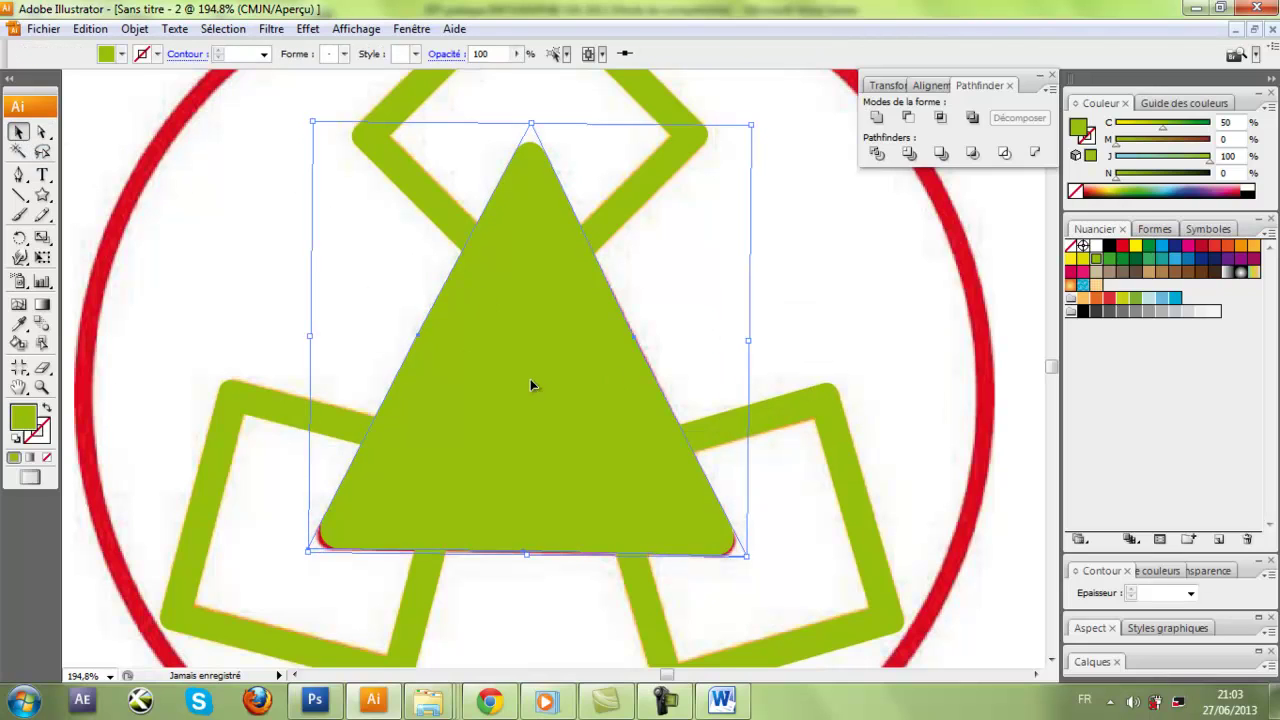
Step: Replace the triangle with a new Star-tool triangle, moved and enlarged over the red one
key("Delete")
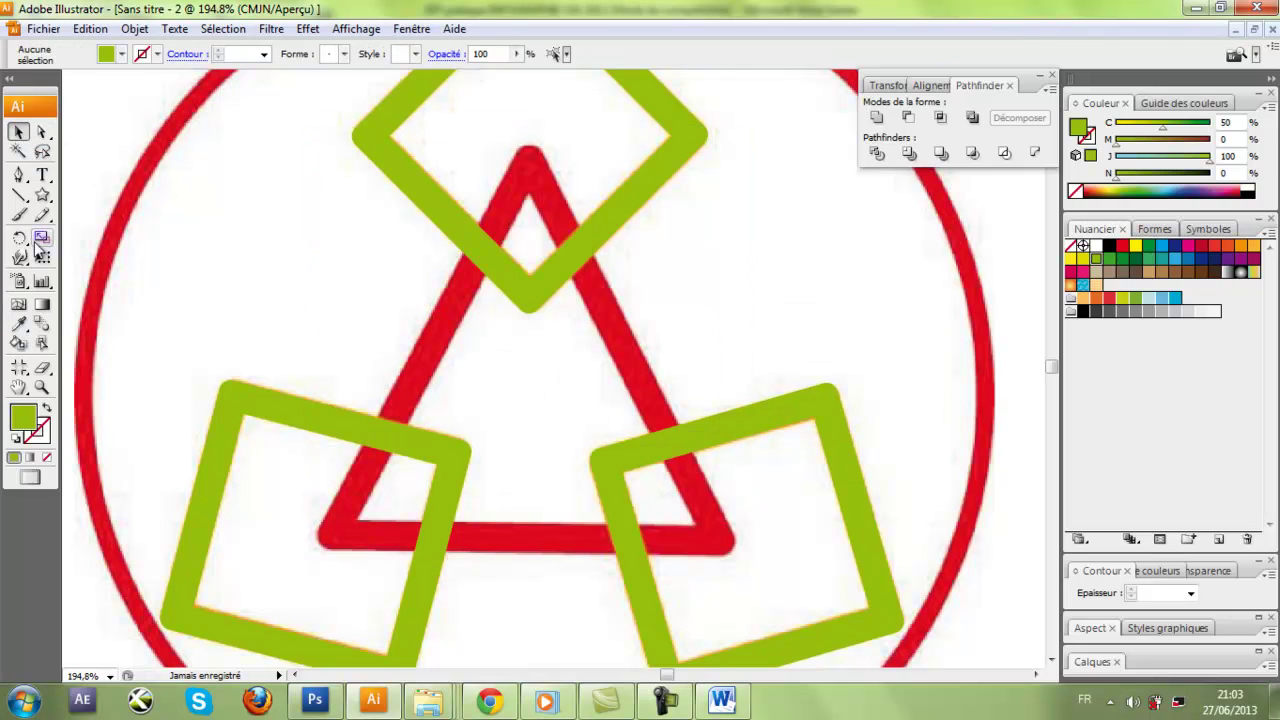
left_click(42, 195)
left_click_drag(517, 254, 566, 400)
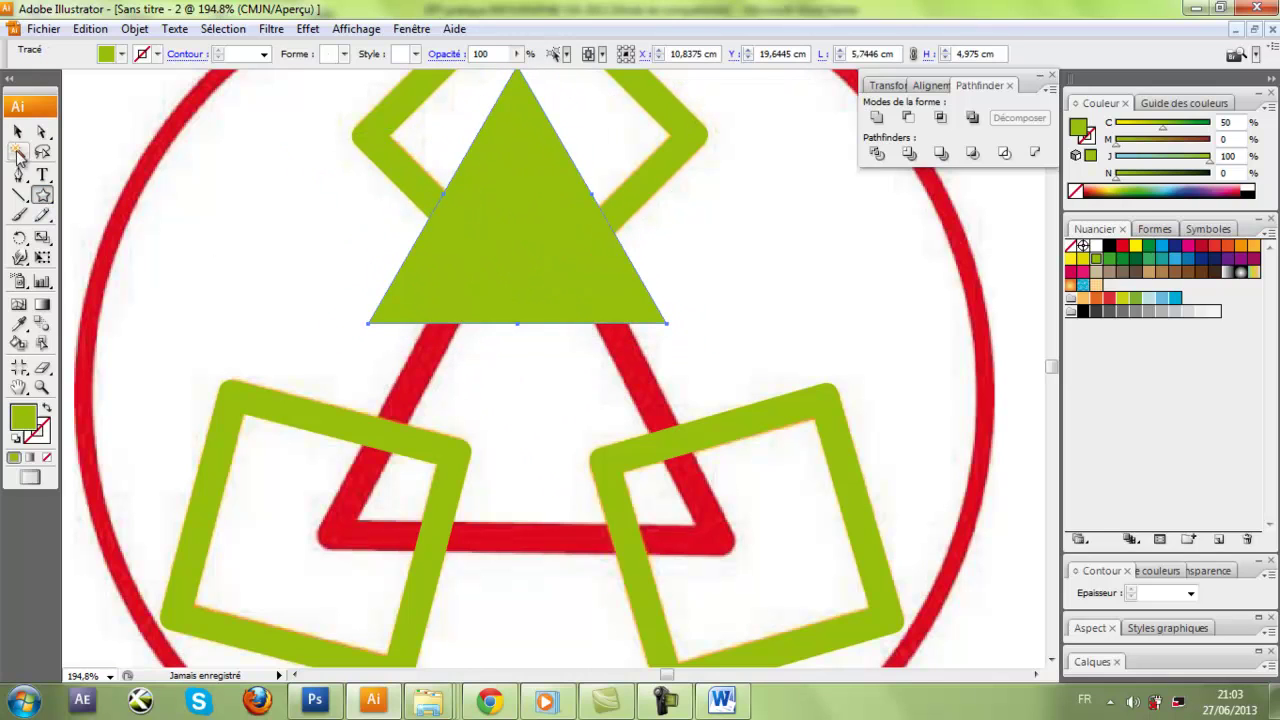
left_click(17, 131)
mouse_move(481, 288)
left_mouse_down()
mouse_move(486, 470)
mouse_move(472, 484)
left_mouse_up()
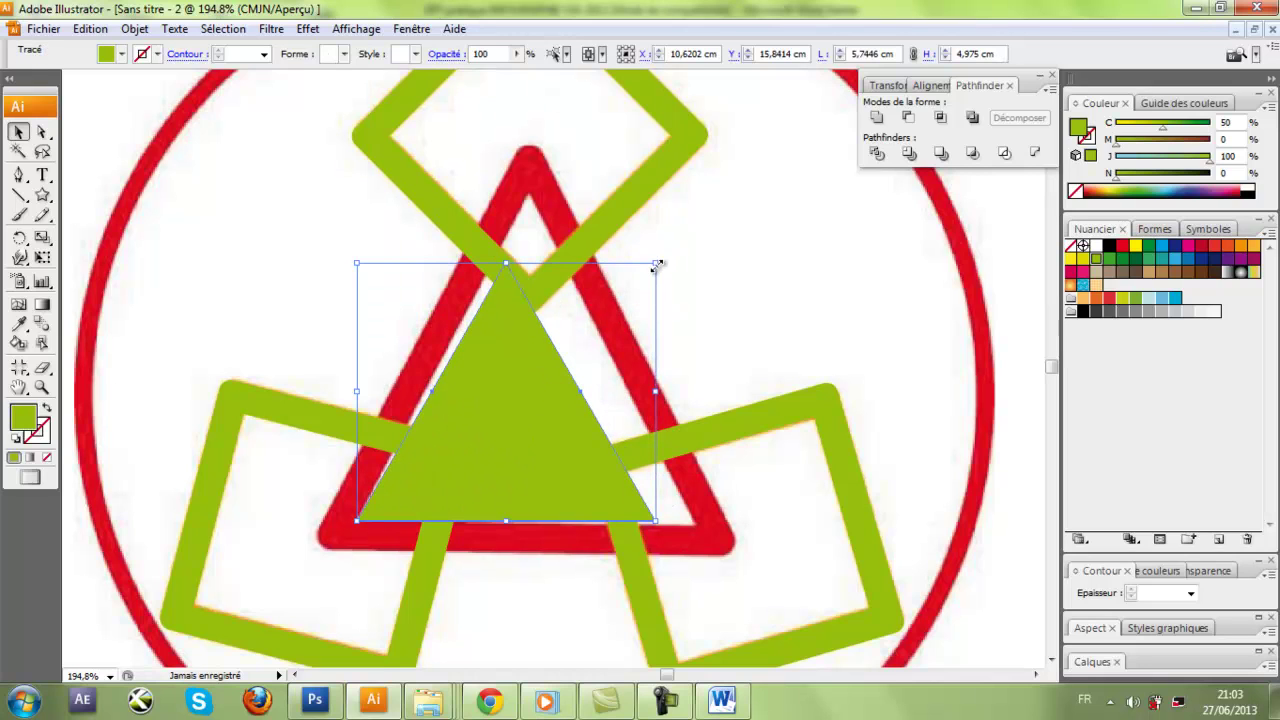
left_click_drag(658, 265, 700, 232)
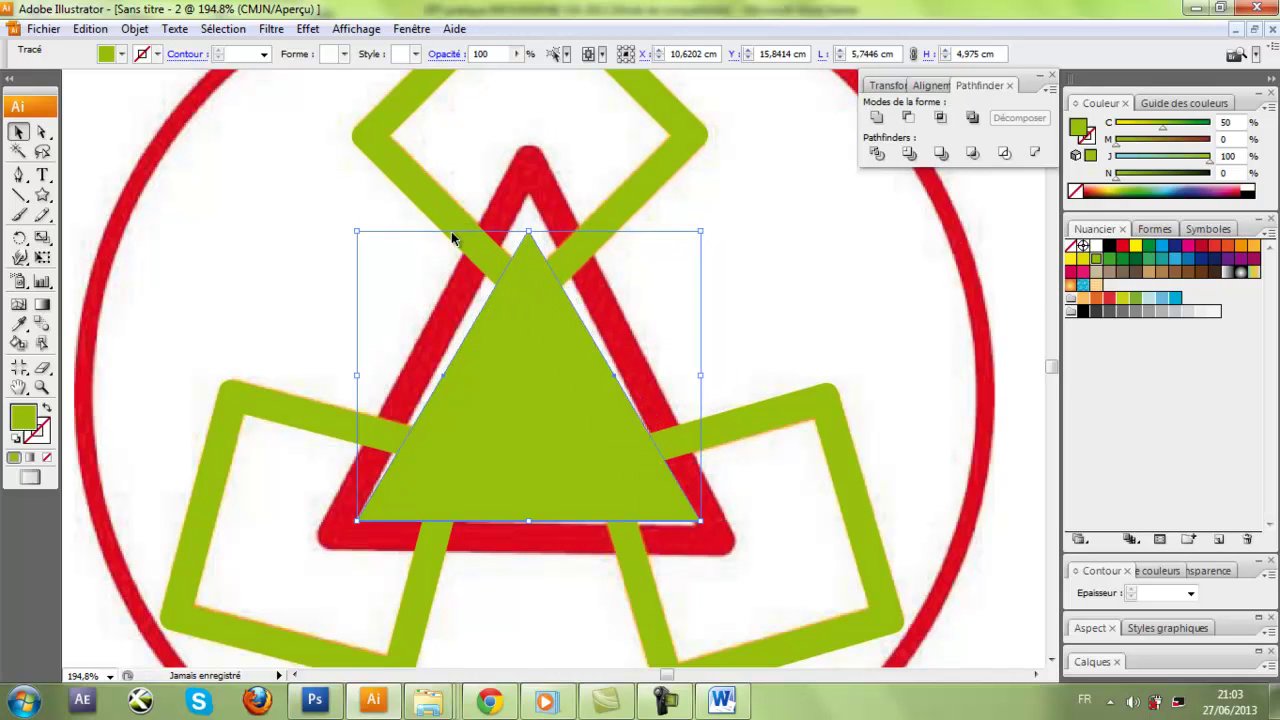
Step: Stretch the new green triangle taller and fine-tune its size to fit the red apex
left_click(42, 131)
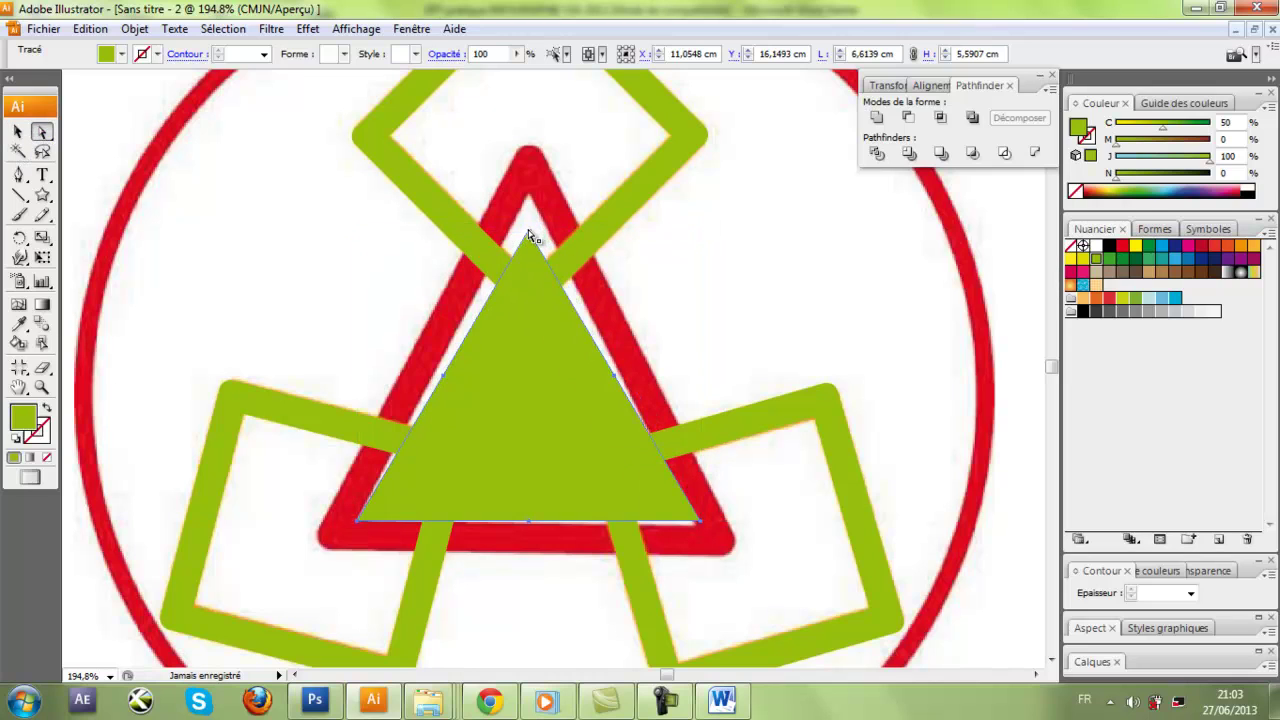
left_click_drag(530, 235, 532, 198)
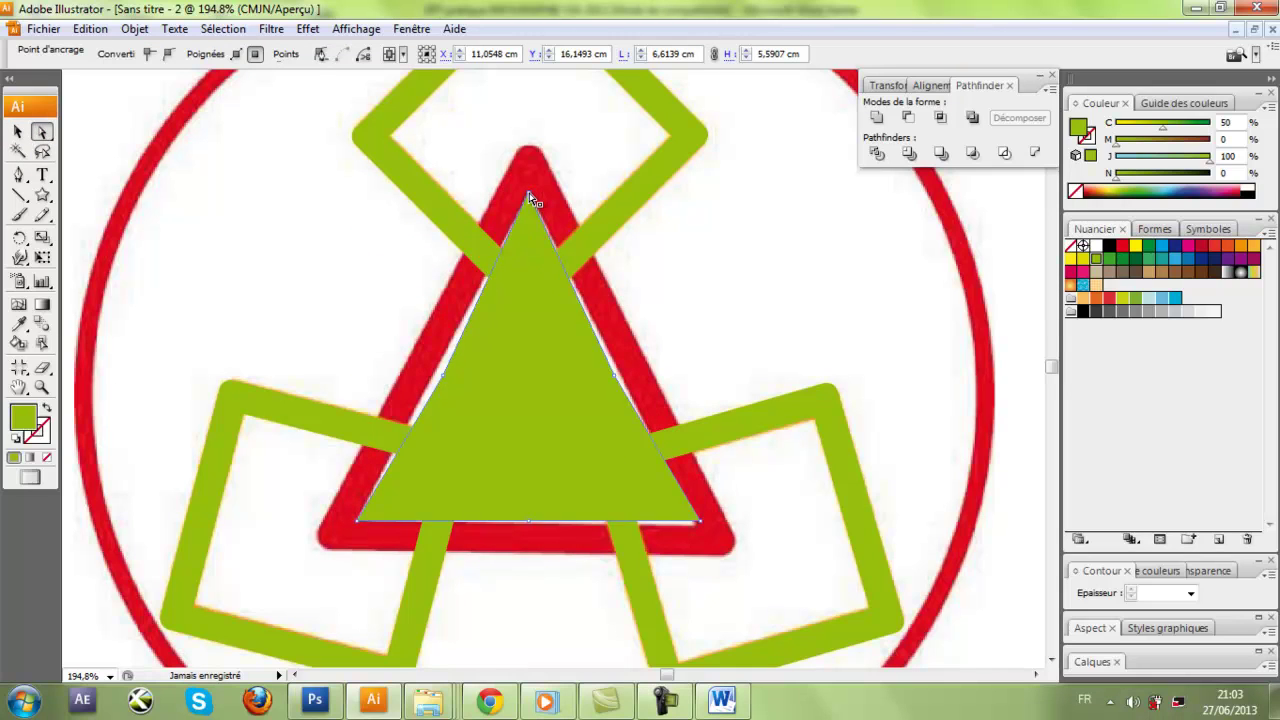
key("ctrl+z")
left_click(636, 316)
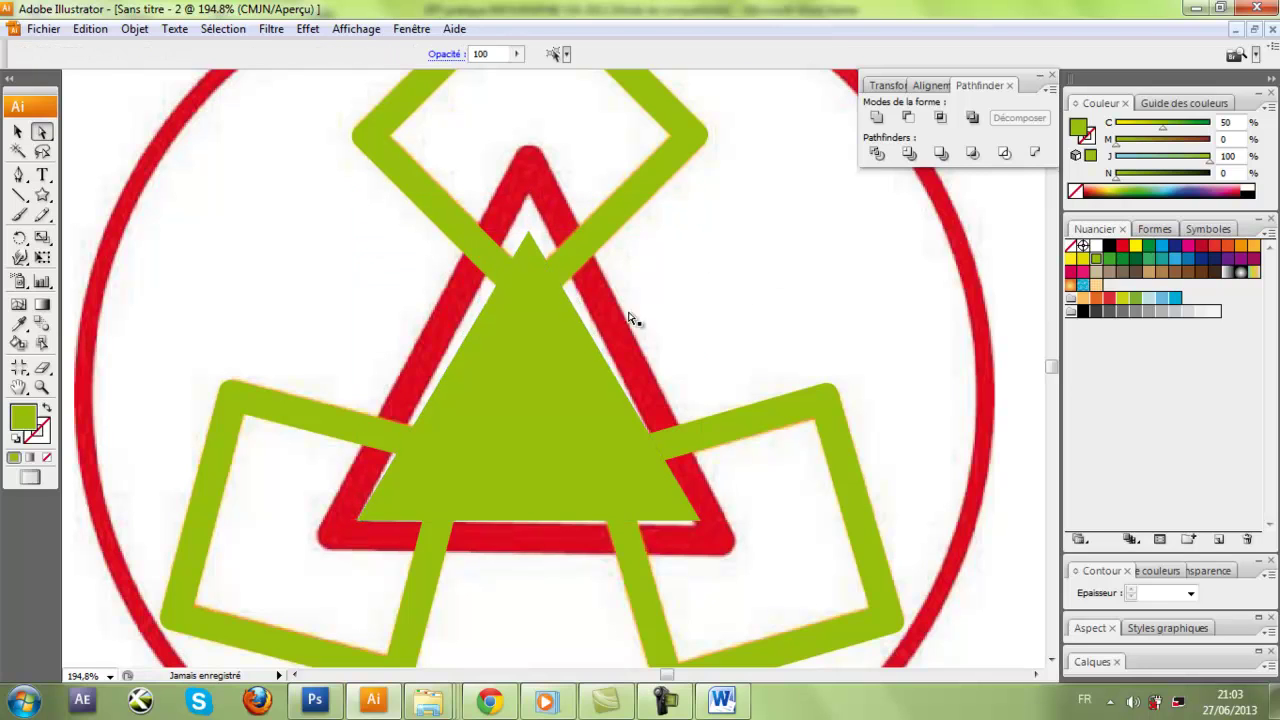
left_click(460, 391)
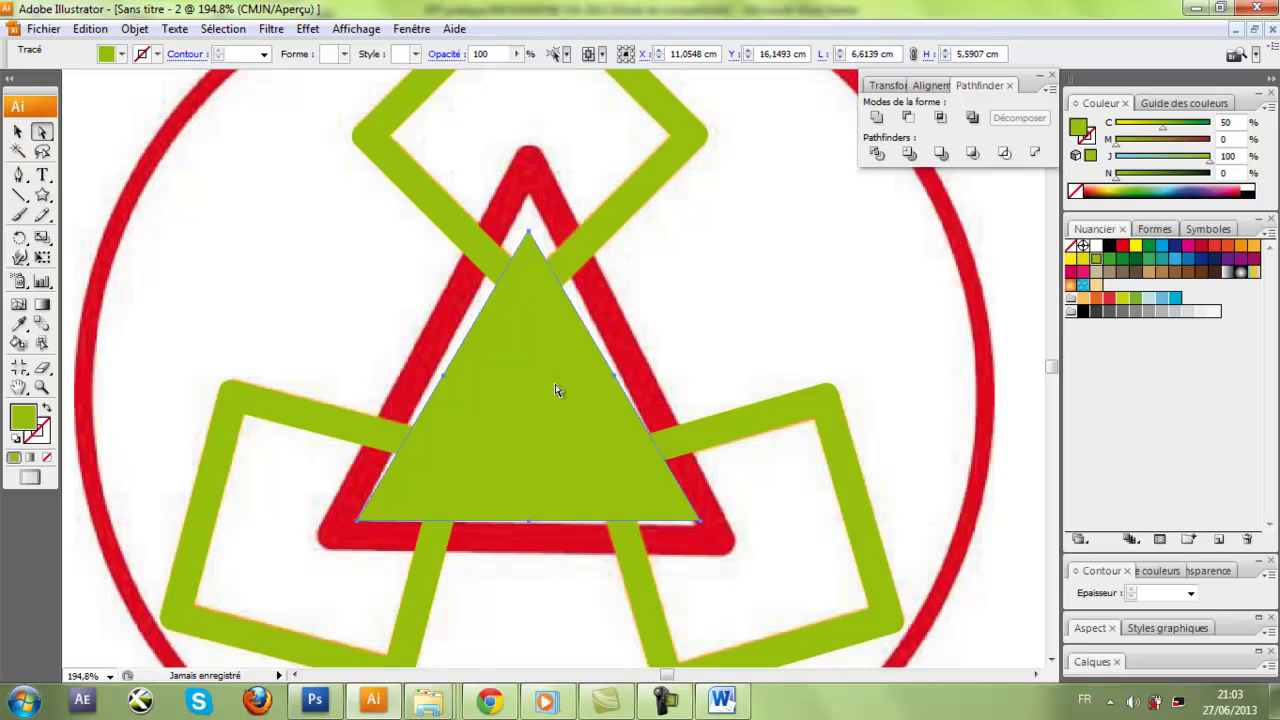
left_click(18, 131)
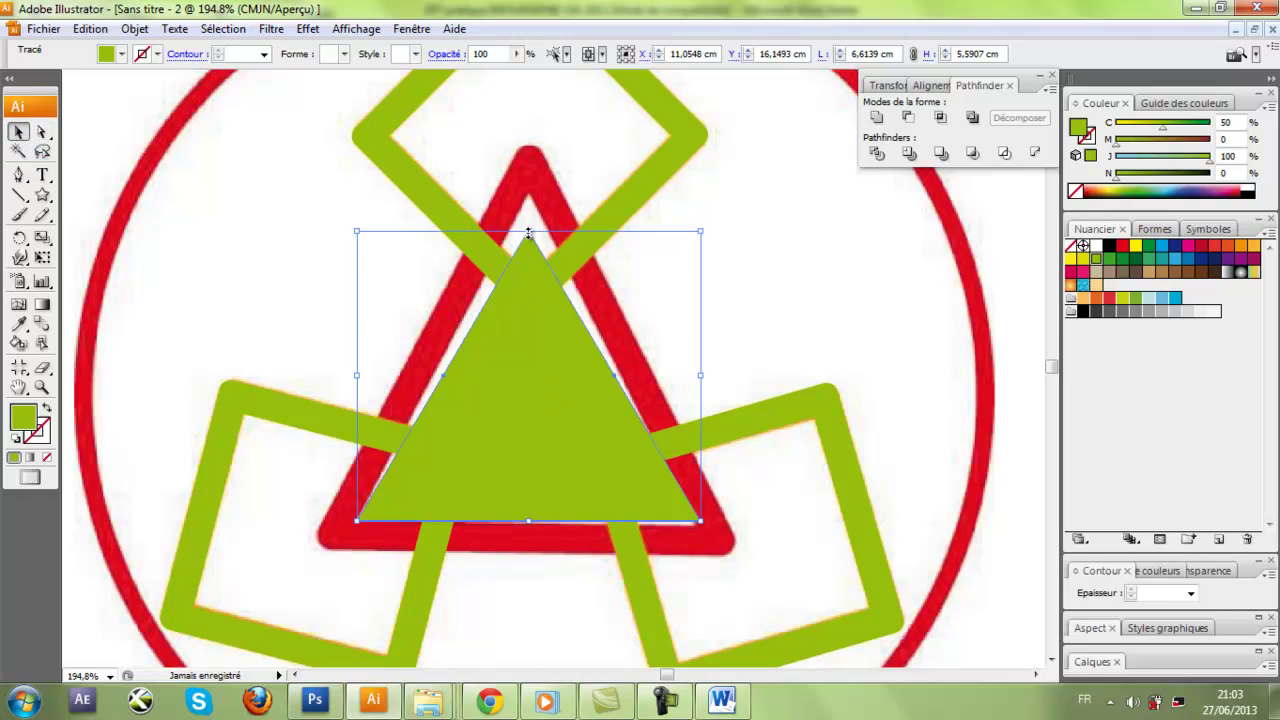
left_click_drag(528, 232, 529, 193)
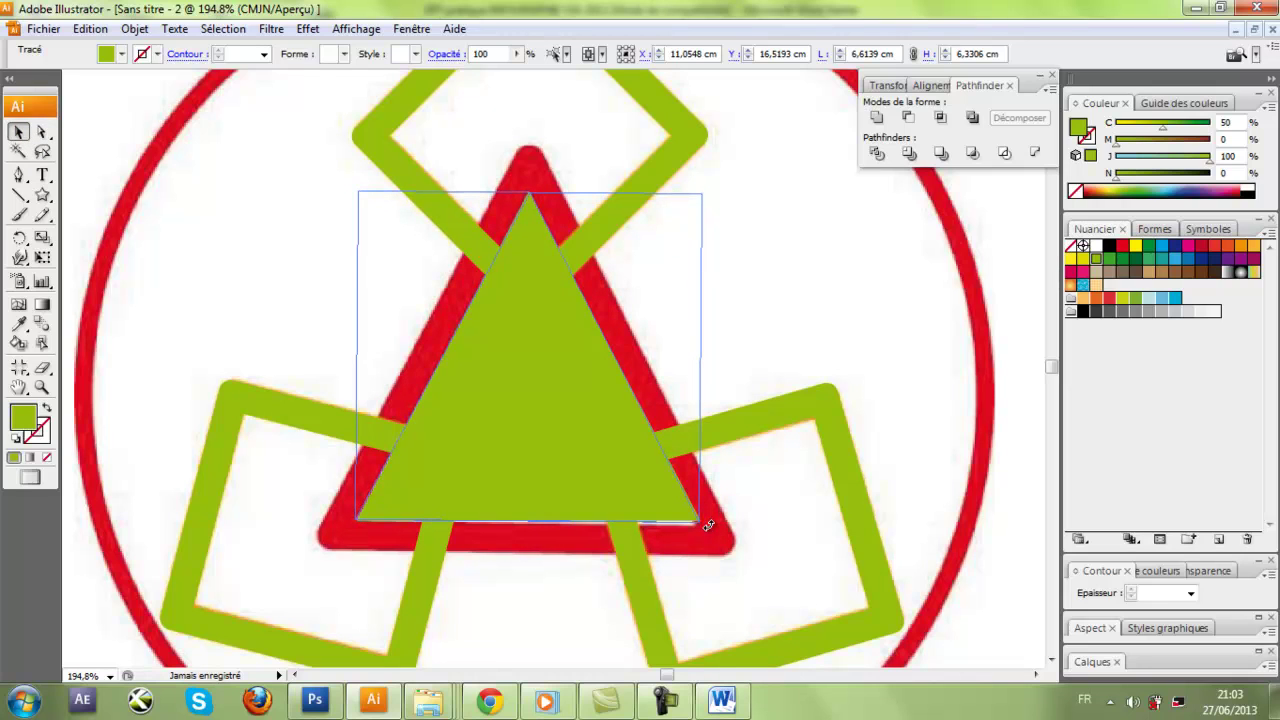
left_click_drag(707, 522, 702, 529)
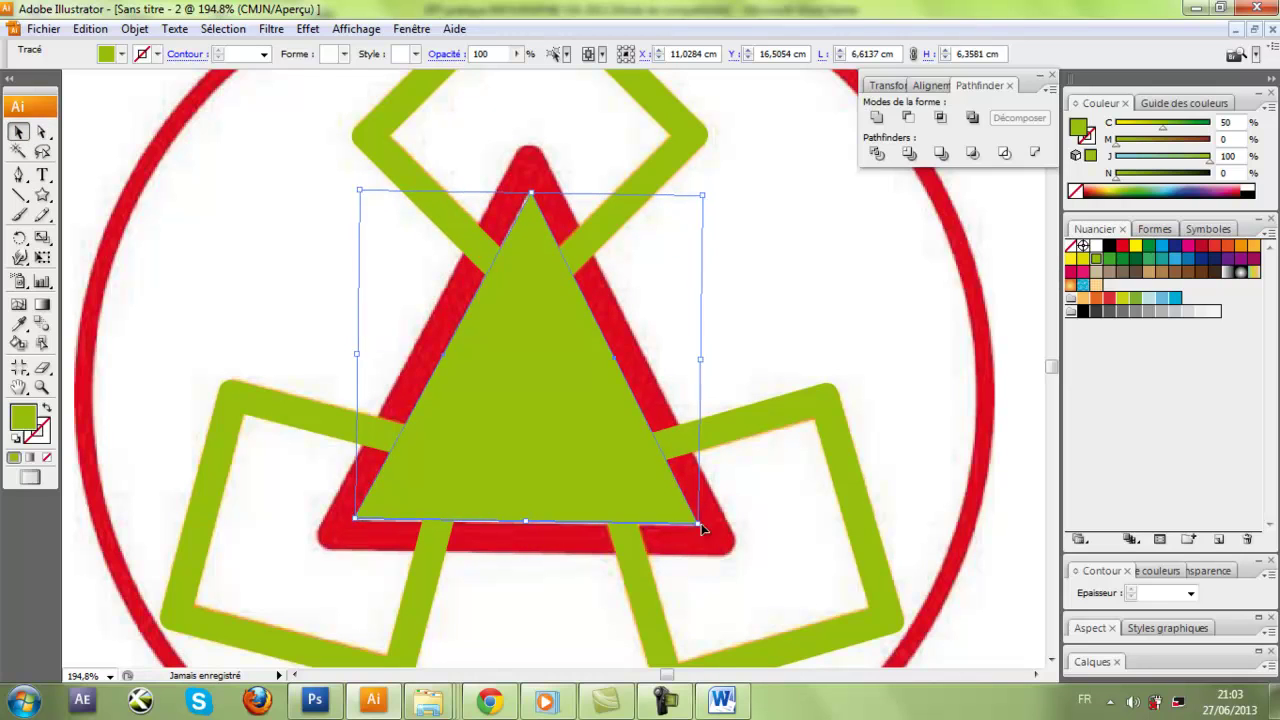
left_click(787, 320)
left_click(609, 377)
Step: Cut the inner triangle out with Minus Front and expand the hollow frame with Décomposer
left_click(1161, 245)
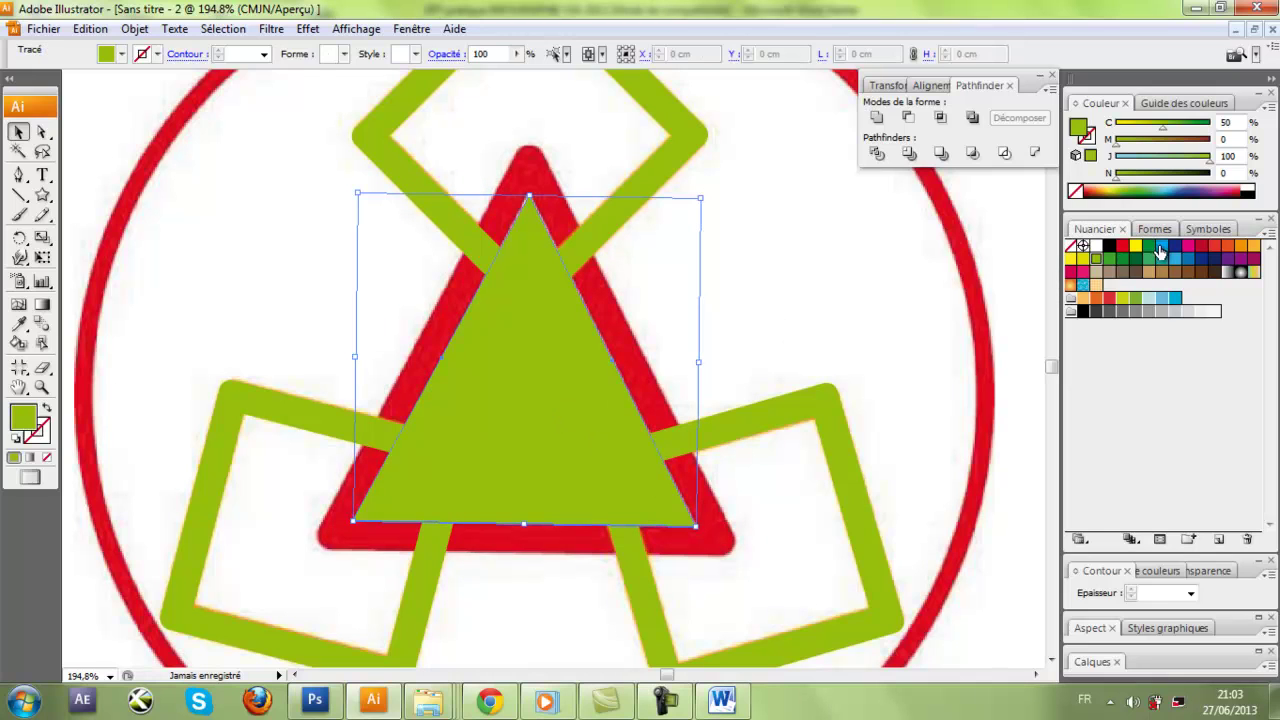
left_click(877, 296)
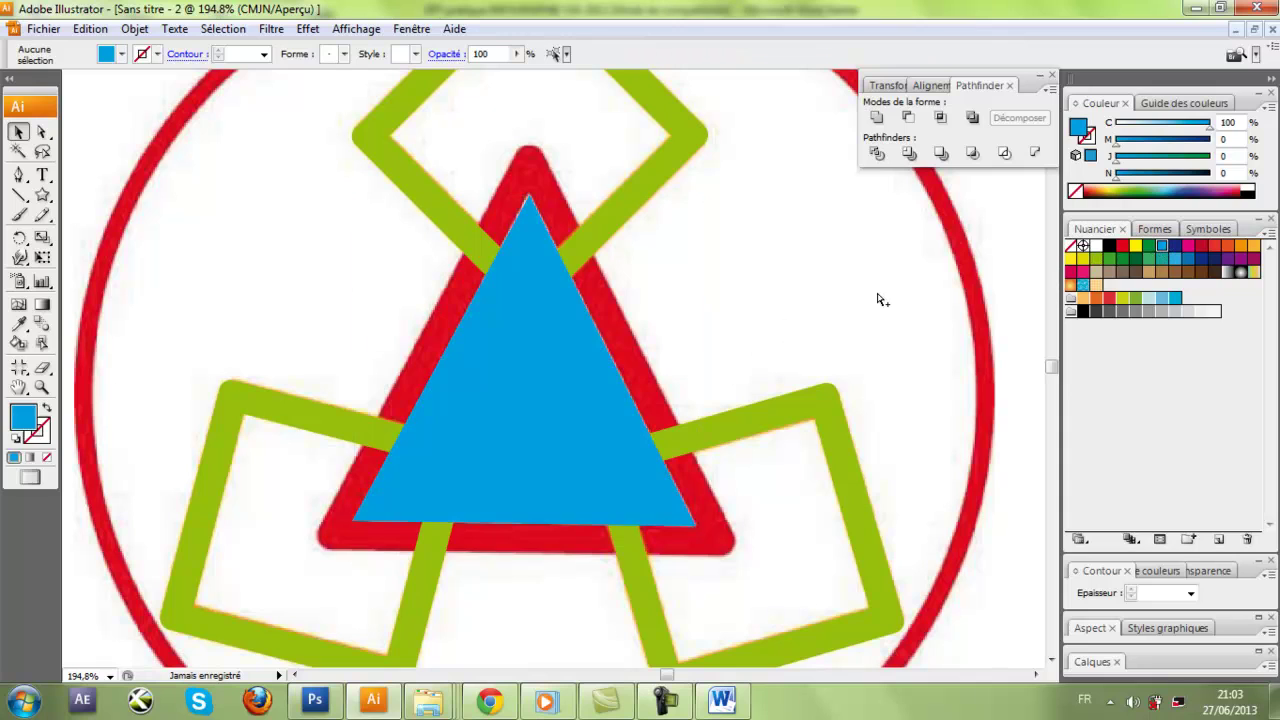
key("ctrl+z")
left_click(540, 260)
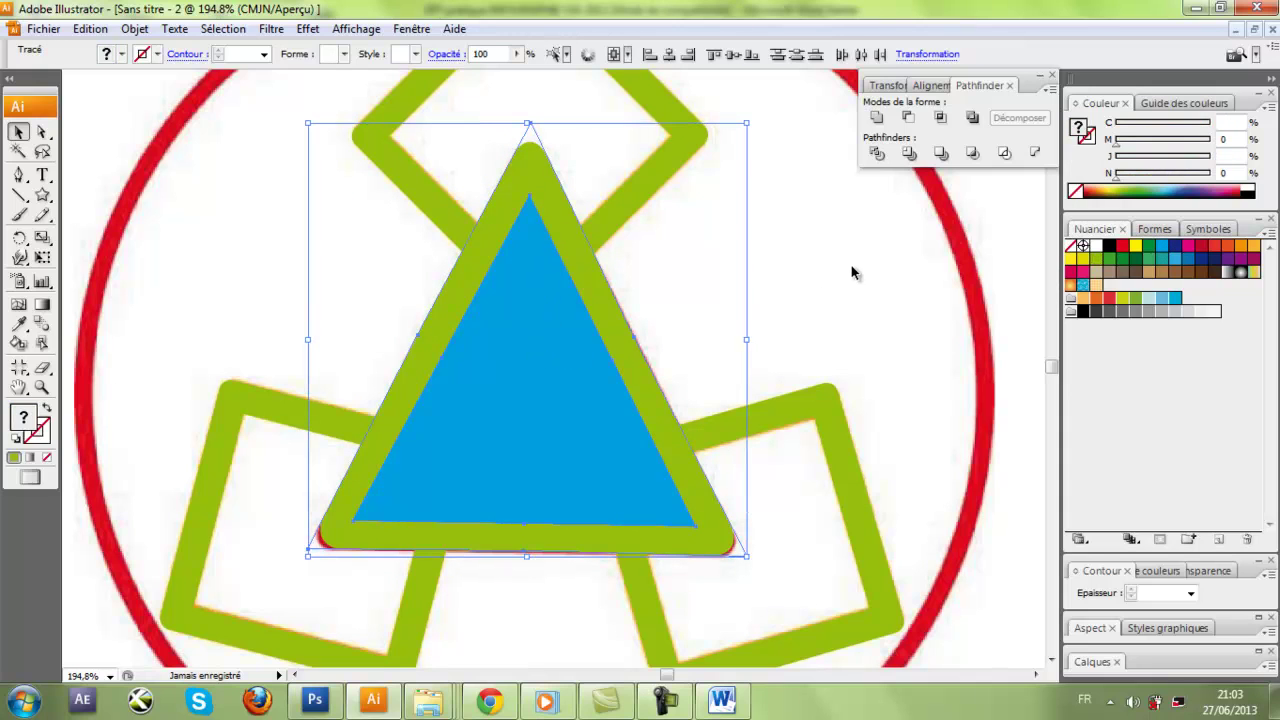
left_click(907, 118)
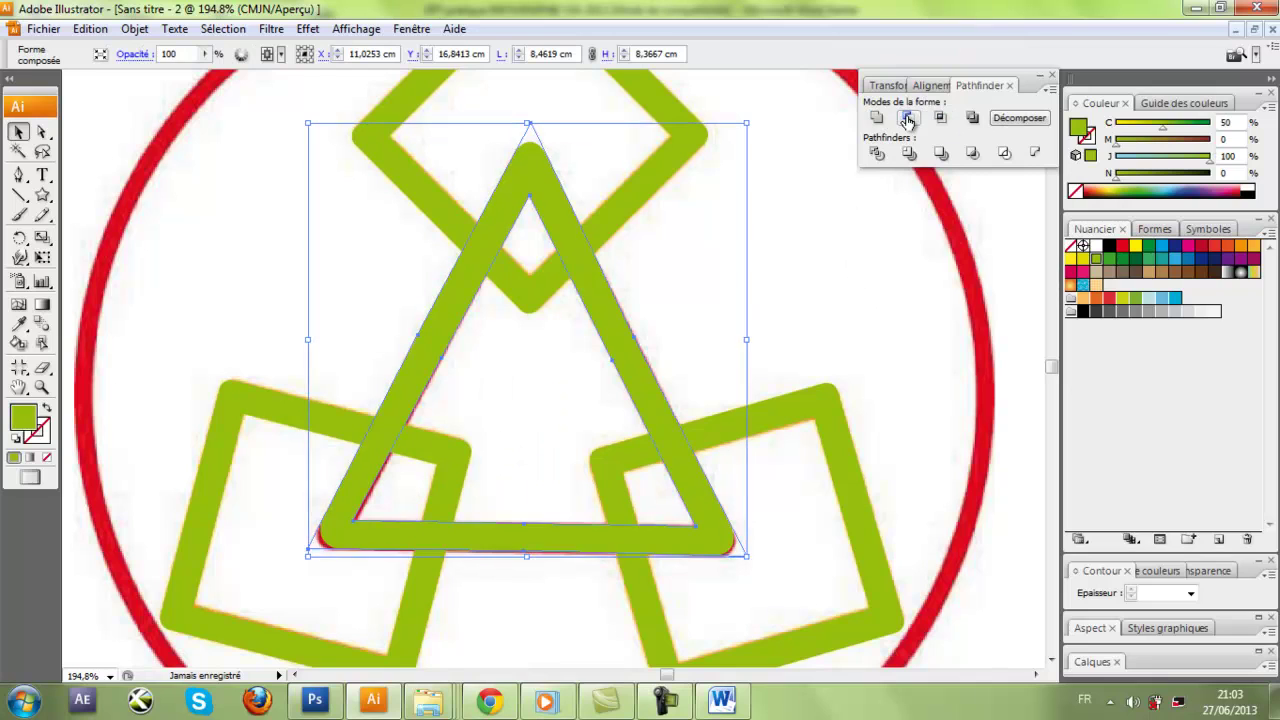
left_click(1020, 120)
left_click(834, 277)
key("ctrl+minus")
key("ctrl+minus")
key("ctrl+minus")
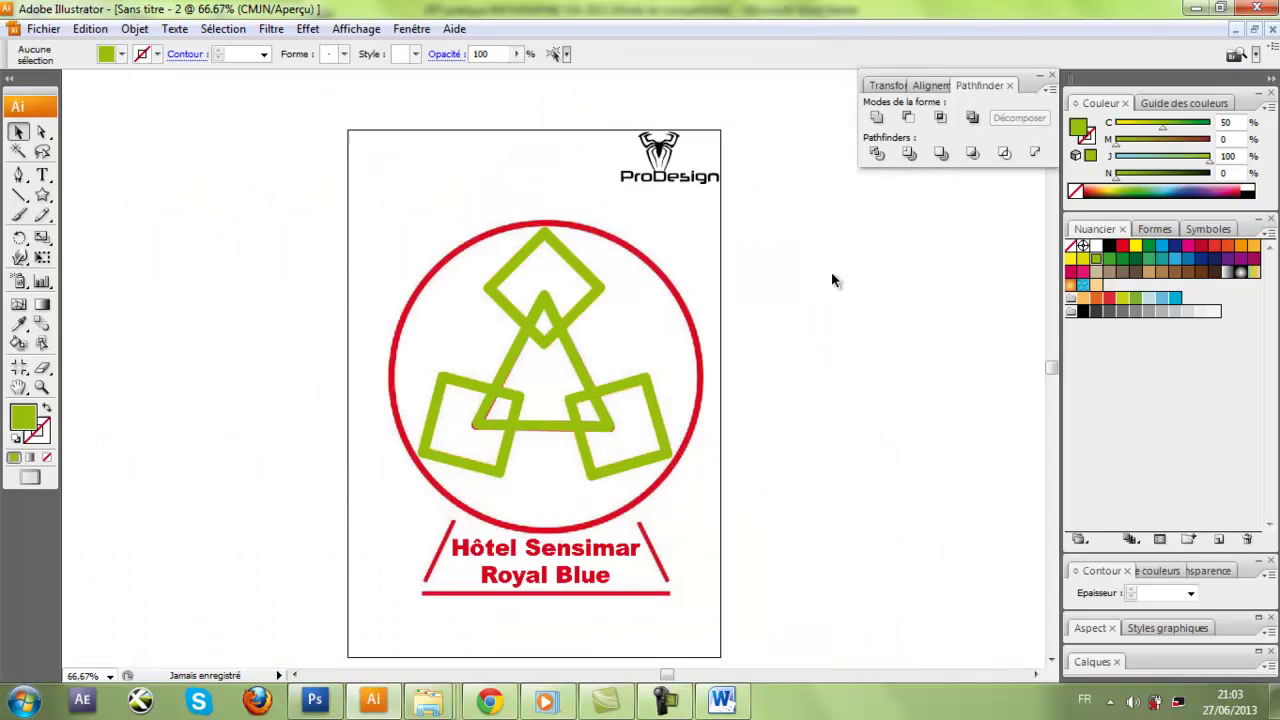
Step: Split the green triangle and three squares with Pathfinder Division, then Dissocier the pieces
left_click_drag(723, 412, 674, 397)
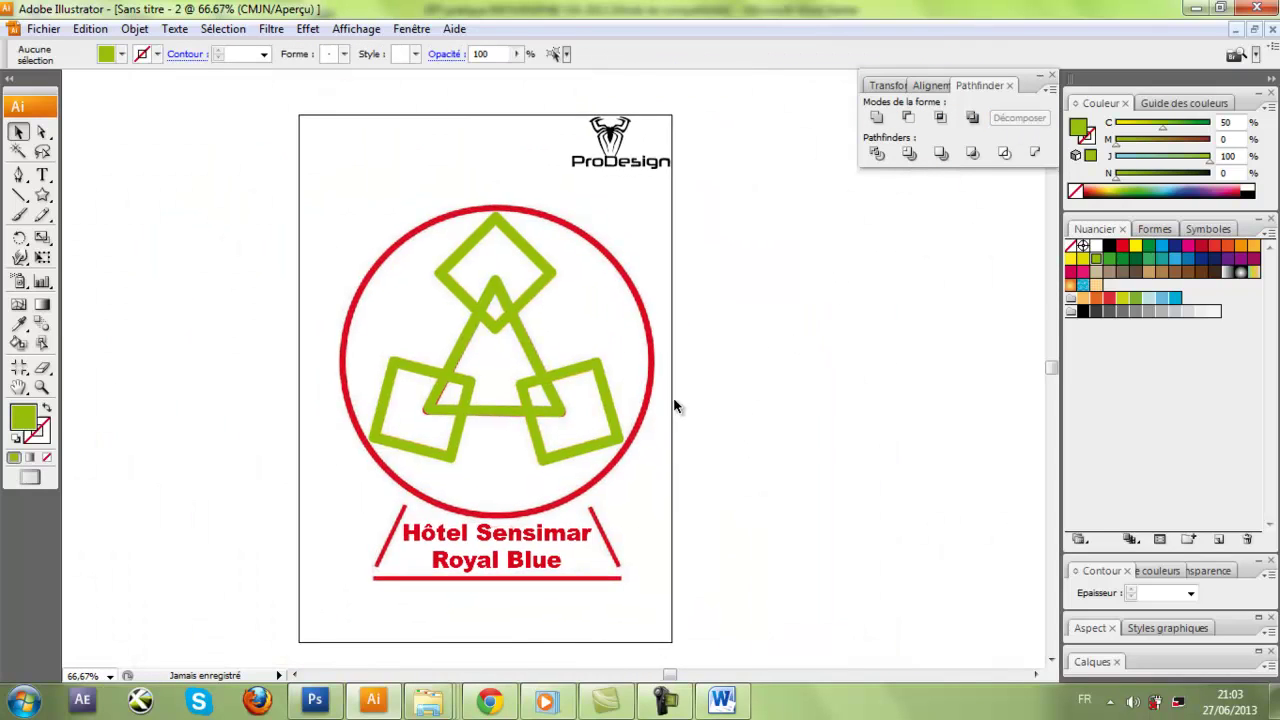
left_click(531, 352)
left_click(632, 305)
left_click_drag(632, 243, 432, 445)
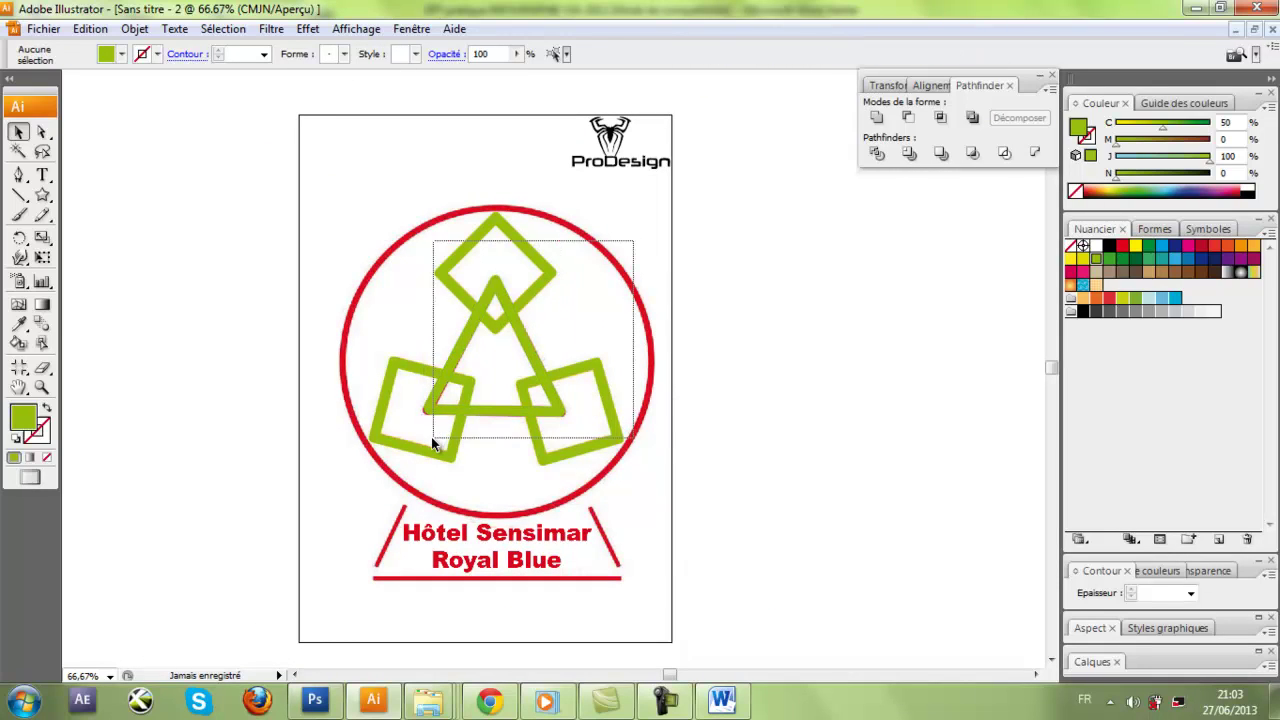
left_click(876, 155)
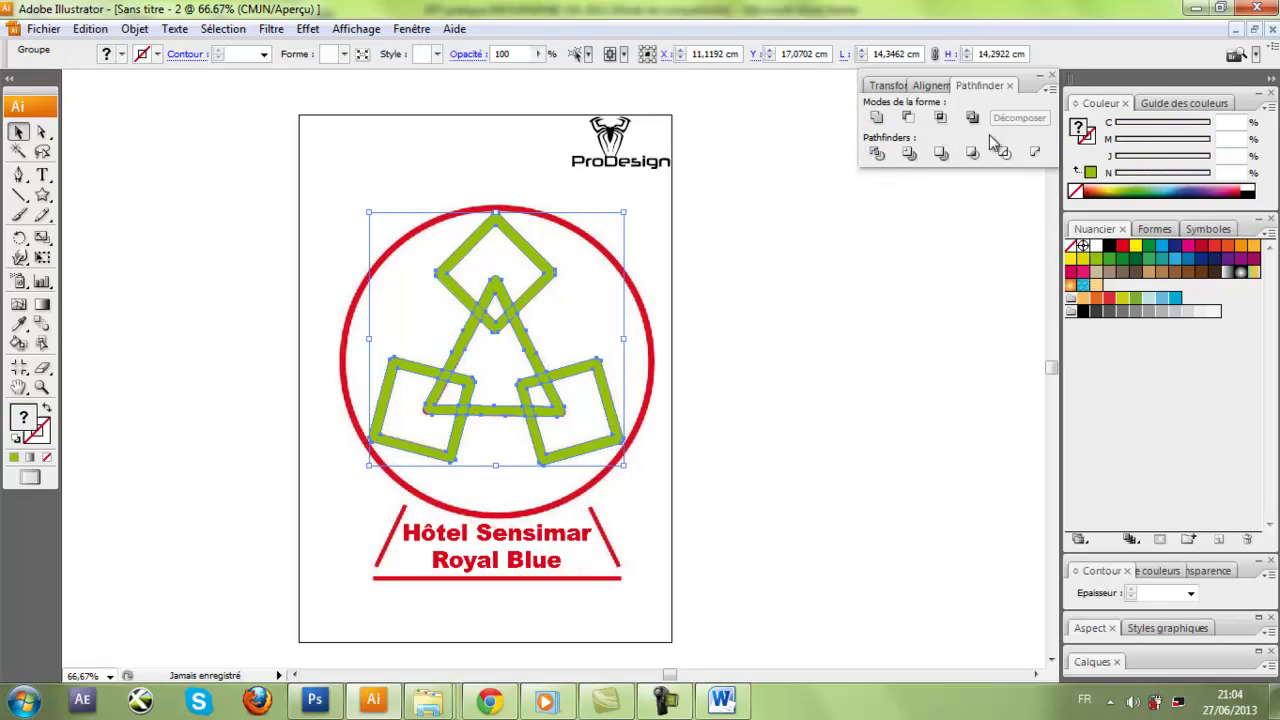
right_click(495, 328)
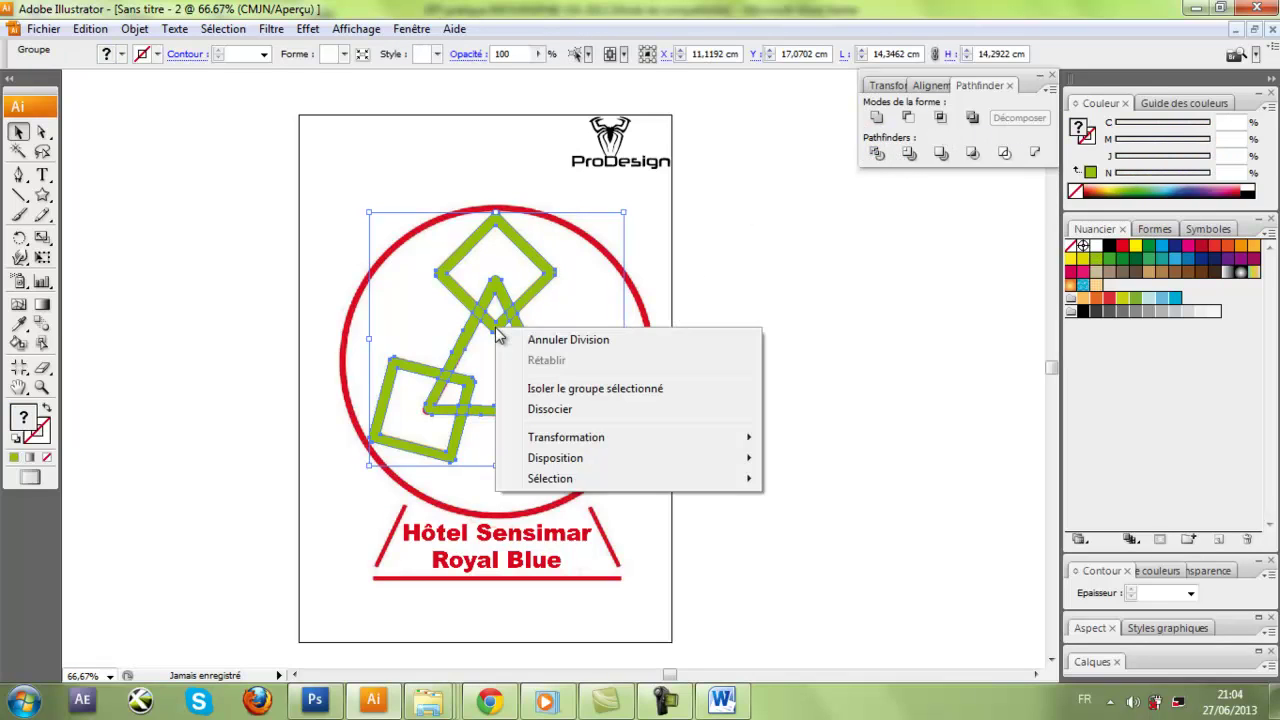
left_click(575, 410)
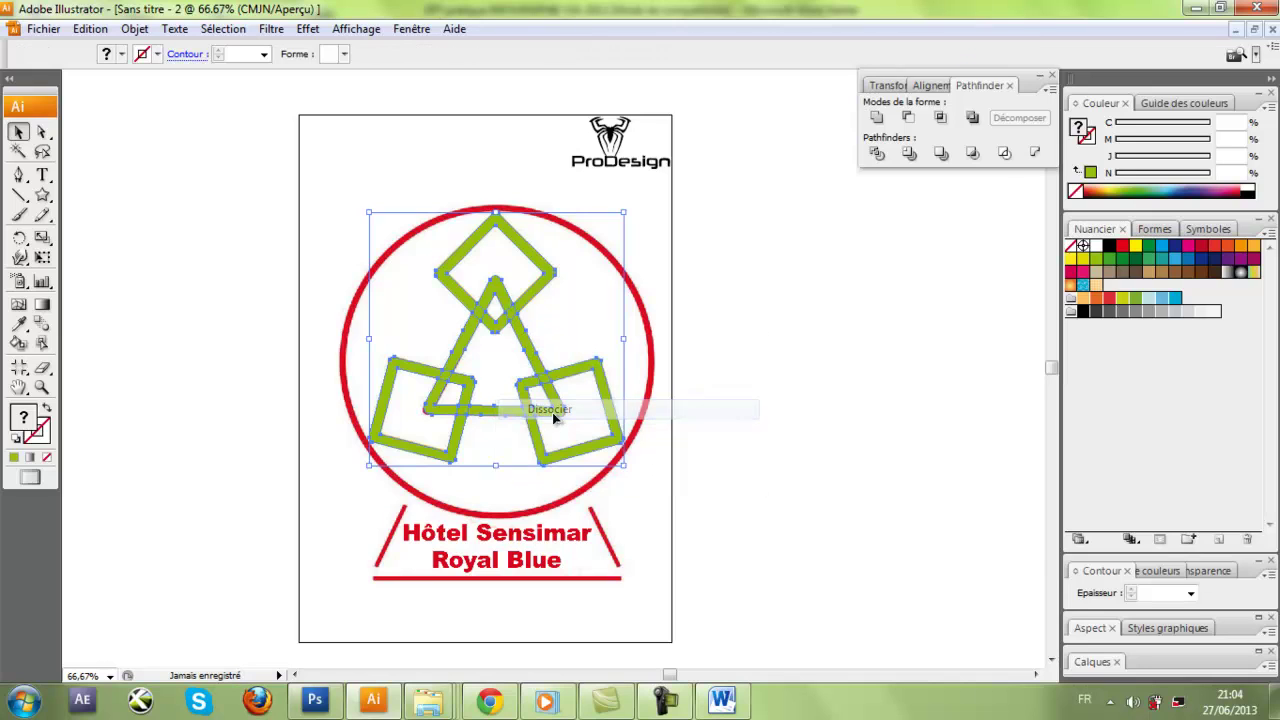
left_click(769, 379)
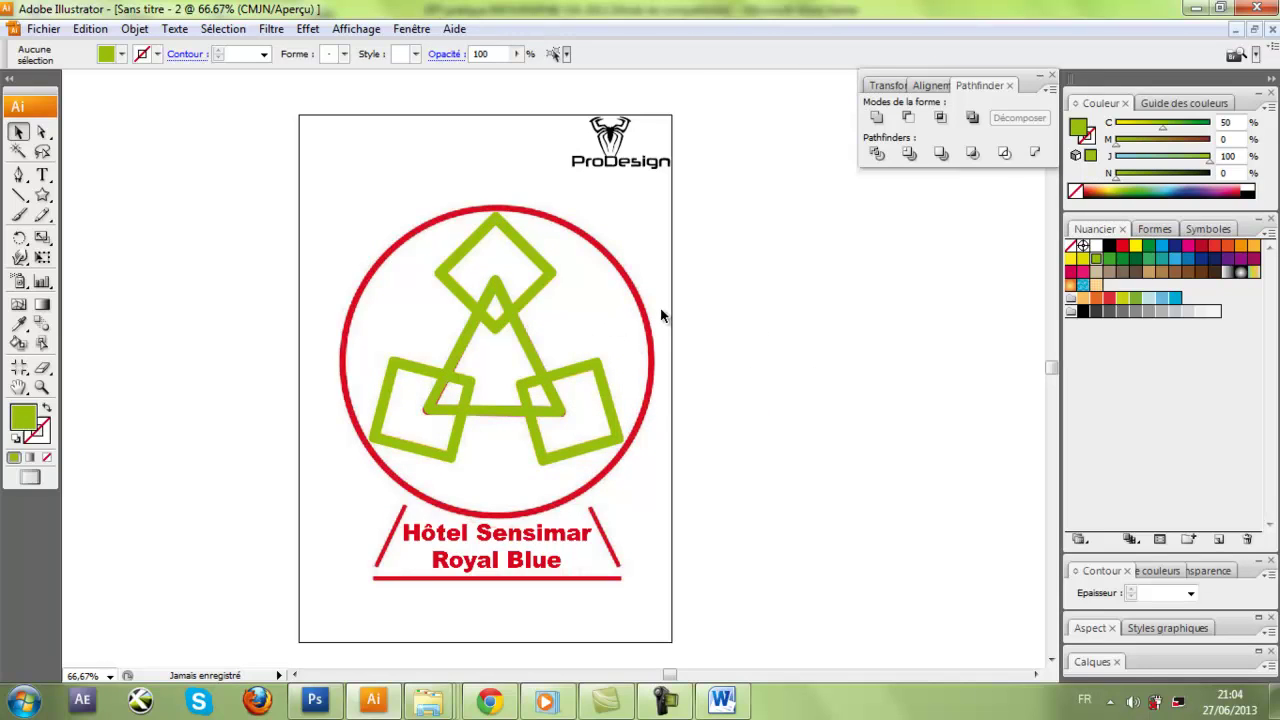
left_click(570, 375)
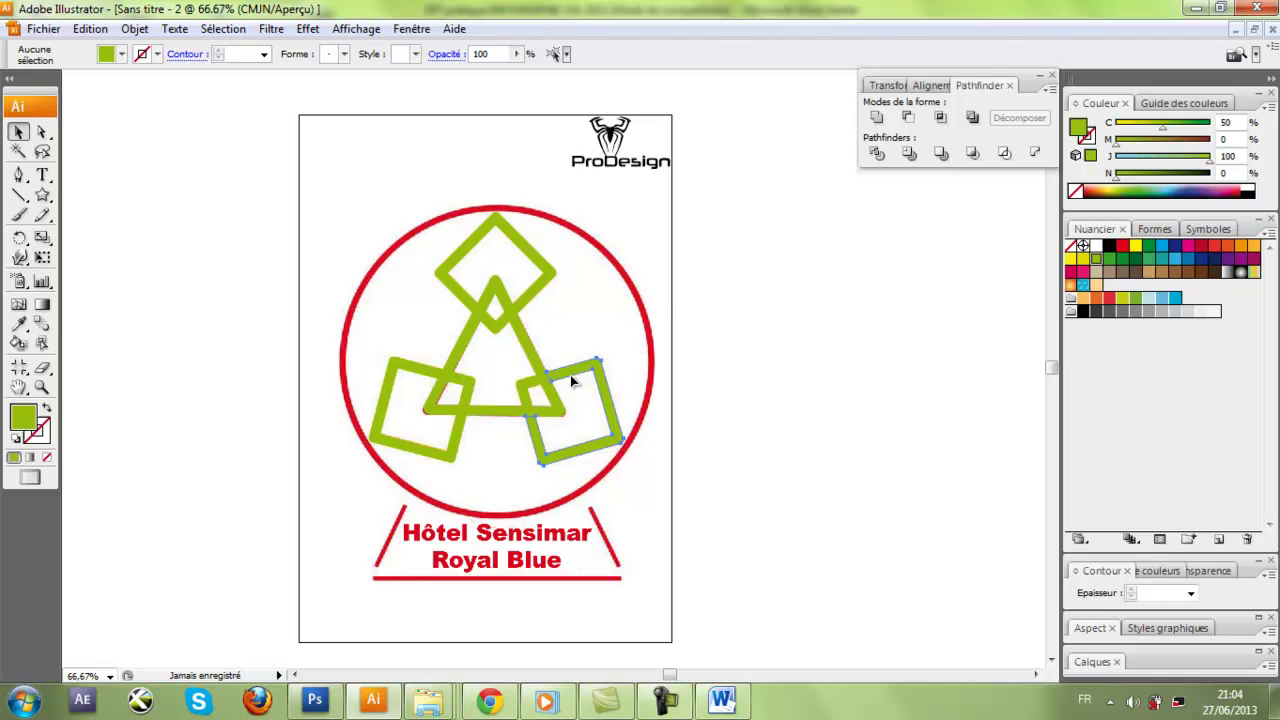
left_click(715, 334)
Step: Alt-drag a copy of the original logo beside the trace and zoom in on both logos
left_click(378, 332)
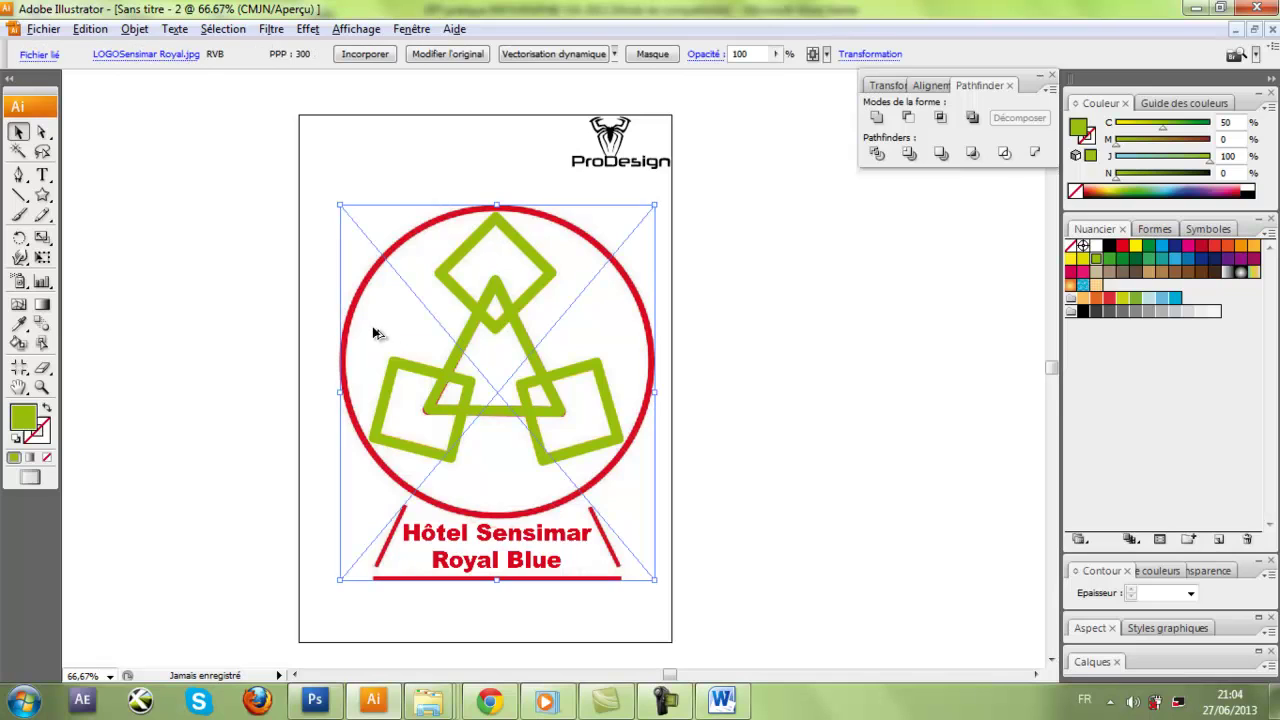
left_click_drag(378, 332, 736, 332)
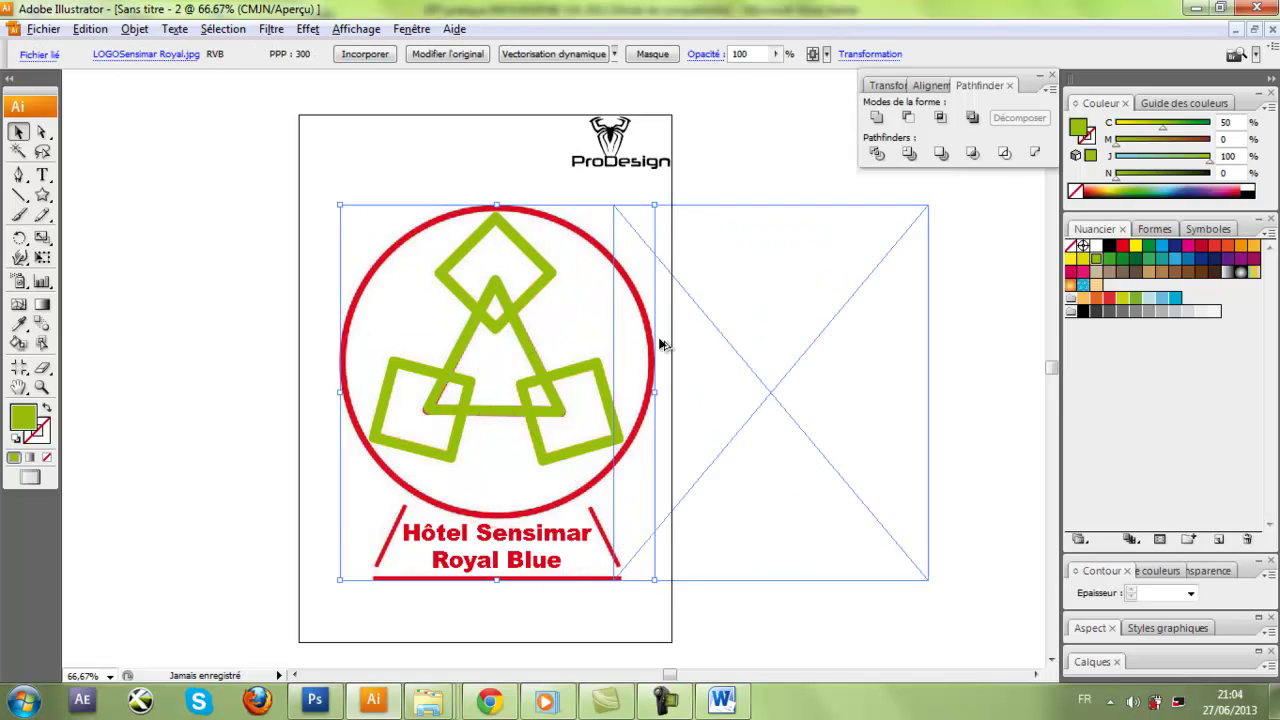
left_click(743, 155)
key("z")
left_click_drag(345, 173, 997, 603)
left_click(308, 281)
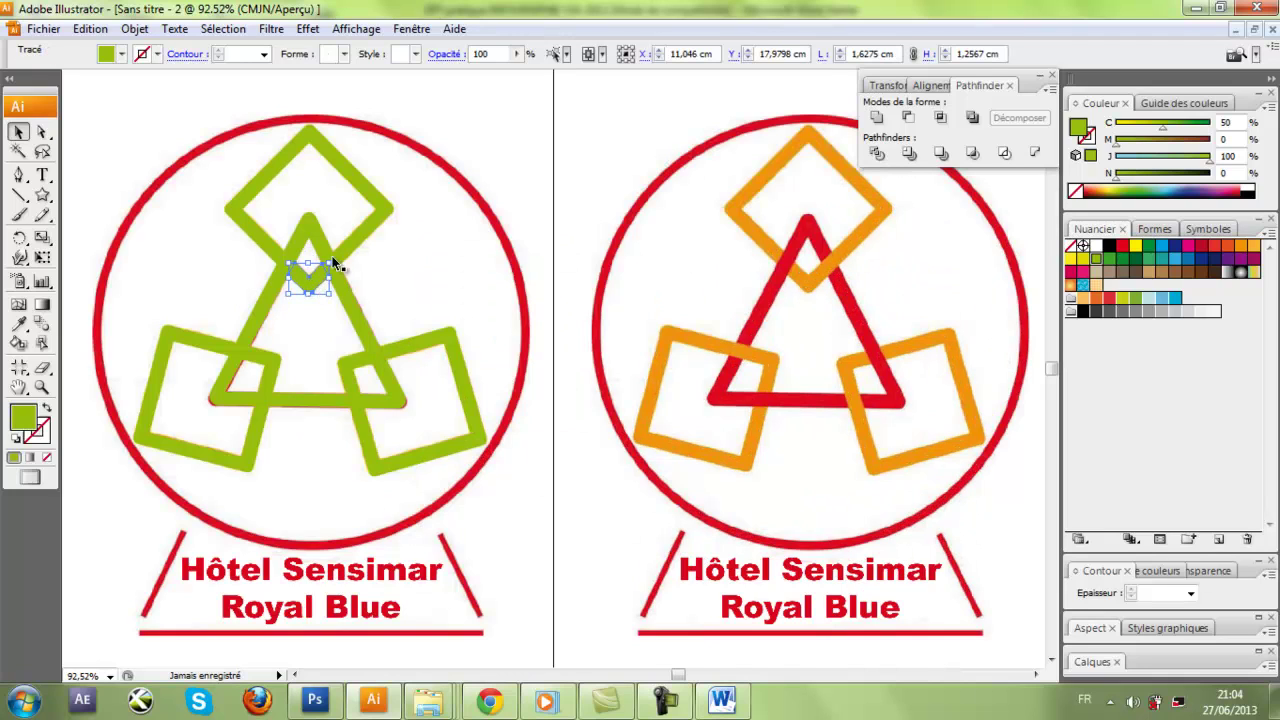
left_click(336, 266, "shift")
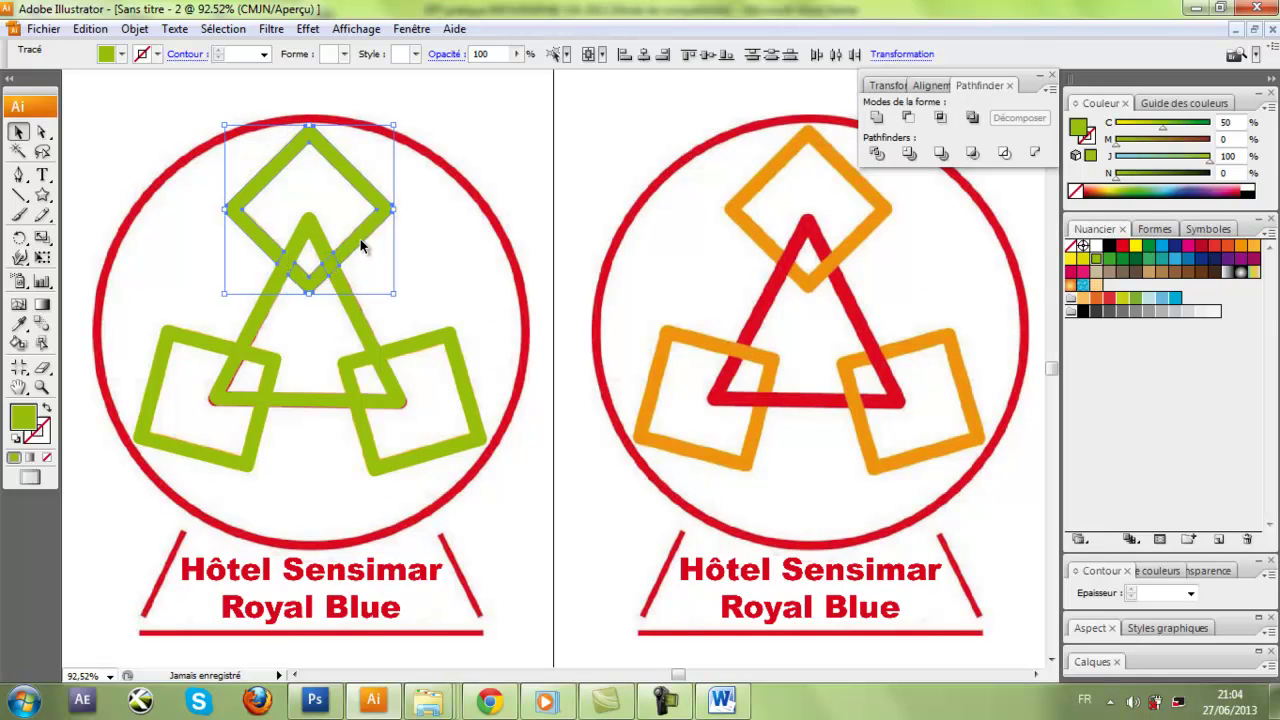
Step: Unite the top diamond with its piece, expand it, and colour it the original's orange
left_click(876, 117)
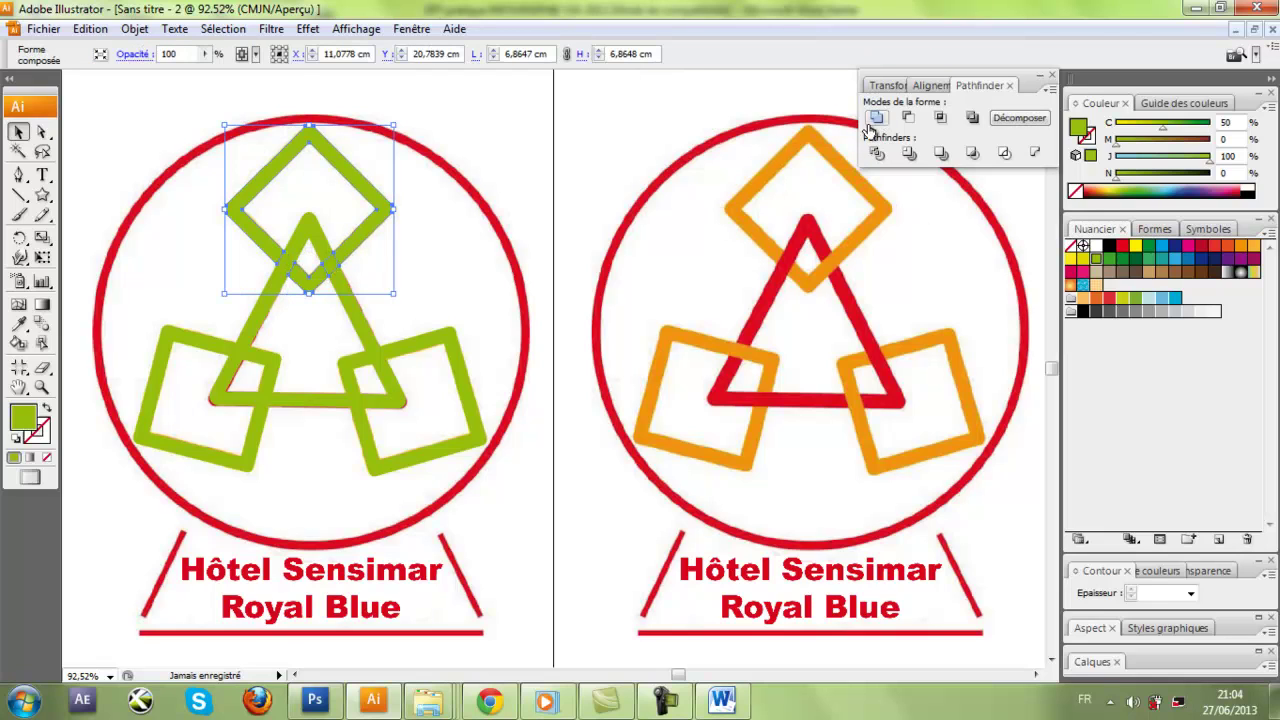
left_click(1019, 118)
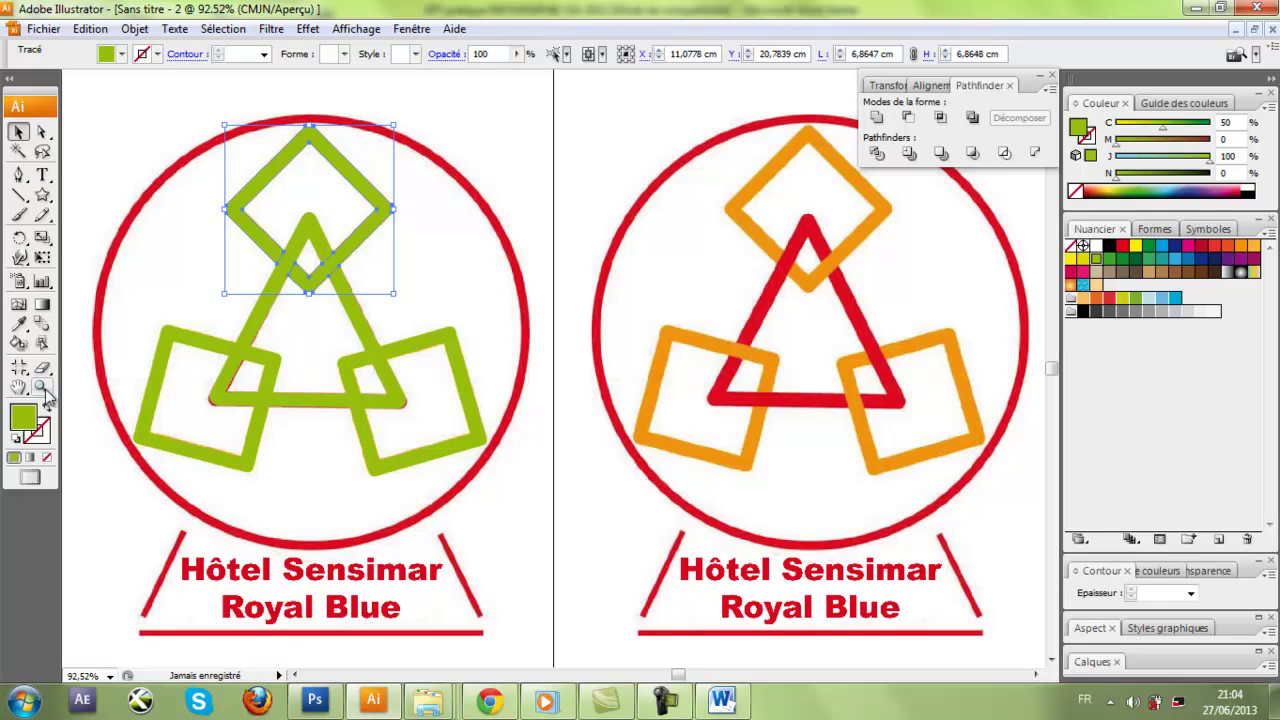
left_click(18, 325)
left_click(758, 234)
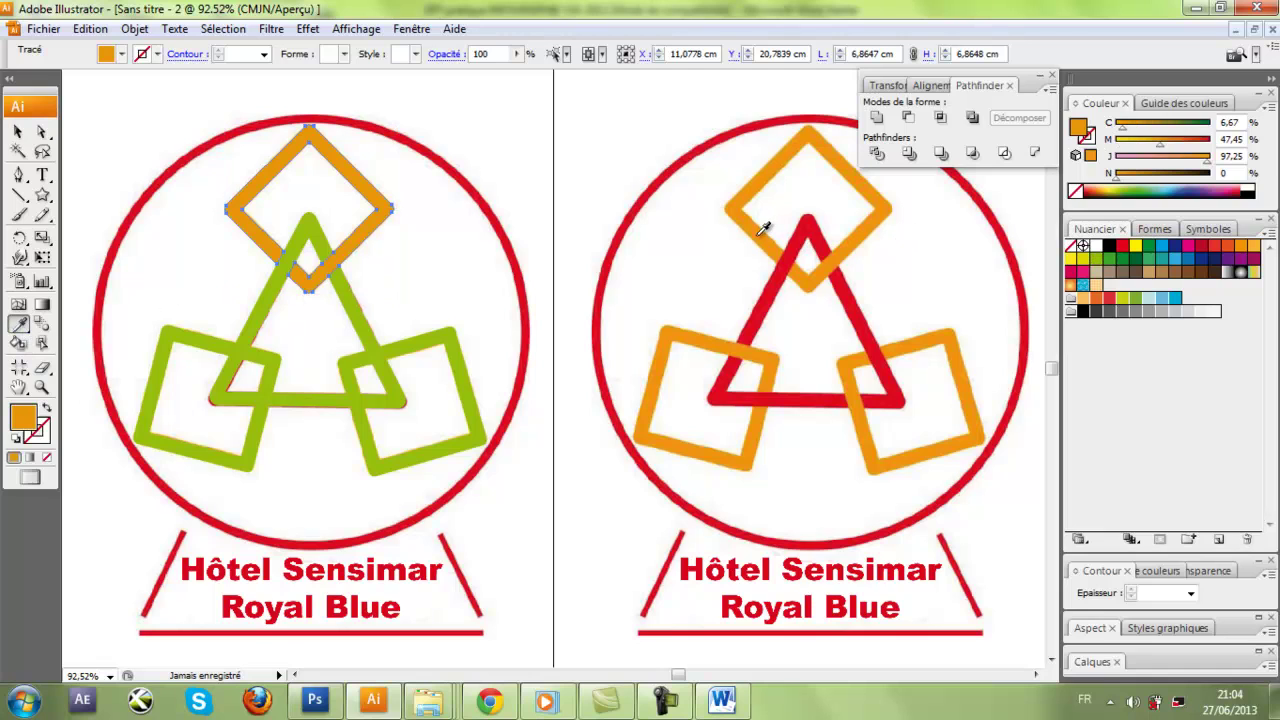
left_click(18, 131)
Step: Select the left square with its adjoining piece and eyedrop the original's orange onto it
left_click(184, 412)
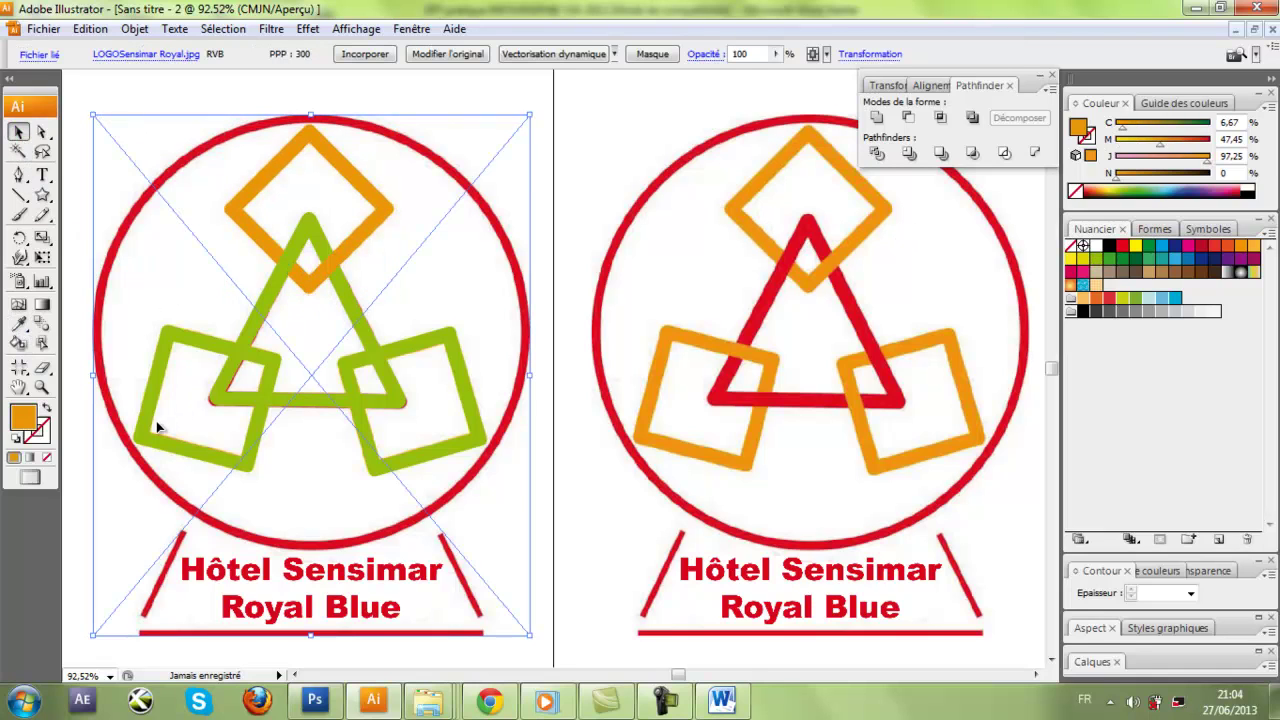
key("ctrl+2")
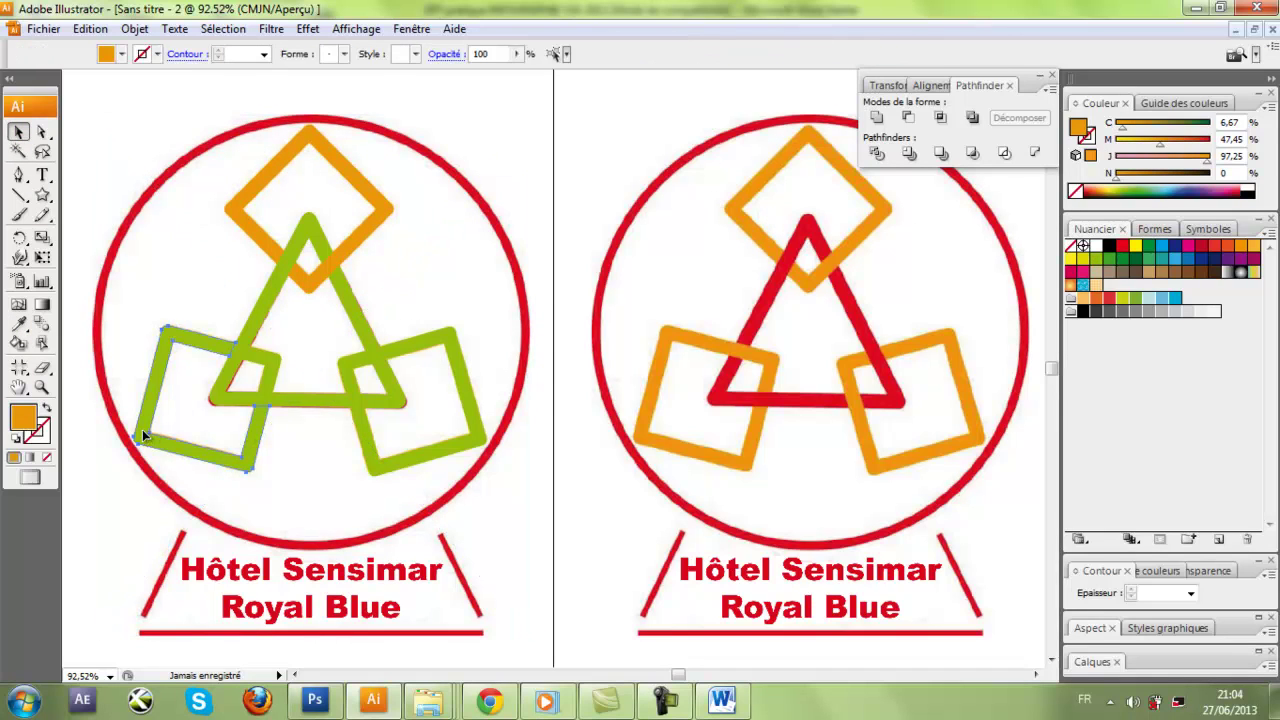
left_click(142, 429)
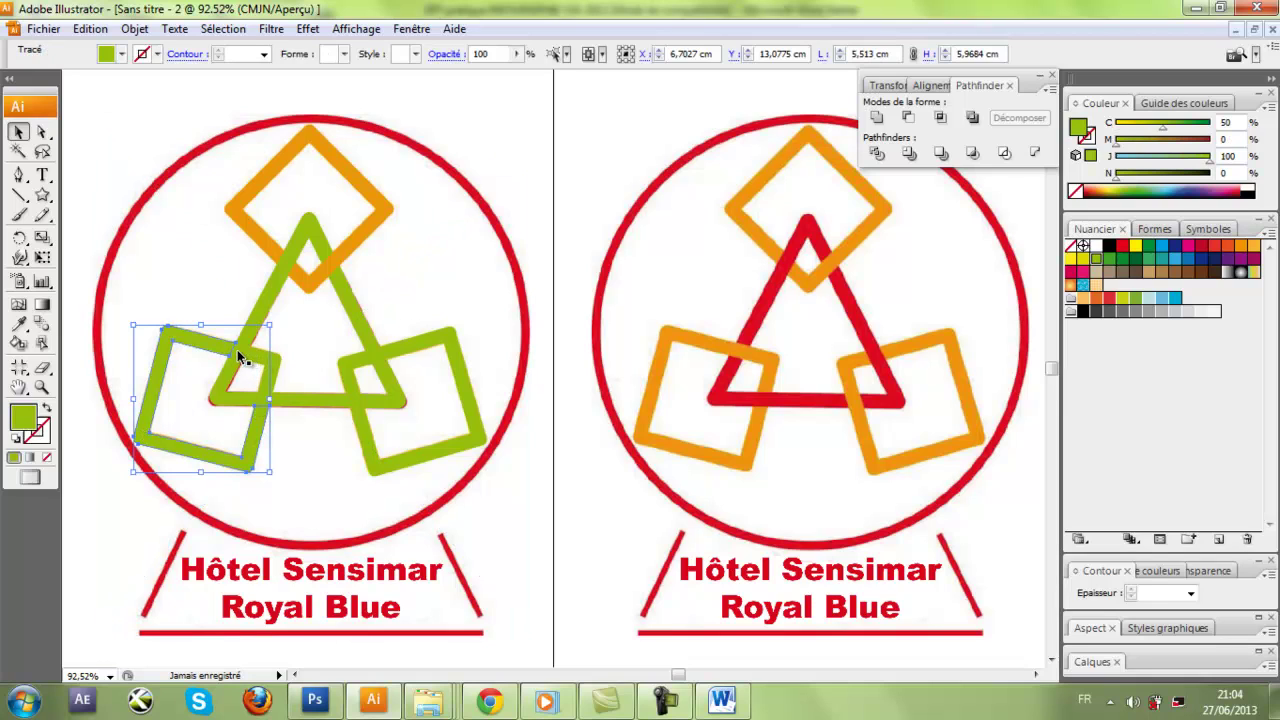
left_click_drag(237, 349, 251, 363)
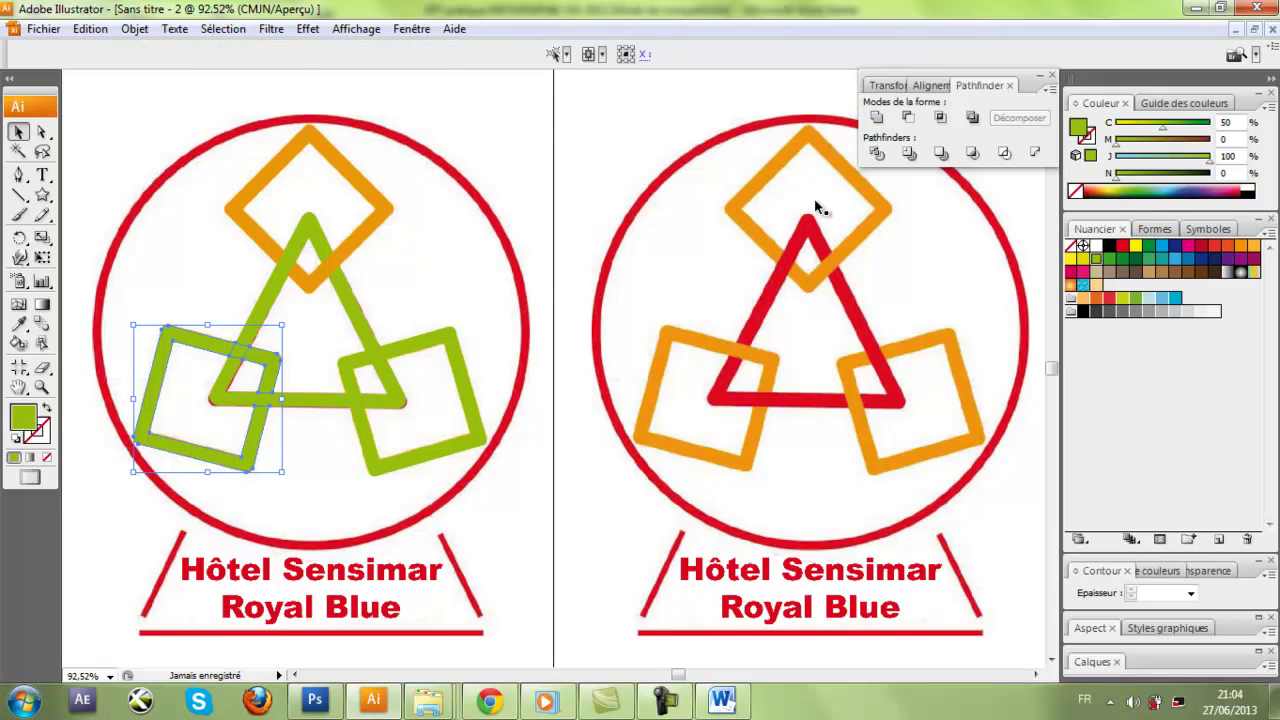
left_click(18, 323)
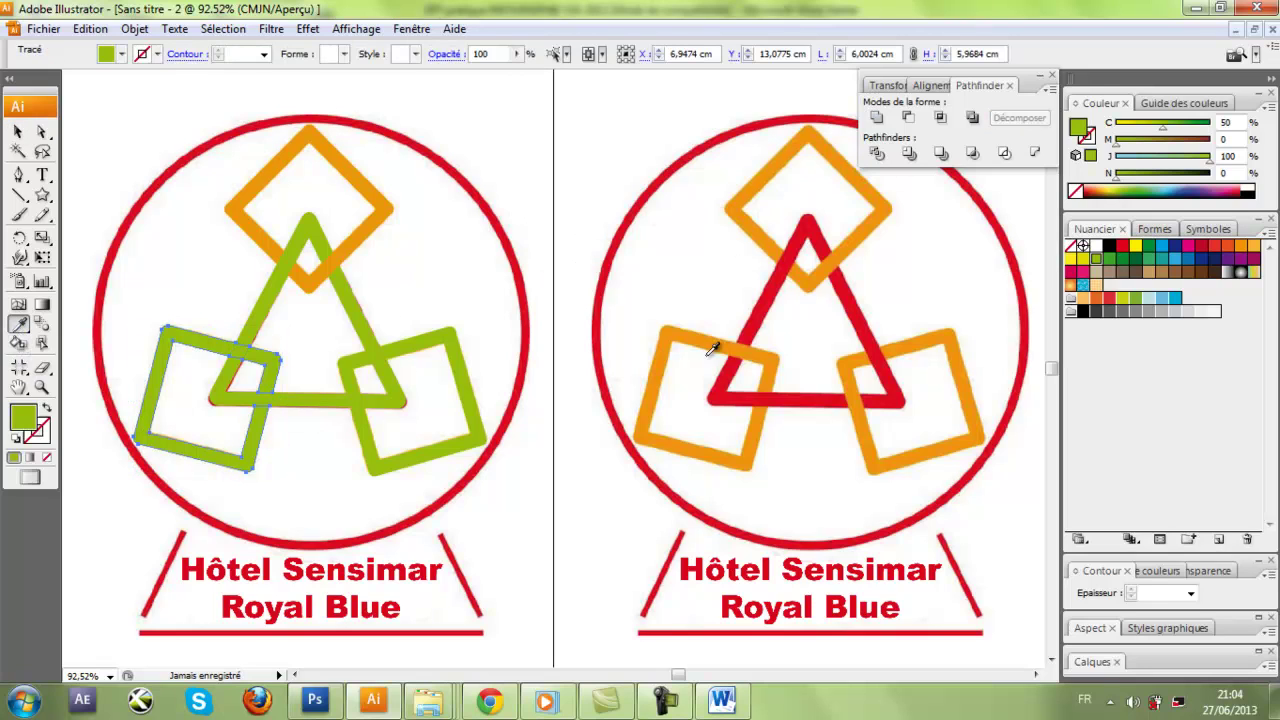
left_click(706, 334)
left_click(18, 131)
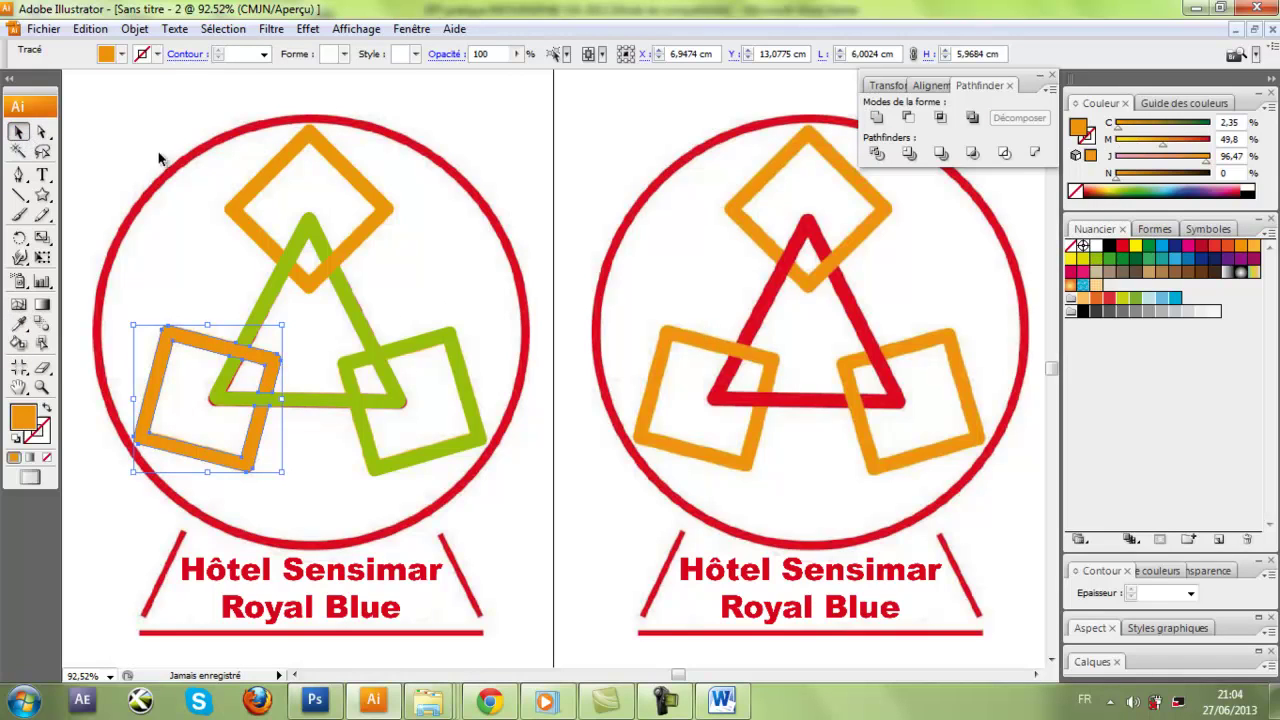
Step: Unite the right square with its piece, colour it orange, and select the triangle's pieces
left_click(355, 368)
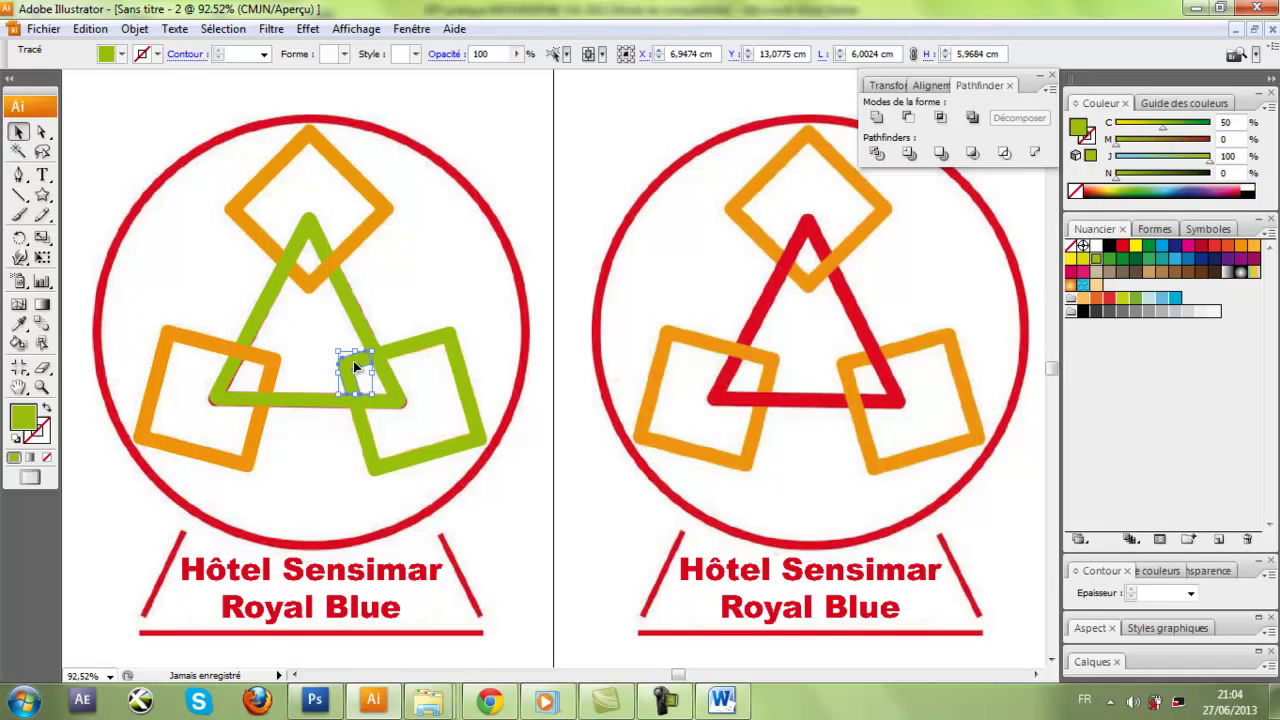
left_click(420, 355, "shift")
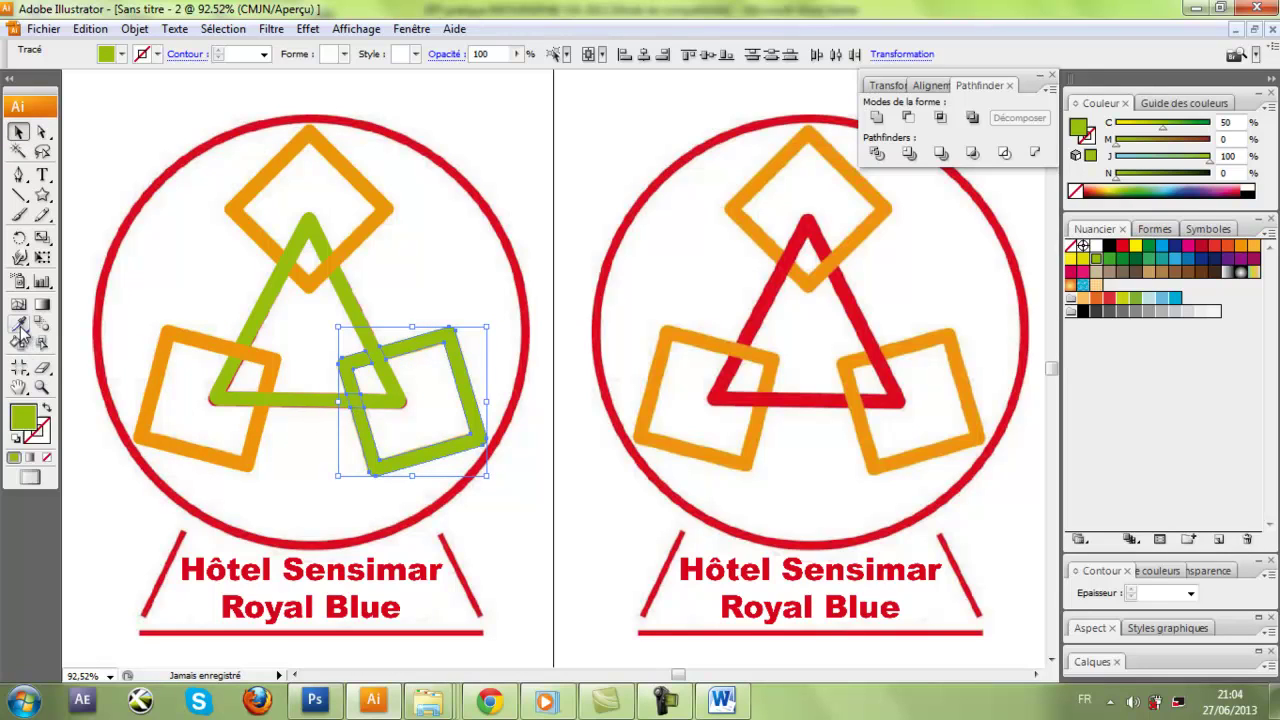
left_click(875, 119)
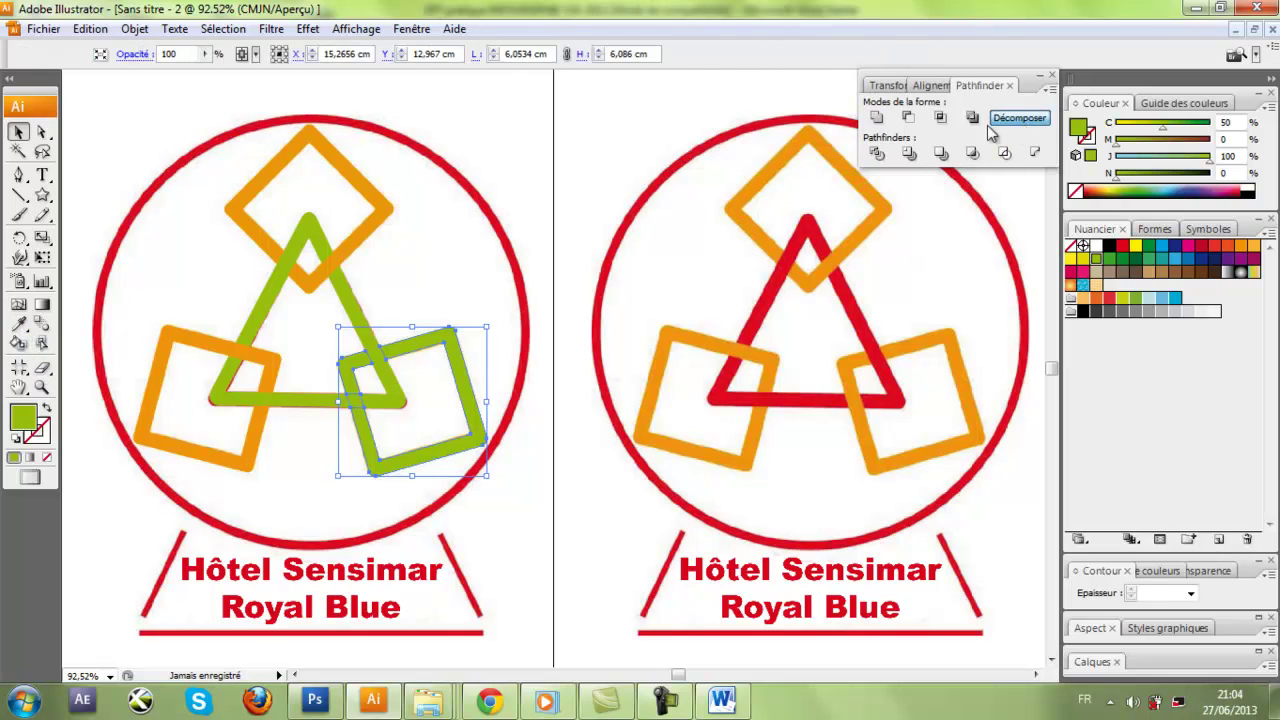
left_click(19, 324)
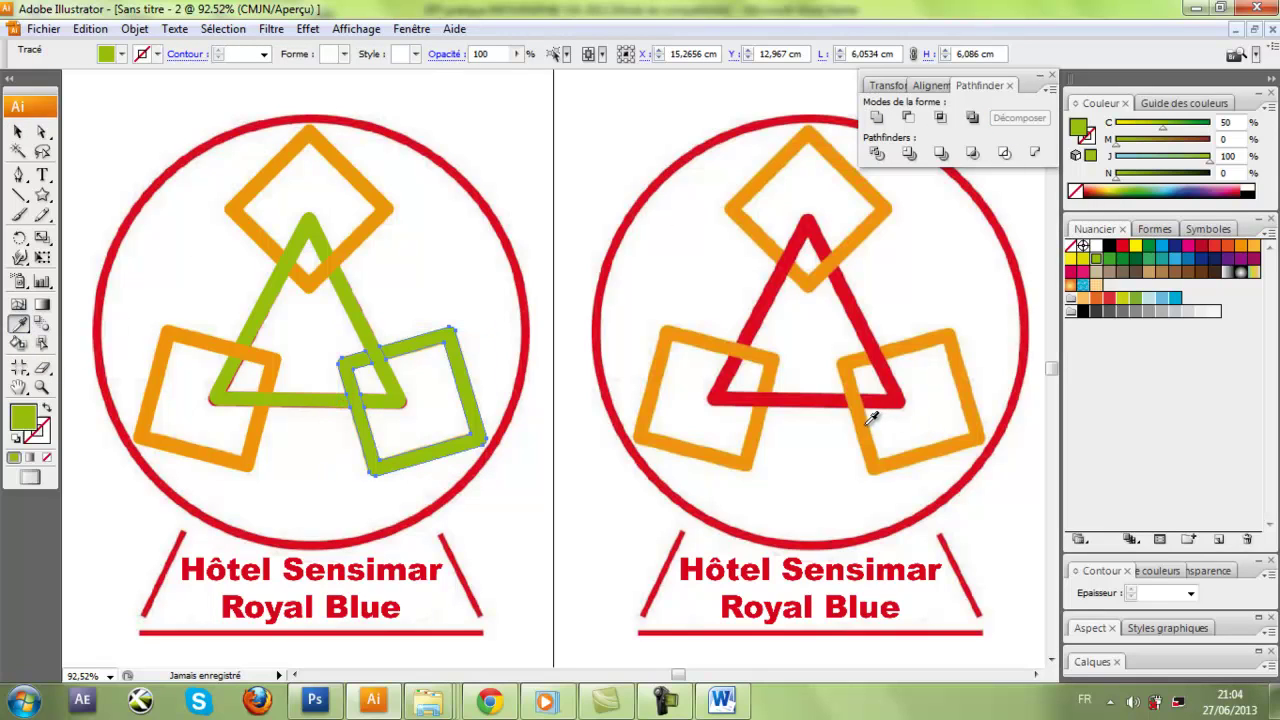
left_click(866, 423)
left_click(18, 131)
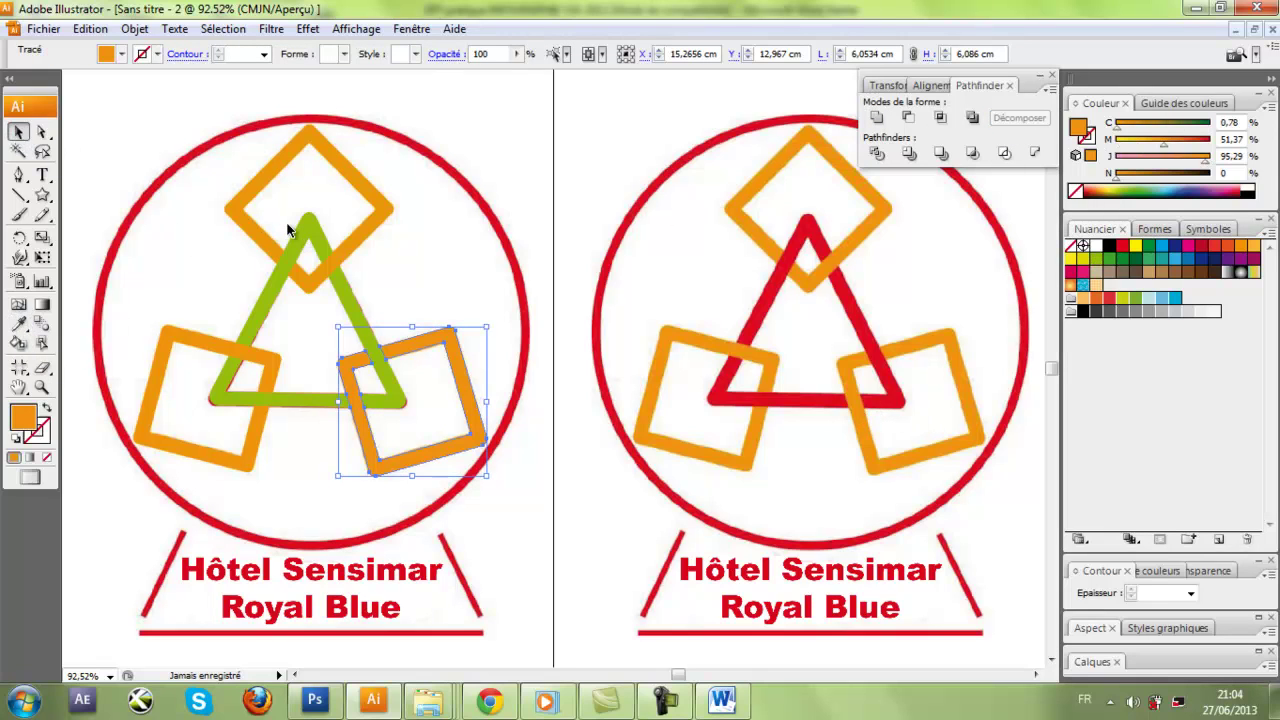
left_click(303, 234)
left_click(289, 270, "shift")
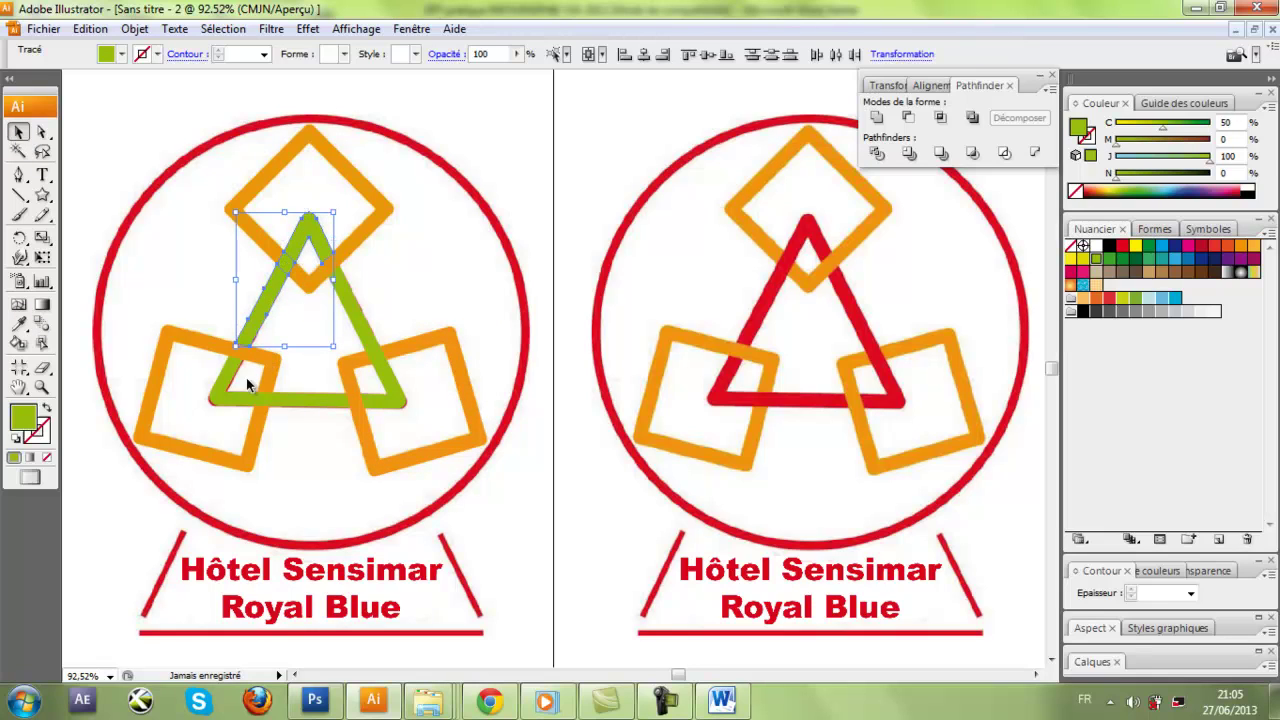
Step: Unite and expand the triangle's pieces, then eyedrop the original triangle's red onto it
left_click(226, 398, "shift")
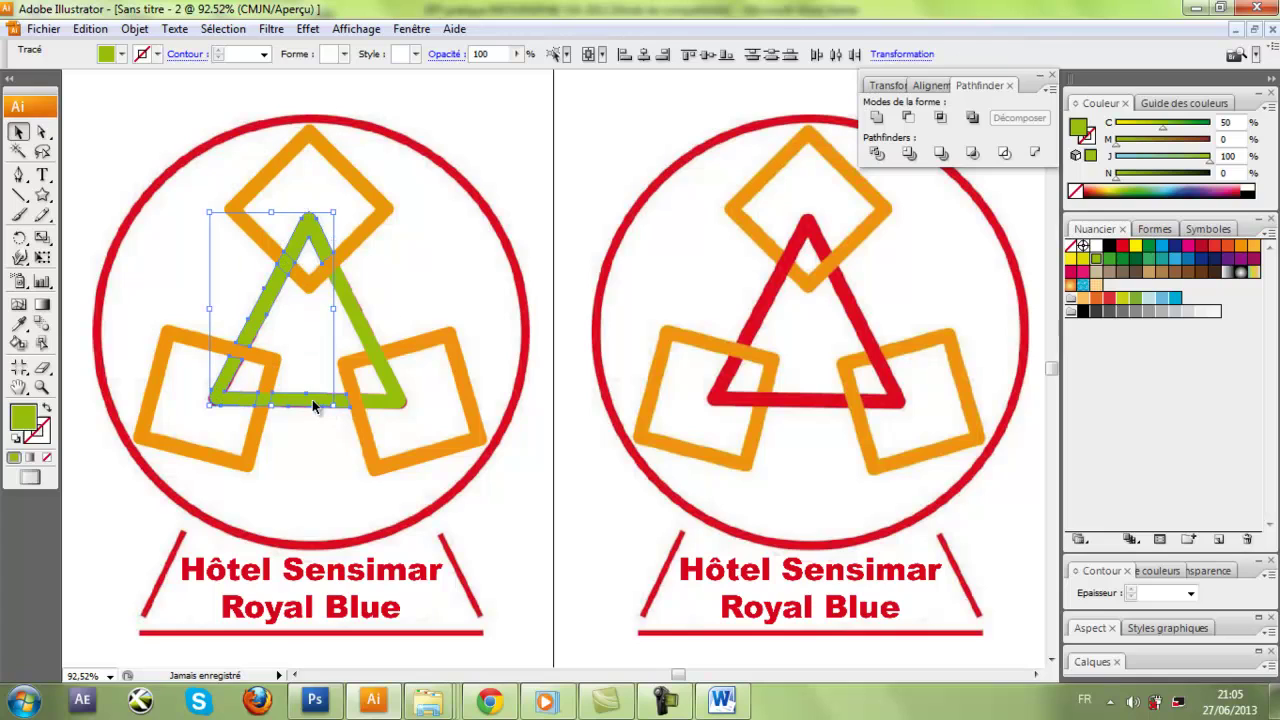
left_click(313, 399, "shift")
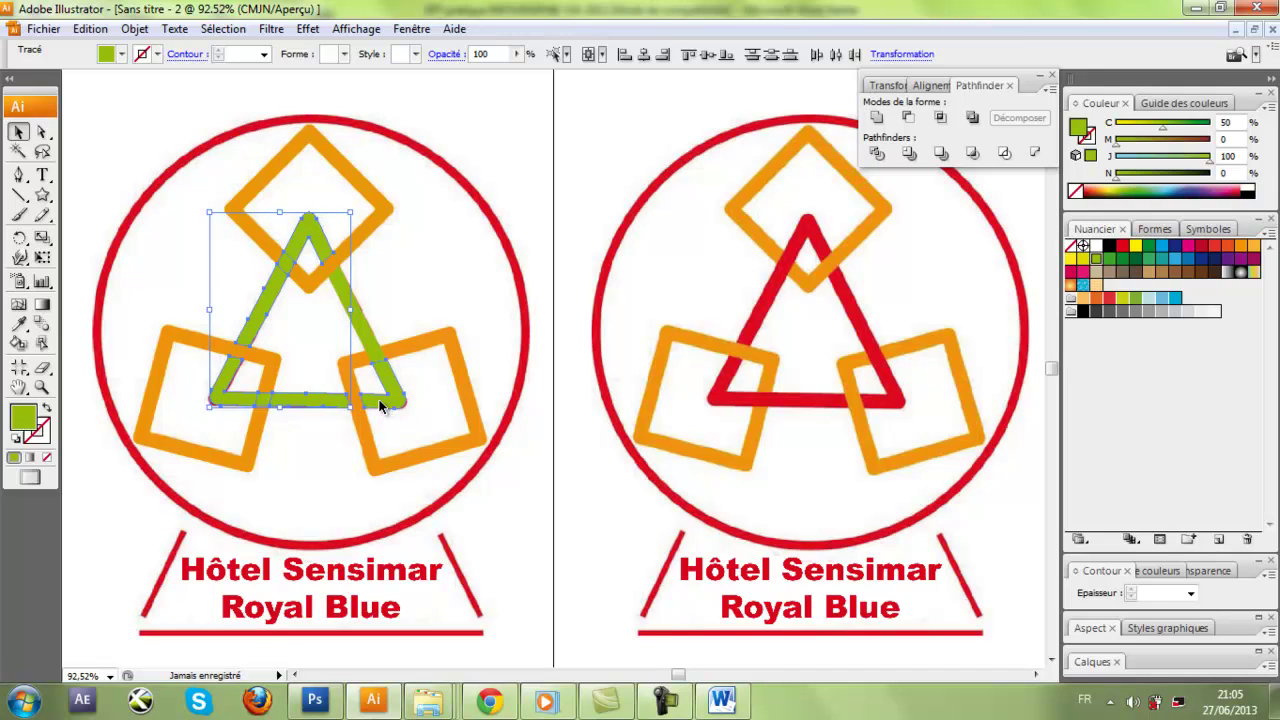
left_click(385, 358, "shift")
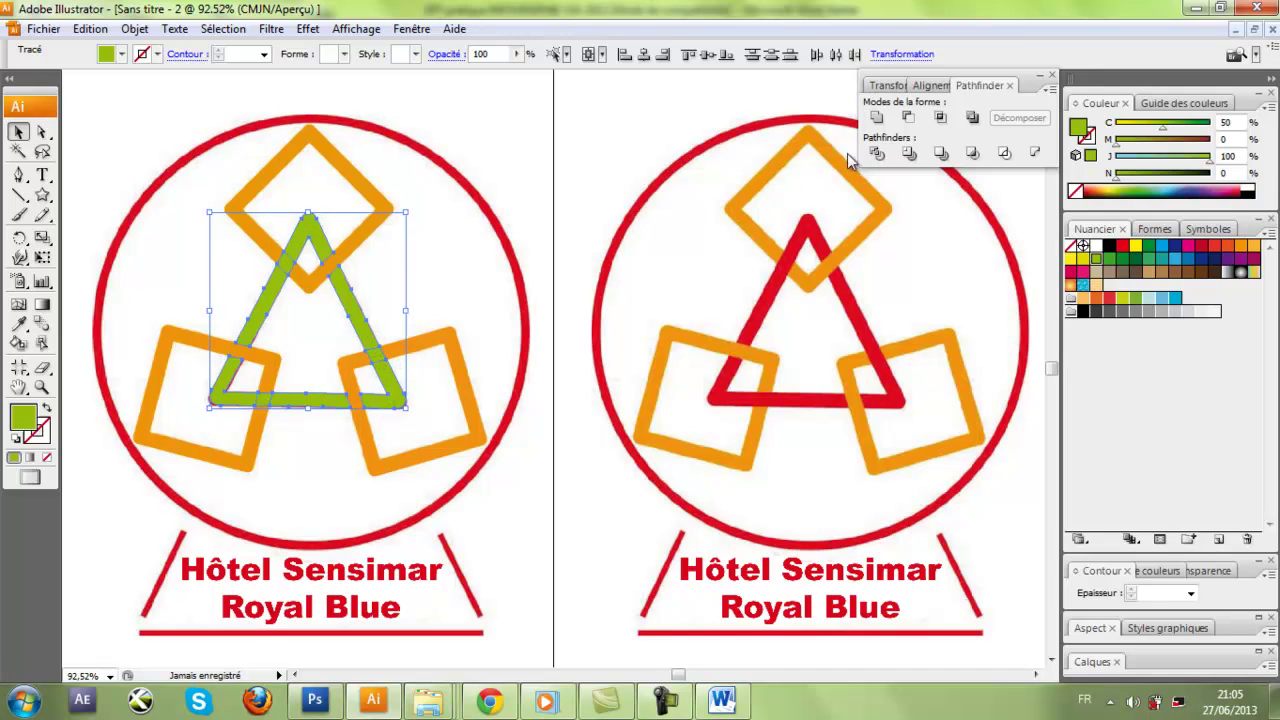
left_click(876, 117)
left_click(1019, 117)
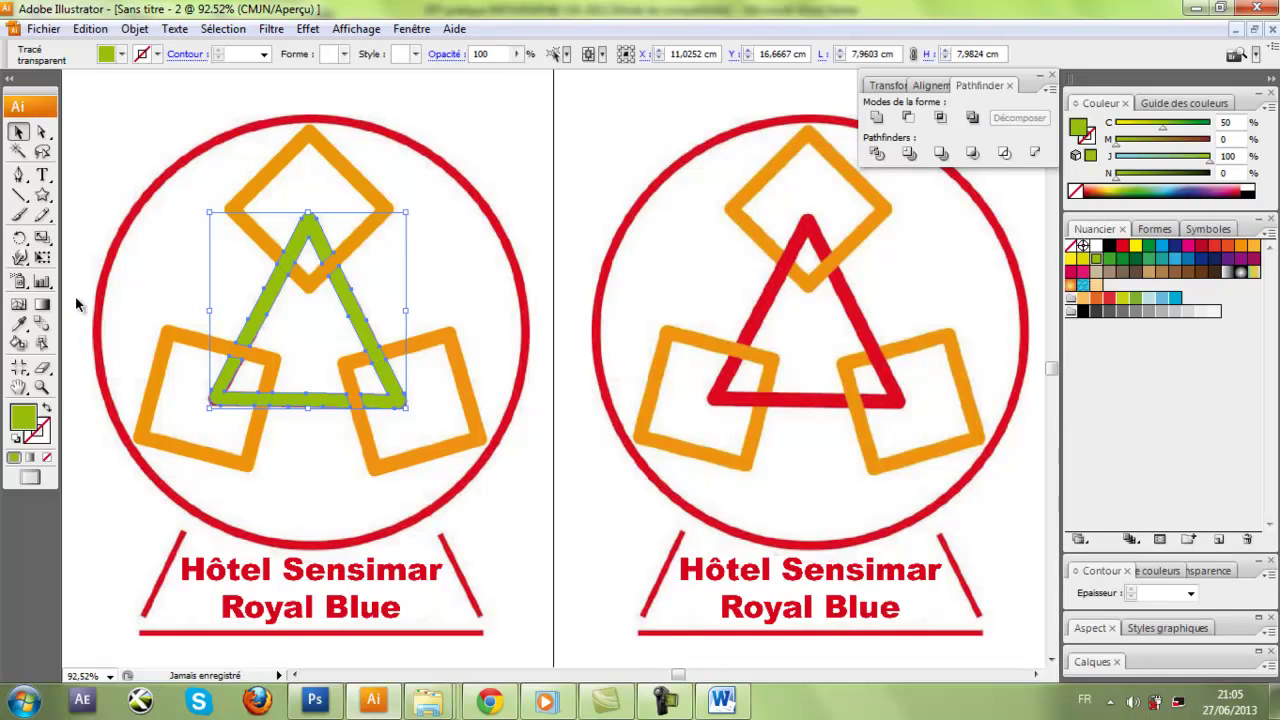
left_click(19, 323)
left_click(773, 282)
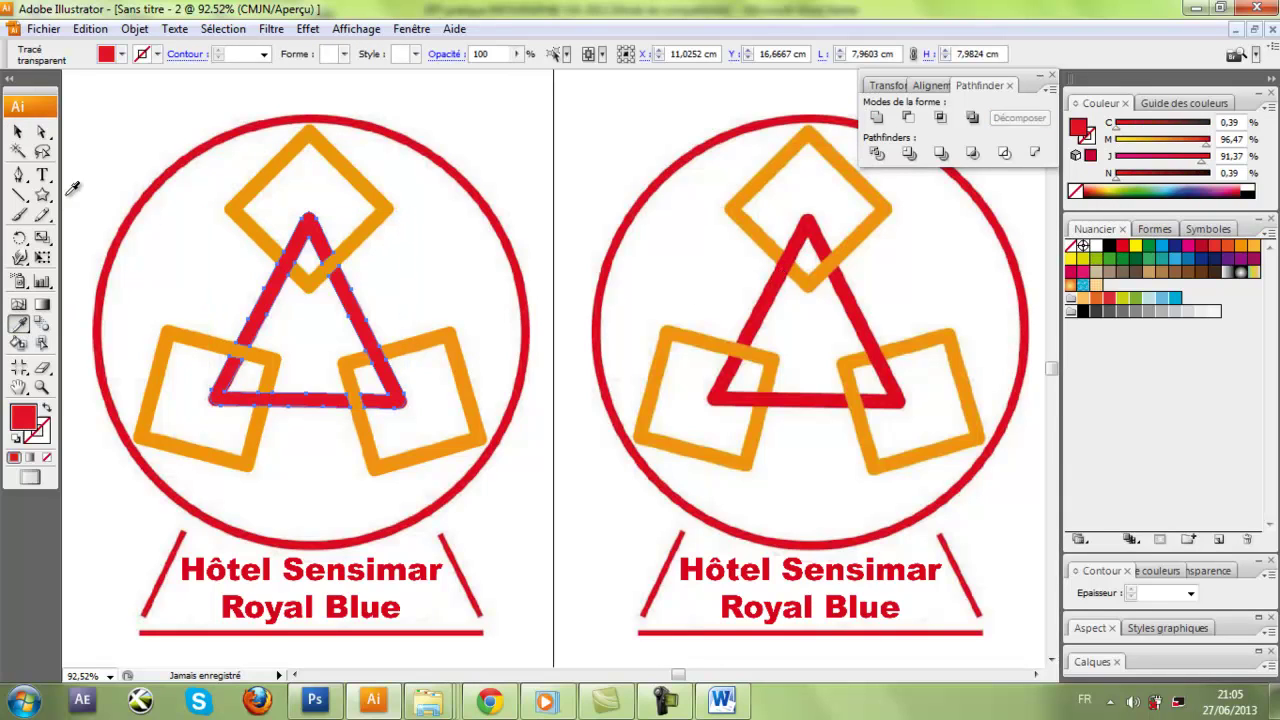
key("v")
left_click(228, 250)
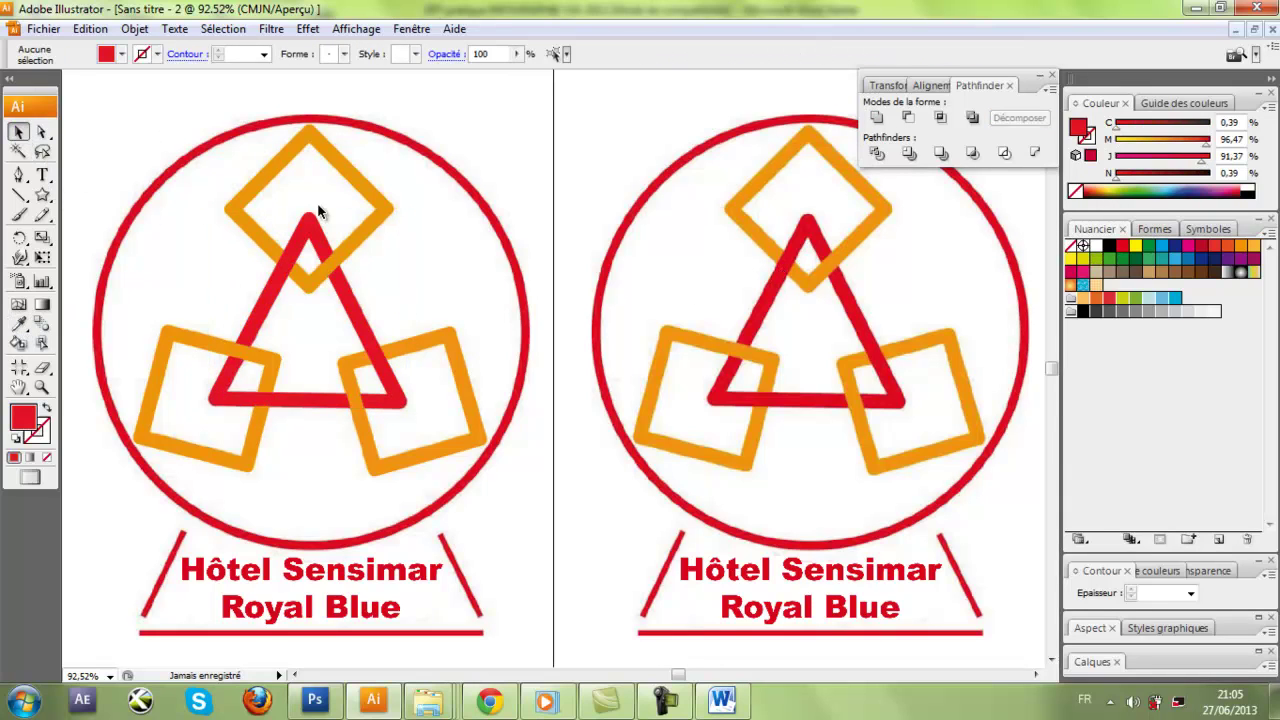
Step: Scroll the view, undo an accidental move of the original image, and deselect it
scroll(405, 365, "left", 1)
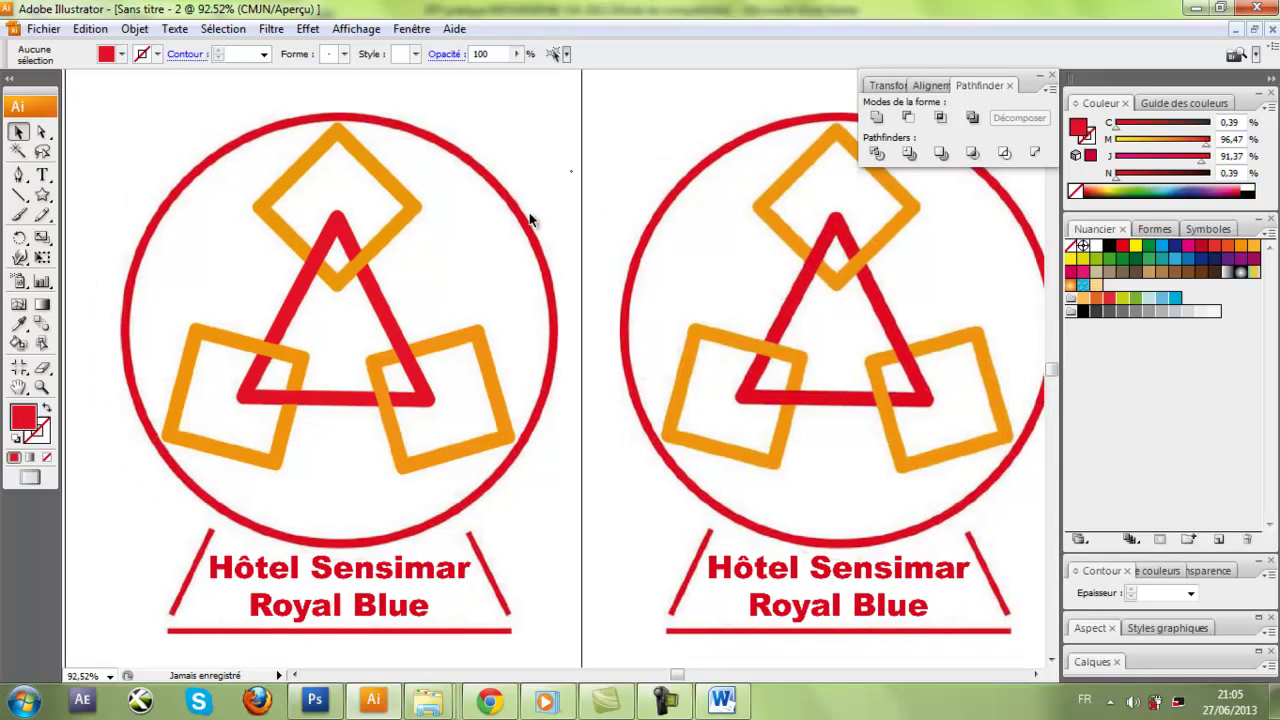
left_click_drag(658, 190, 693, 240)
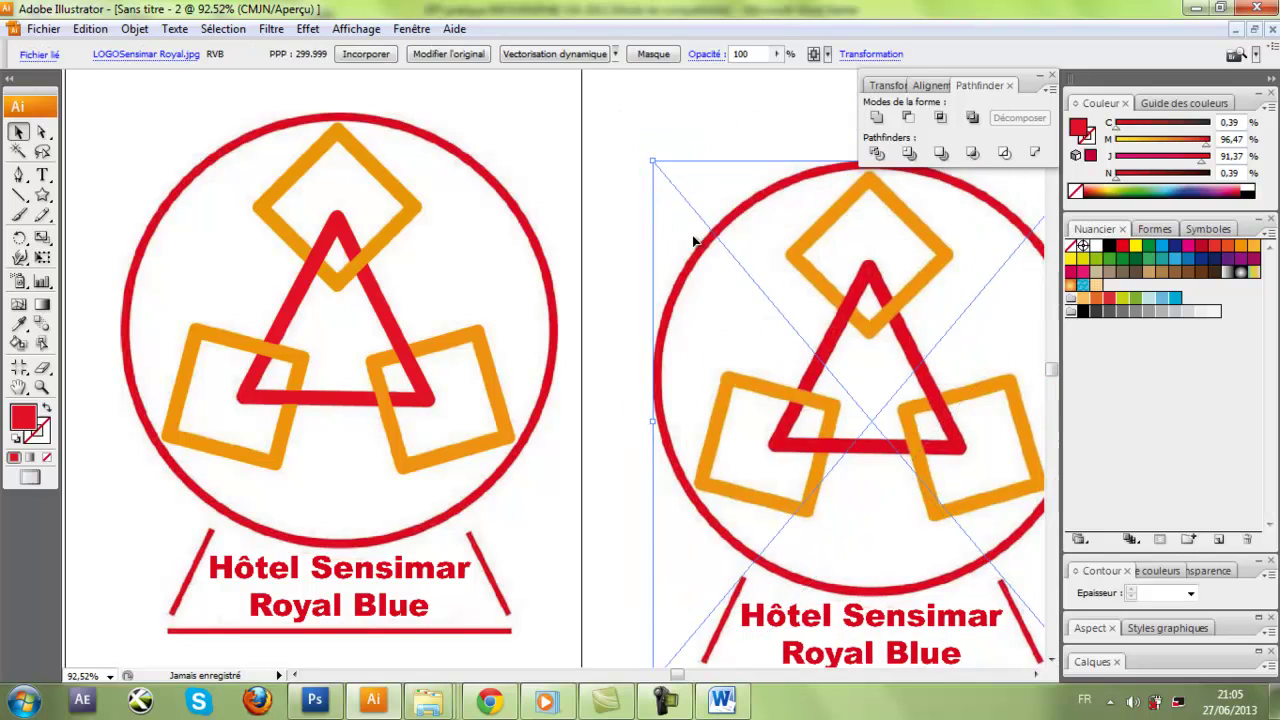
key("ctrl+z")
left_click(590, 158)
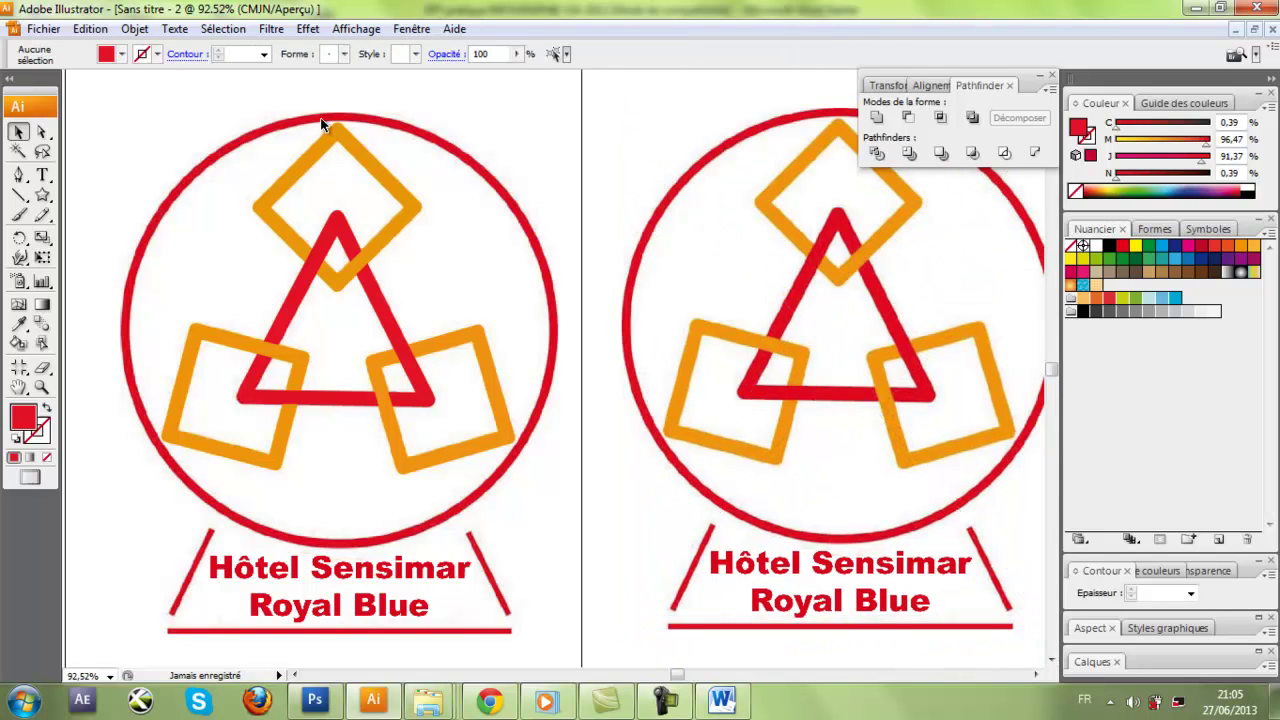
Step: Draw an Ellipse-tool circle sized to the logo's outer red ring, then delete it
left_click_drag(42, 195, 90, 245)
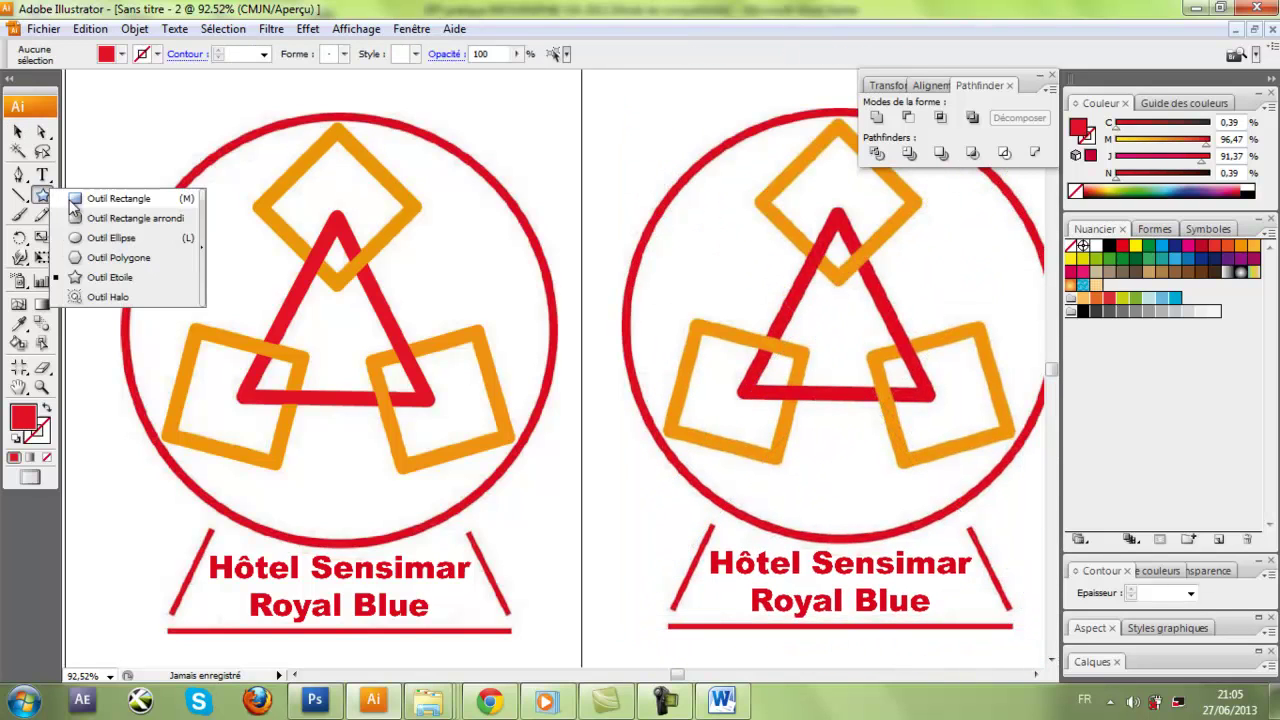
left_click(90, 240)
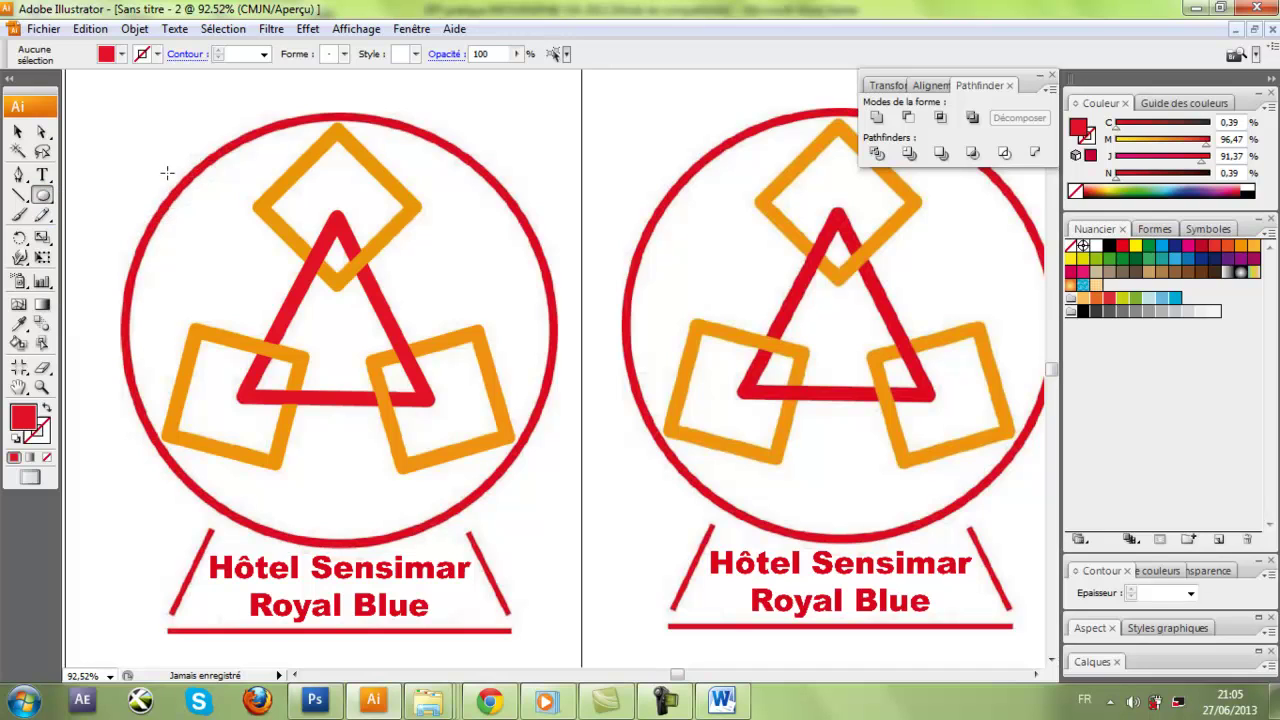
left_click_drag(167, 173, 513, 503)
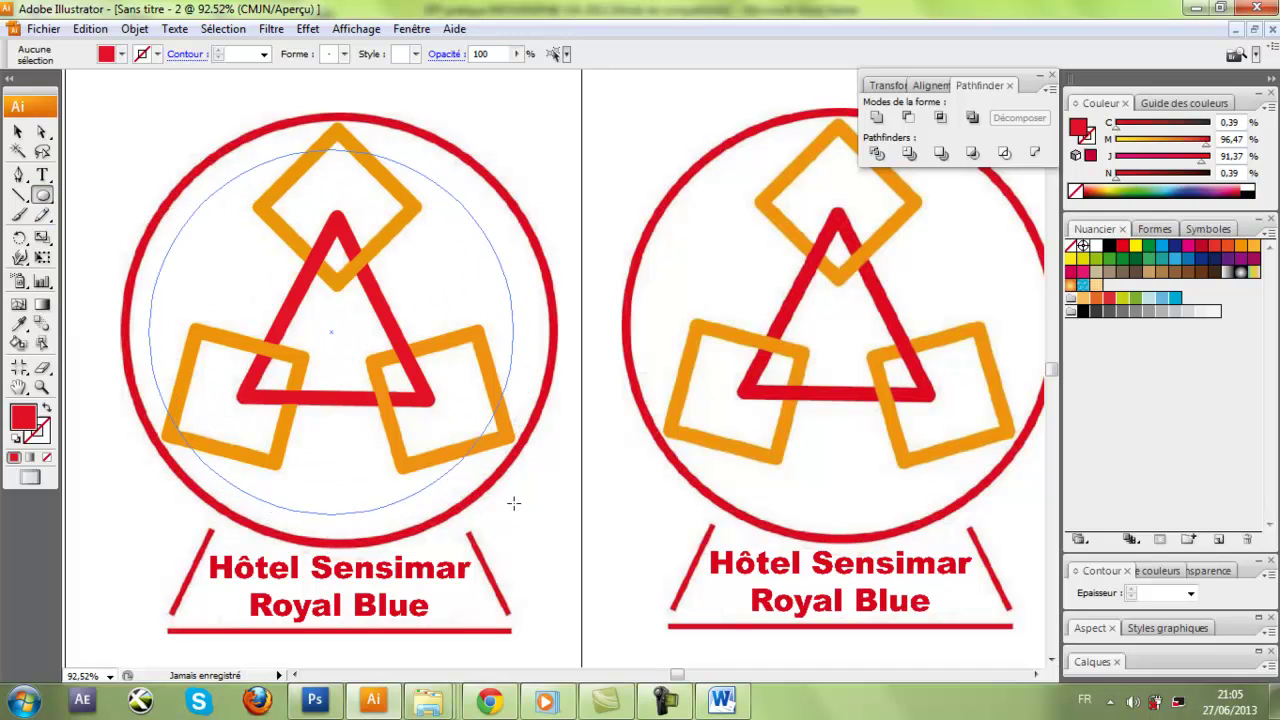
left_click_drag(513, 503, 557, 533)
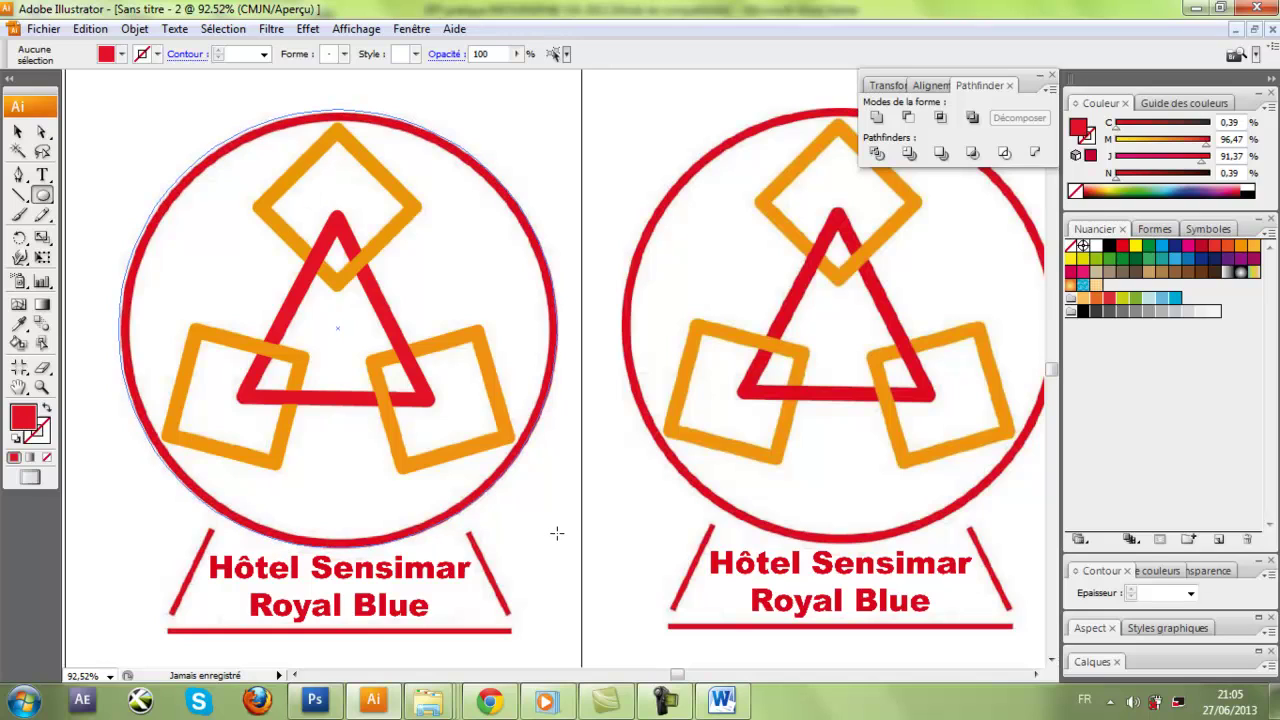
left_click_drag(557, 533, 555, 531)
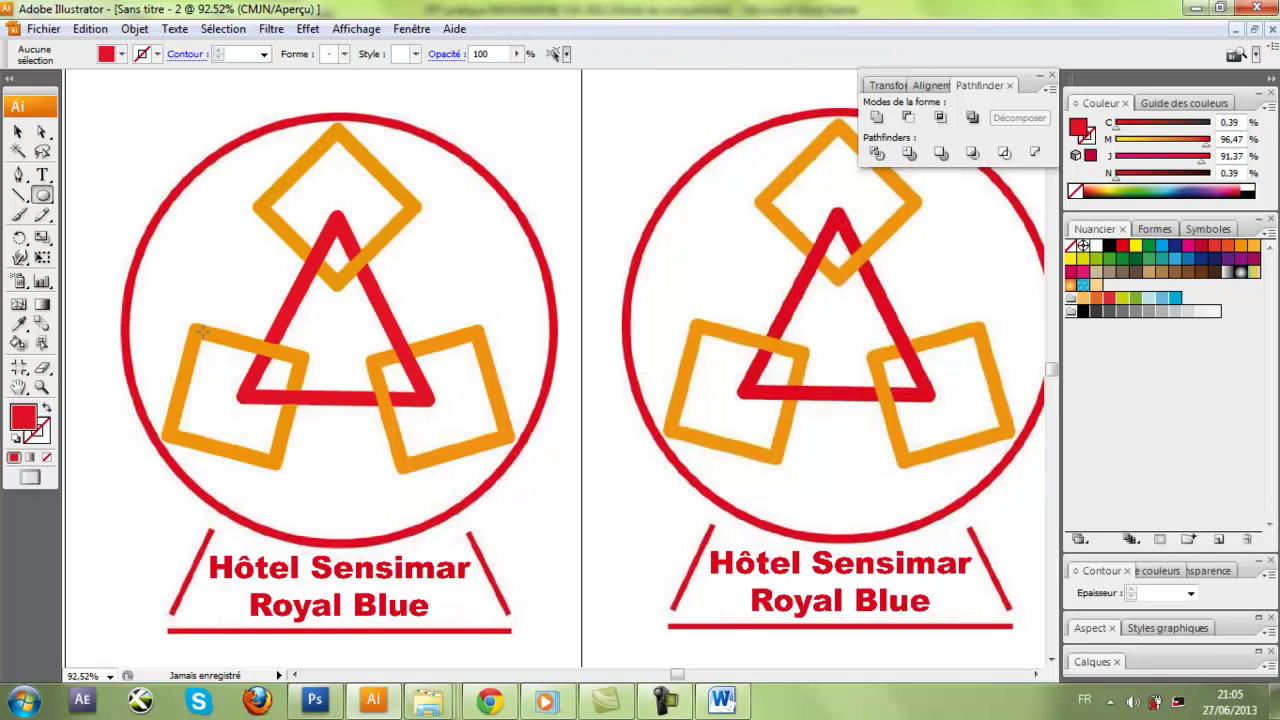
key("Delete")
Step: Draw a new circle over the outer ring, Minus Front the overlapping circles, and expand the ring
mouse_move(173, 204)
left_mouse_down()
mouse_move(433, 410)
mouse_move(498, 493)
left_mouse_up()
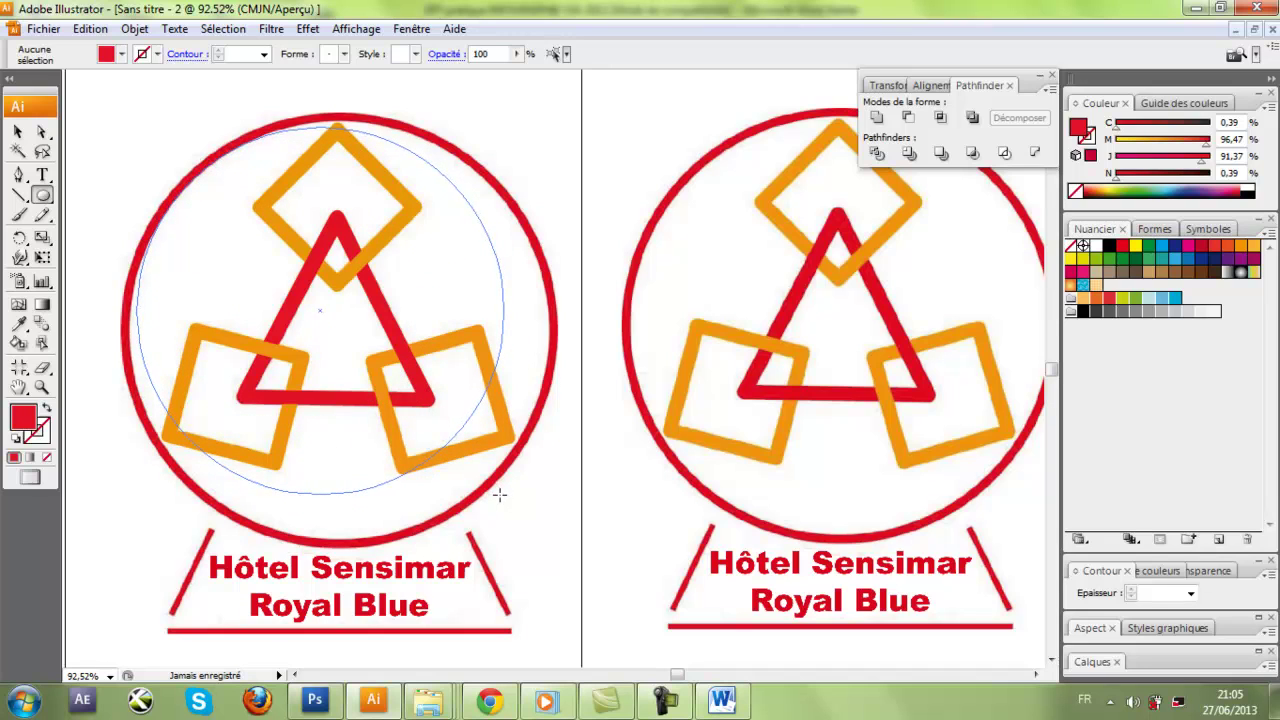
left_click_drag(498, 493, 548, 536)
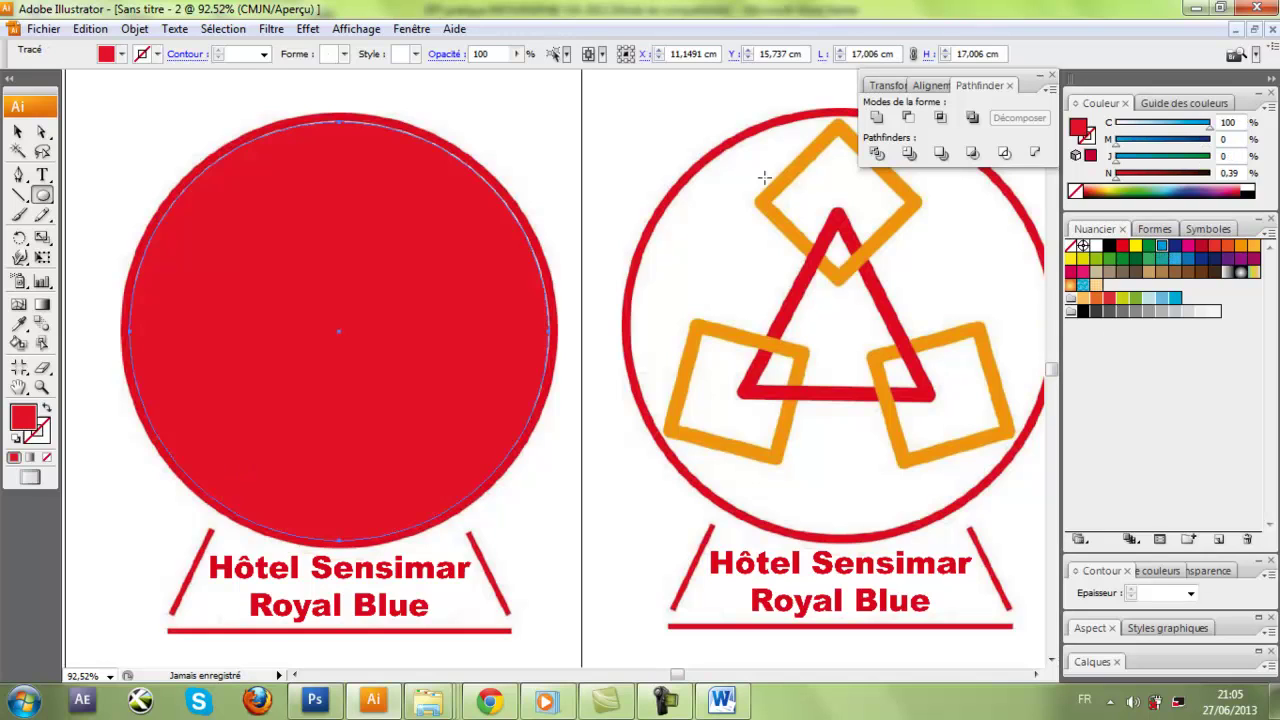
key("ctrl+z")
left_click(18, 131)
left_click(103, 118)
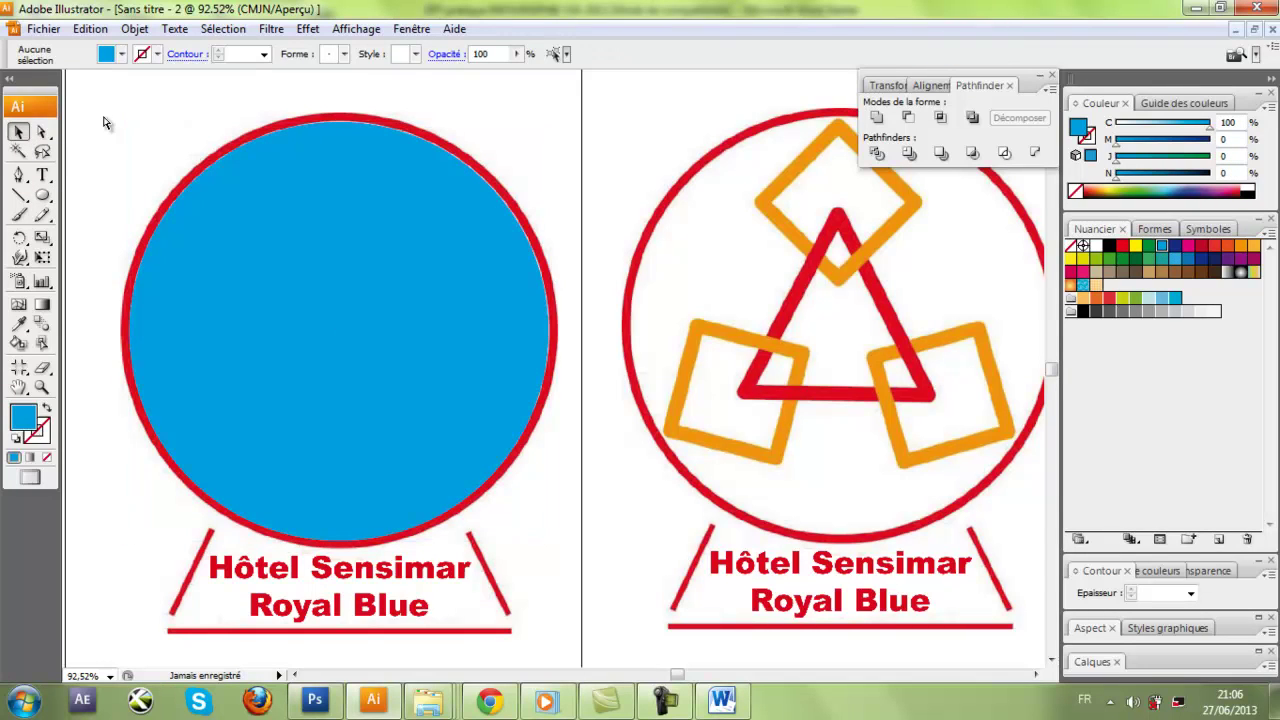
key("ctrl+a")
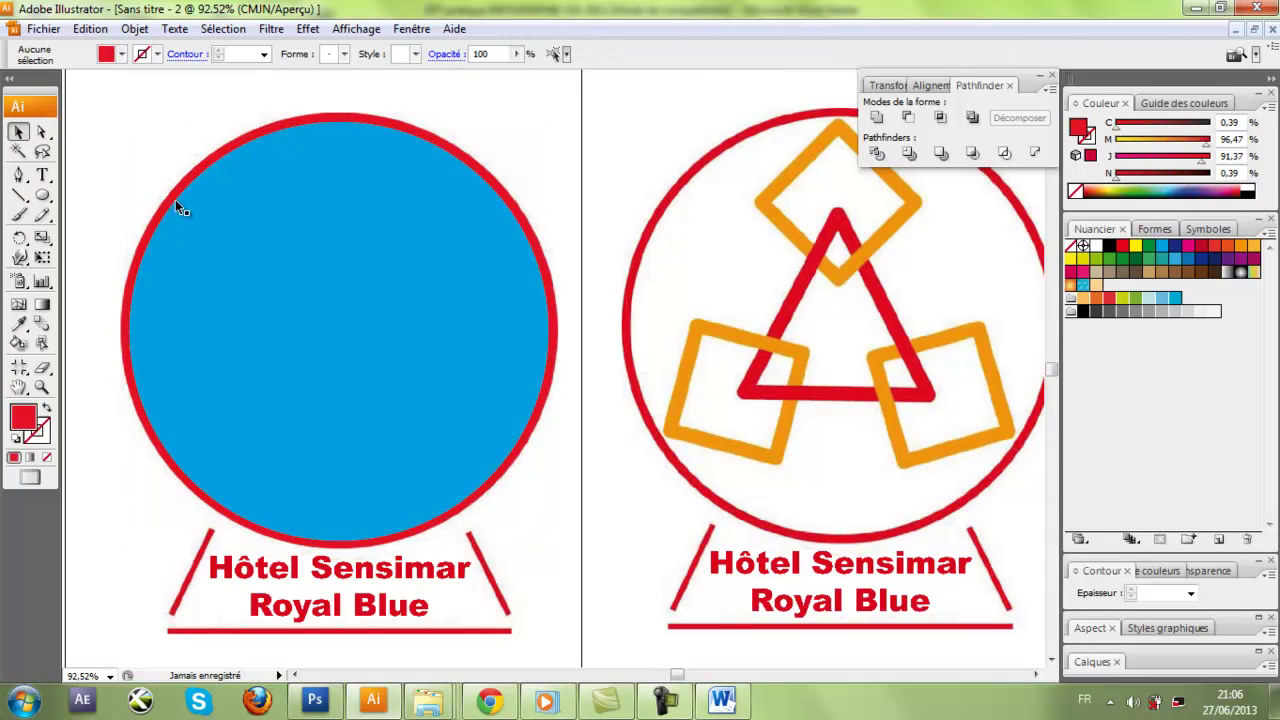
left_click_drag(133, 147, 172, 194)
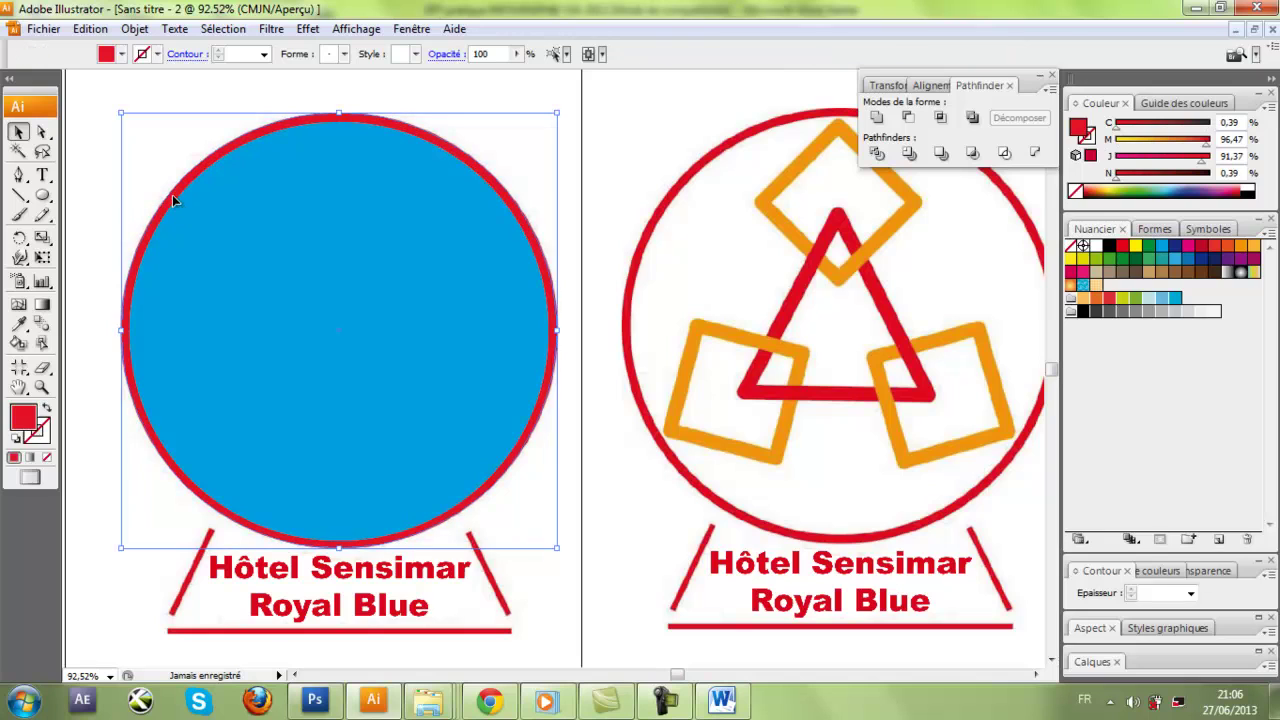
left_click(908, 117)
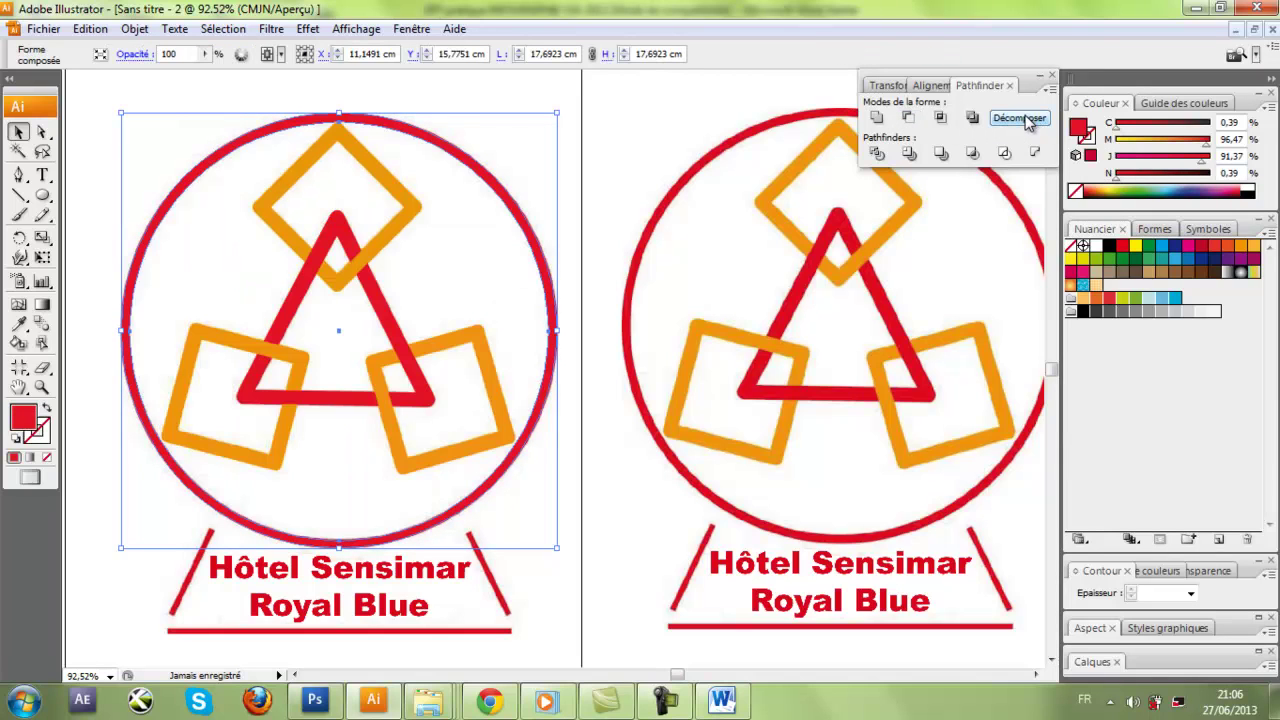
left_click(1020, 118)
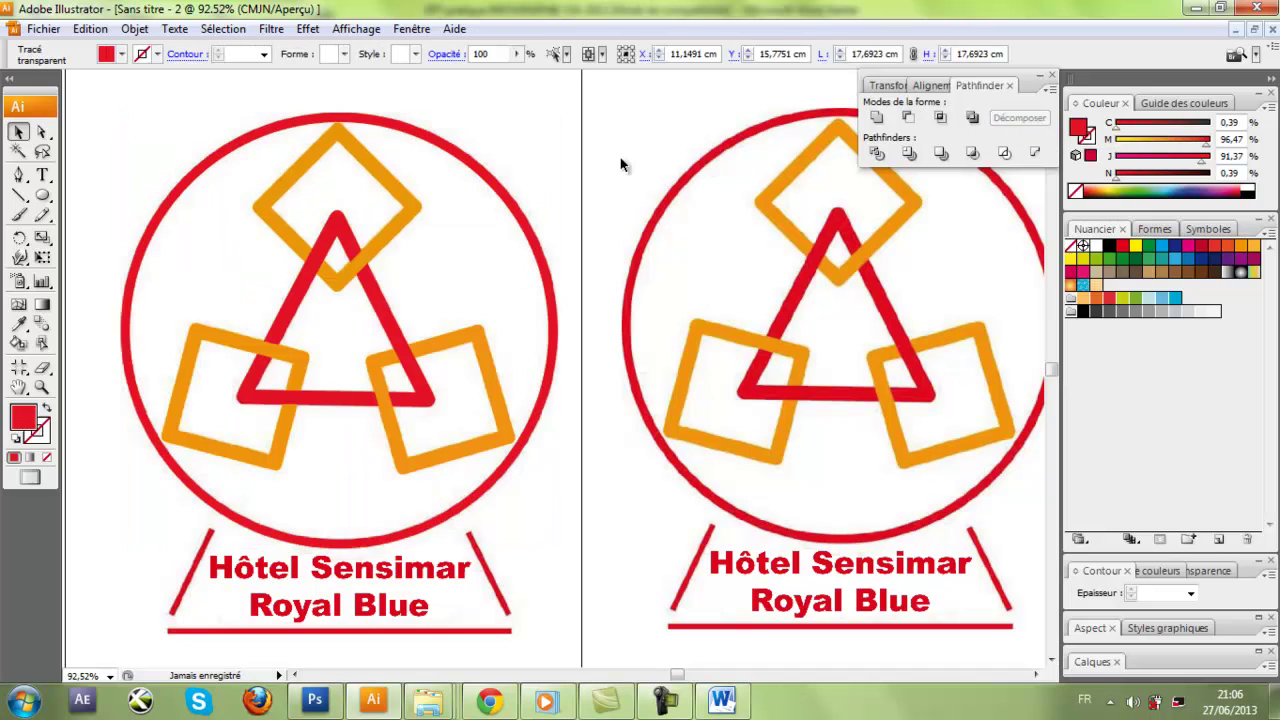
left_click(517, 92)
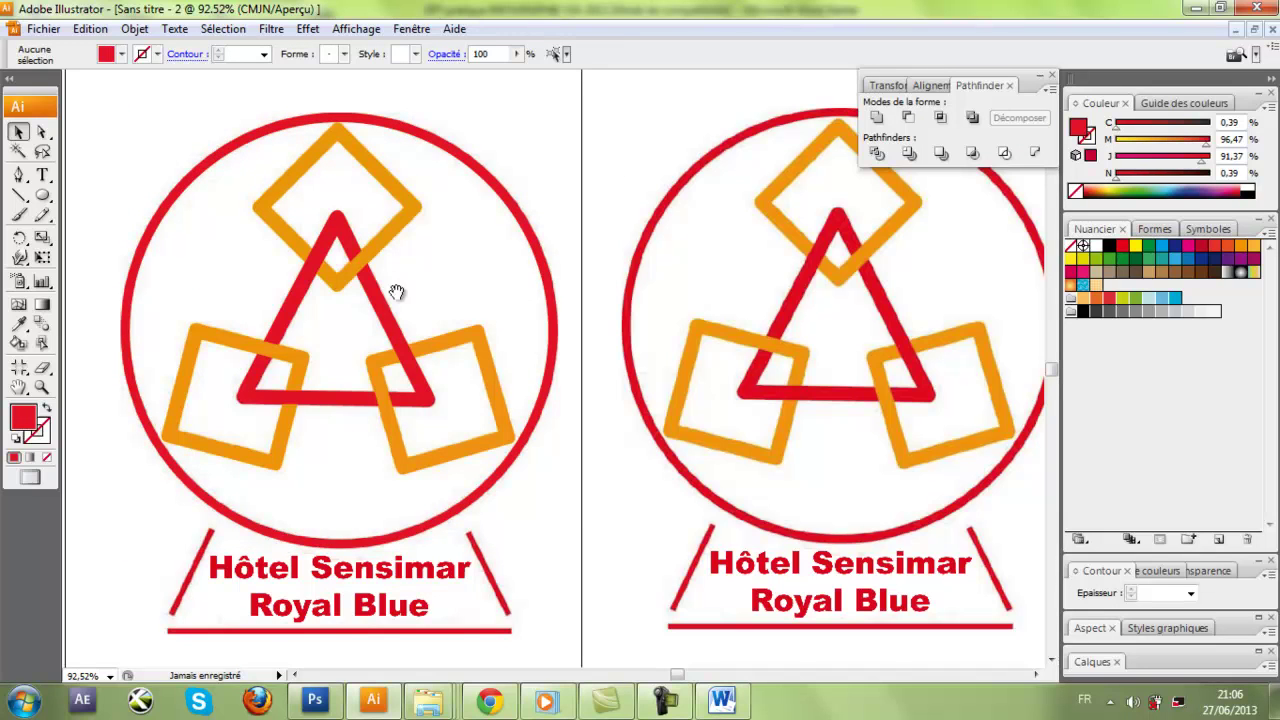
Step: Zoom in on the hotel name and draw rectangles over the red bottom bar and left slanted stroke
scroll(411, 316, "up", 1)
scroll(413, 318, "down", 3)
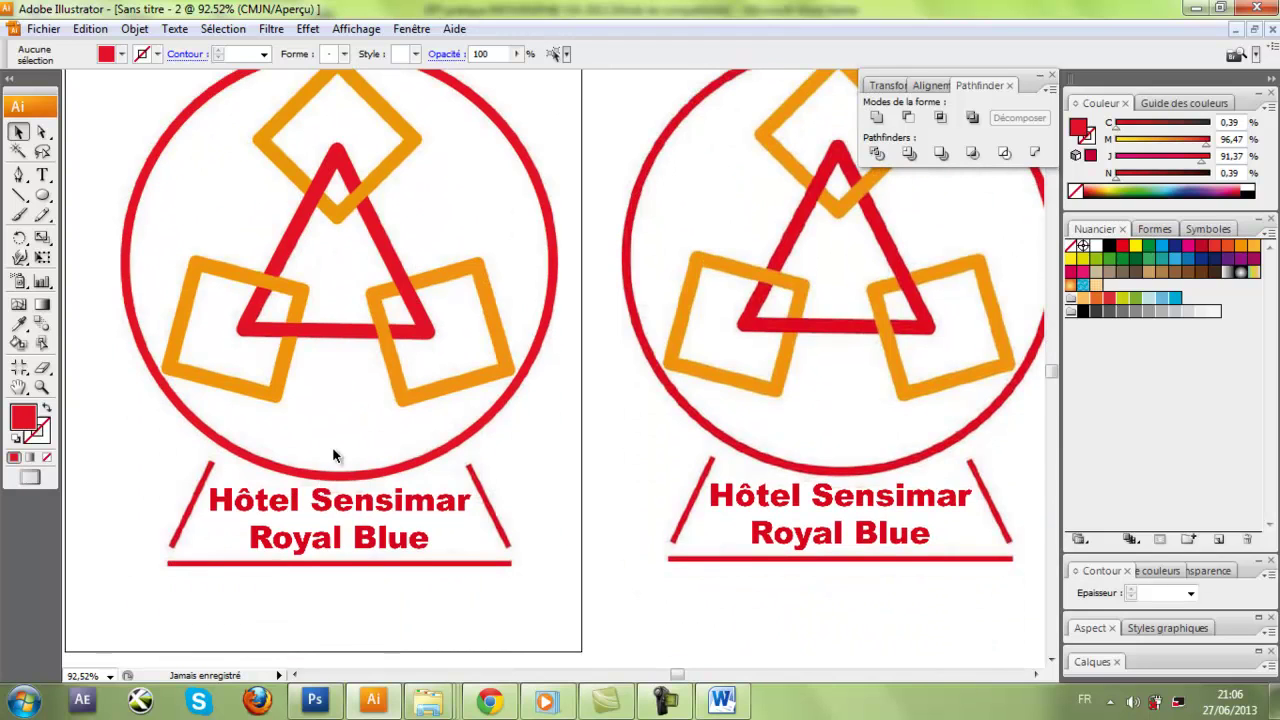
scroll(334, 456, "up", 6)
scroll(350, 443, "down", 2)
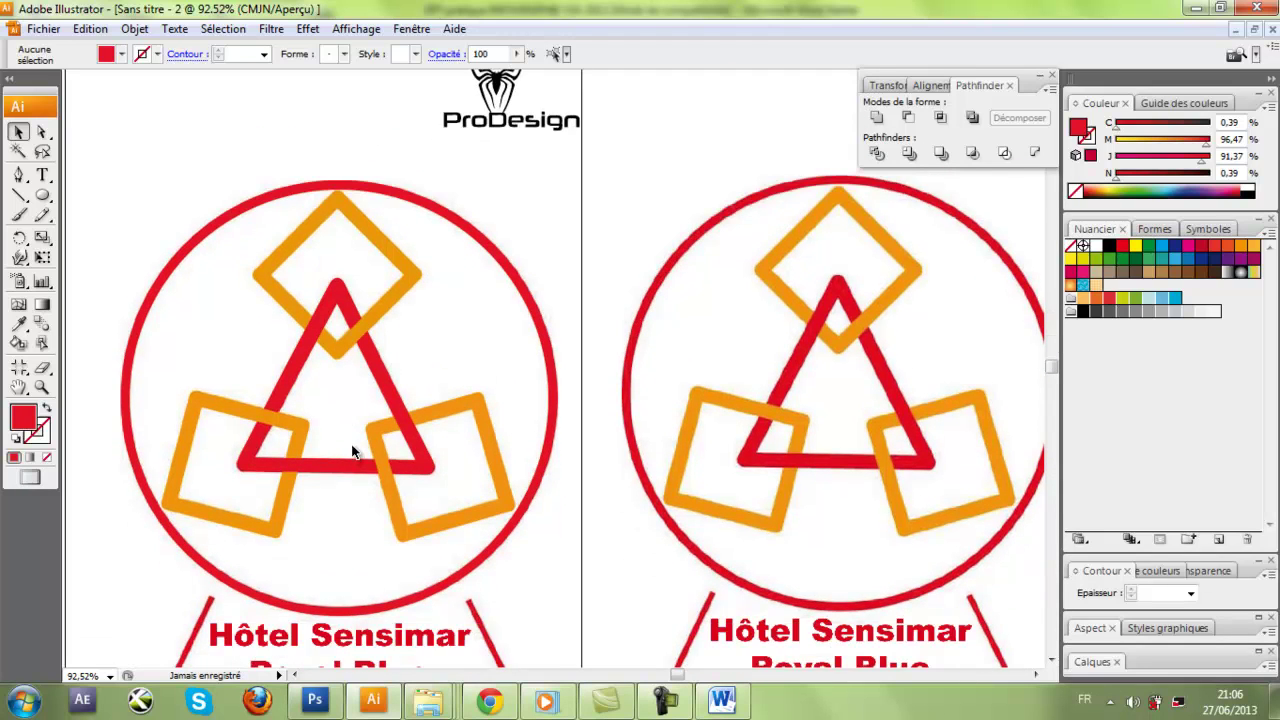
scroll(351, 440, "down", 5)
scroll(491, 471, "down", 1)
scroll(491, 471, "down", 1)
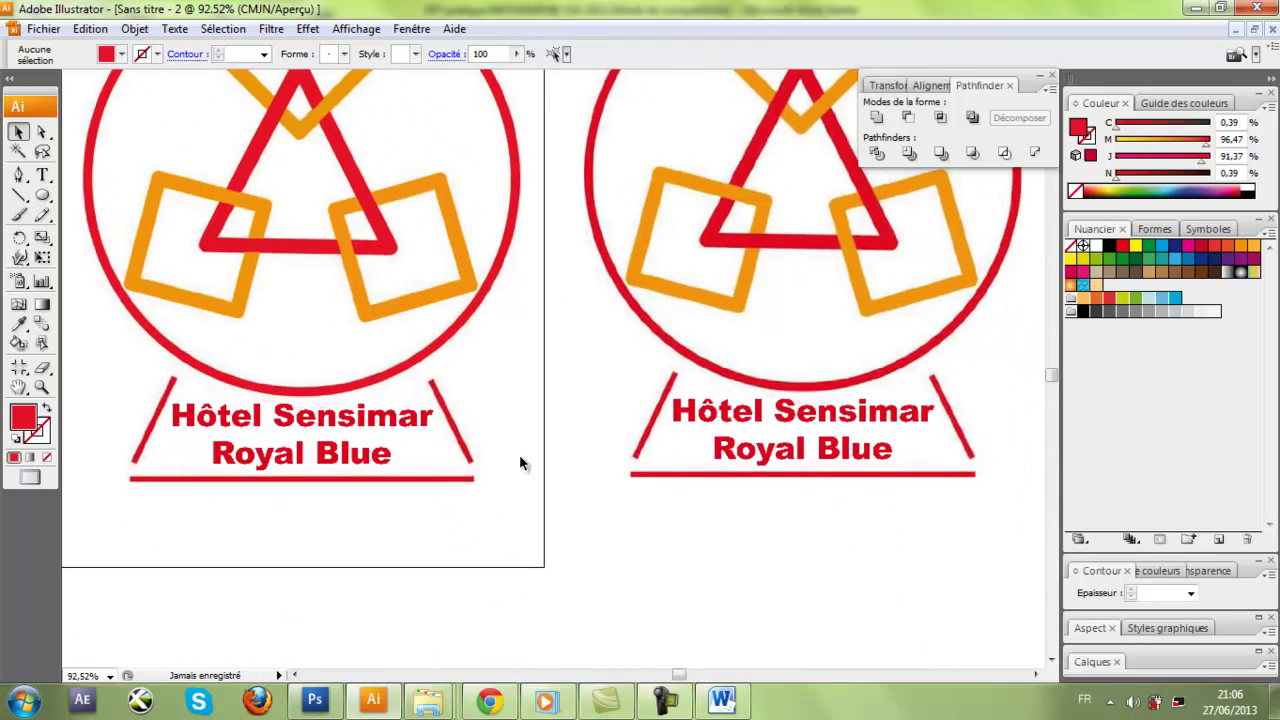
left_click_drag(150, 448, 309, 428)
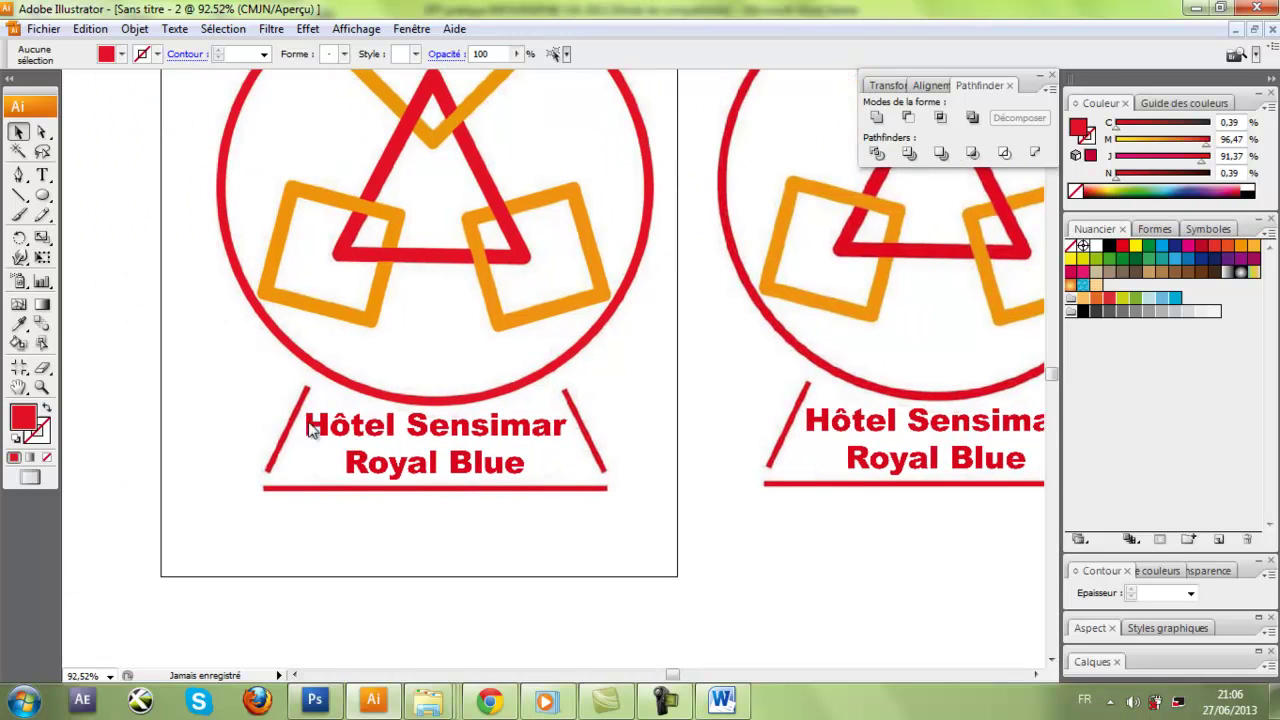
mouse_move(42, 195)
left_mouse_down()
mouse_move(77, 209)
mouse_move(118, 198)
left_mouse_up()
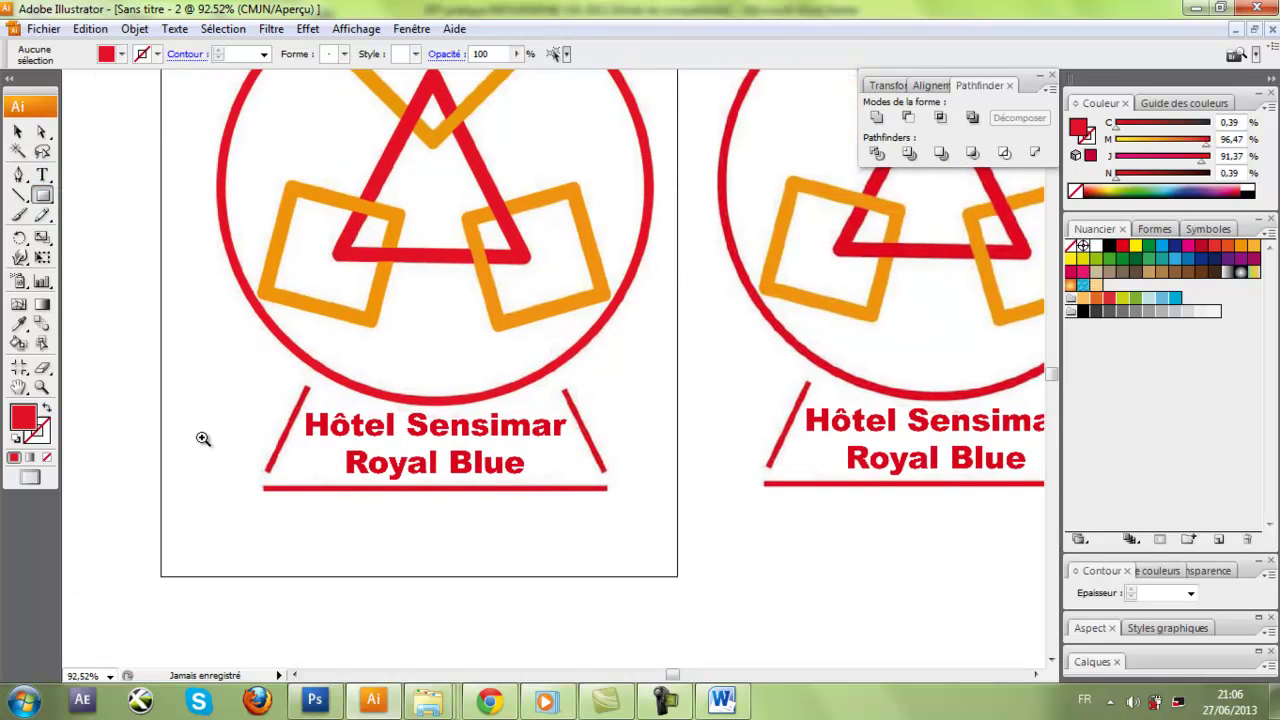
left_click_drag(200, 437, 691, 557)
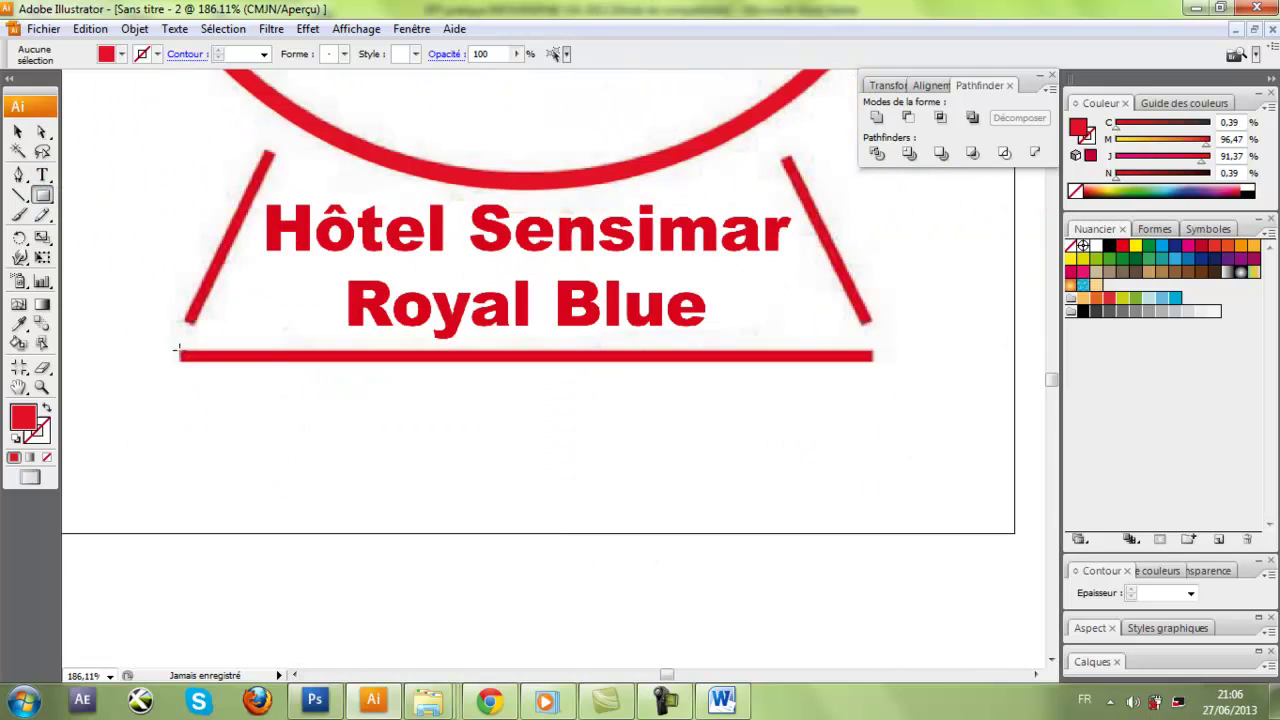
left_click_drag(179, 349, 871, 364)
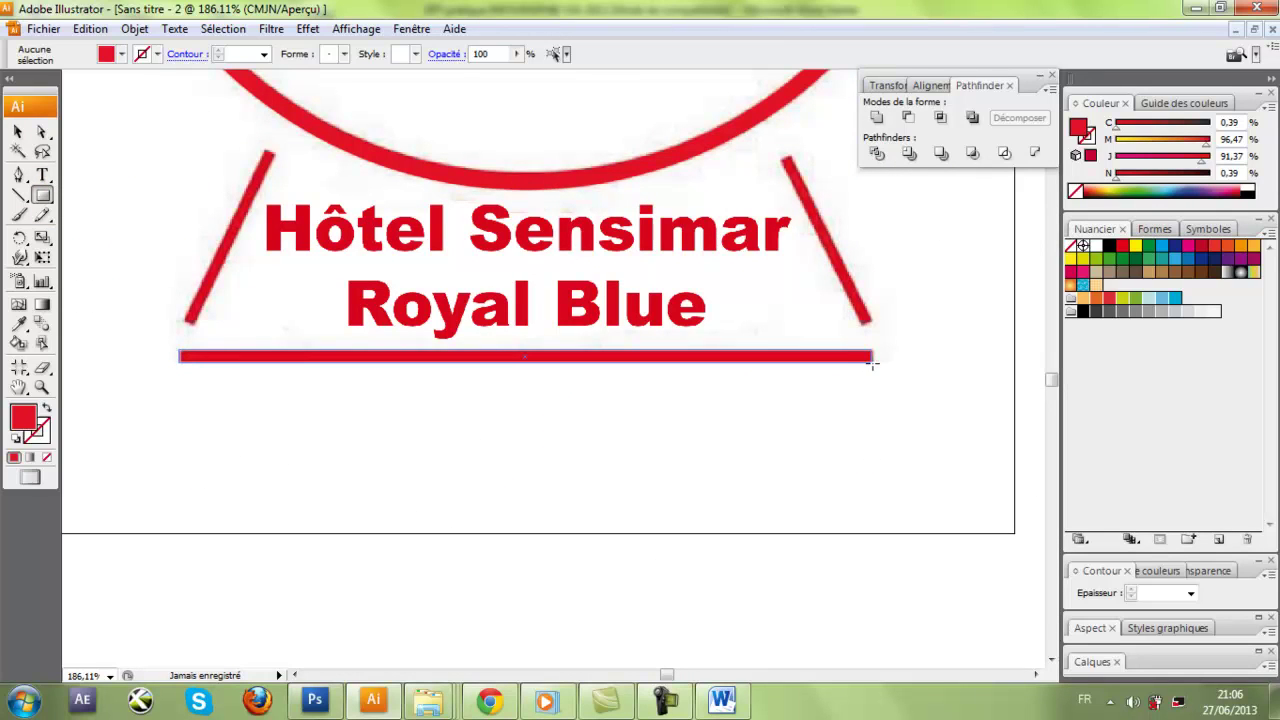
scroll(881, 288, "up", 3)
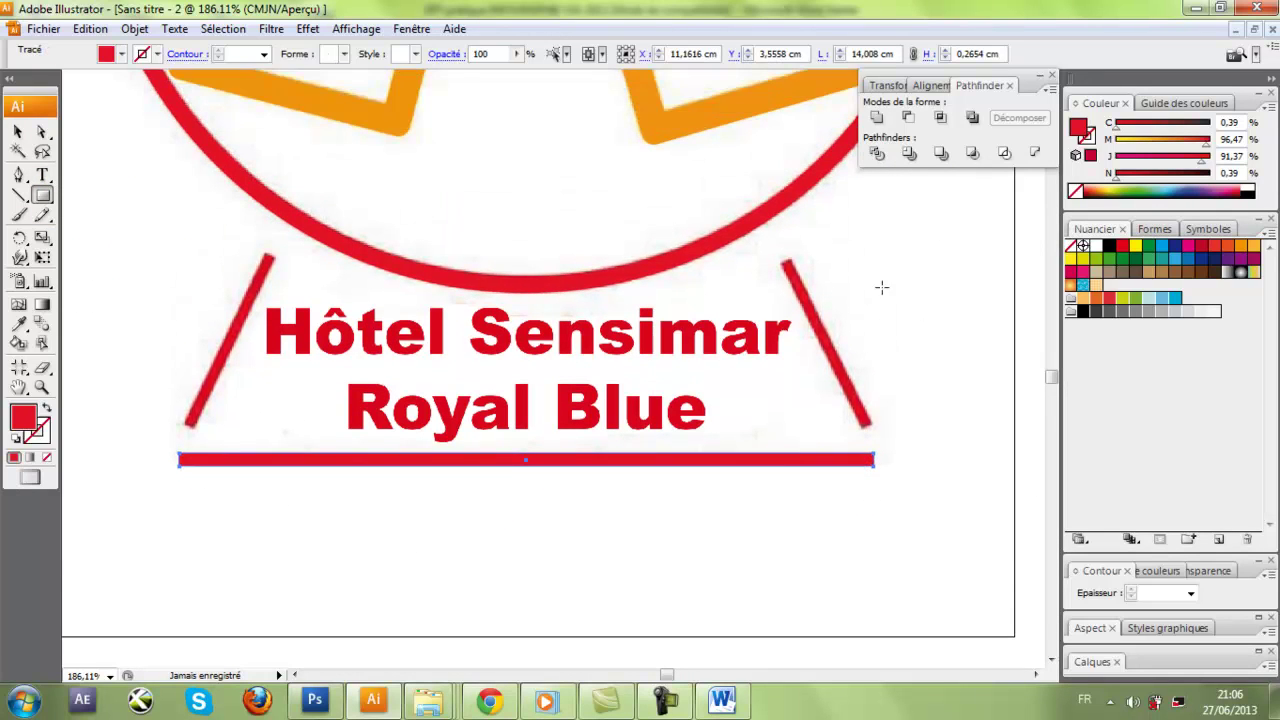
left_click_drag(238, 257, 243, 413)
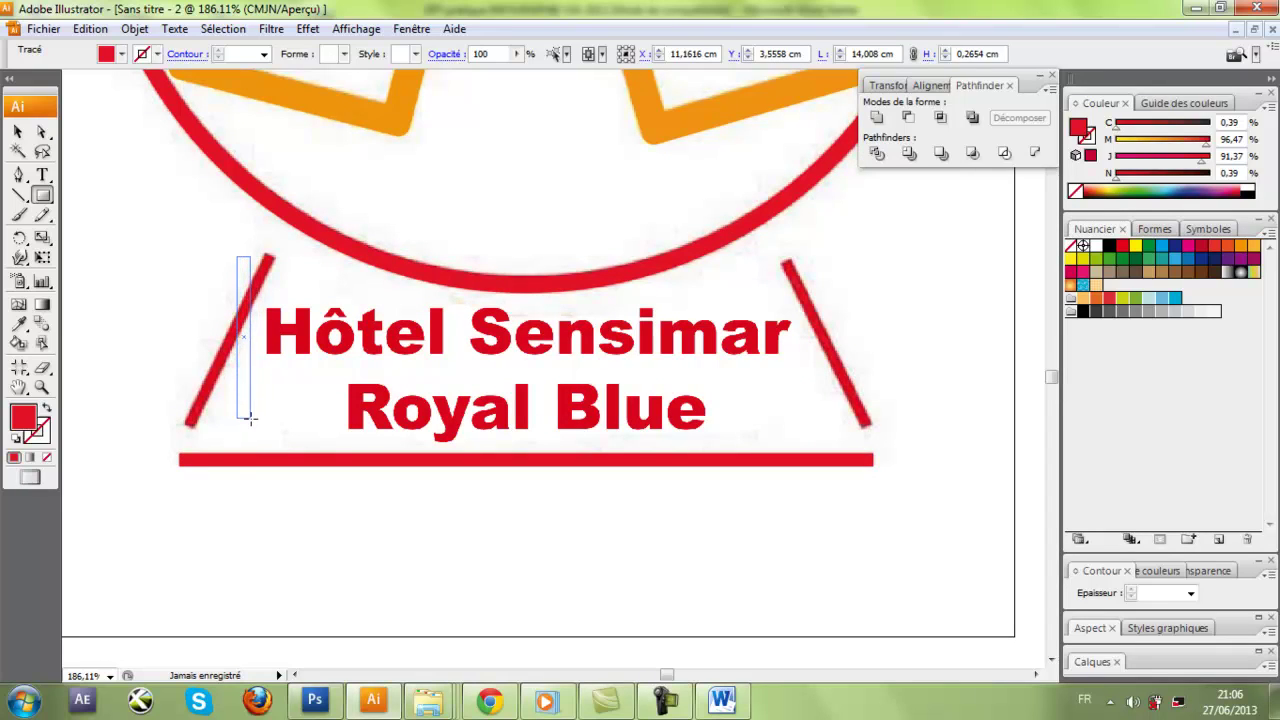
Step: Draw a small bar, tilt it to the left diagonal's angle, and colour it green
left_click_drag(243, 413, 247, 418)
key("v")
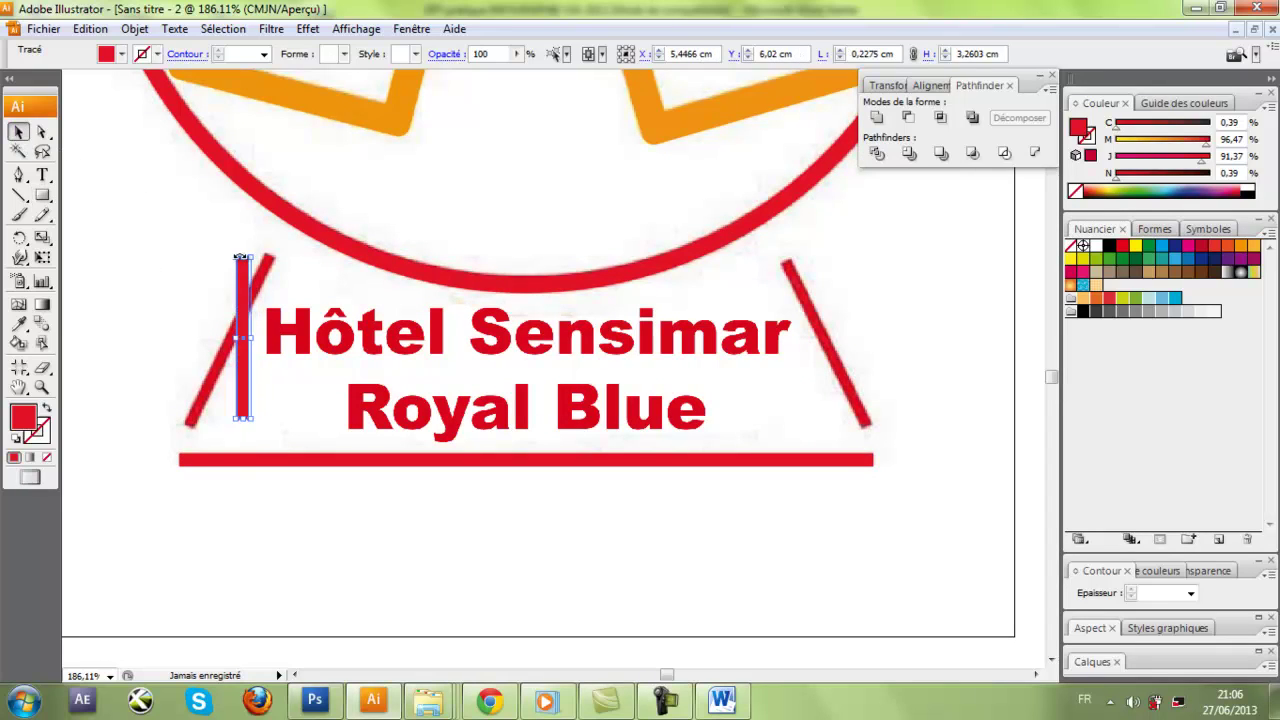
mouse_move(250, 254)
left_mouse_down()
mouse_move(282, 268)
mouse_move(253, 273)
left_mouse_up()
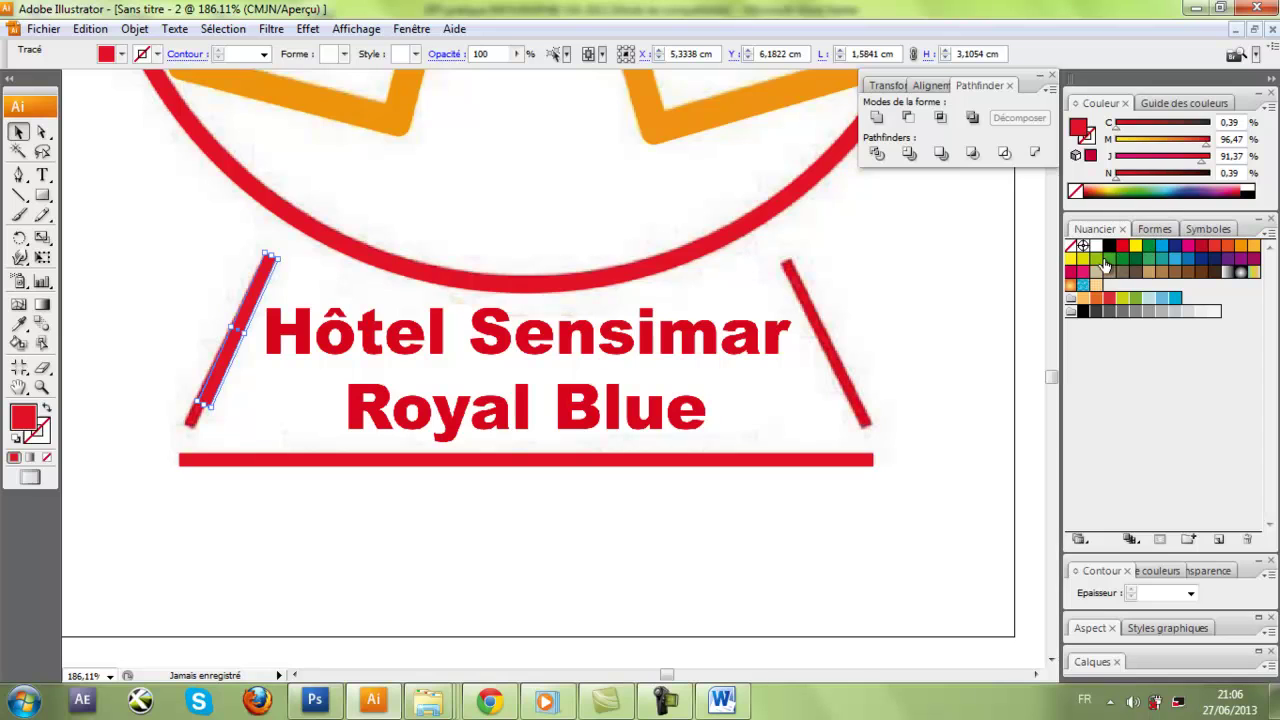
left_click(1097, 258)
Step: Zoom in and fit the green bar over the left diagonal stroke, stretching its top end
key("ctrl+space")
left_click_drag(157, 229, 314, 452)
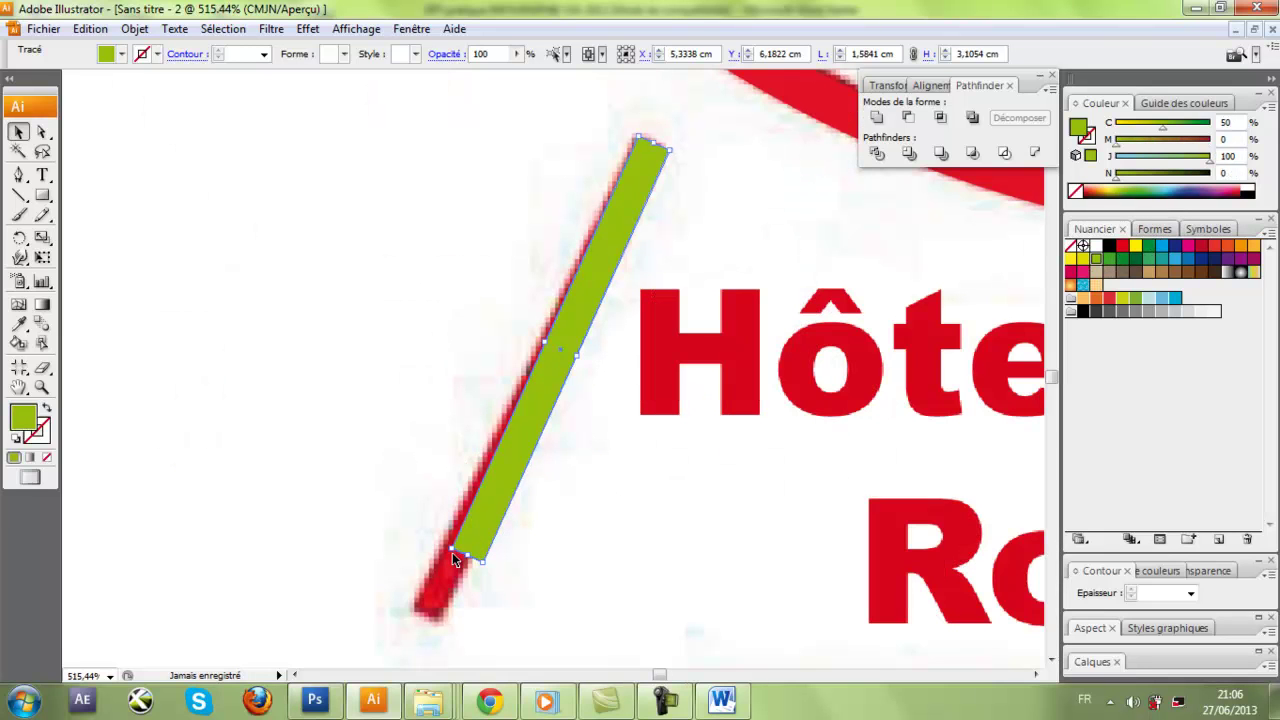
left_click_drag(473, 523, 434, 583)
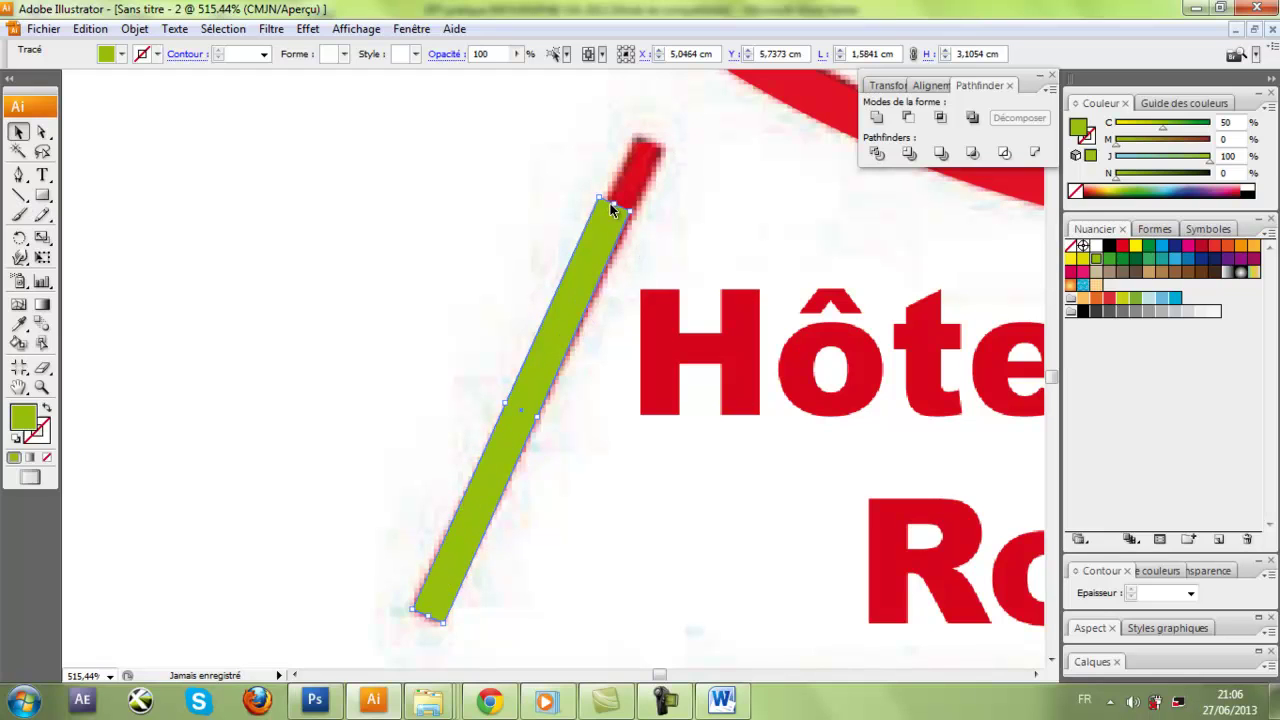
mouse_move(612, 207)
left_mouse_down()
mouse_move(598, 235)
mouse_move(660, 137)
left_mouse_up()
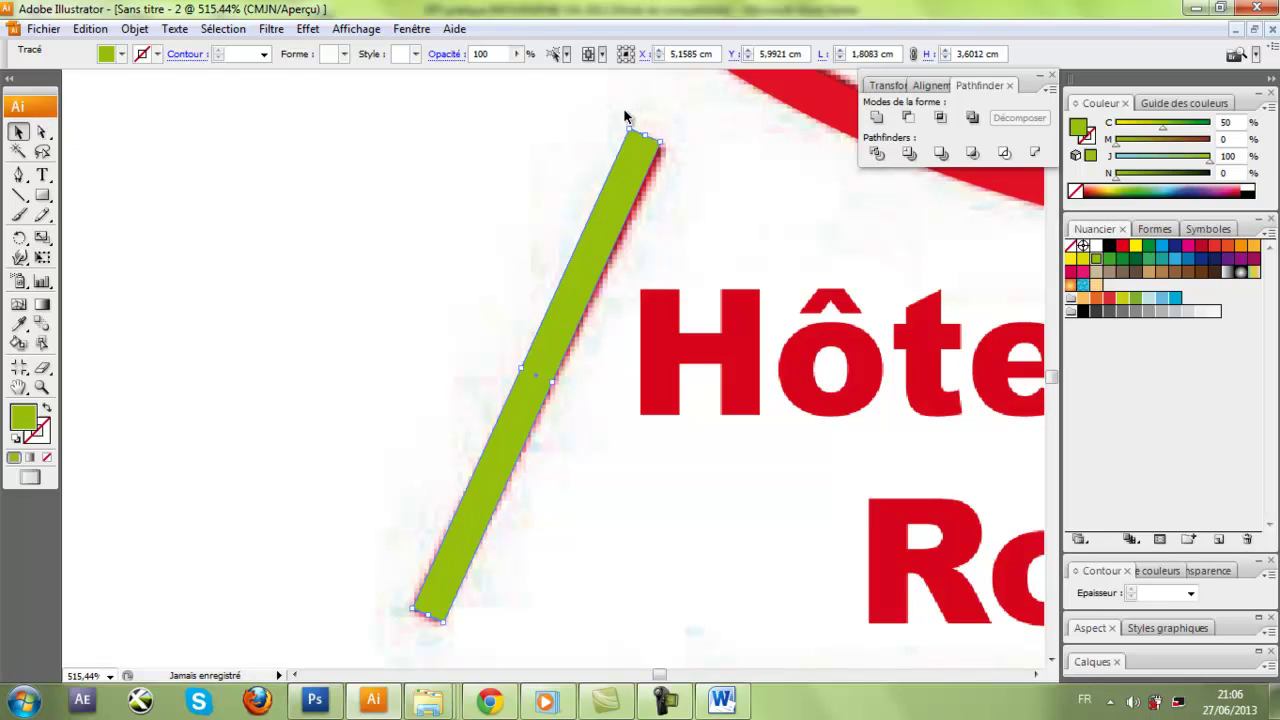
left_click_drag(627, 127, 635, 127)
left_click_drag(625, 207, 632, 212)
Step: Recolour the bar with the arc's red using the Eyedropper
scroll(514, 249, "up", 3)
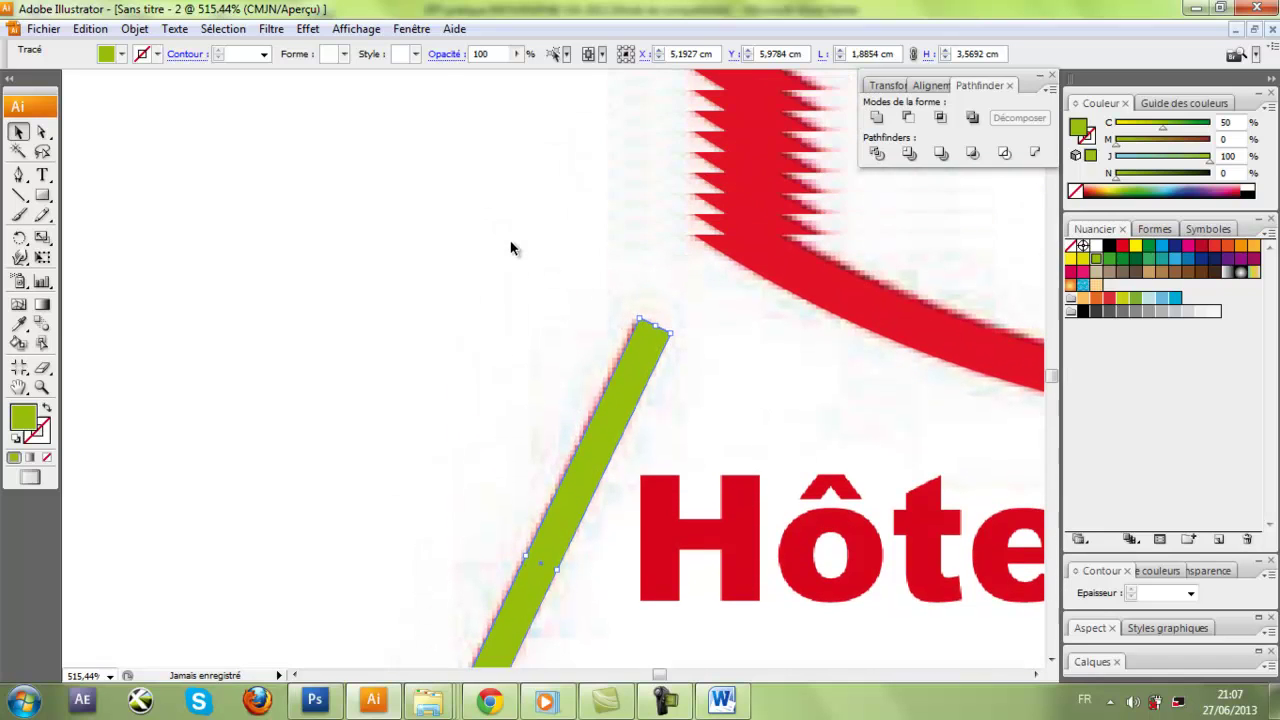
key("i")
left_click(772, 247)
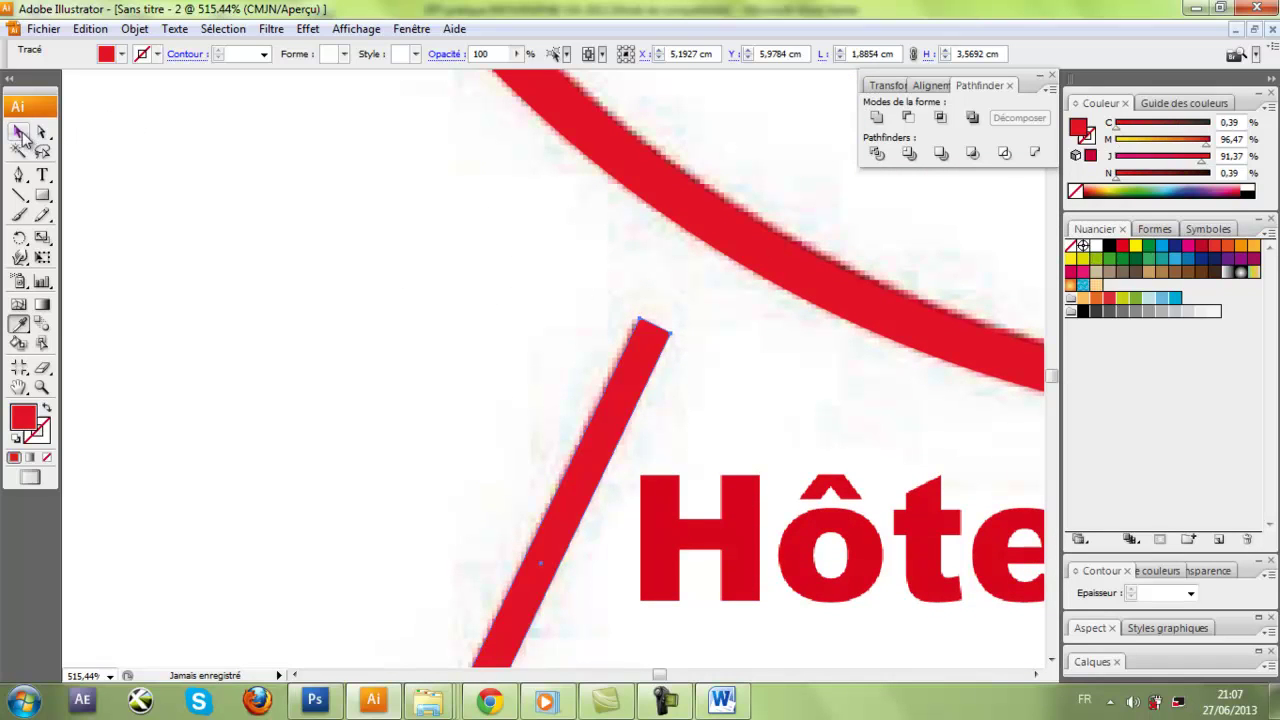
left_click(18, 131)
left_click(170, 185)
key("ctrl+minus")
key("ctrl+minus")
Step: Remove the original linked logo image from beside the rebuild
key("ctrl+1")
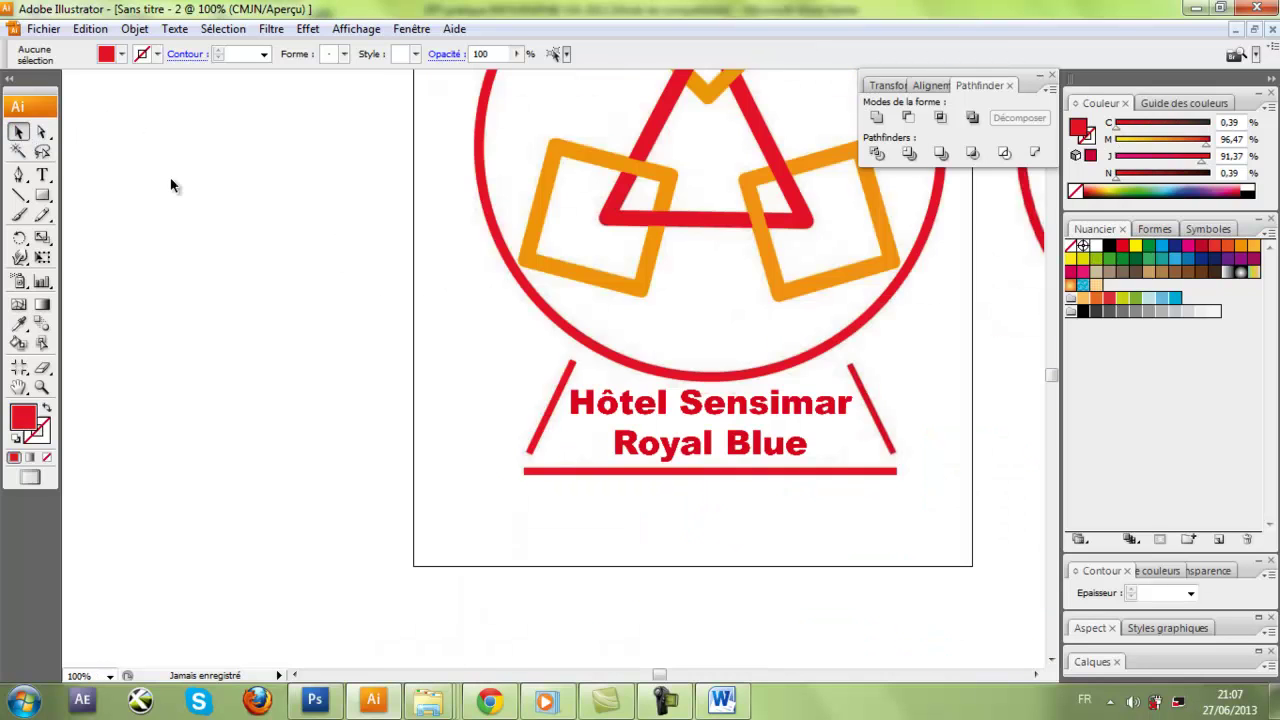
scroll(442, 291, "right", 5)
left_click(842, 280)
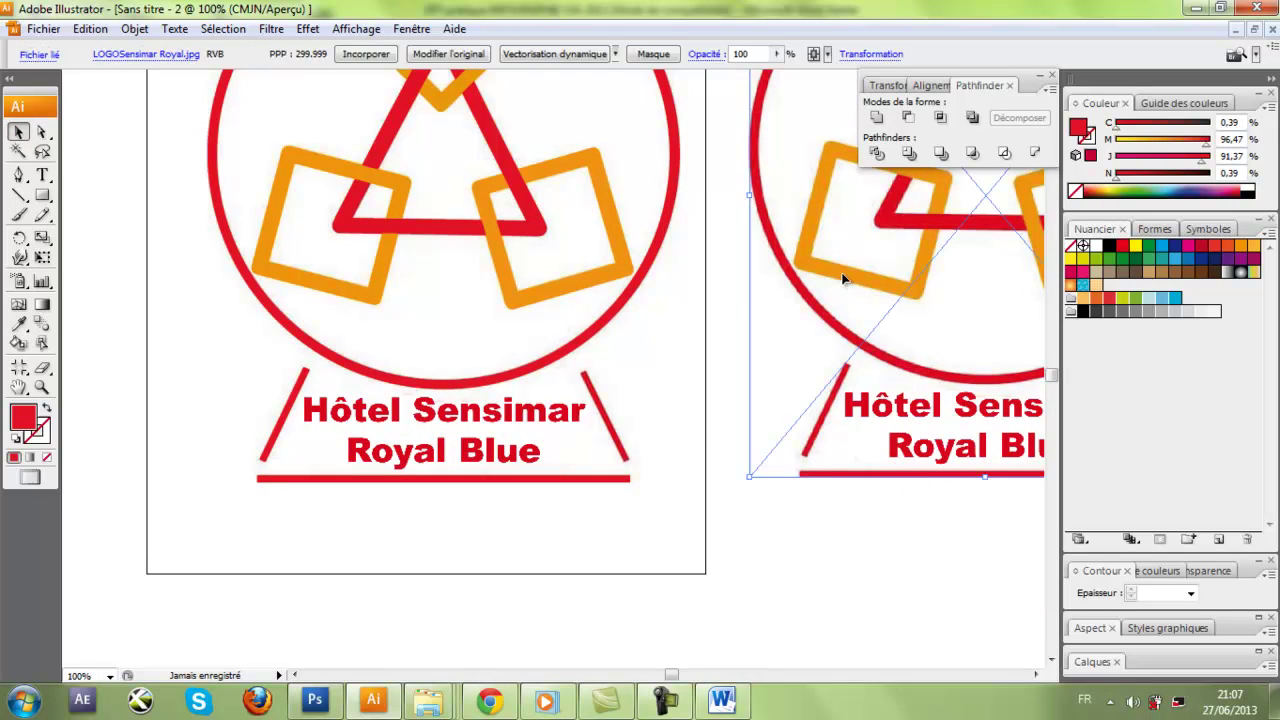
key("Delete")
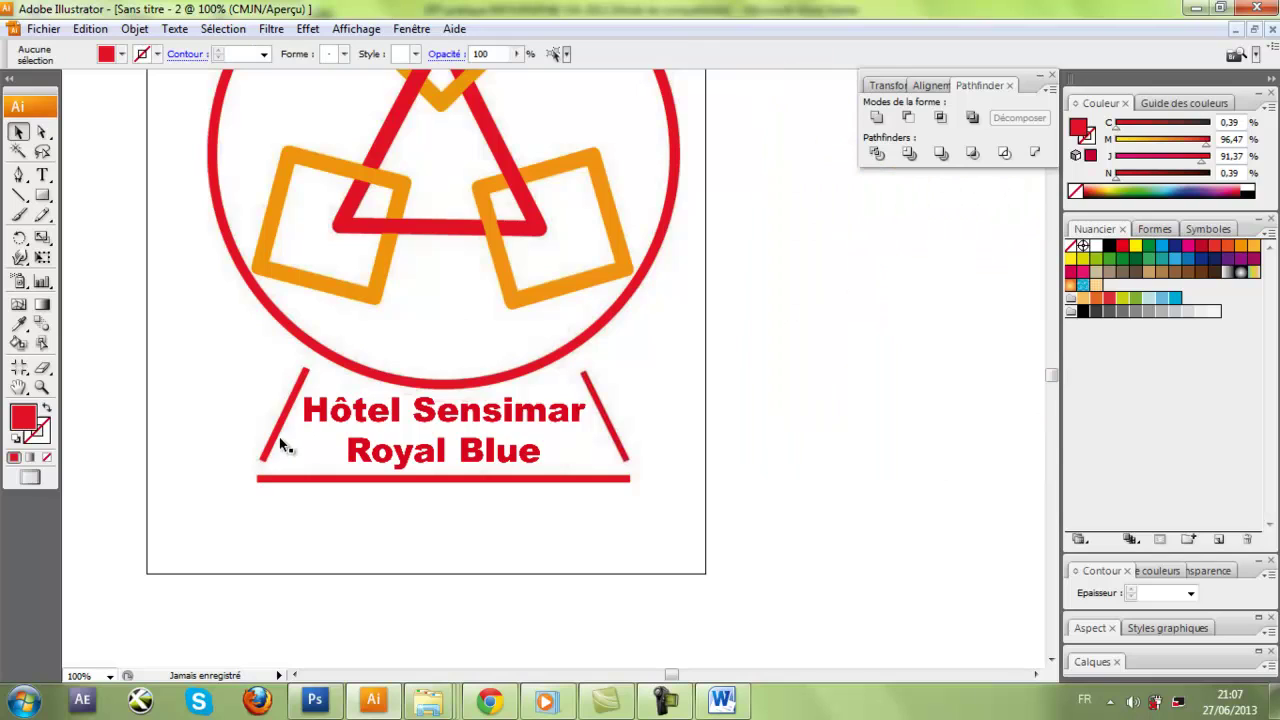
Step: Pull the left slanted bar's top corner down-left so it sits just below the ring
left_click(276, 432)
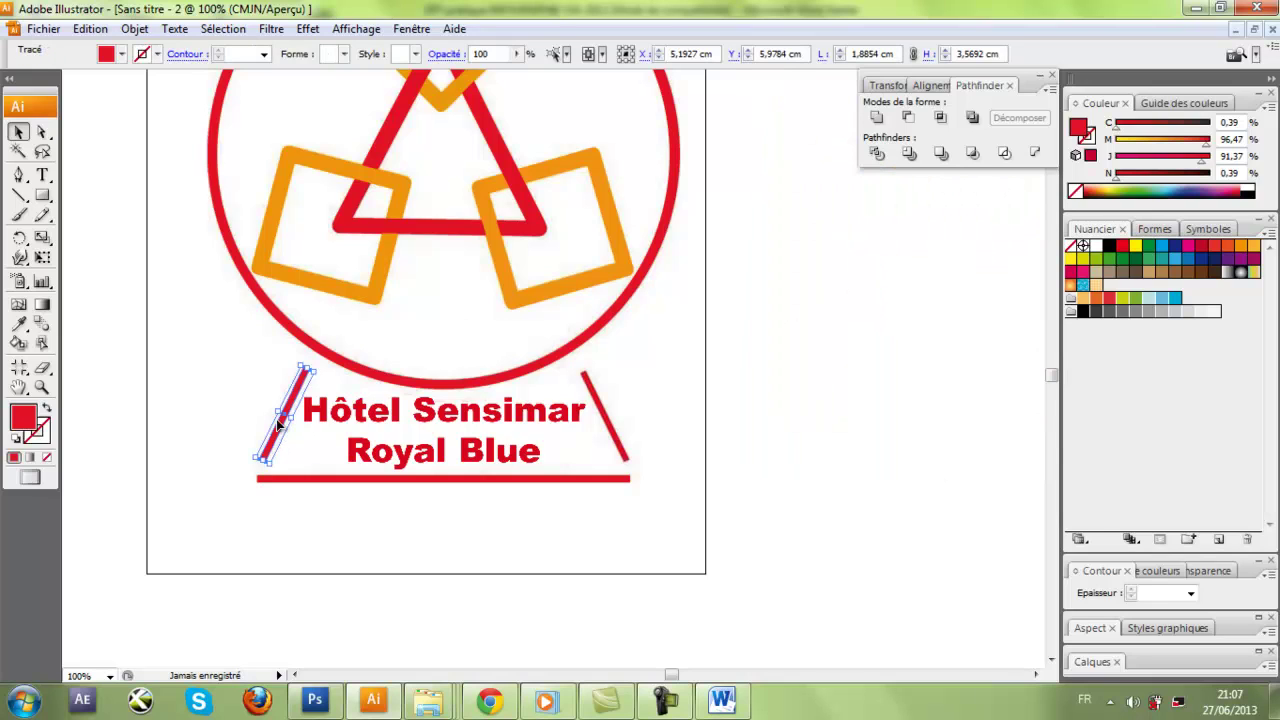
left_click(285, 416)
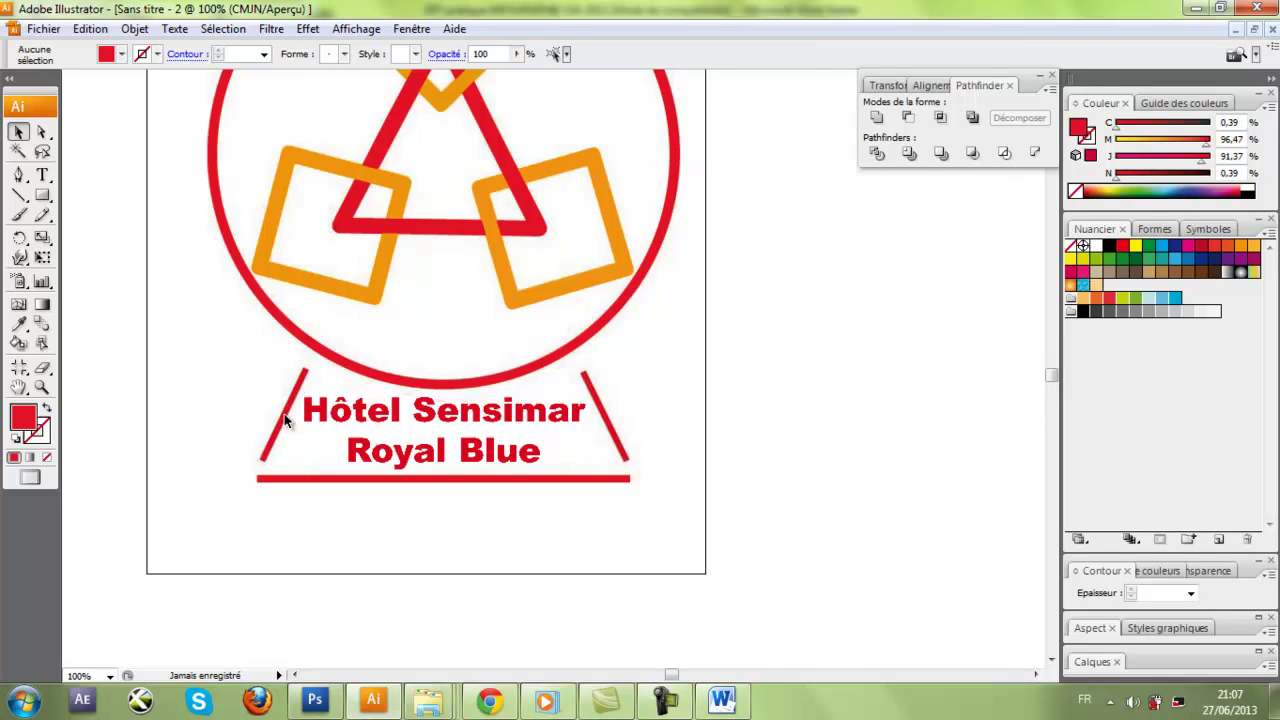
left_click(280, 420)
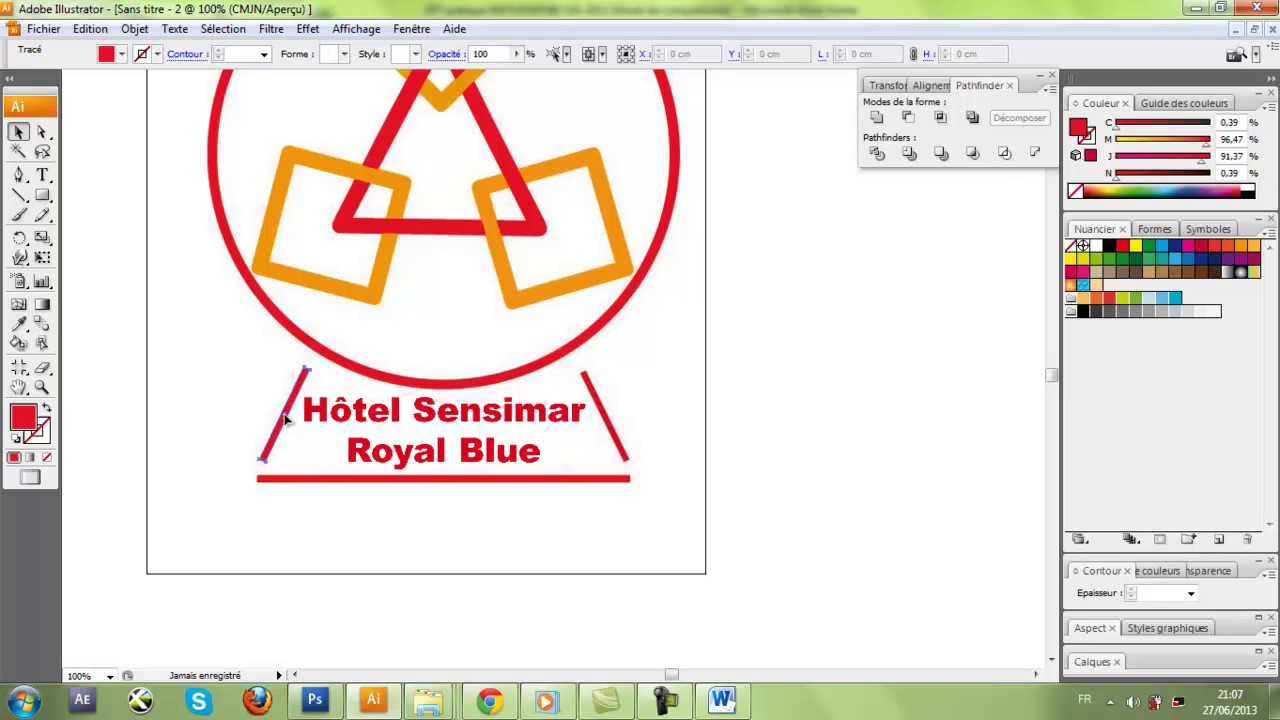
scroll(262, 383, "up", 5)
left_click(562, 280)
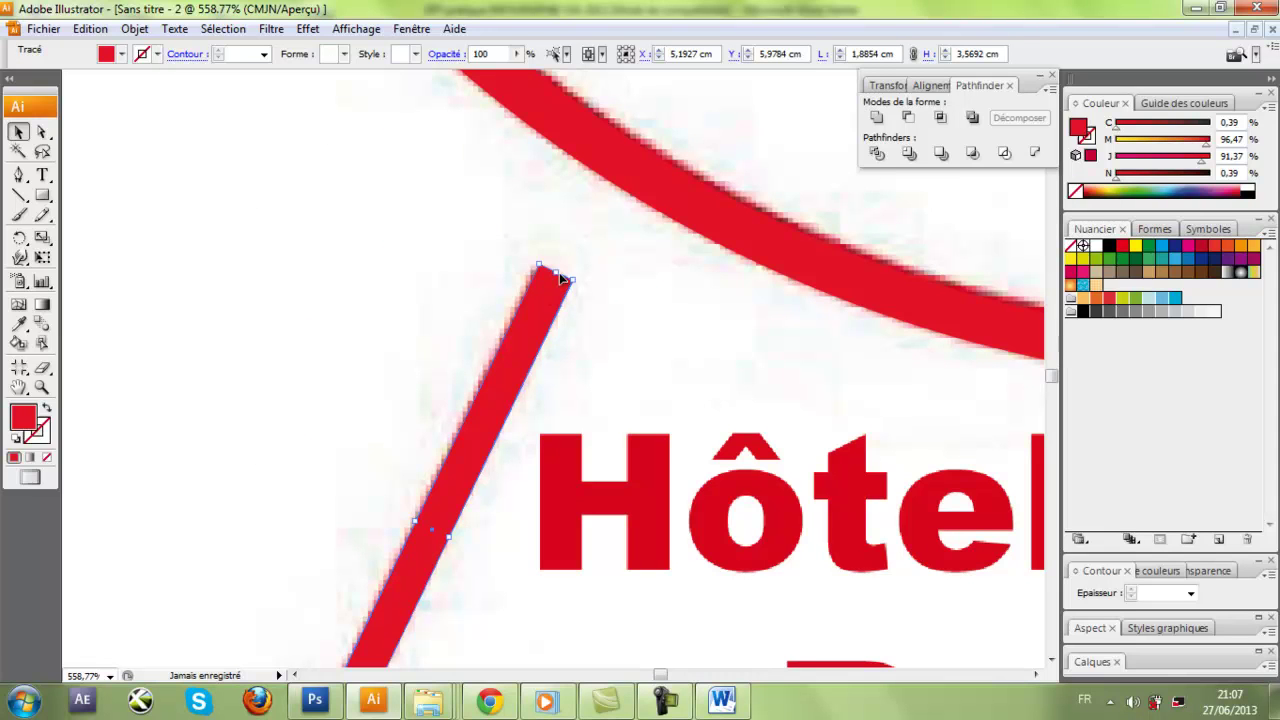
left_click_drag(555, 273, 546, 280)
left_click(576, 259)
left_click(552, 282)
left_click(586, 244)
key("ctrl+minus")
key("ctrl+minus")
key("ctrl+minus")
key("ctrl+minus")
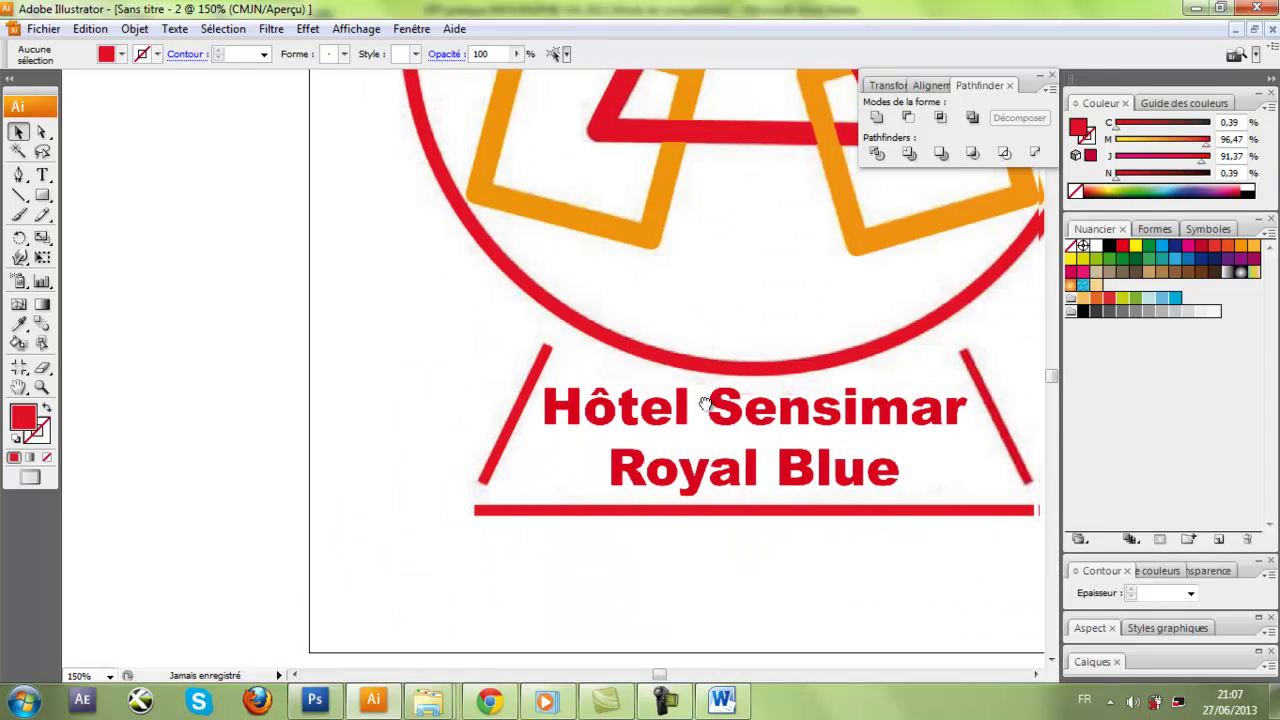
Step: Copy the left bar onto the right diagonal and mirror it vertically via Transformation > Miroir
left_click_drag(705, 403, 398, 426)
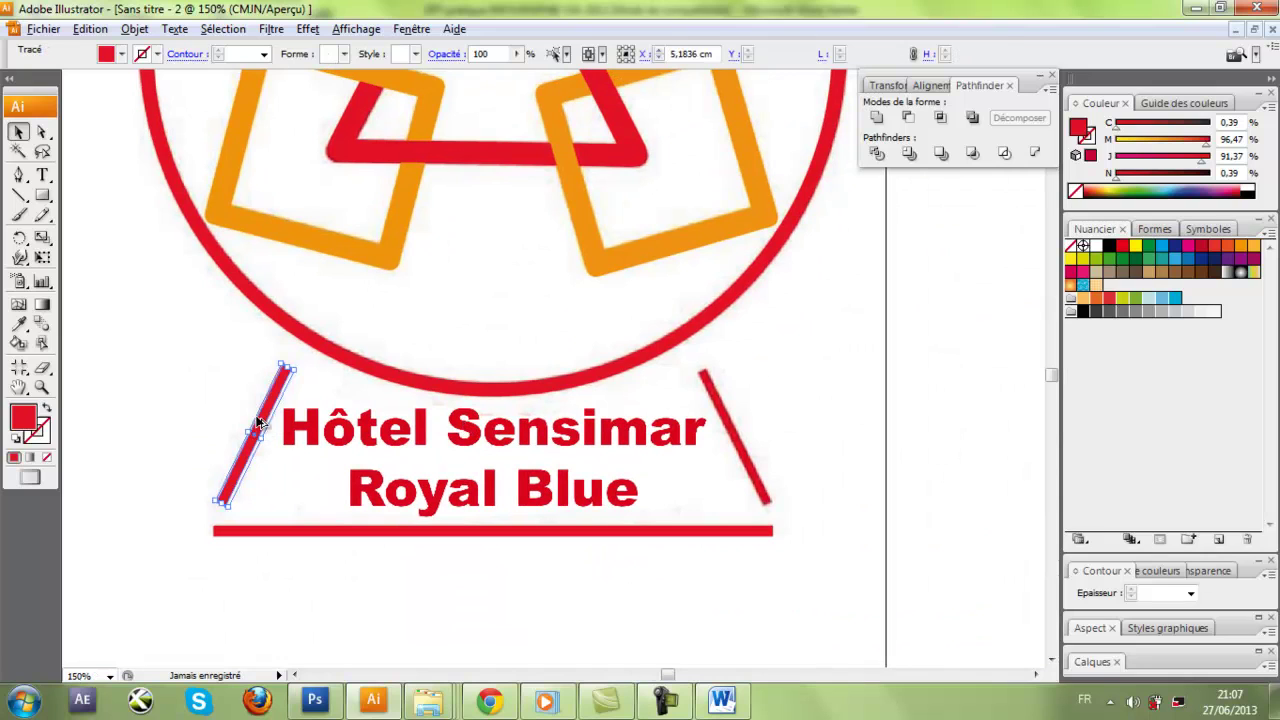
left_click_drag(263, 430, 740, 423)
right_click(740, 421)
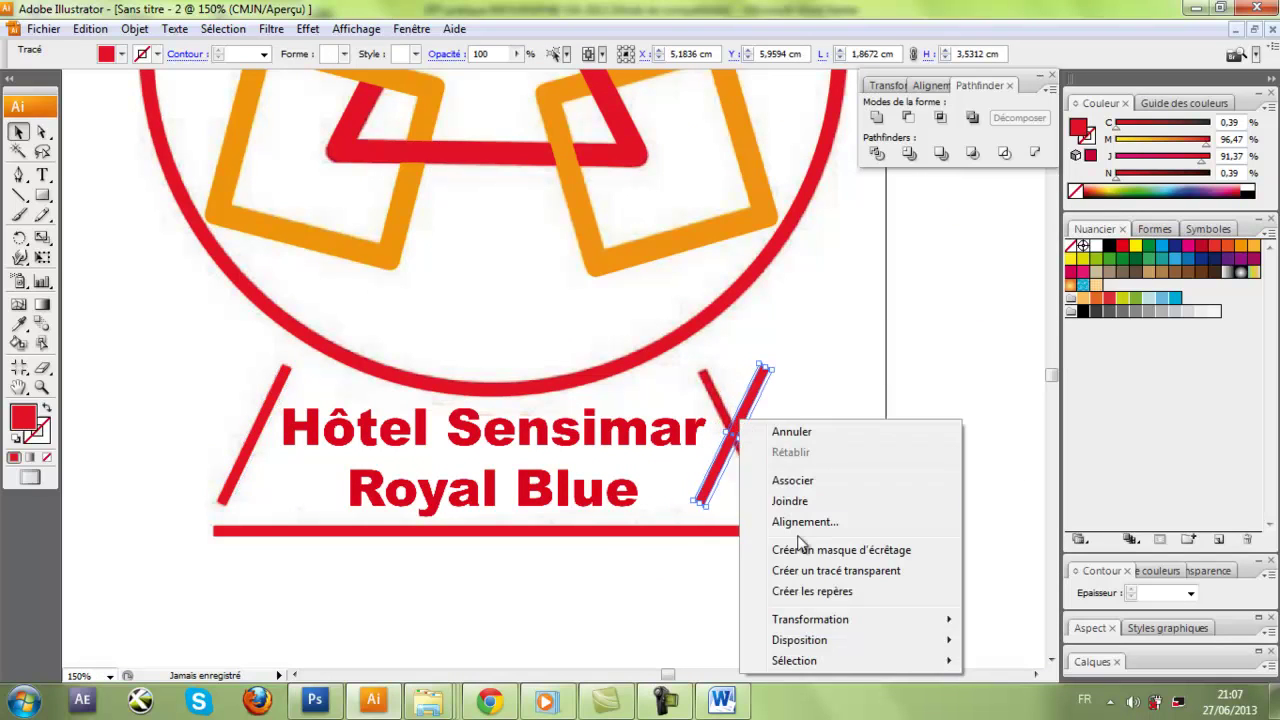
mouse_move(810, 619)
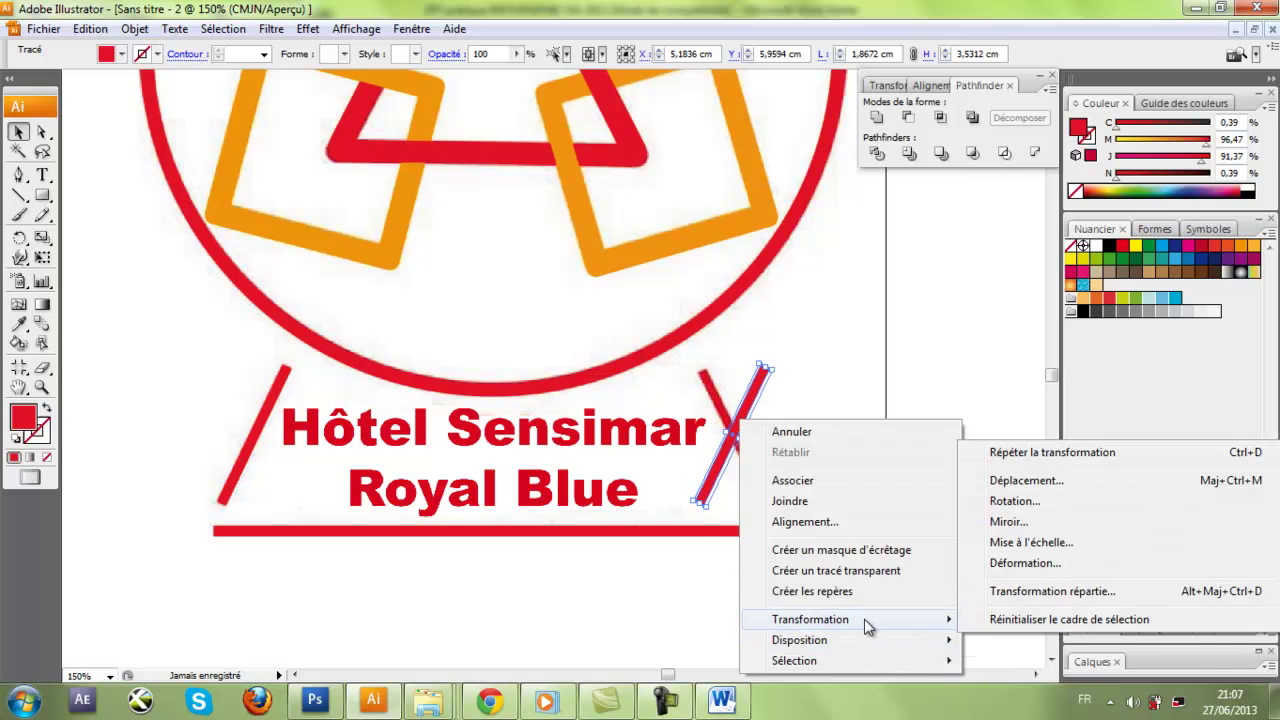
left_click(1006, 521)
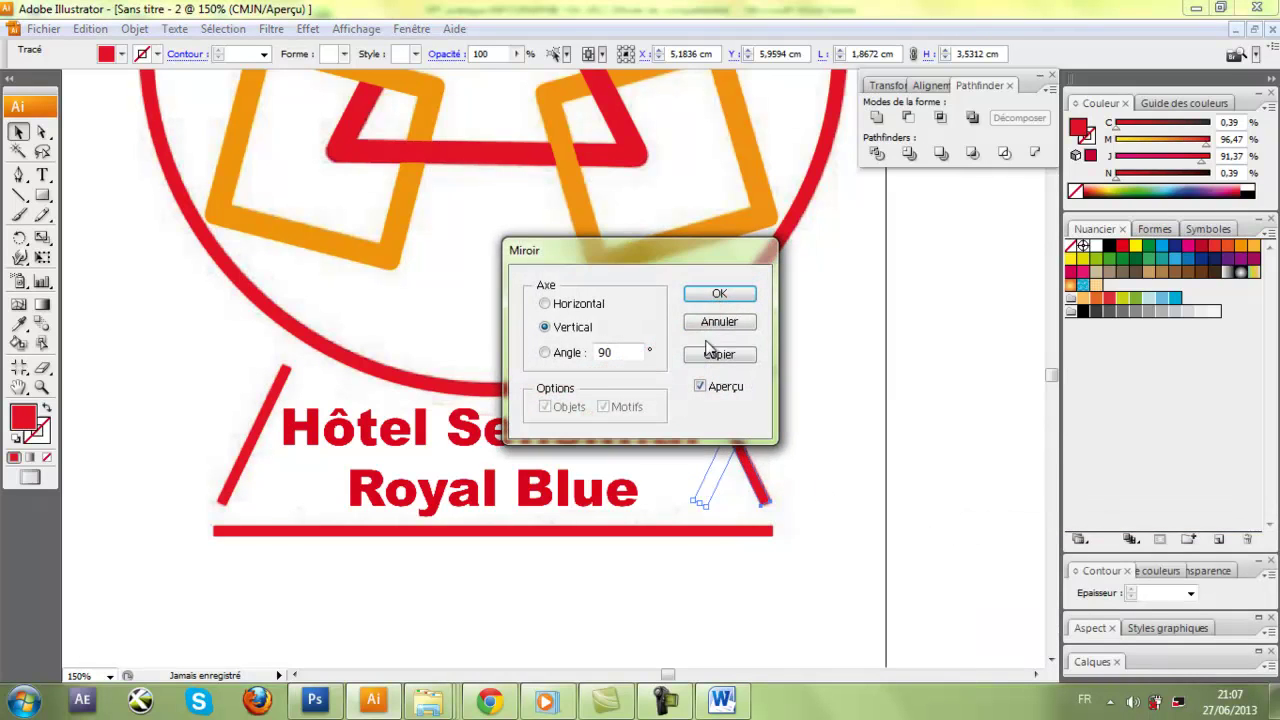
left_click(718, 294)
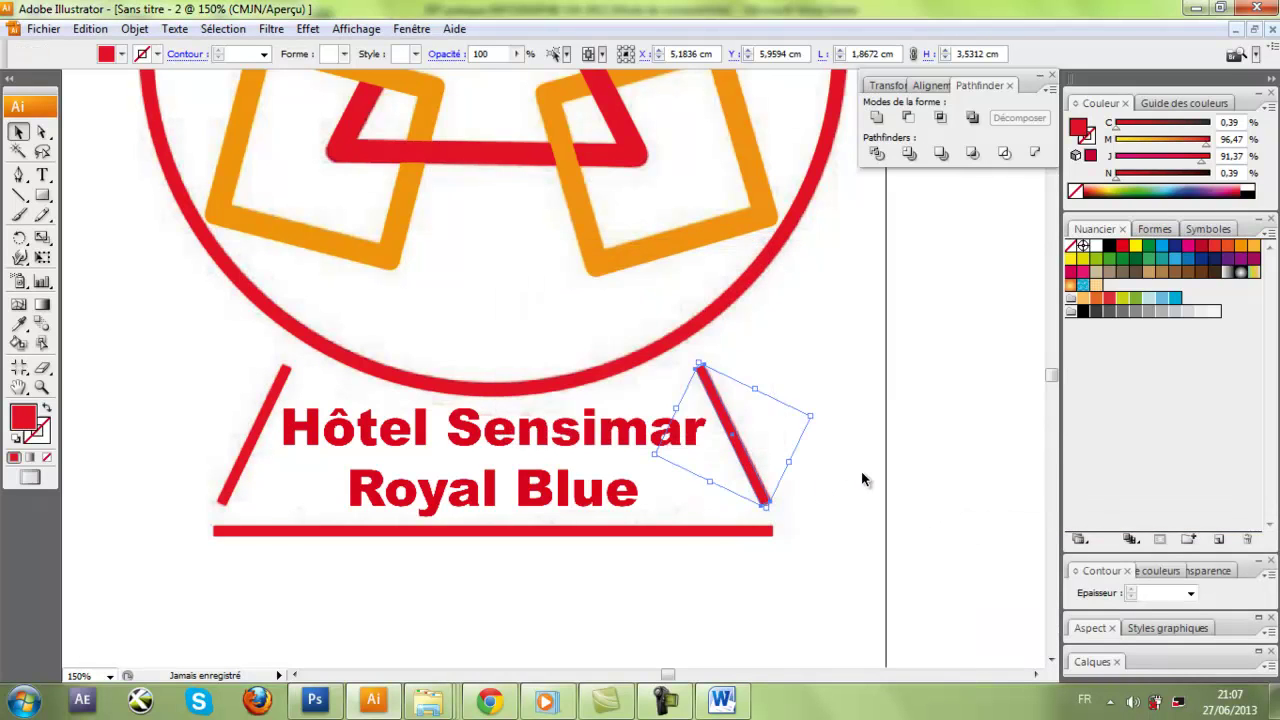
left_click(861, 470)
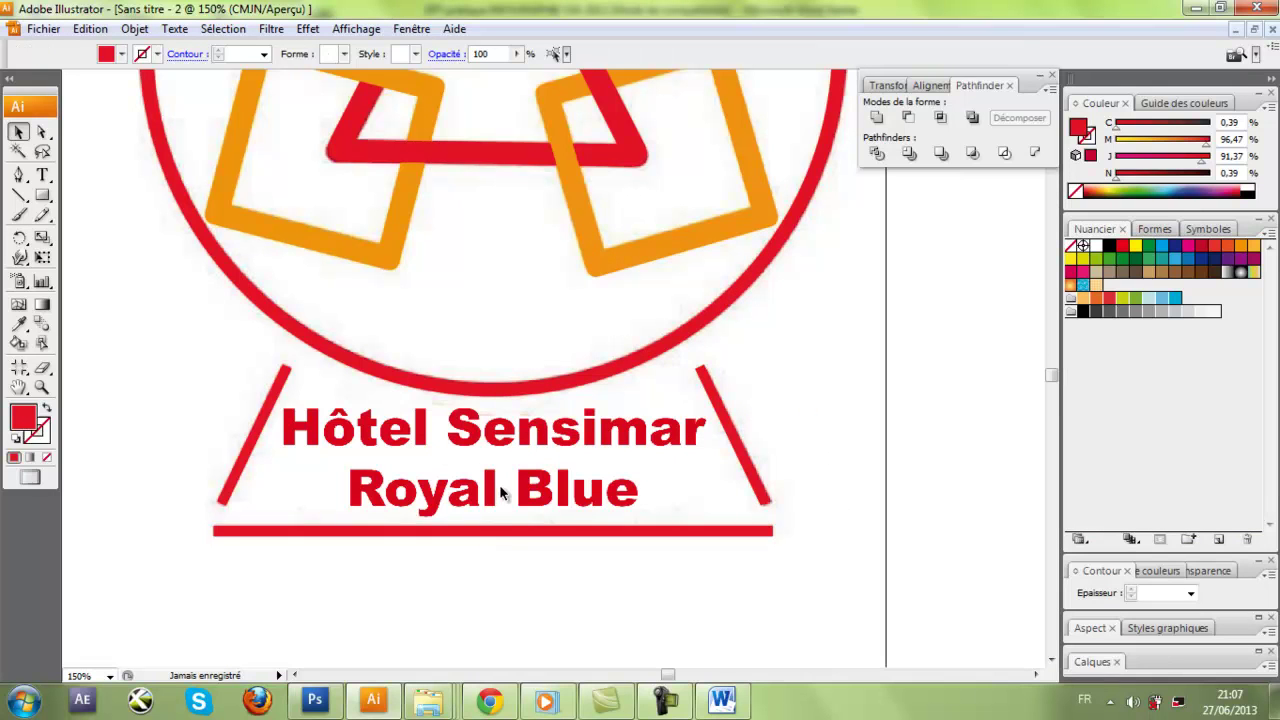
left_click_drag(480, 460, 531, 349)
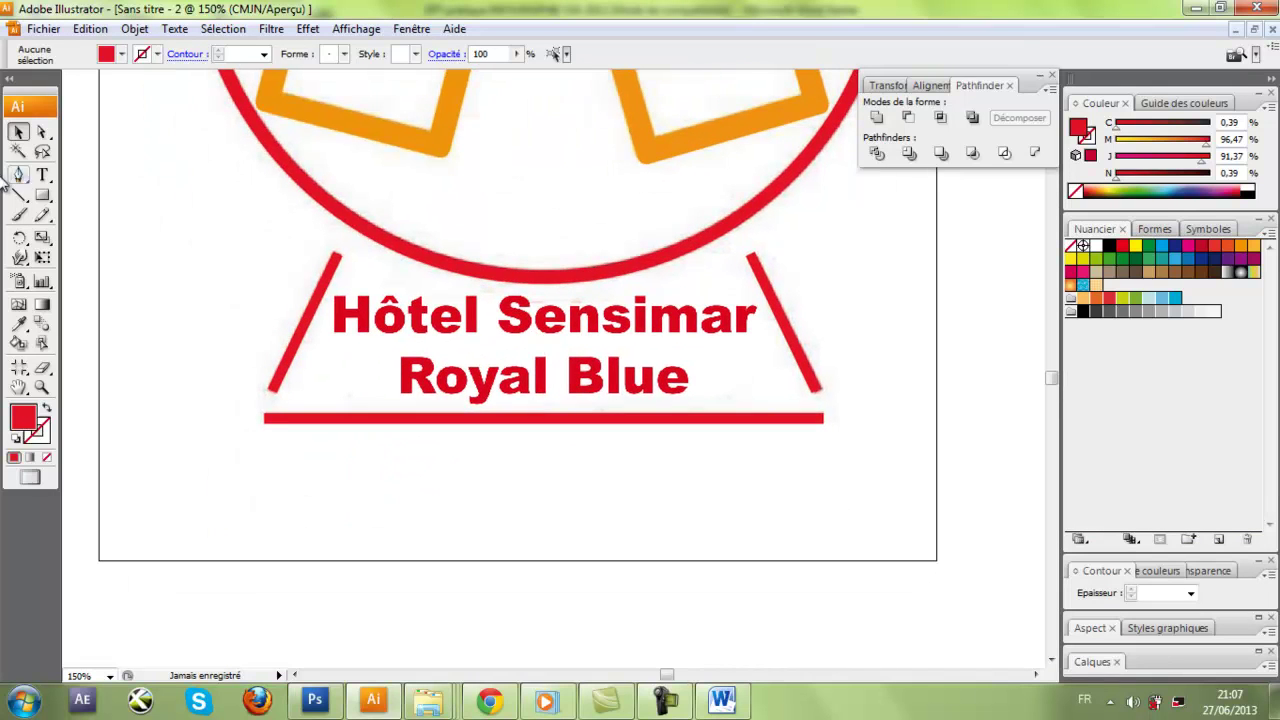
Step: Add a Hotel Sensimar text line below the logo
left_click(42, 174)
left_click(364, 494)
type("Hotel S")
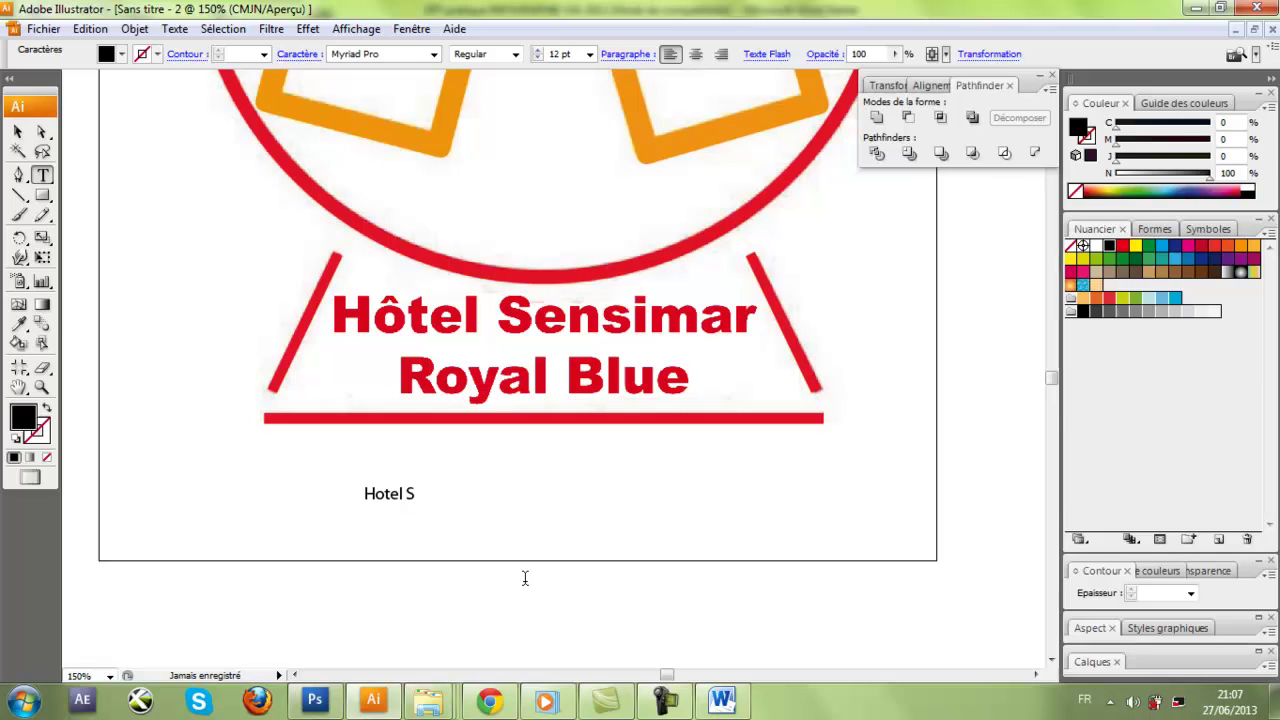
type("ensimar")
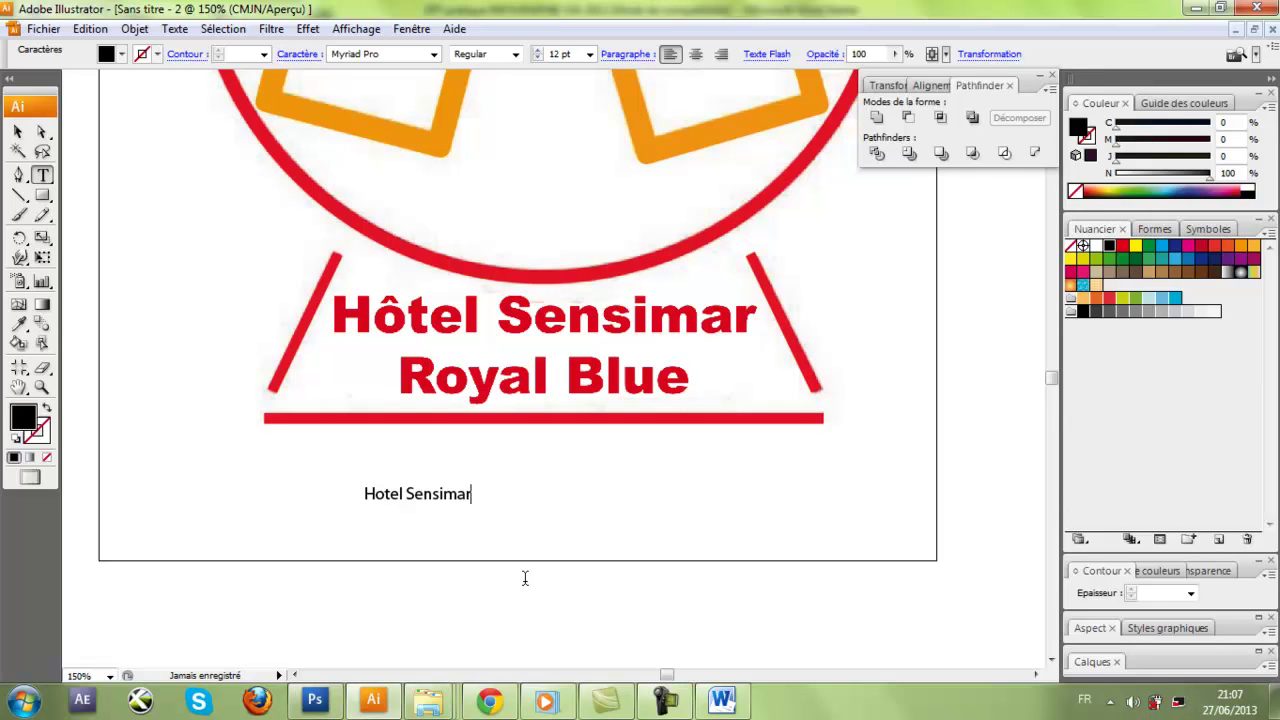
left_click(18, 131)
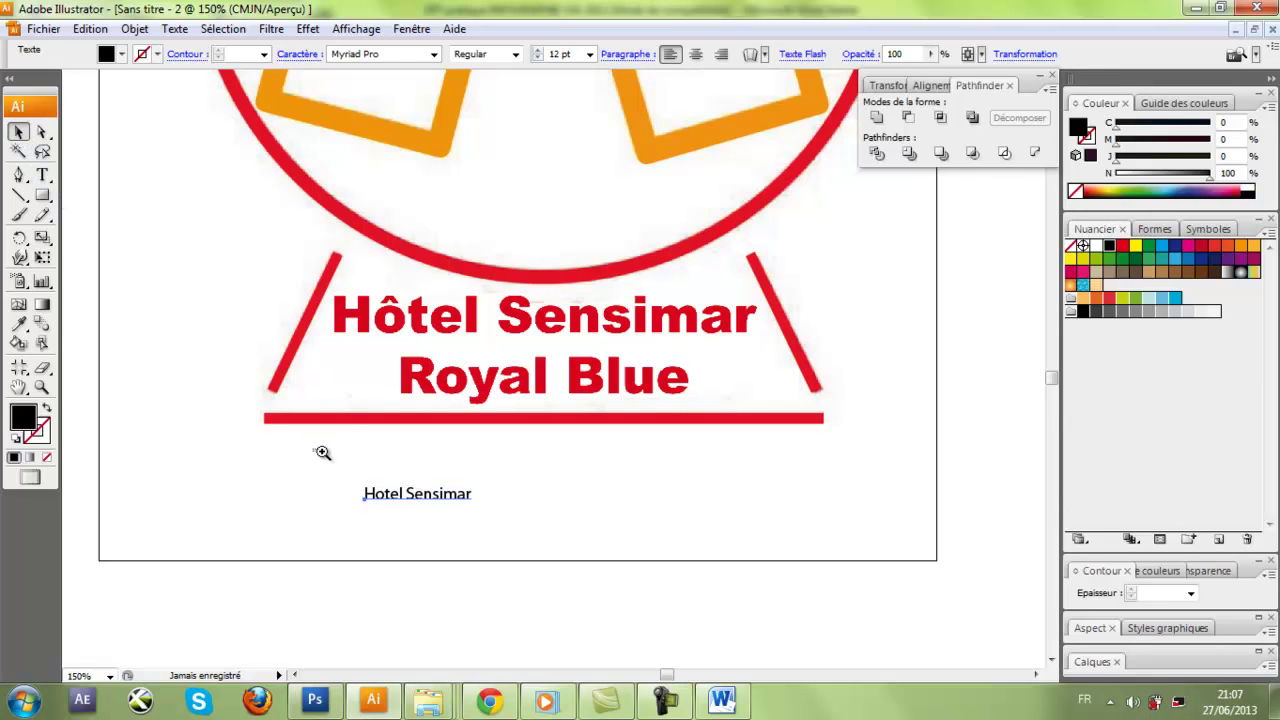
Step: Select the o in Hotel and bring up an enlarged Glyphes panel beside the text
left_click_drag(322, 448, 540, 563)
double_click(367, 317)
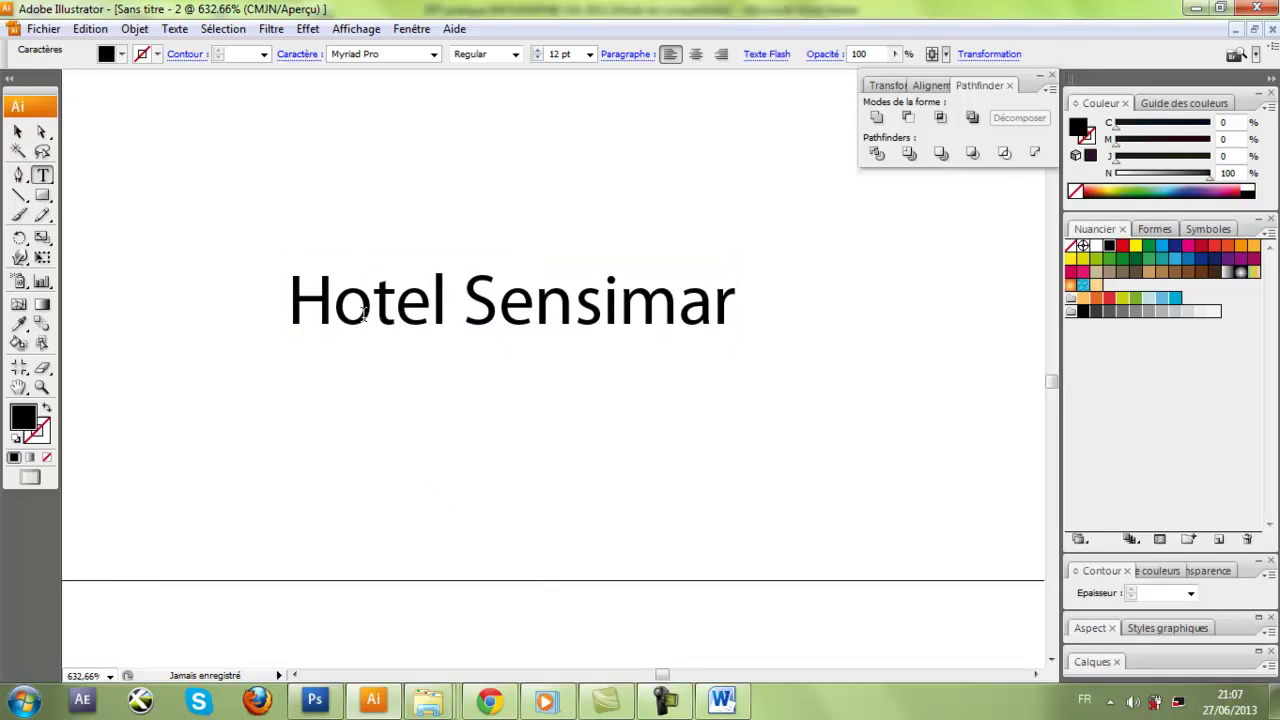
left_click_drag(372, 312, 337, 312)
left_click(172, 29)
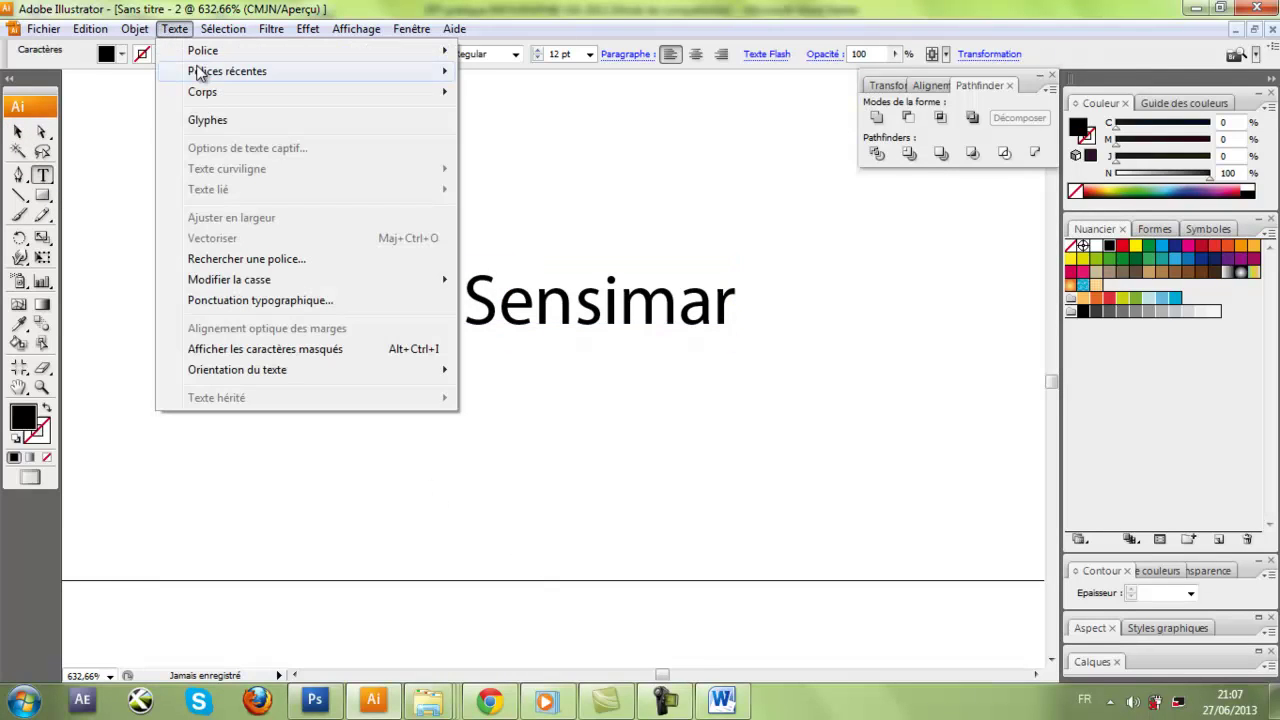
left_click(215, 121)
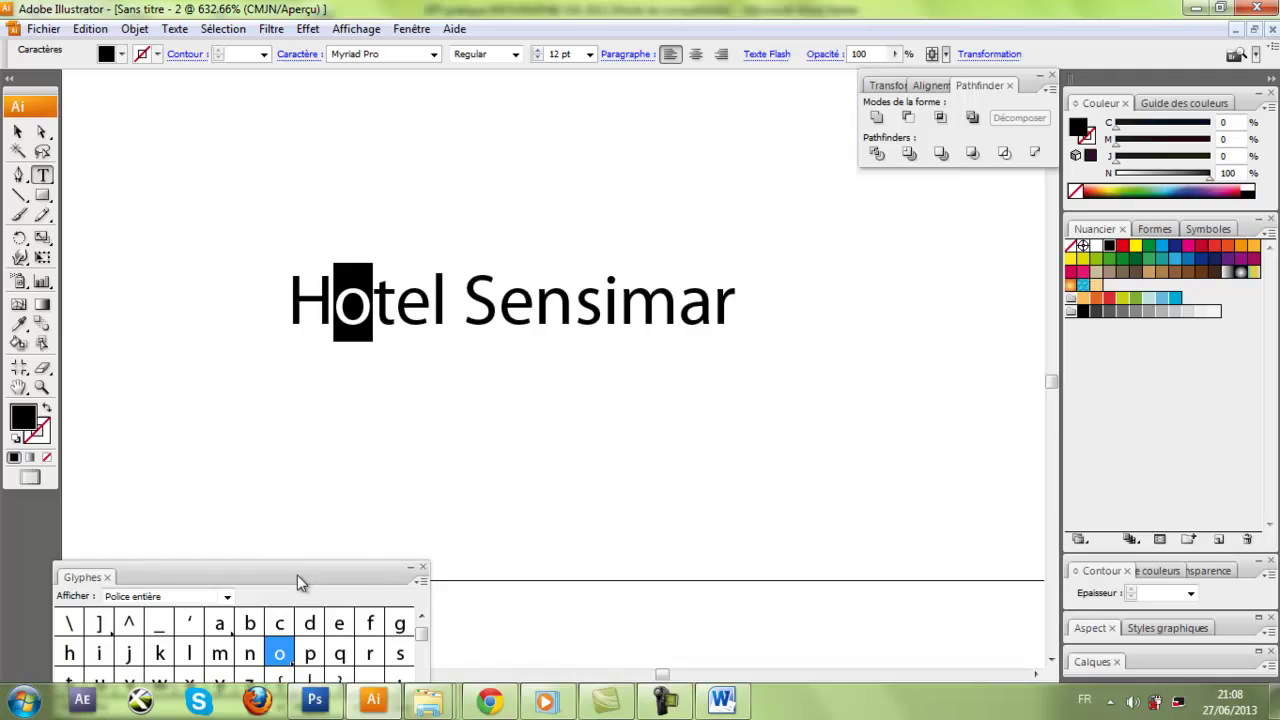
left_click_drag(297, 577, 721, 390)
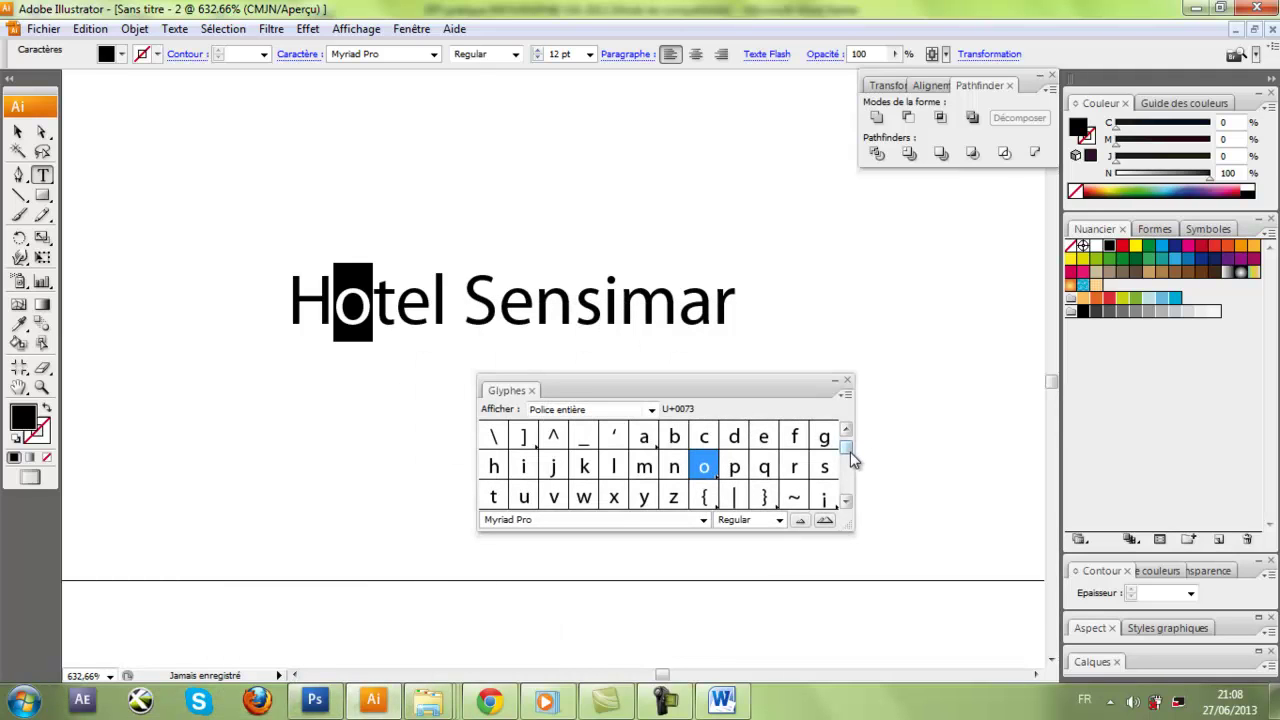
left_click_drag(850, 452, 850, 458)
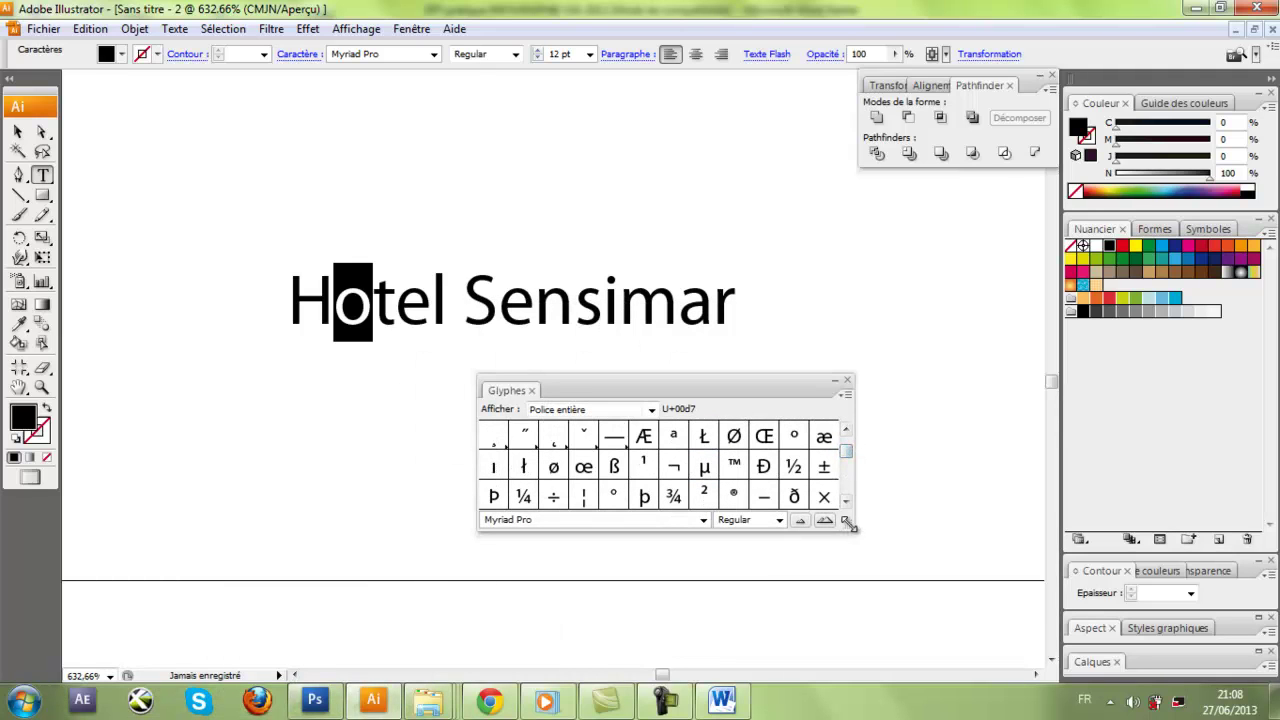
left_click_drag(847, 524, 940, 676)
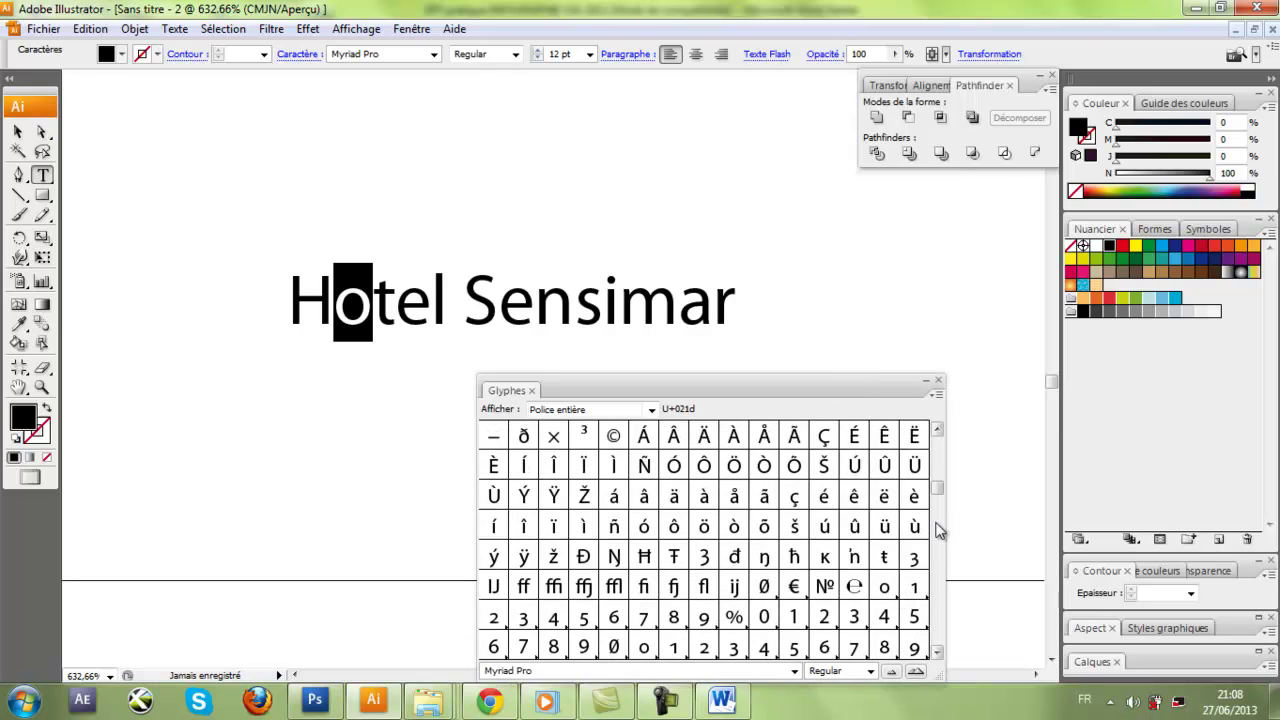
Step: Replace the o with a lowercase ô from the glyph set and close the Glyphes panel
left_click(707, 470)
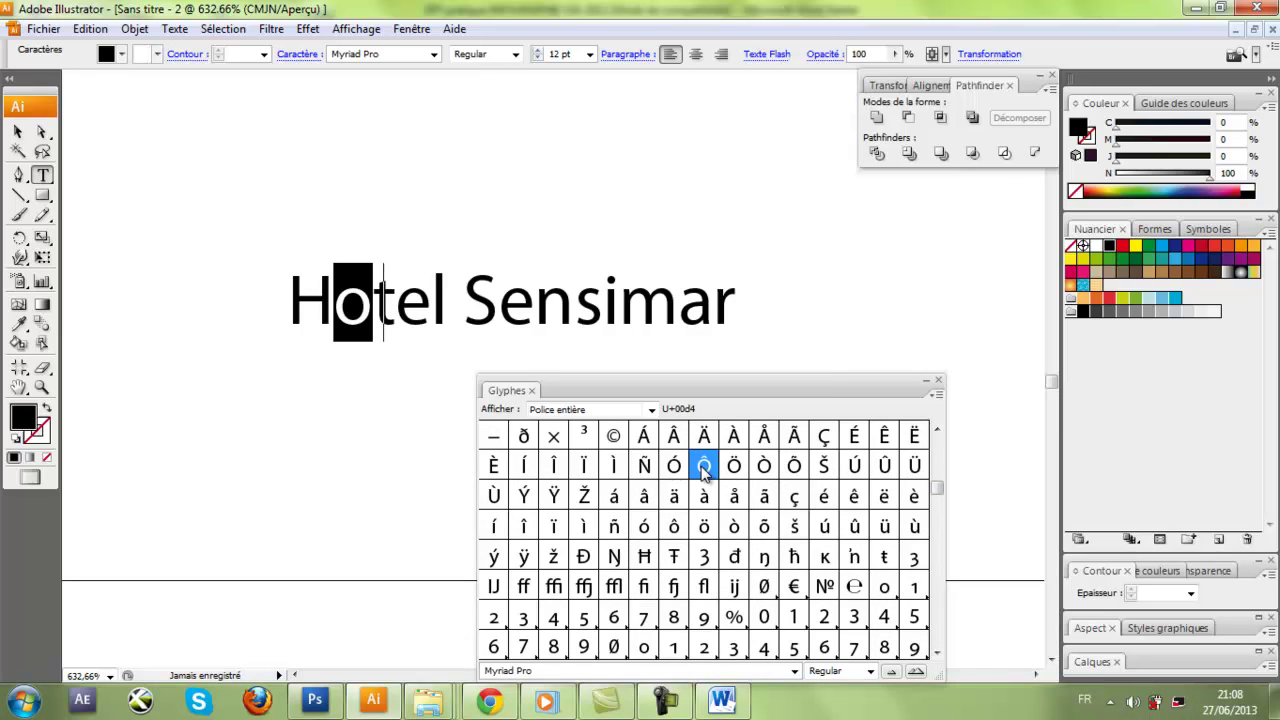
double_click(706, 470)
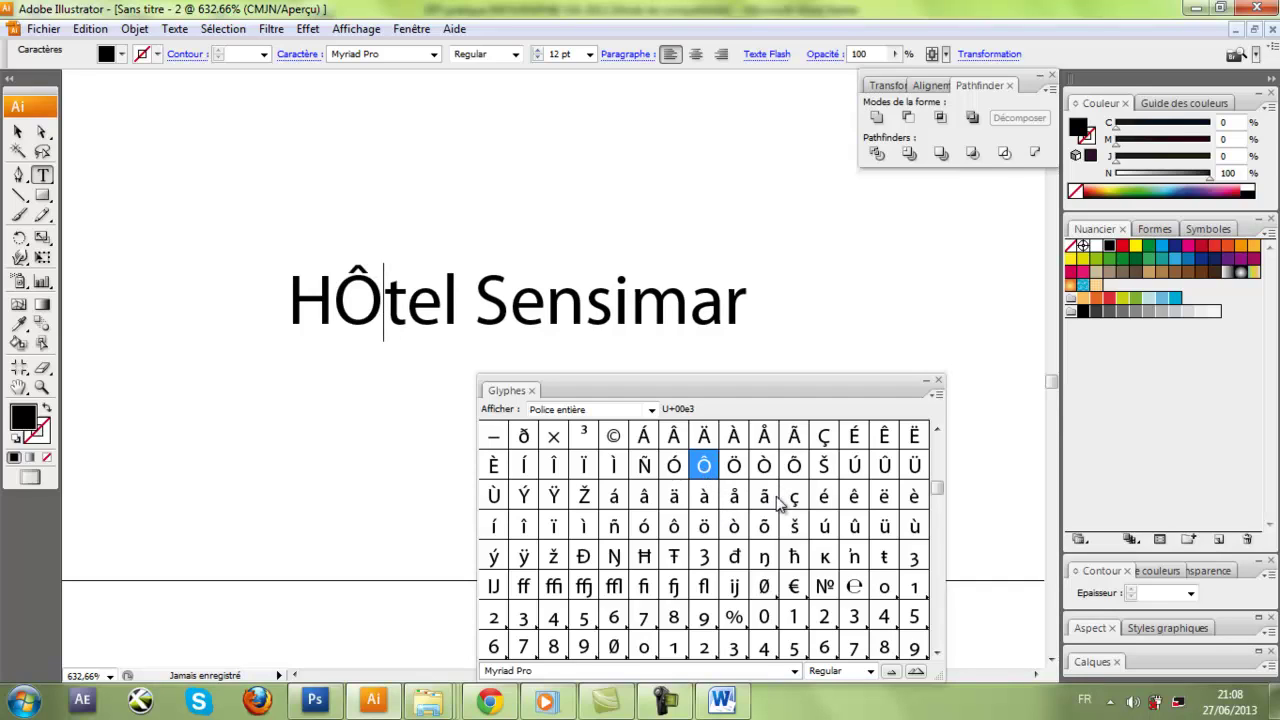
left_click_drag(375, 302, 355, 303)
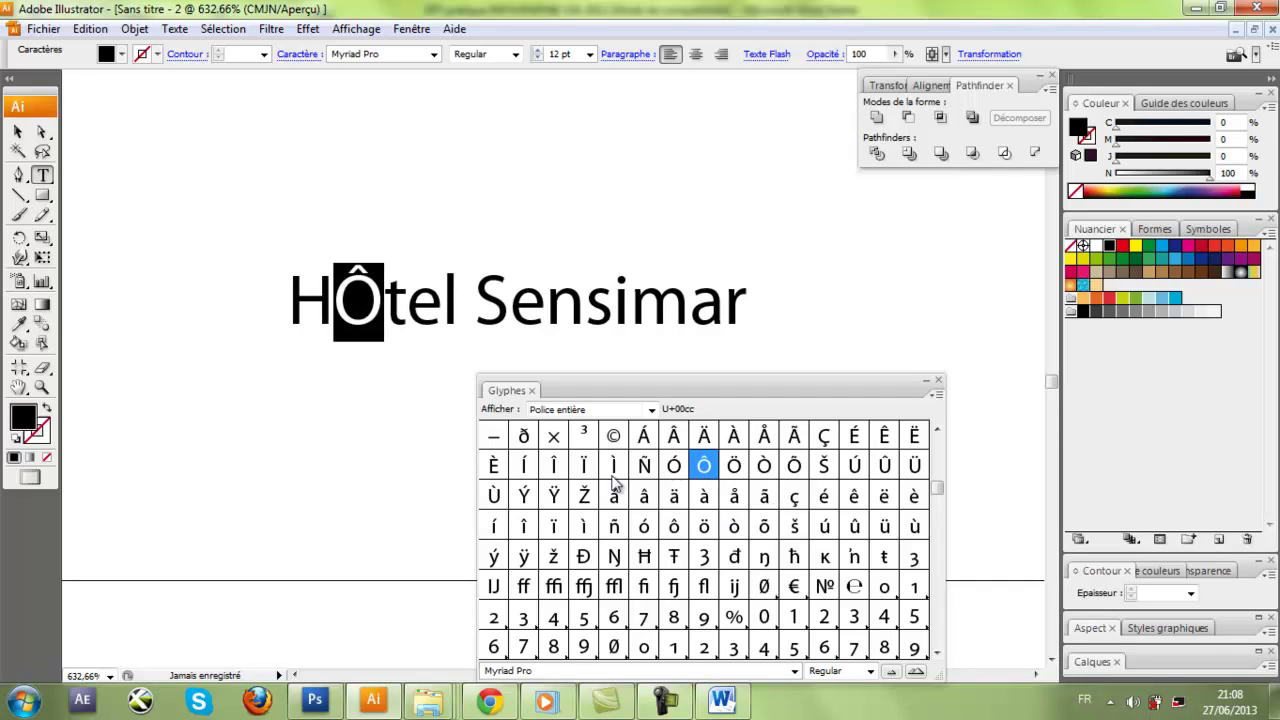
double_click(674, 526)
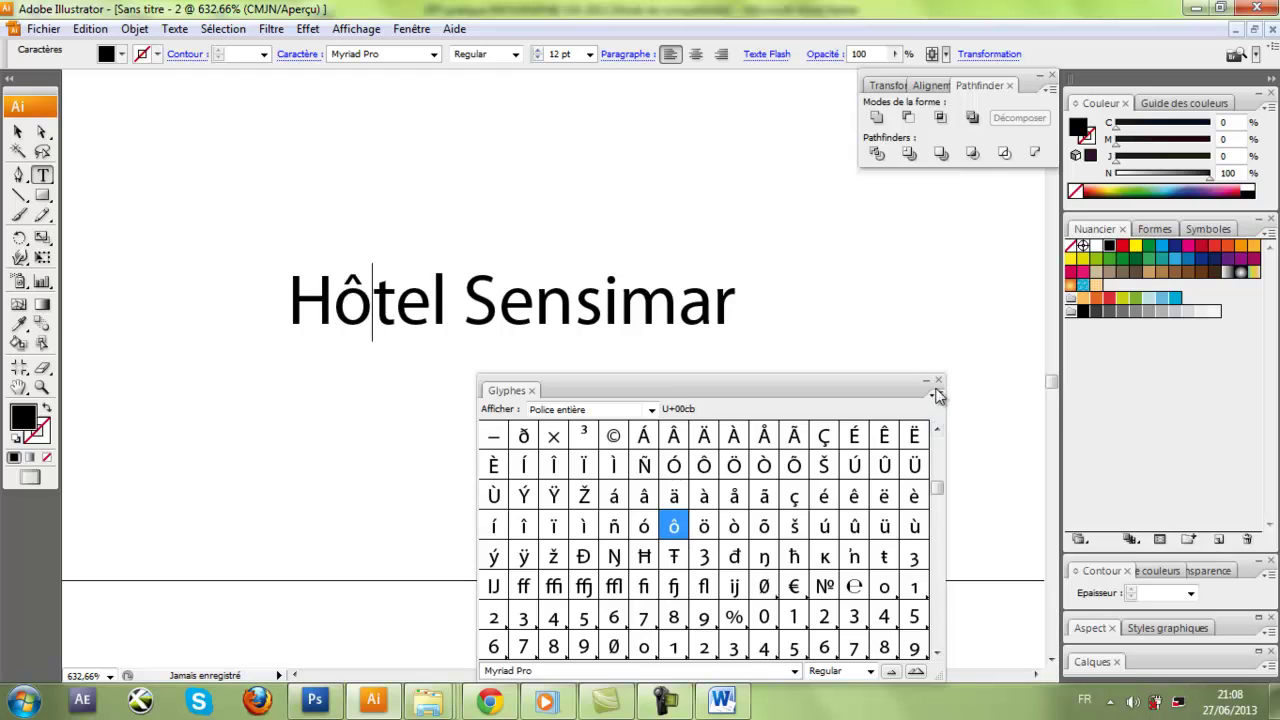
left_click(938, 379)
Step: Move the Hôtel Sensimar text lower beneath the logo
left_click(18, 131)
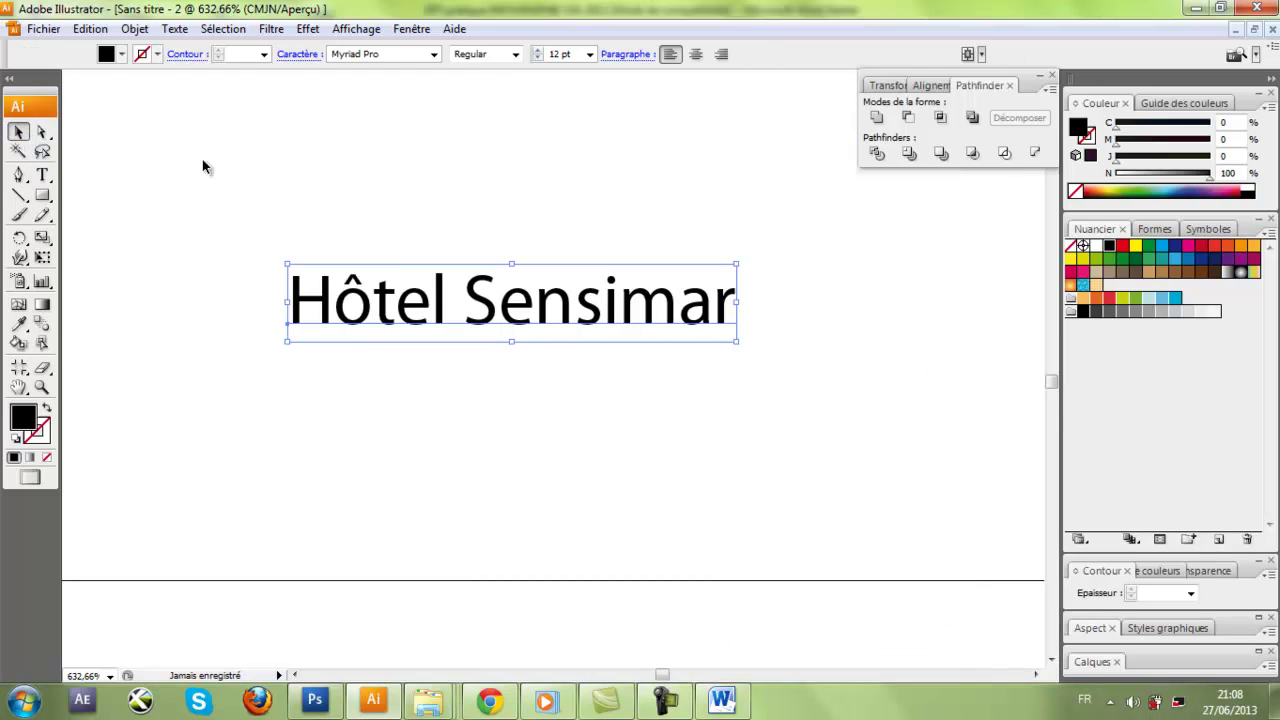
scroll(403, 286, "up", 3)
scroll(478, 334, "up", 3)
scroll(478, 334, "down", 2)
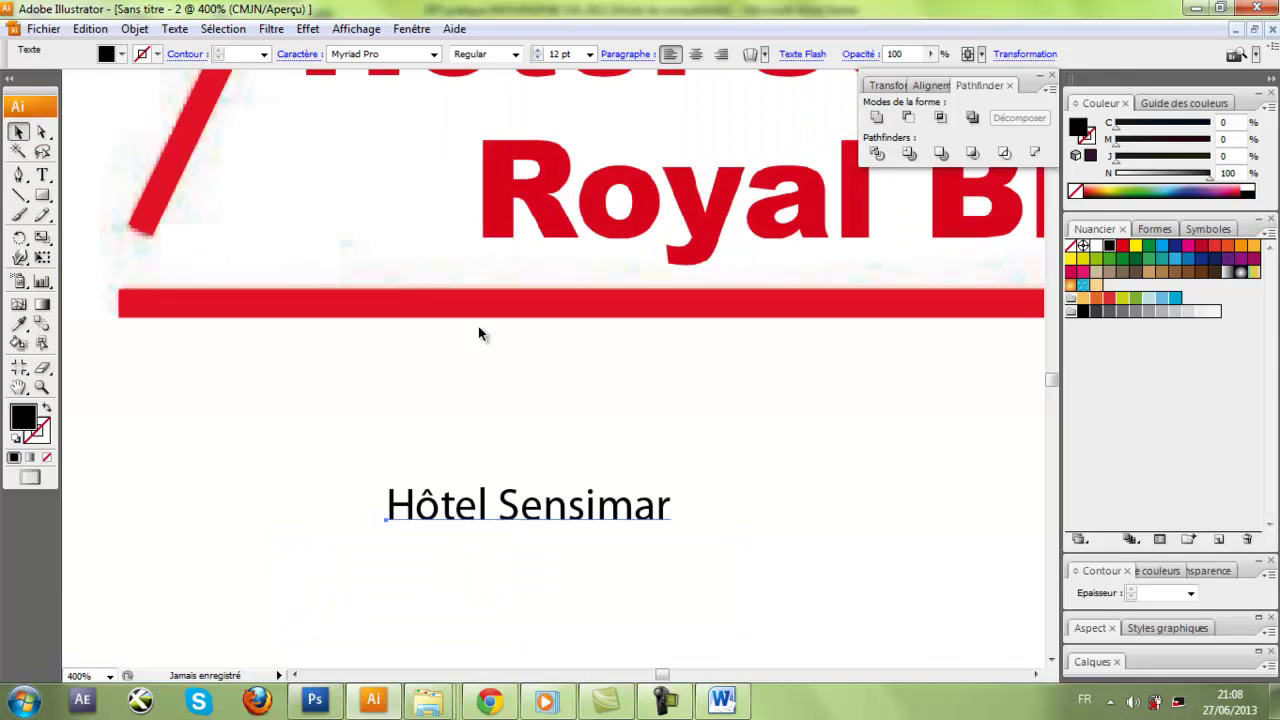
scroll(478, 326, "up", 3)
scroll(494, 380, "up", 2)
scroll(617, 457, "down", 1)
left_click_drag(440, 567, 569, 583)
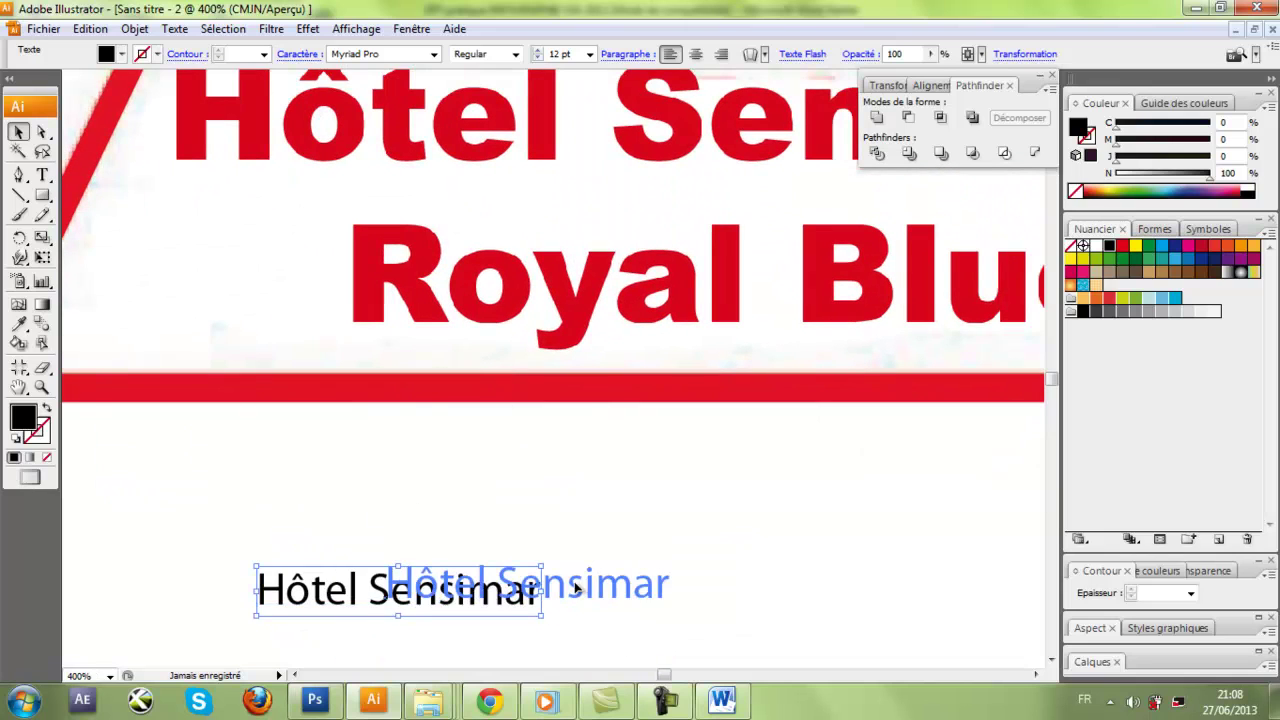
key("ctrl+minus")
left_click(578, 588)
Step: Duplicate the text below itself and retype the copy as Royal Blue
scroll(591, 394, "right", 2)
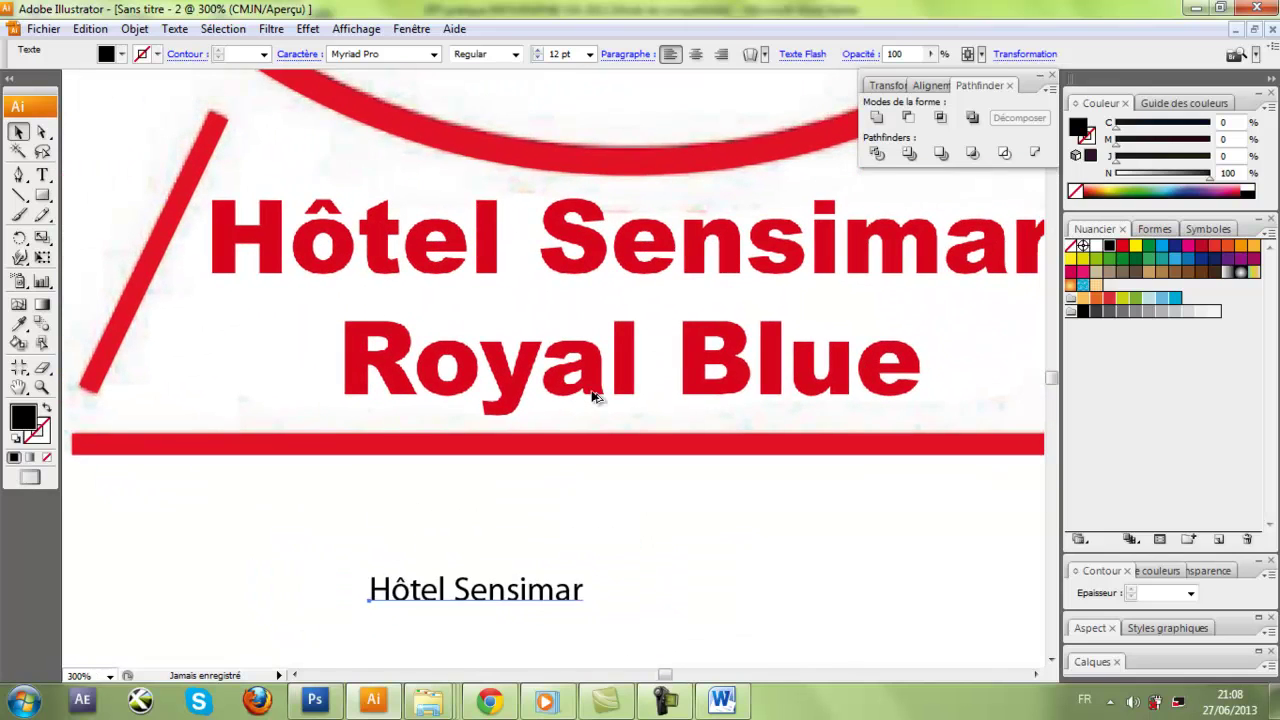
mouse_move(471, 533)
left_mouse_down()
mouse_move(471, 615)
mouse_move(471, 603)
left_mouse_up()
double_click(477, 605)
left_click_drag(549, 605, 322, 619)
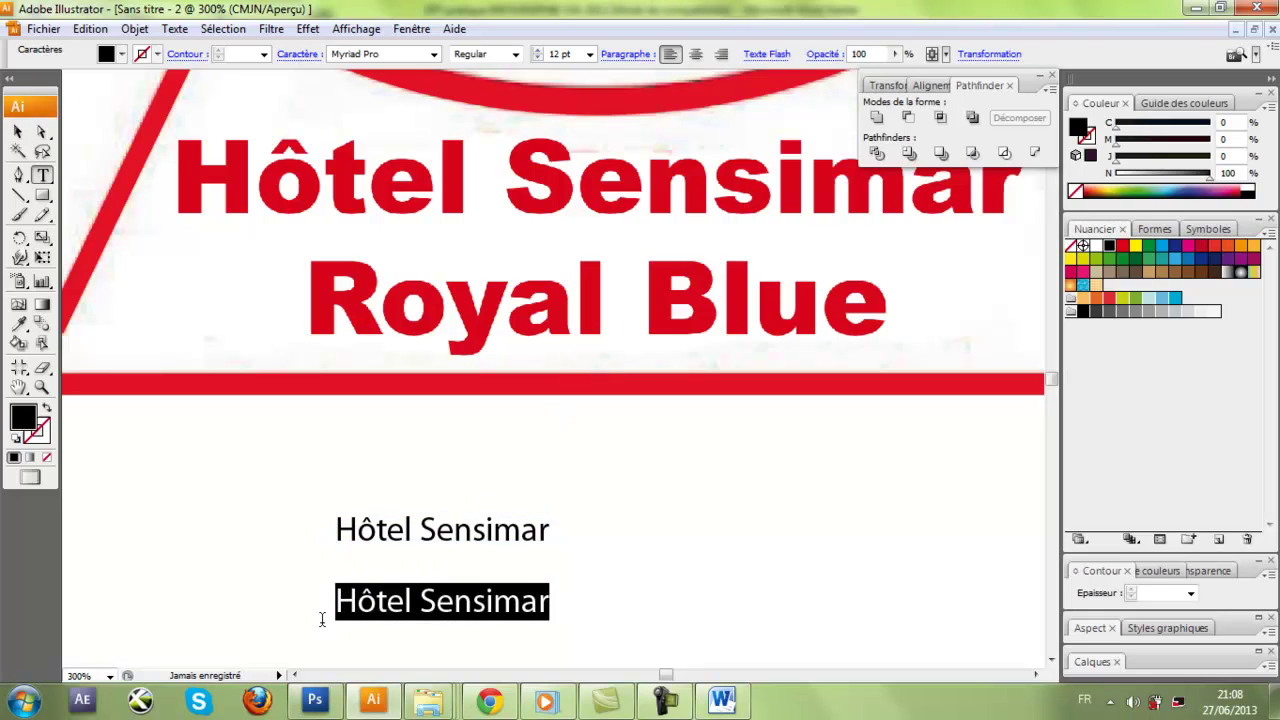
type("Royal Blue")
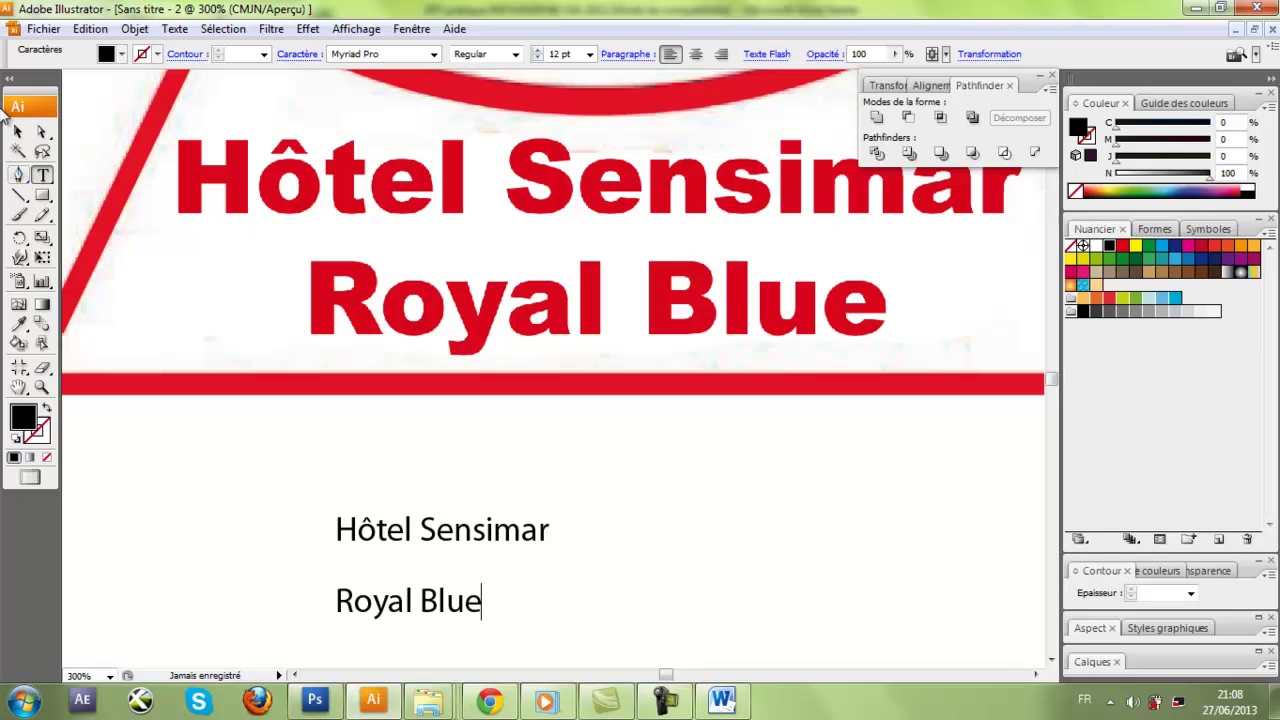
Step: Centre the two lines on each other and move Royal Blue up under Hôtel Sensimar
left_click(17, 132)
left_click_drag(294, 477, 428, 600)
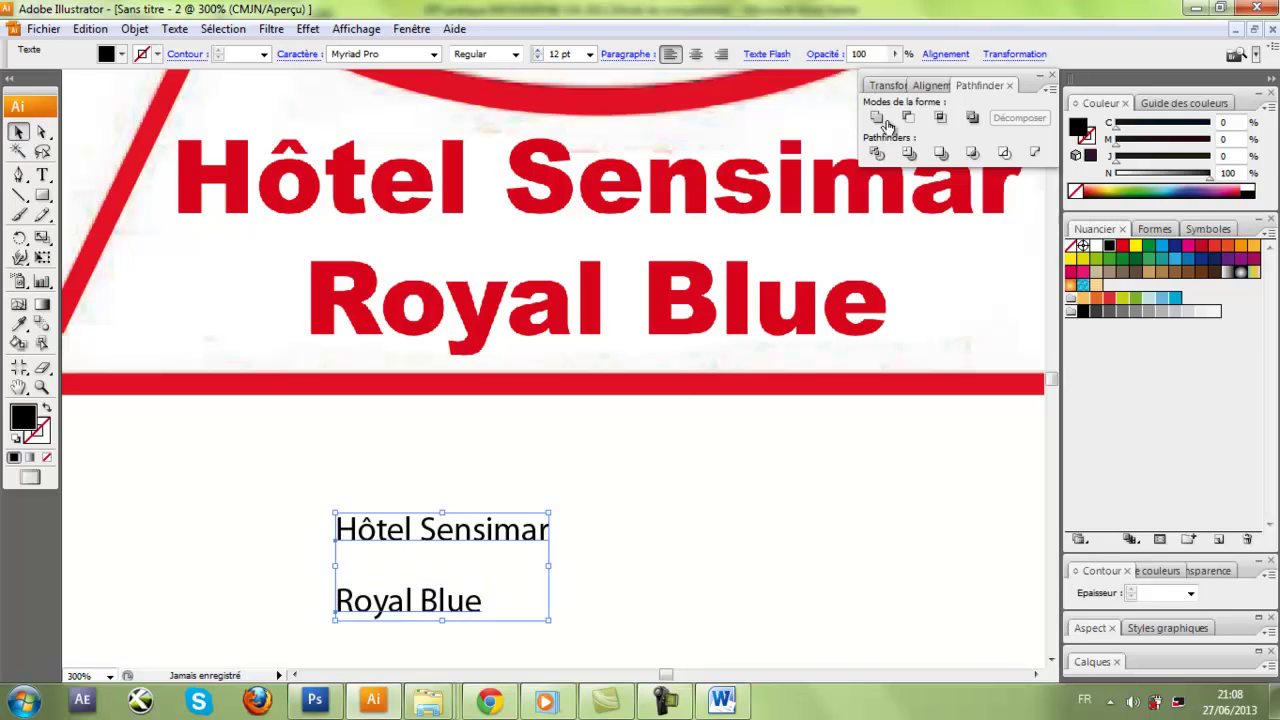
left_click(929, 86)
left_click(908, 117)
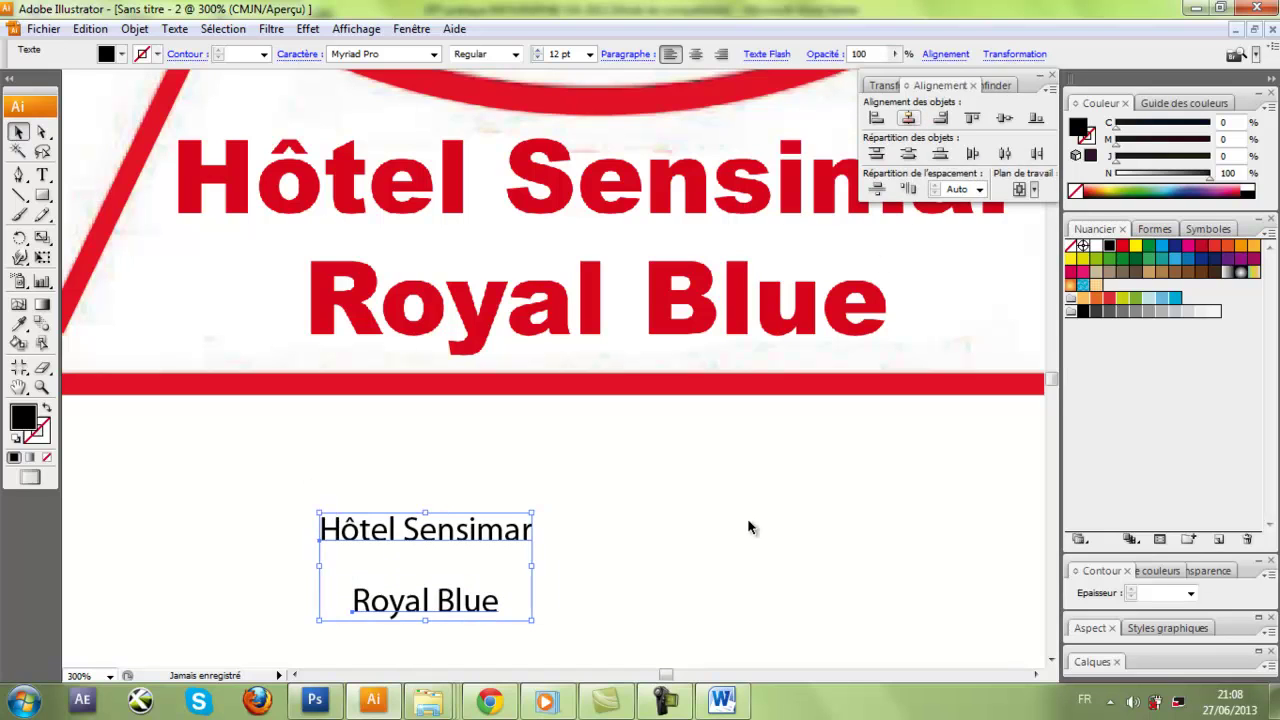
left_click(433, 657)
left_click_drag(443, 601, 443, 583)
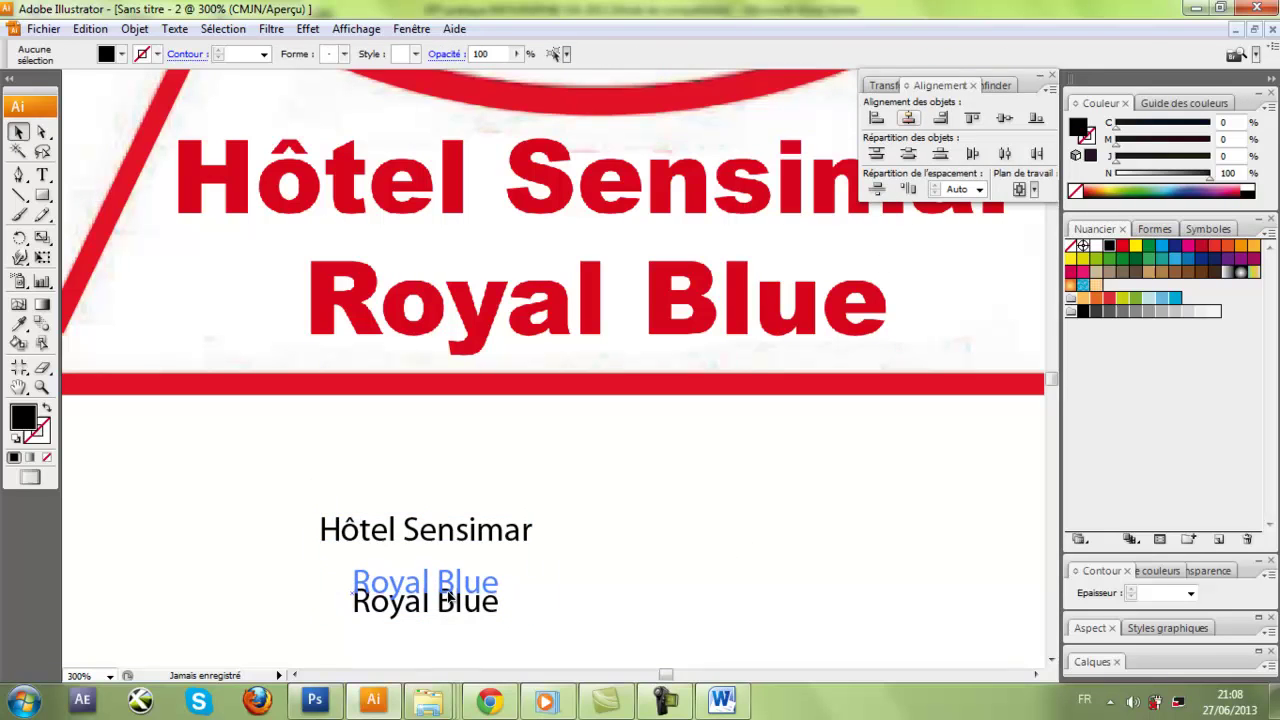
left_click(490, 645)
key("ctrl+minus")
key("ctrl+minus")
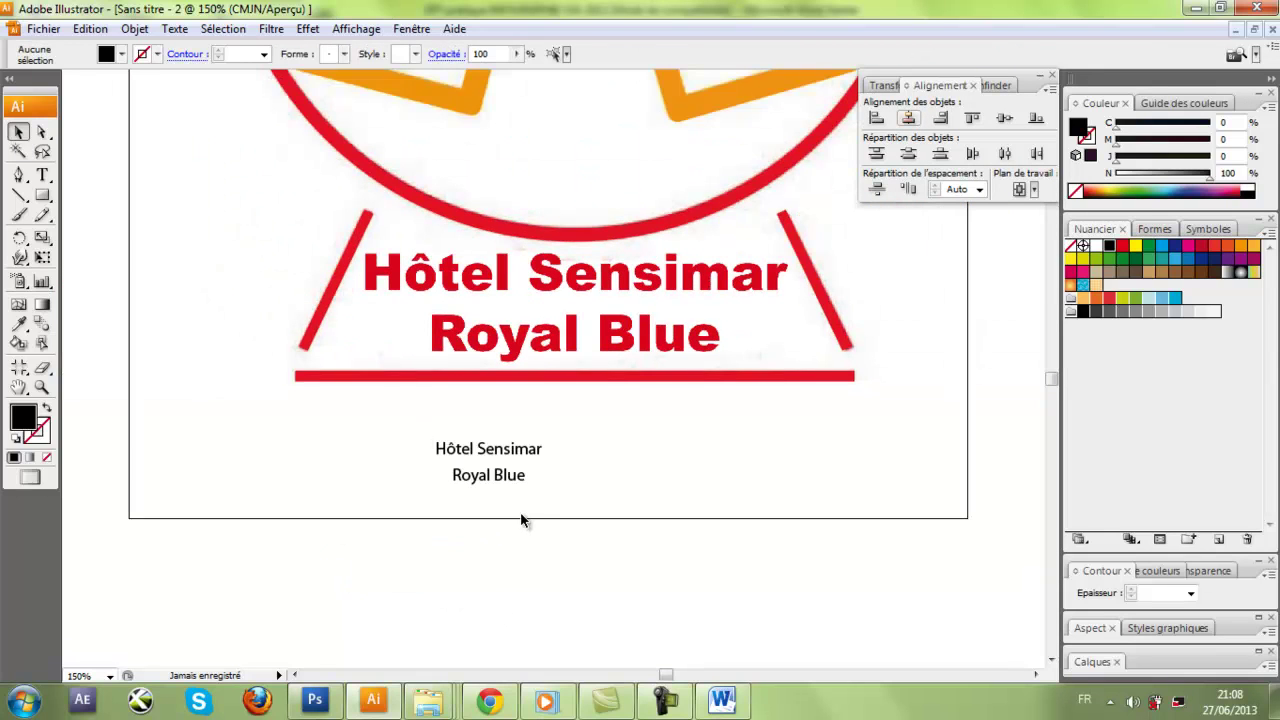
Step: Try several fonts on both lines, starting from Mangal, ending on Microsoft Sans Serif
left_click_drag(523, 517, 313, 115)
left_click(377, 54)
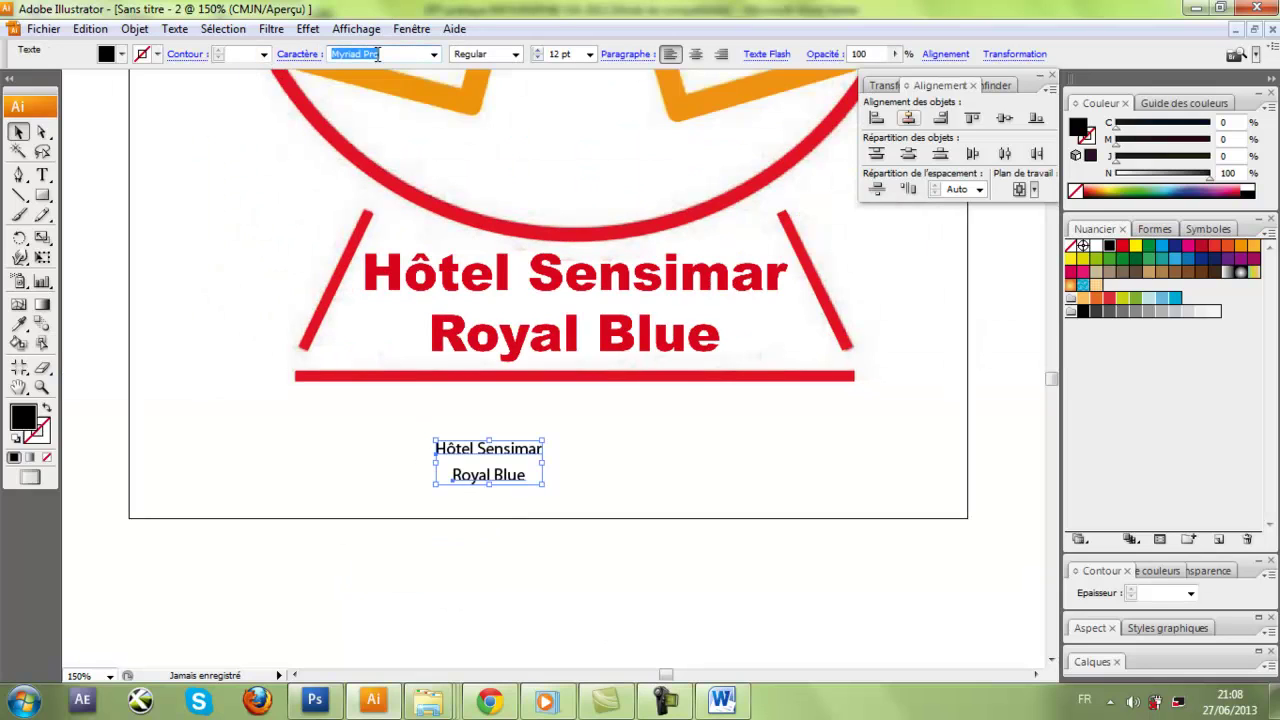
type("Mangal")
left_click(434, 55)
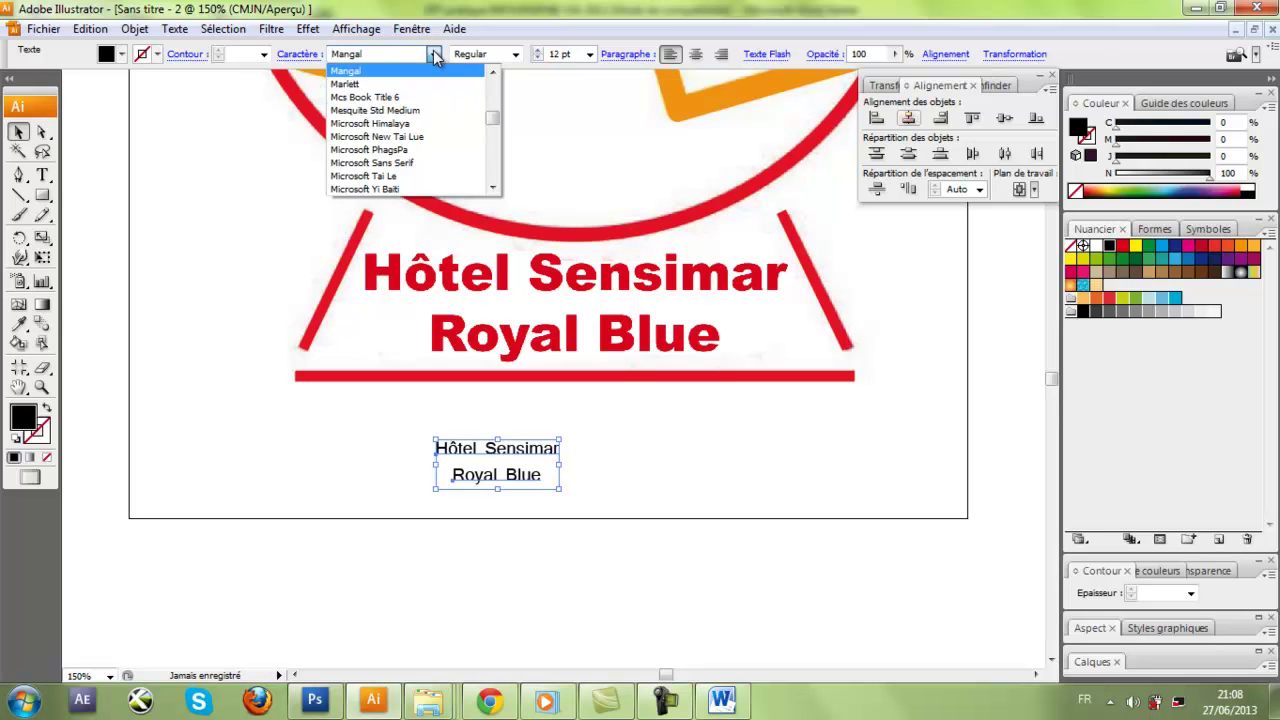
left_click(397, 52)
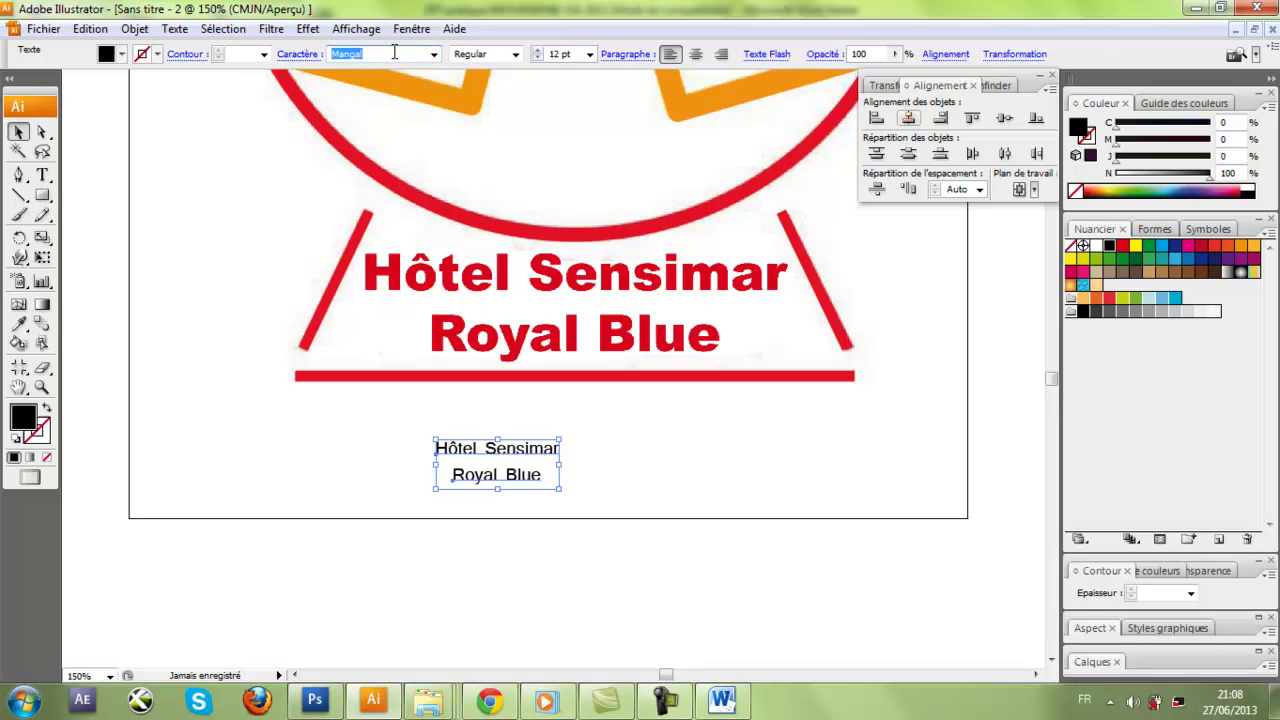
key("Down")
key("Down")
key("Down")
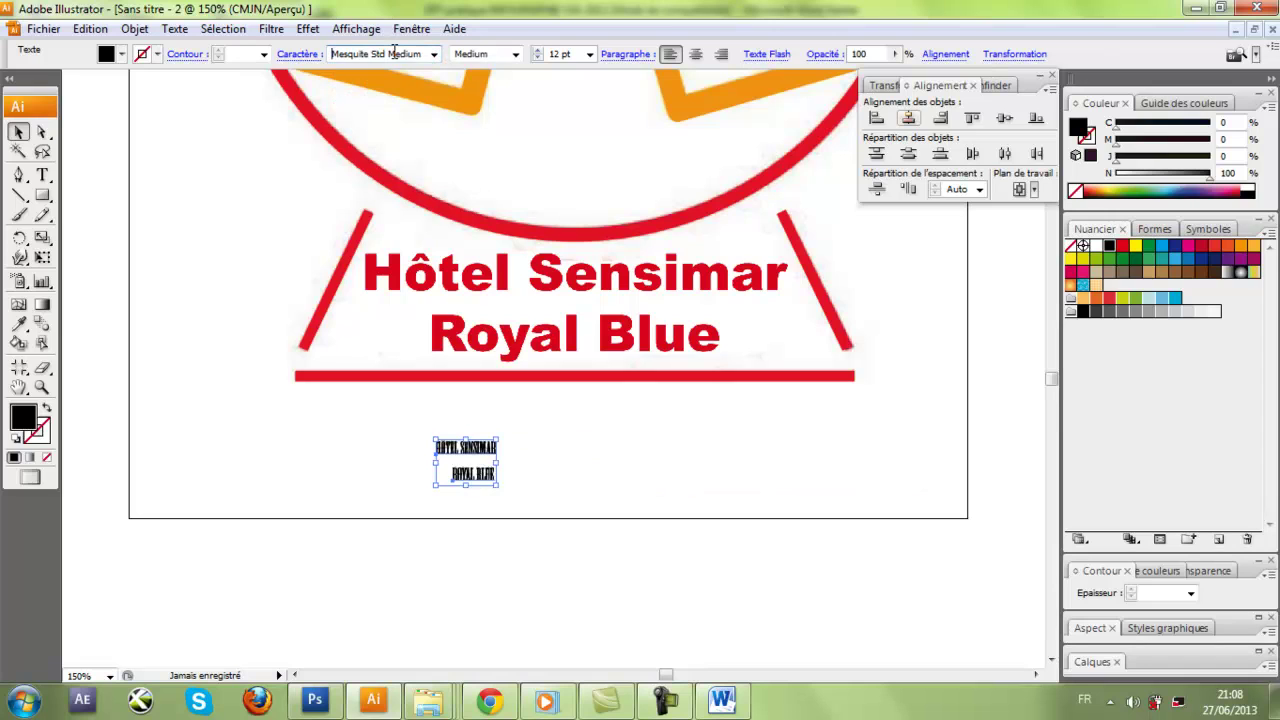
key("Up")
key("Up")
key("Up")
key("Up")
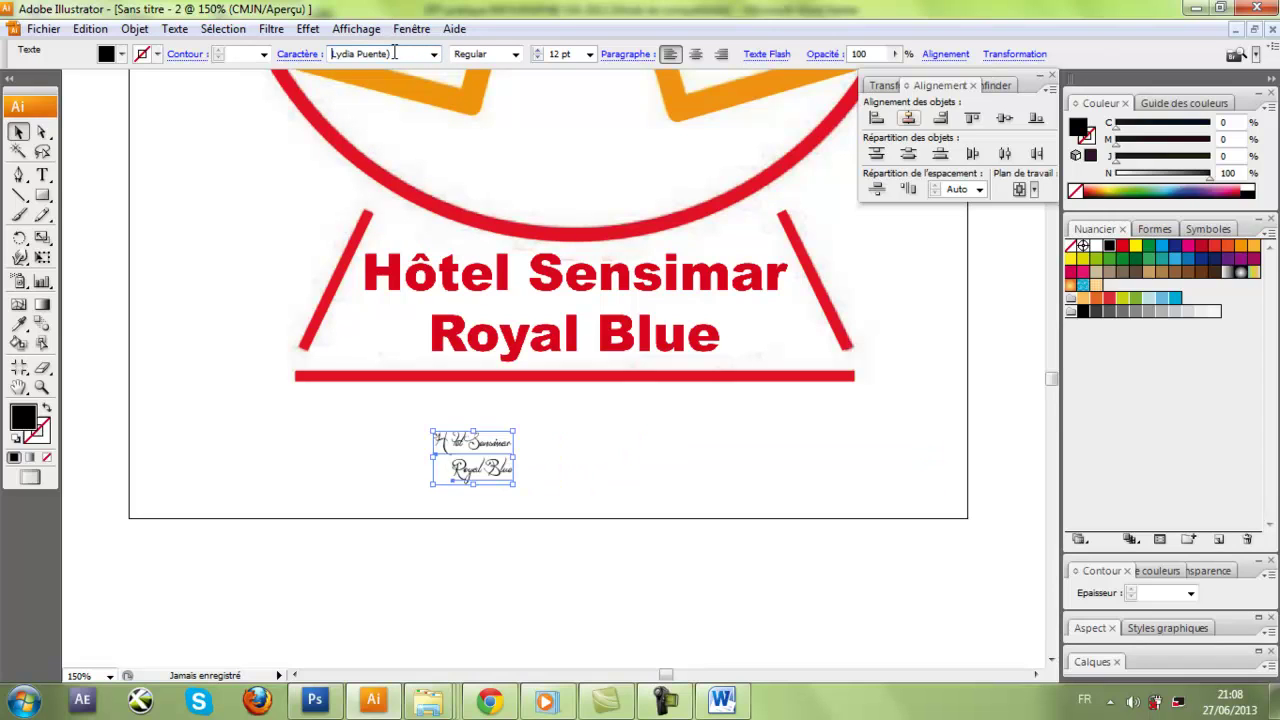
key("Down")
key("Down")
key("Down")
key("Down")
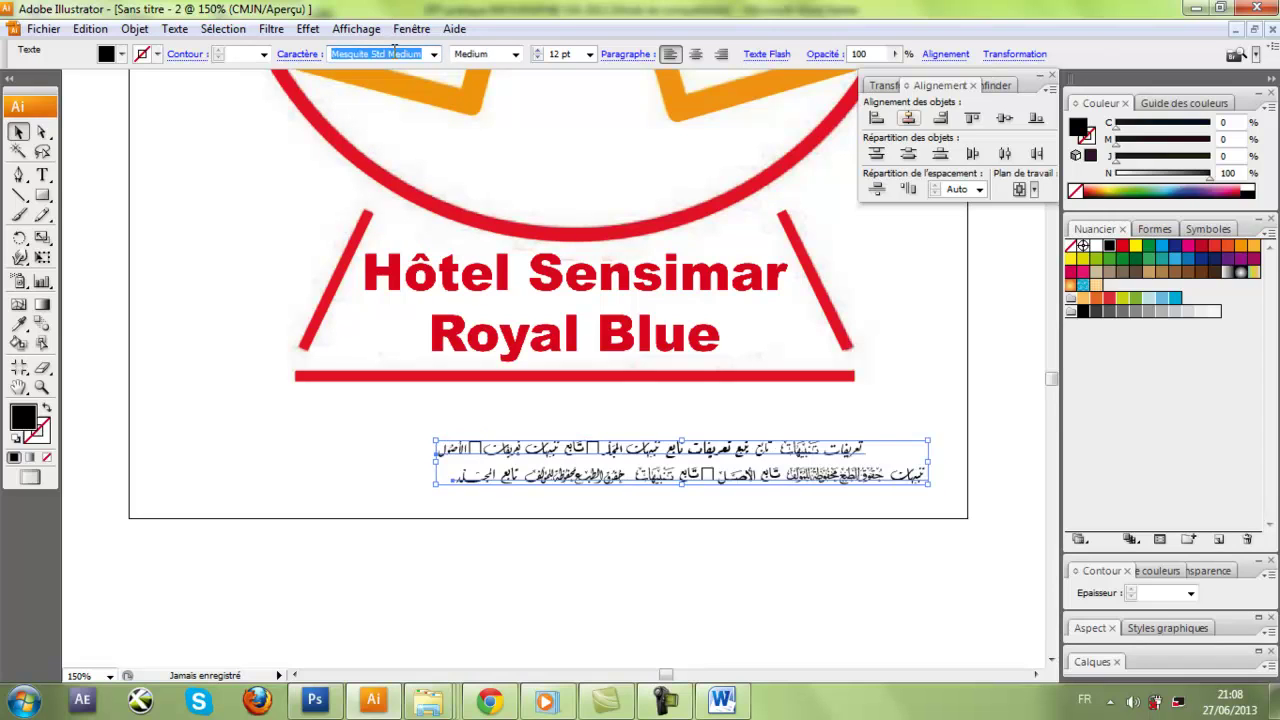
key("Down")
key("Down")
key("Down")
key("Down")
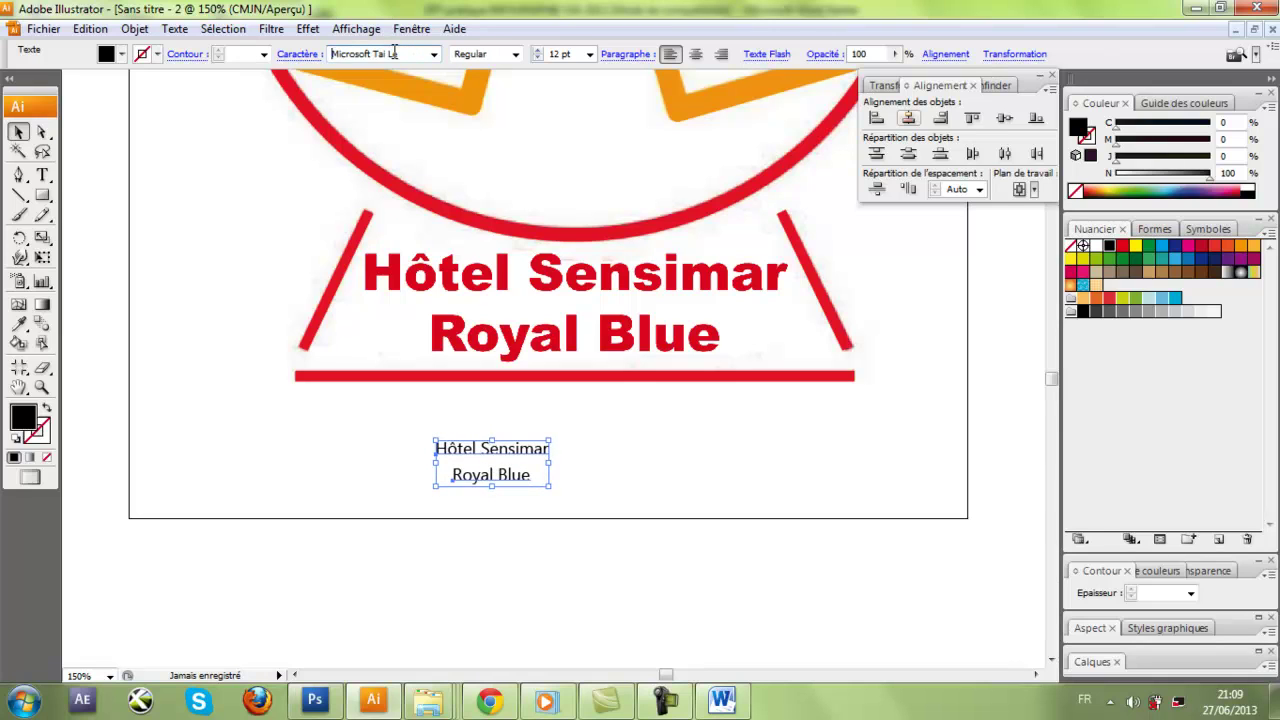
key("Up")
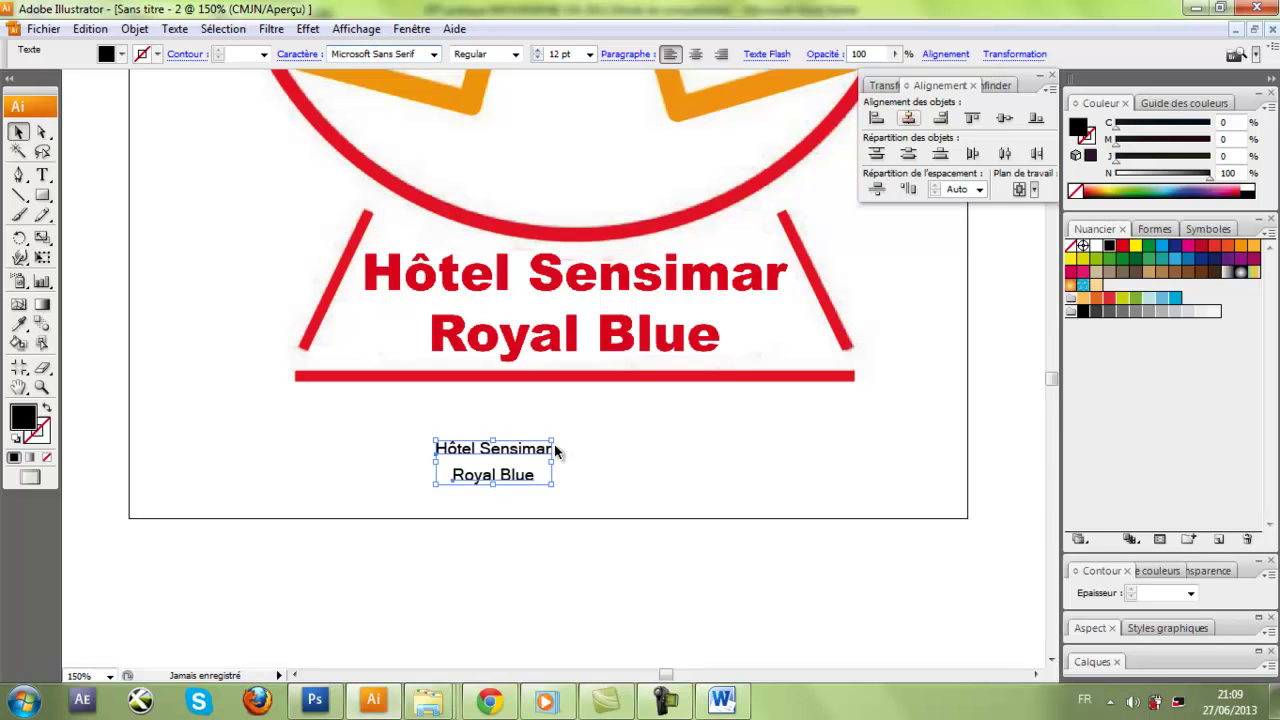
Step: Enlarge both text lines, shift them lower, and preview more fonts down to Prestige Elite Std Bold
left_click_drag(553, 440, 718, 372)
left_click_drag(575, 400, 559, 456)
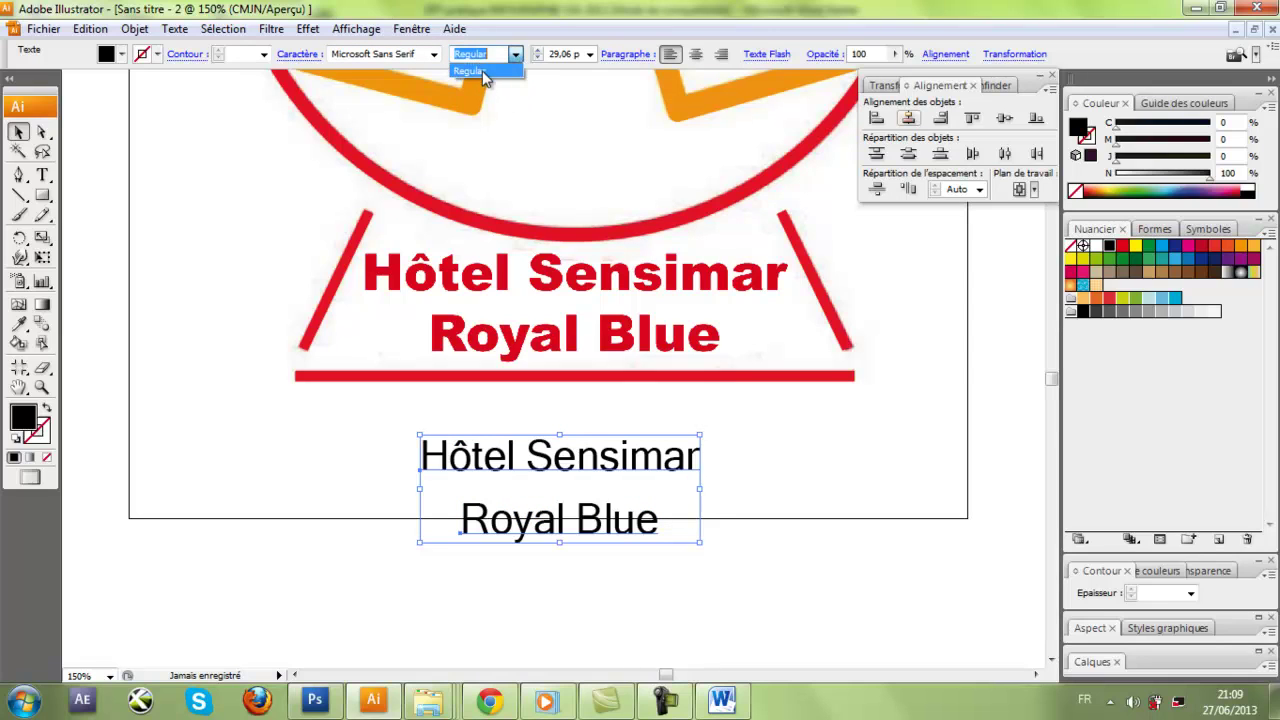
left_click(393, 55)
key("Down")
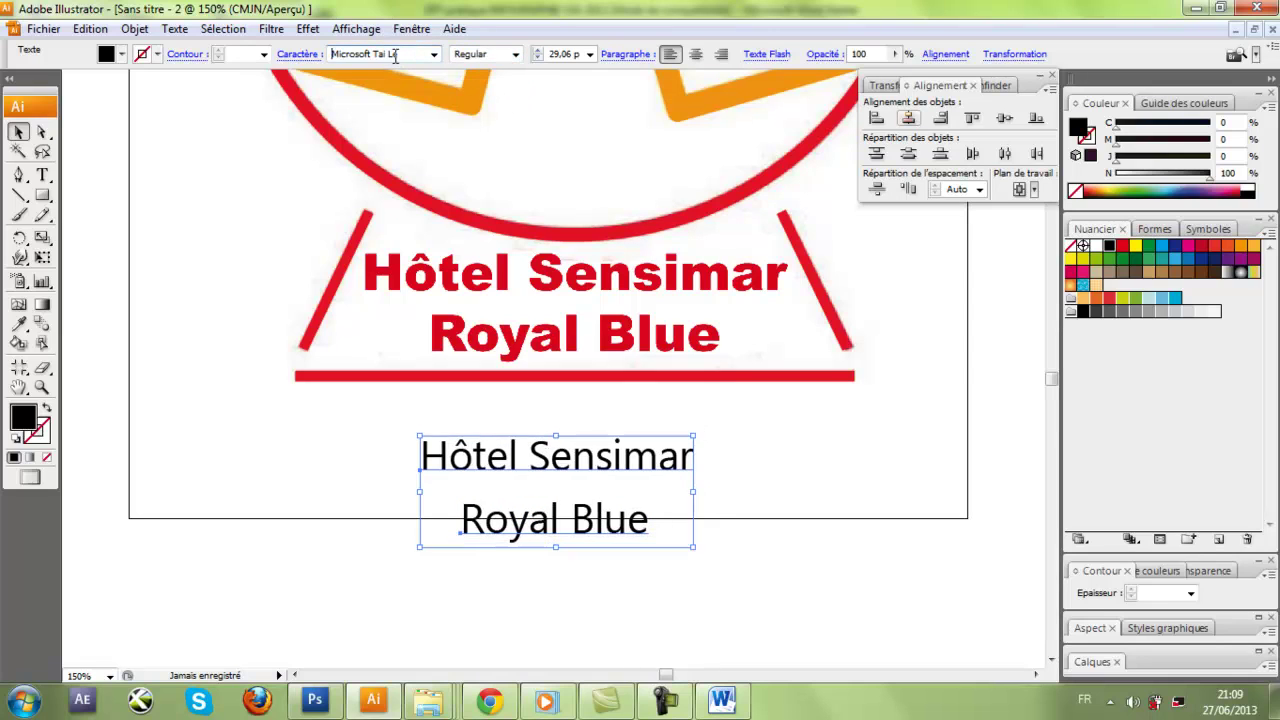
key("Down")
key("Down")
key("Down")
key("Down")
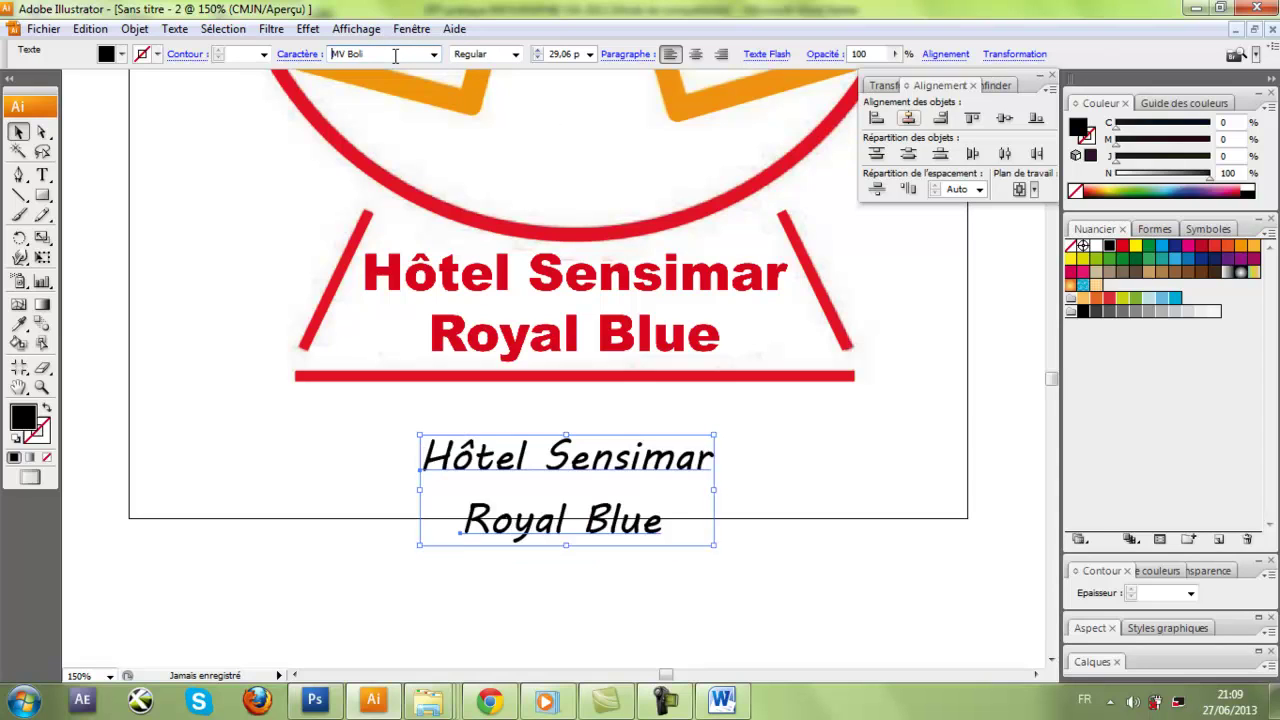
key("Down")
key("Down")
key("Down")
key("Down")
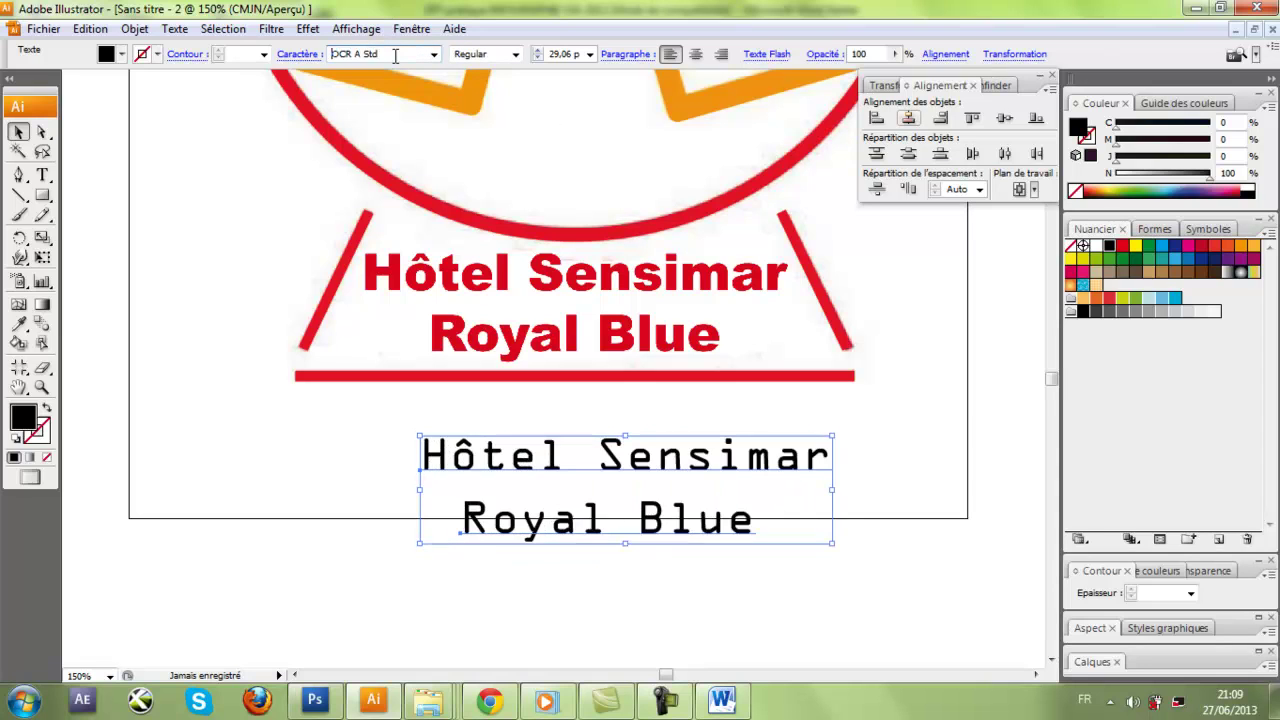
key("Down")
key("Down")
key("Down")
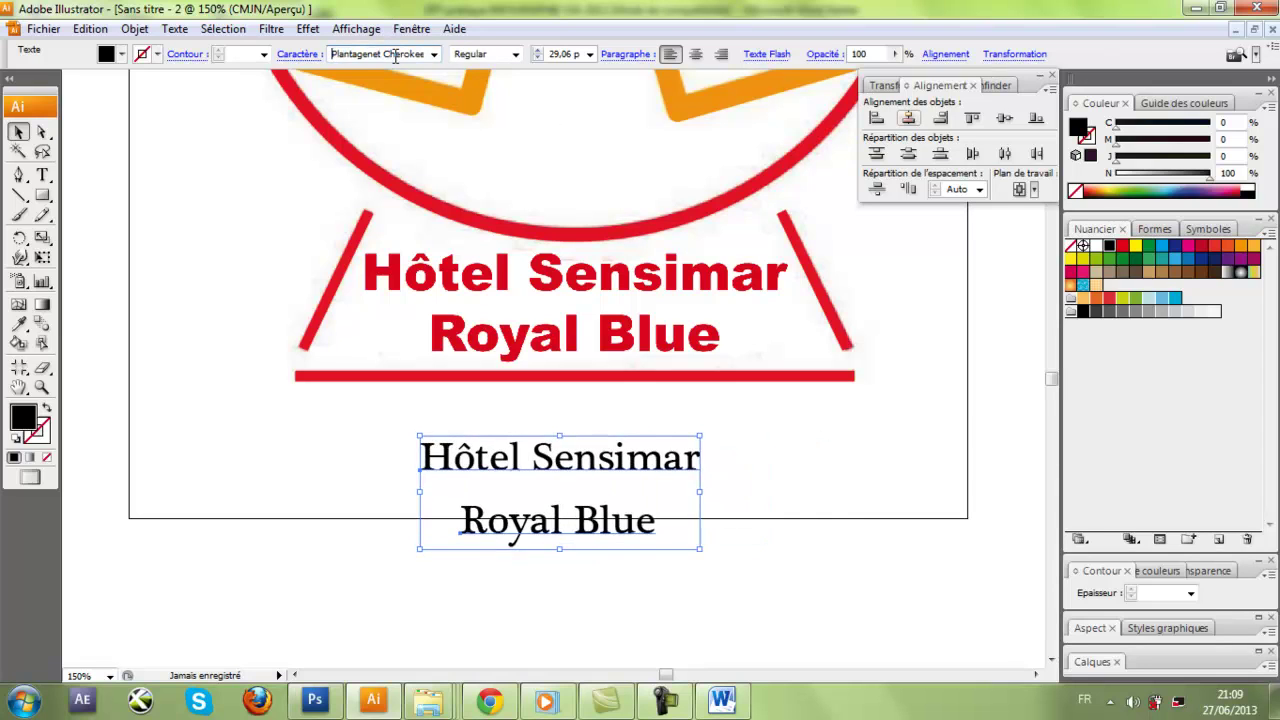
key("Down")
key("Down")
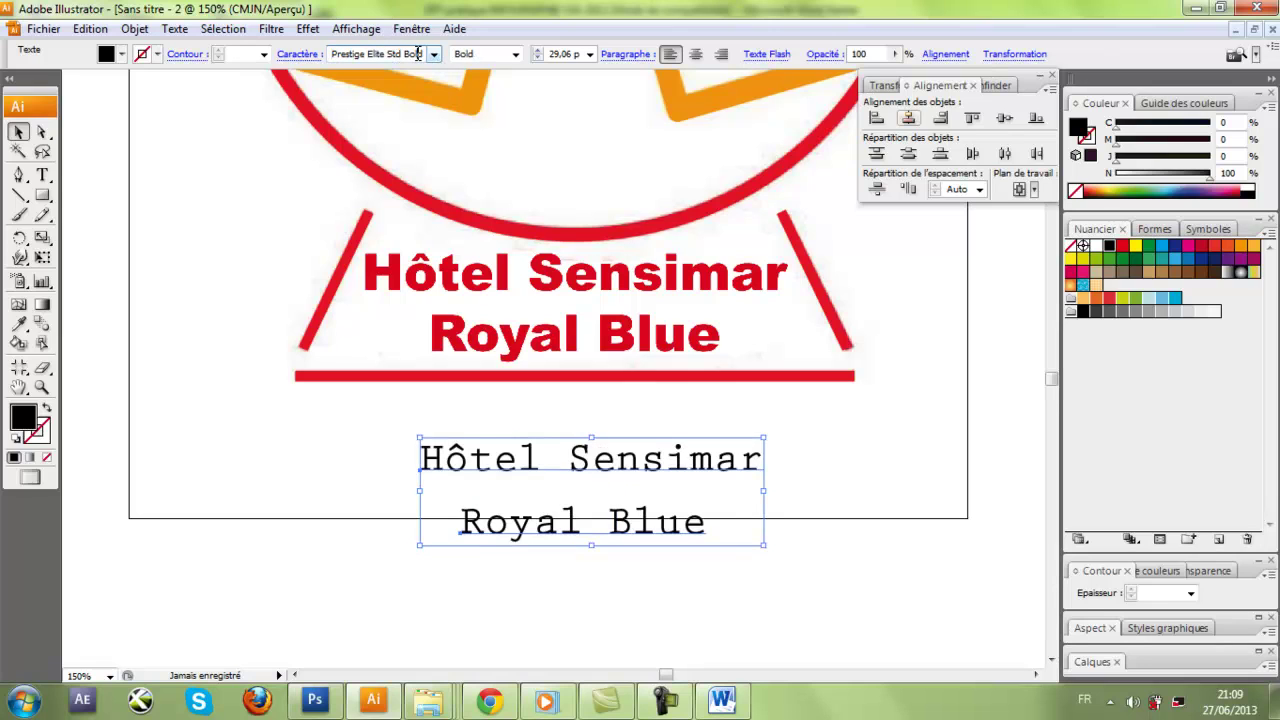
Step: Set both text lines to Tahoma Bold
key("ctrl+a")
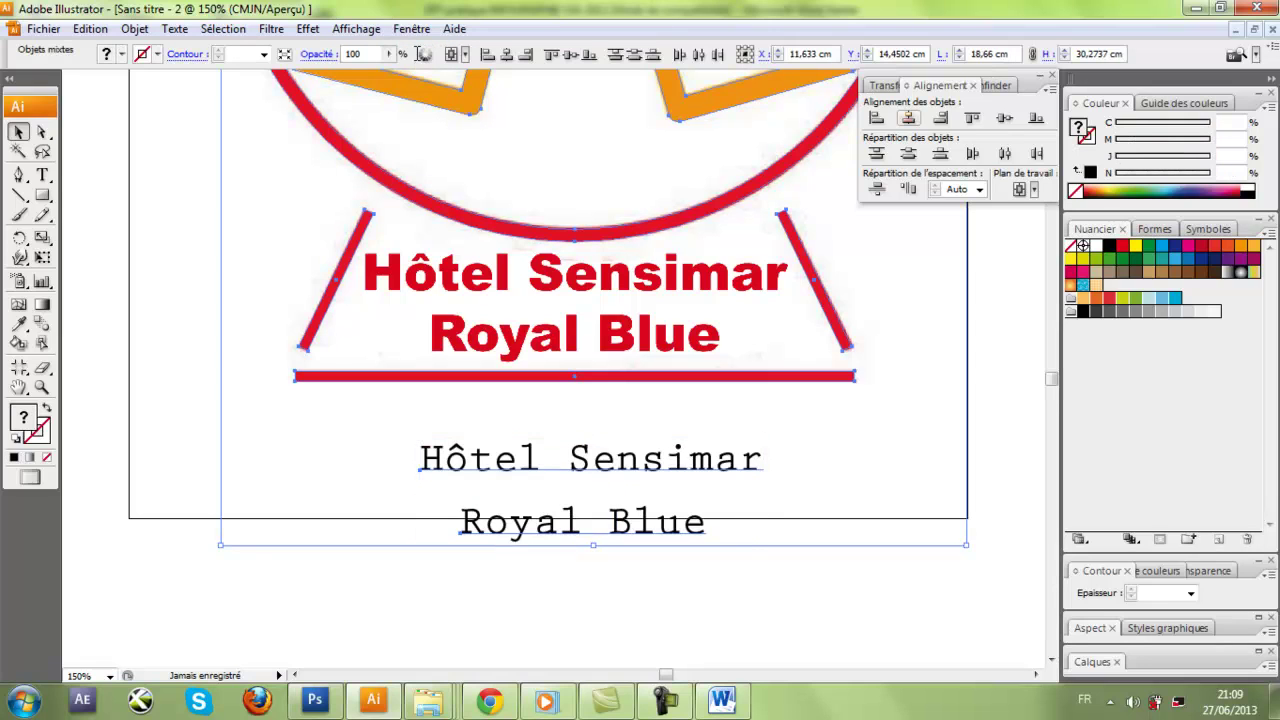
left_click(507, 550)
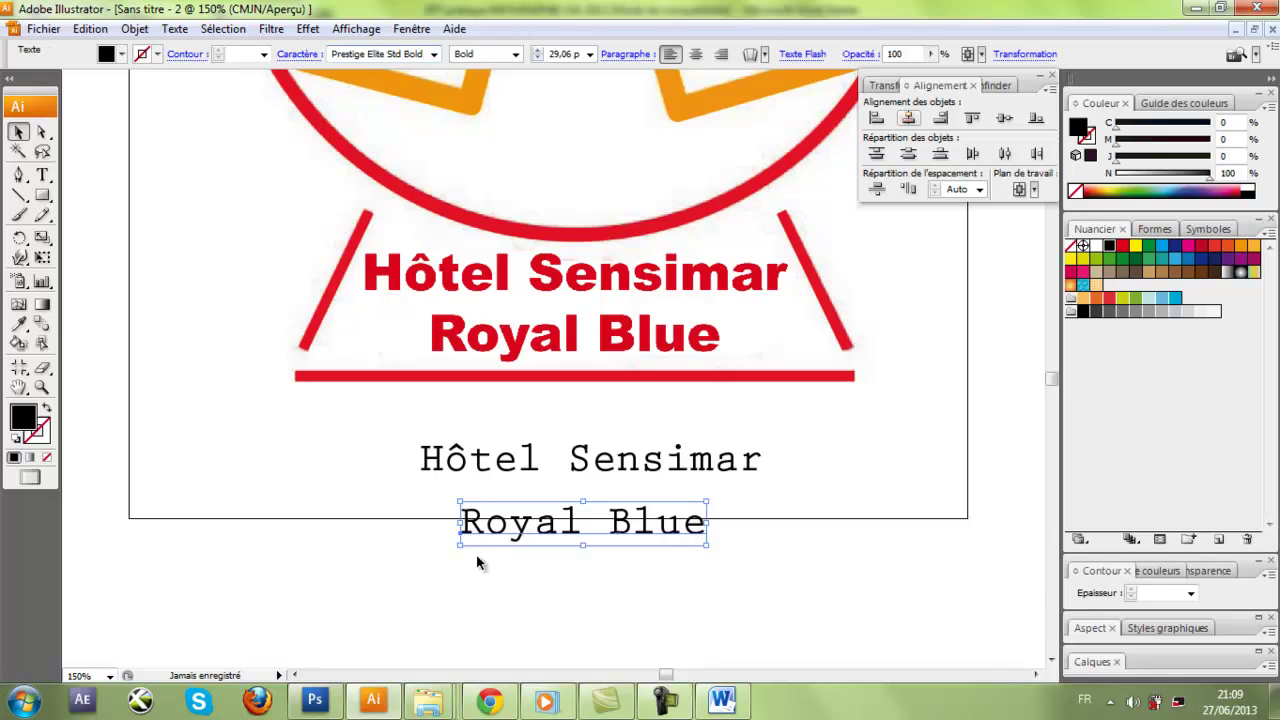
left_click_drag(477, 557, 600, 423)
left_click(372, 54)
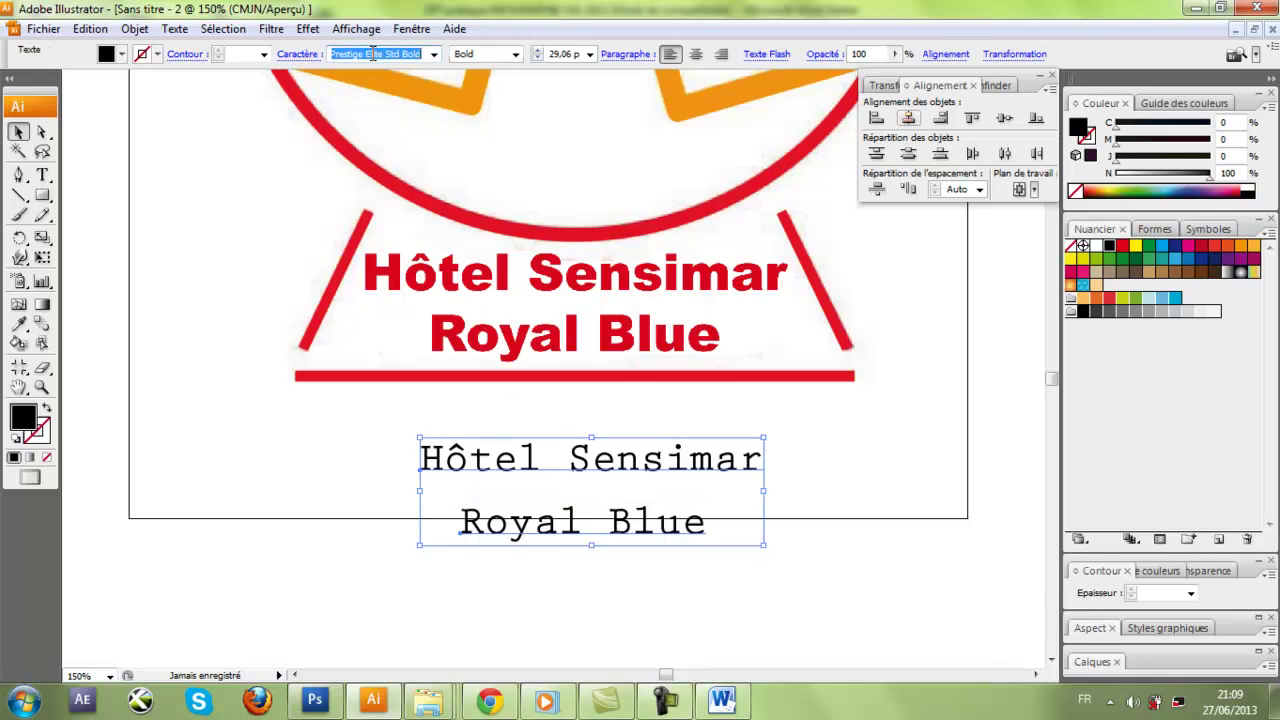
type("Tahoma")
key("Return")
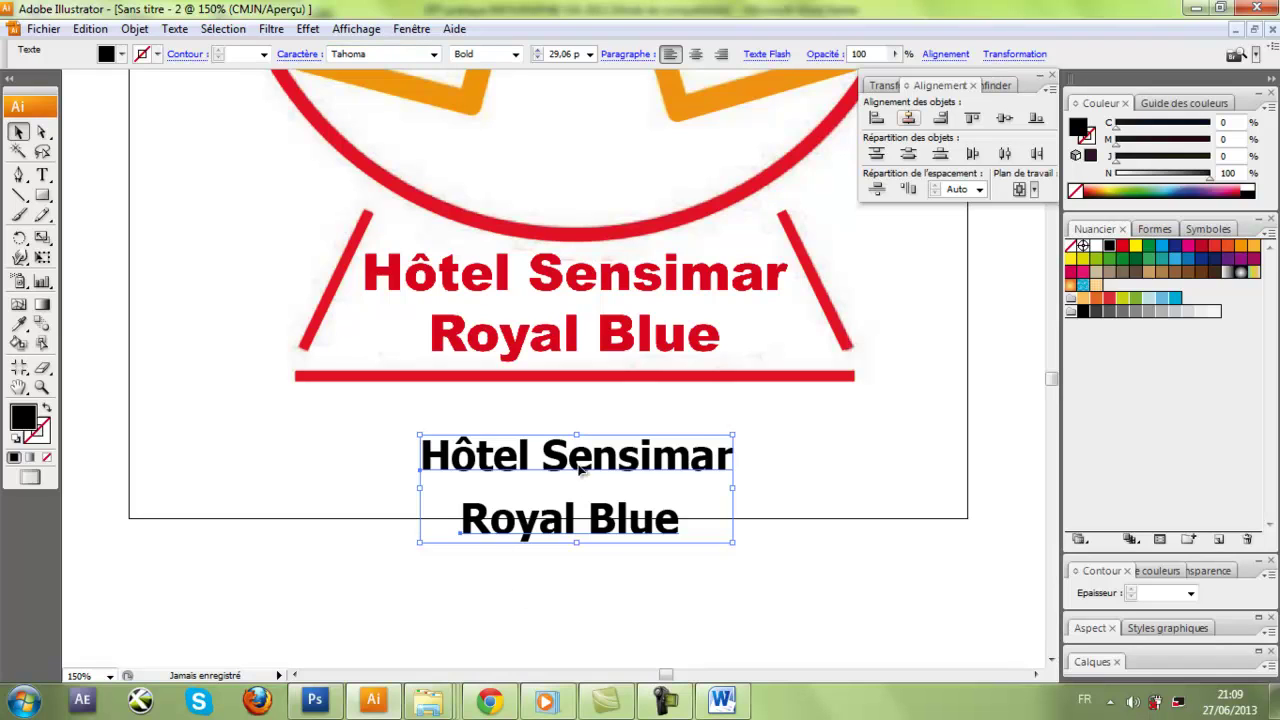
Step: Place Hôtel Sensimar over the original lettering at 39.51 pt and colour it the sign's red
left_click(549, 591)
mouse_move(578, 442)
left_mouse_down()
mouse_move(538, 280)
mouse_move(520, 262)
left_mouse_up()
left_click_drag(674, 254, 785, 236)
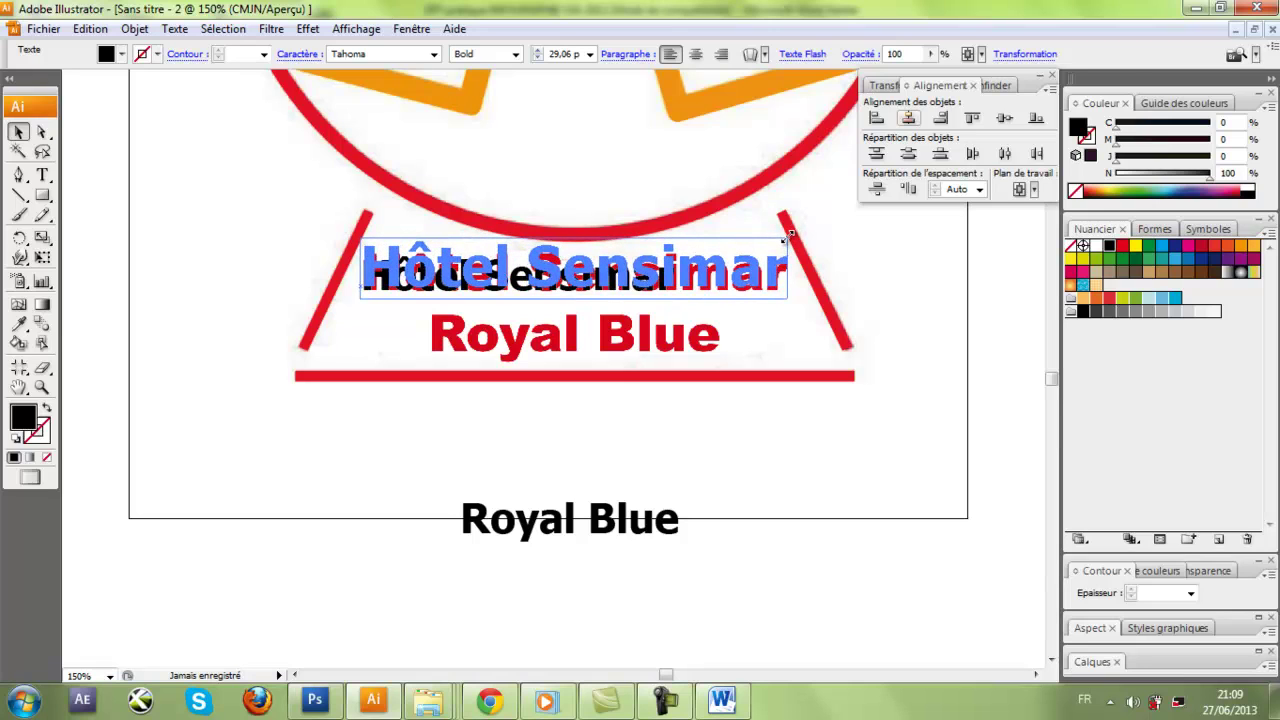
left_click_drag(787, 238, 786, 240)
left_click_drag(750, 287, 749, 289)
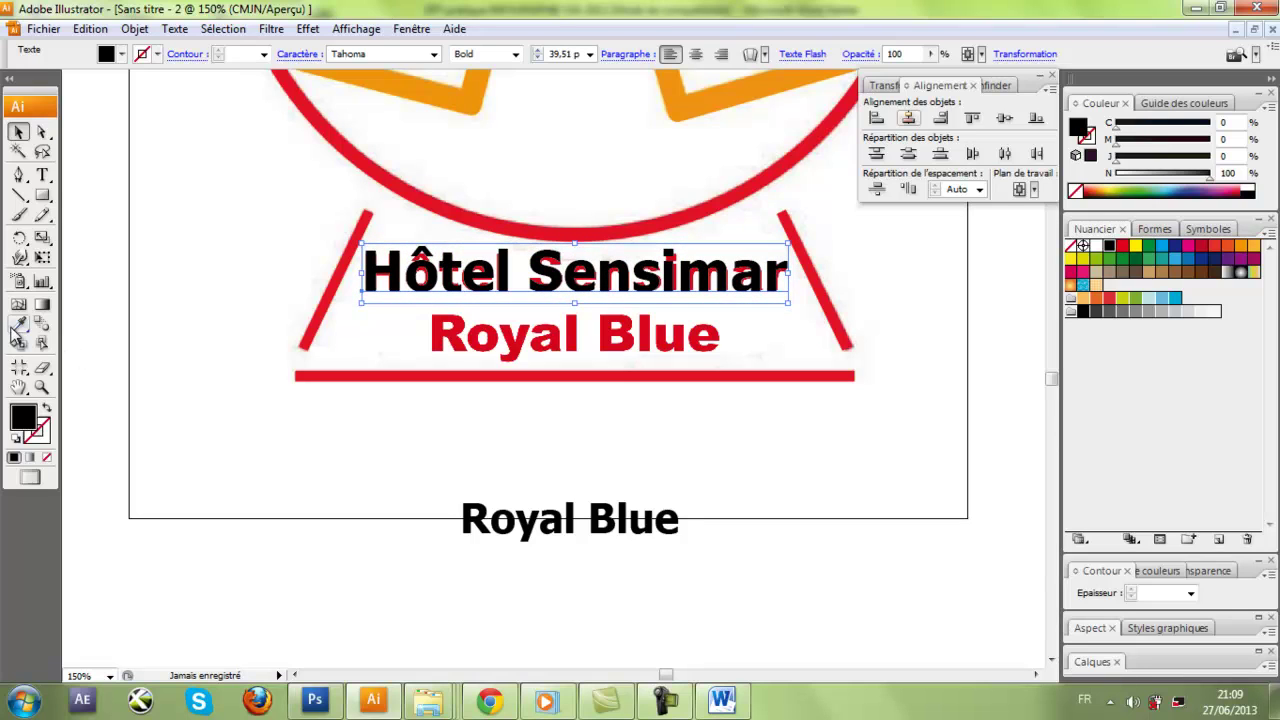
left_click(18, 323)
left_click(319, 308)
Step: Move Royal Blue onto the sign, give it the title's red style, and align it over the traced lettering
left_click(18, 131)
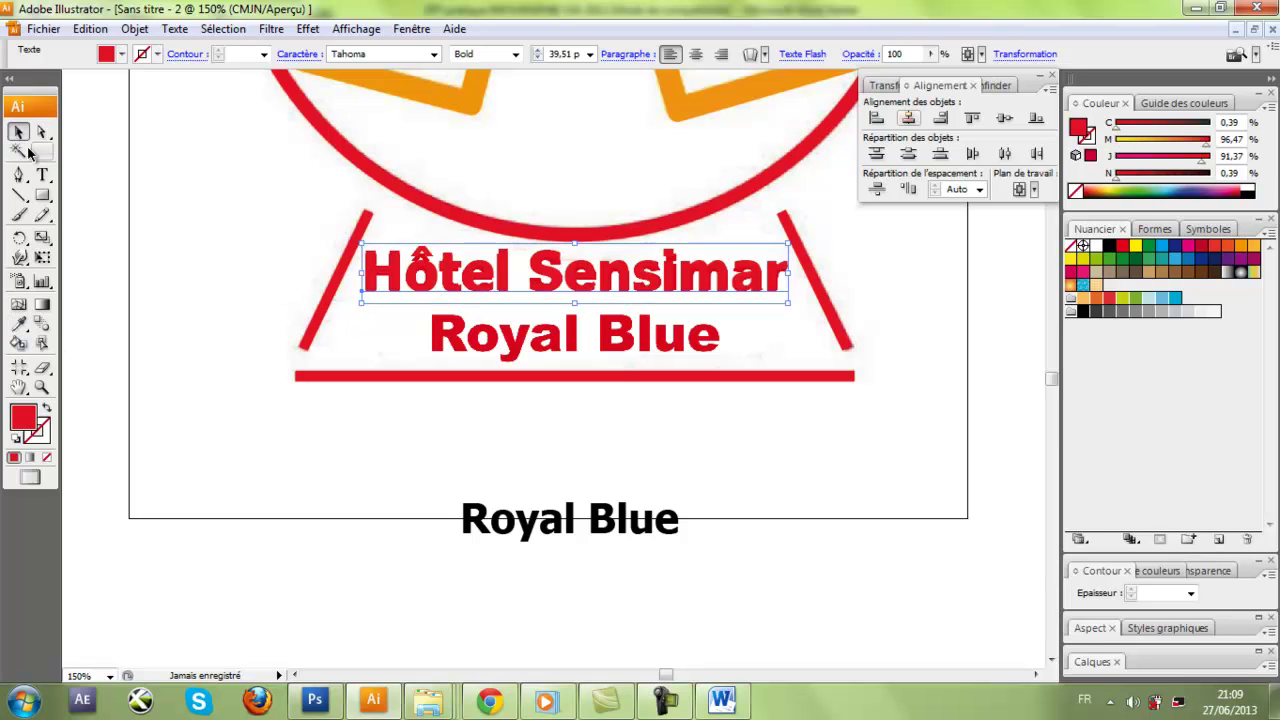
left_click_drag(557, 531, 535, 348)
left_click(18, 323)
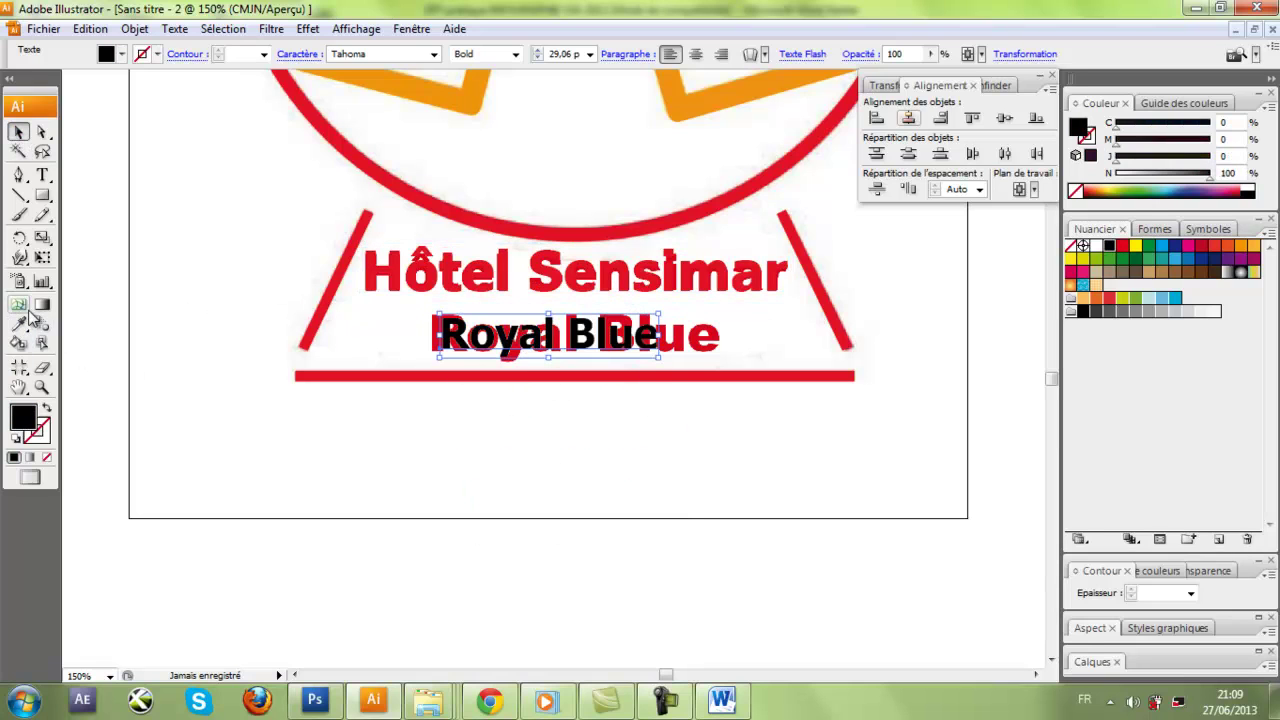
left_click(387, 268)
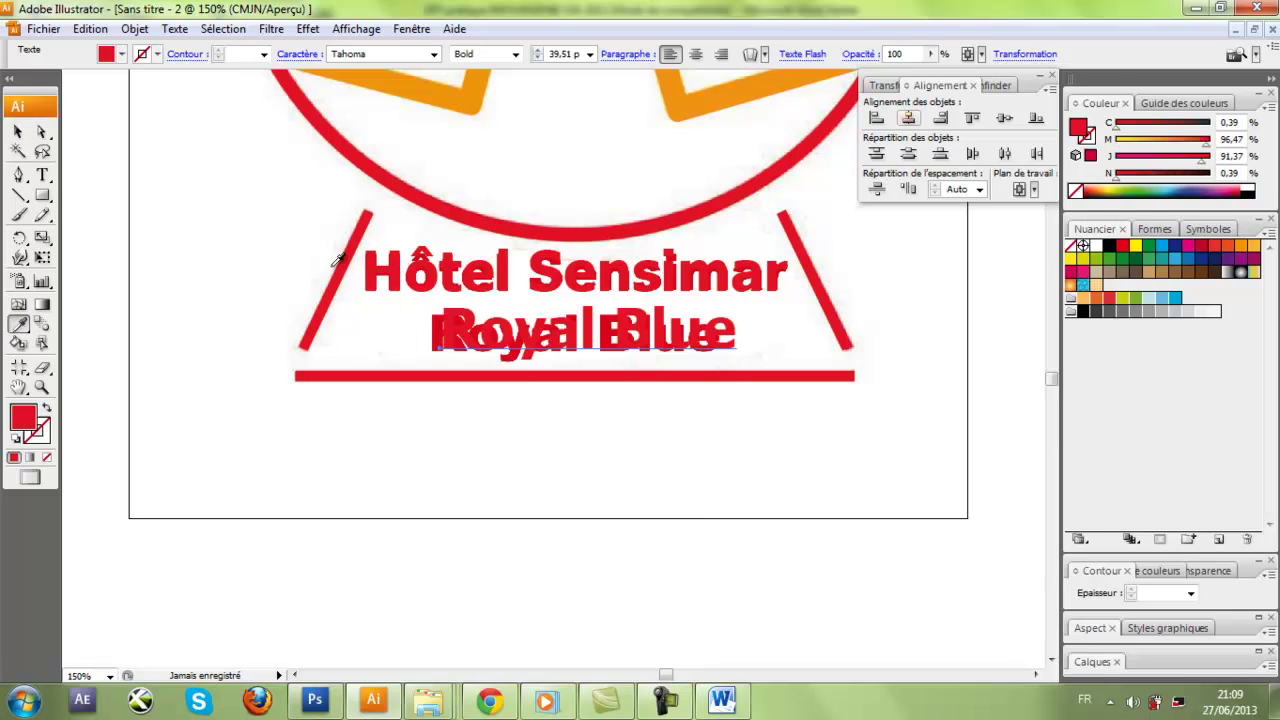
left_click(18, 131)
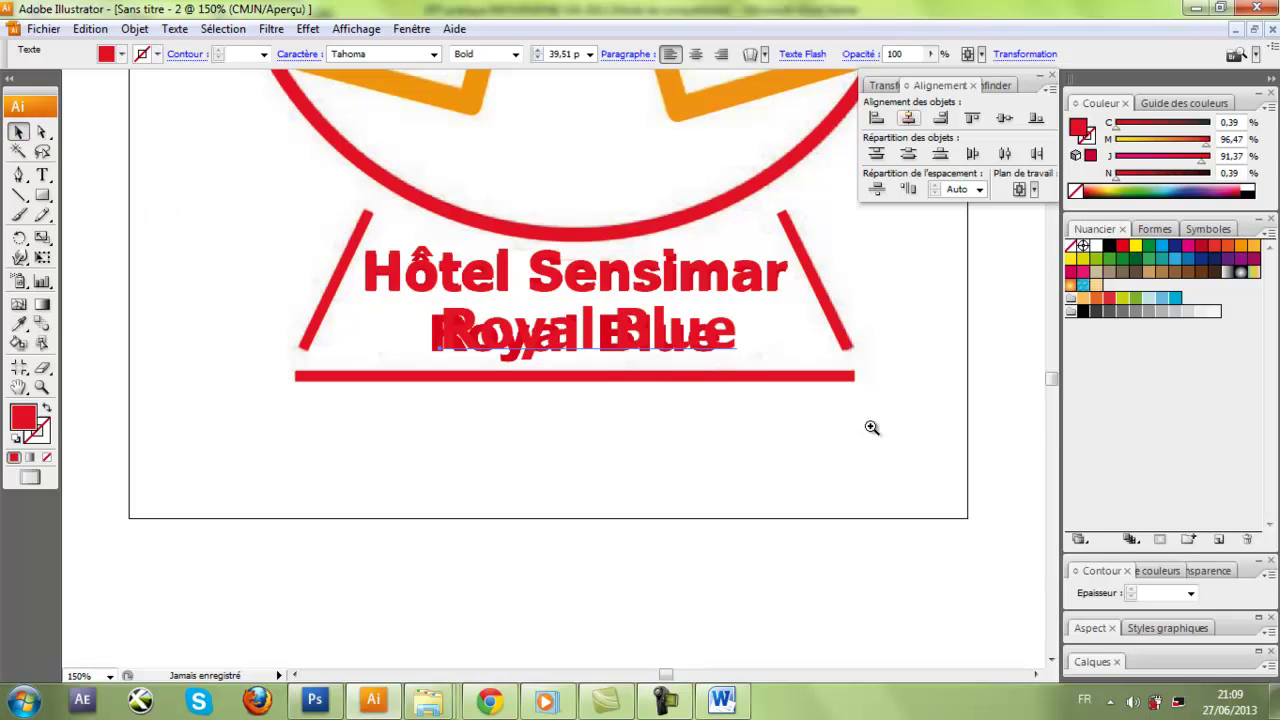
left_click_drag(864, 428, 401, 268)
mouse_move(500, 316)
left_mouse_down()
mouse_move(472, 340)
mouse_move(486, 330)
left_mouse_up()
Step: Move the original logo image beside the rebuilt logo for comparison
left_click(473, 525)
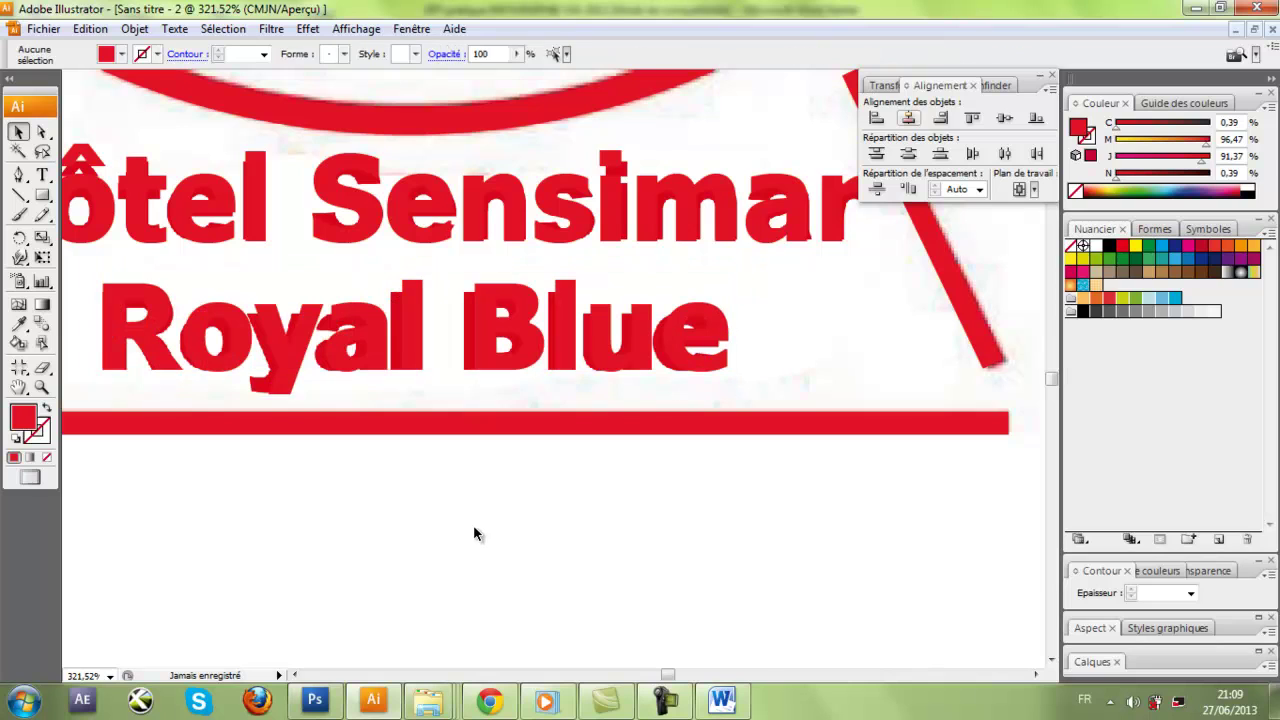
key("ctrl+minus")
key("ctrl+minus")
key("ctrl+minus")
key("ctrl+minus")
key("ctrl+minus")
key("ctrl+minus")
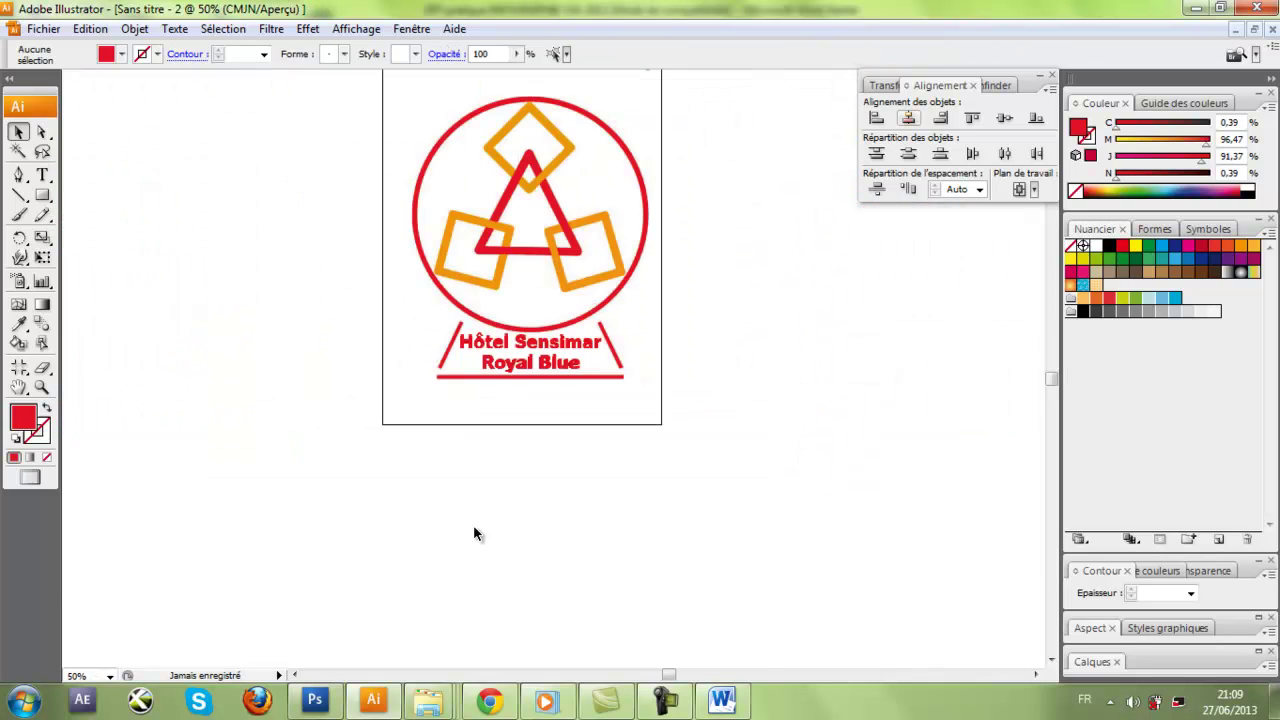
left_click_drag(583, 297, 532, 414)
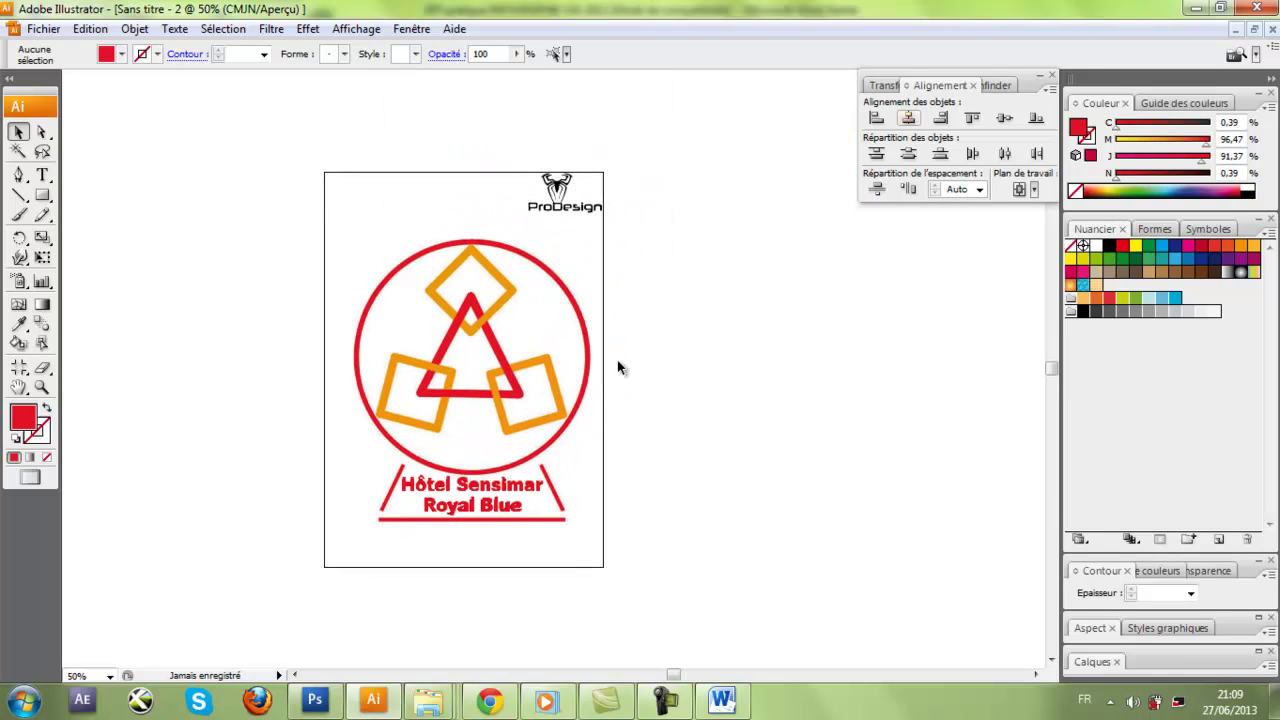
left_click_drag(330, 181, 645, 560)
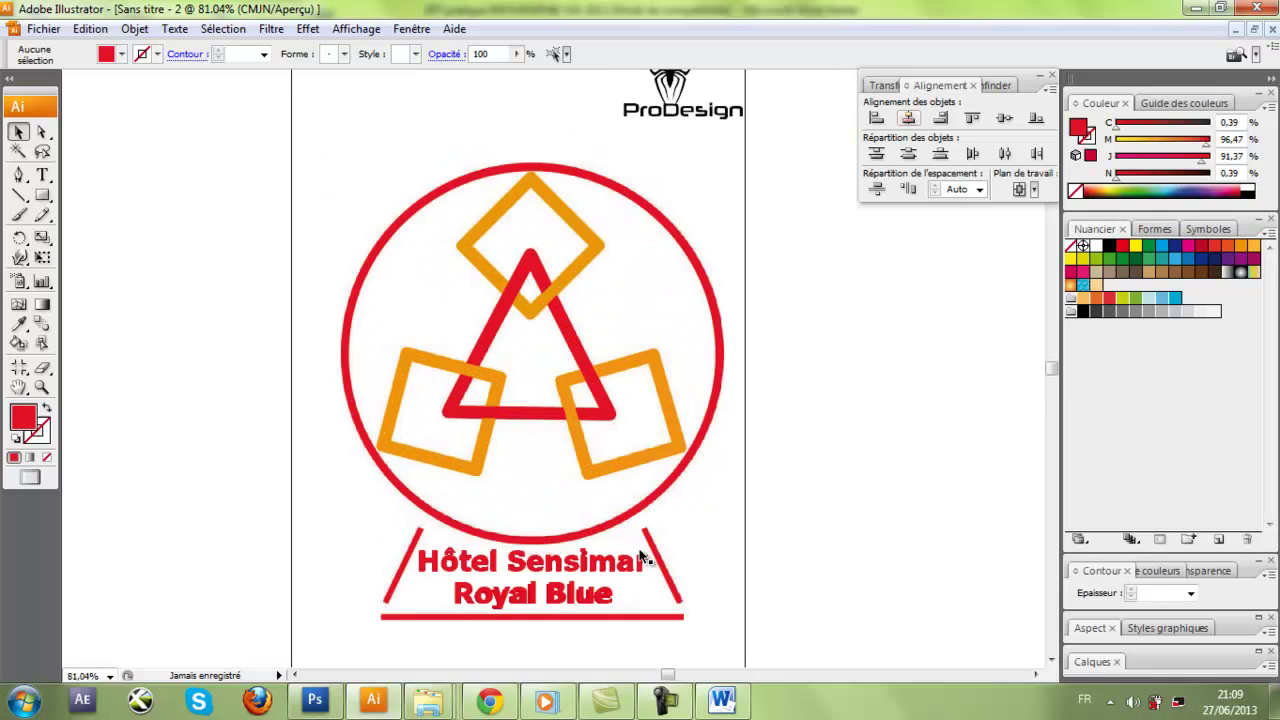
key("ctrl+minus")
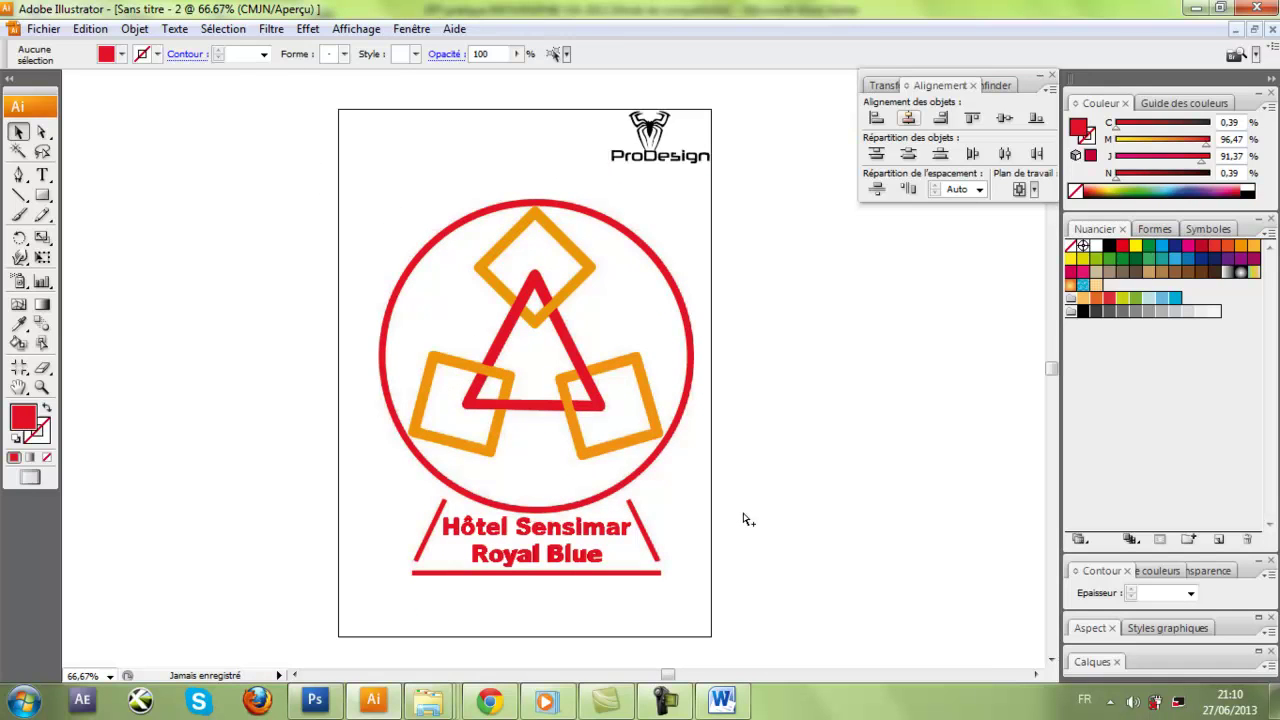
key("ctrl+a")
left_click(827, 467)
left_click_drag(609, 334, 952, 352)
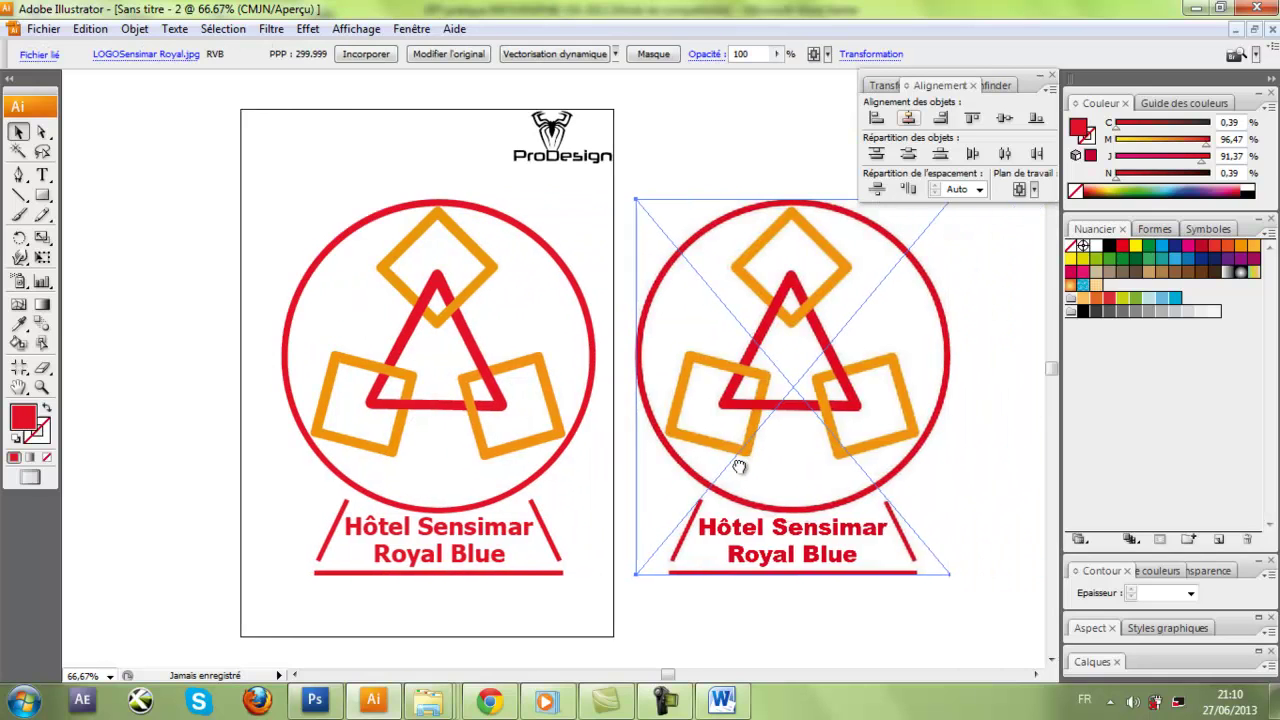
scroll(737, 463, "right", 3)
Step: Convert the rebuilt logo's text to outlines with Vectoriser
left_click(422, 341)
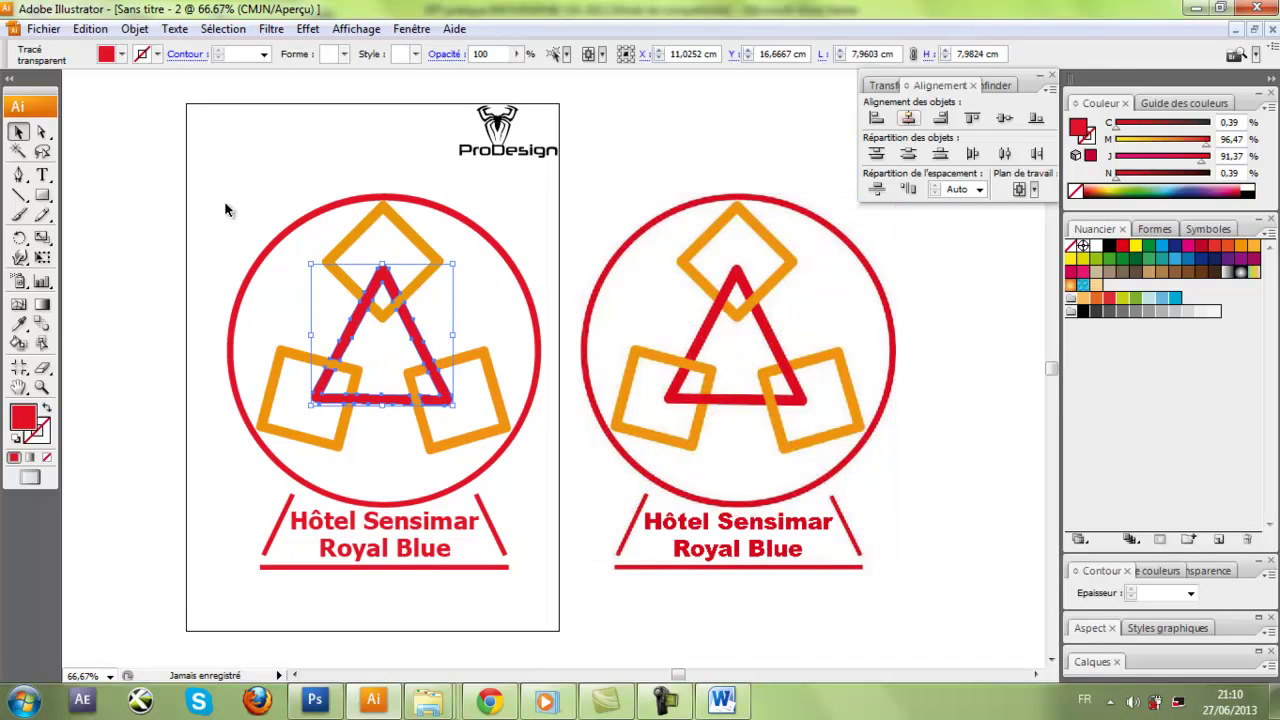
left_click_drag(222, 193, 534, 580)
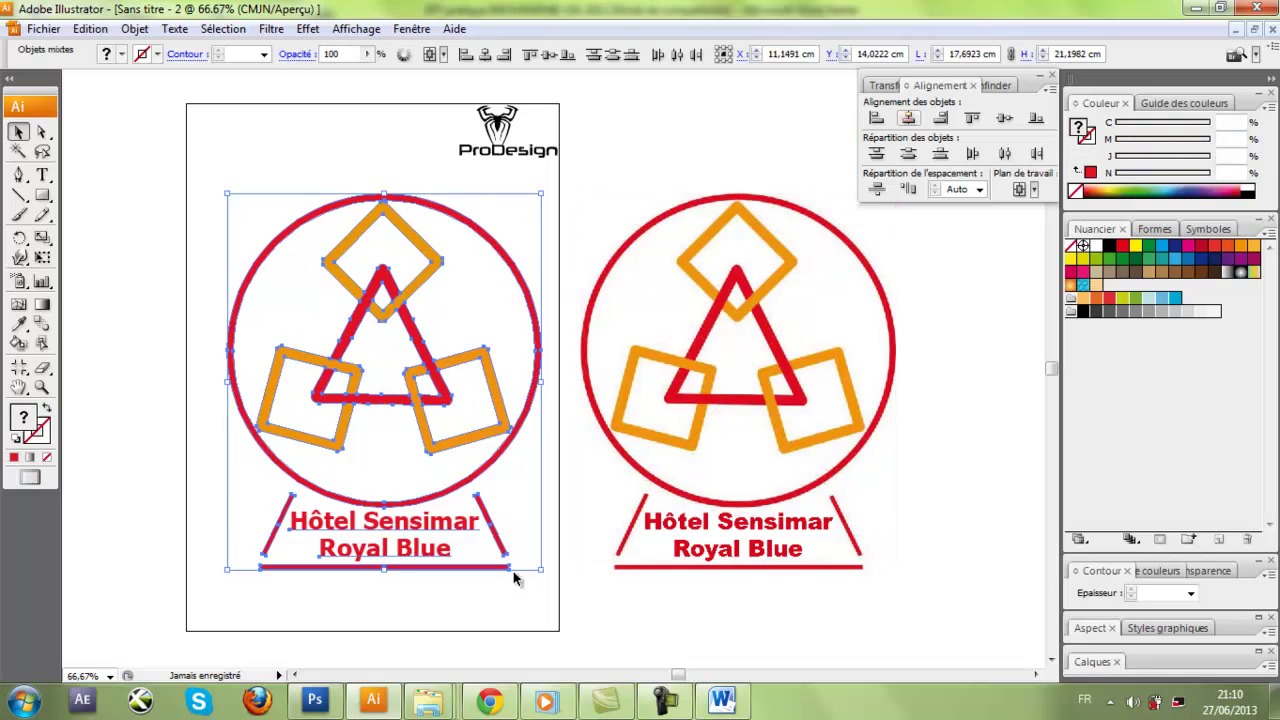
left_click(657, 187)
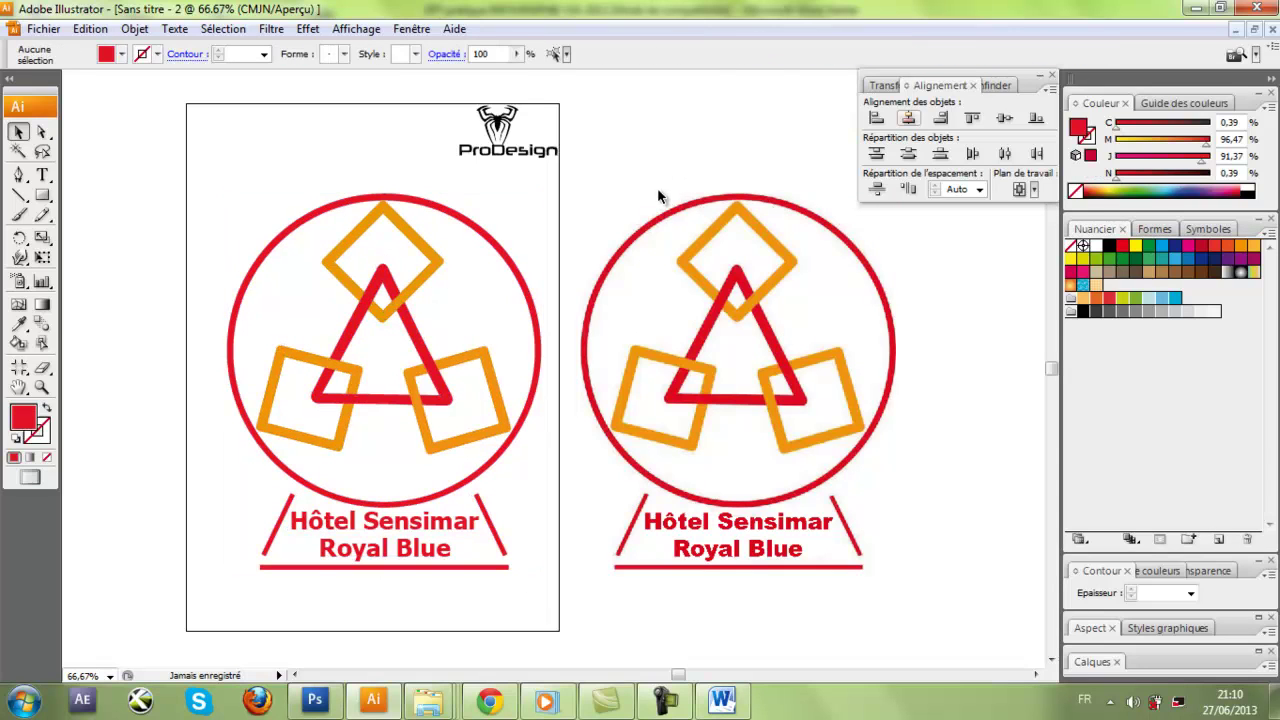
left_click(788, 503)
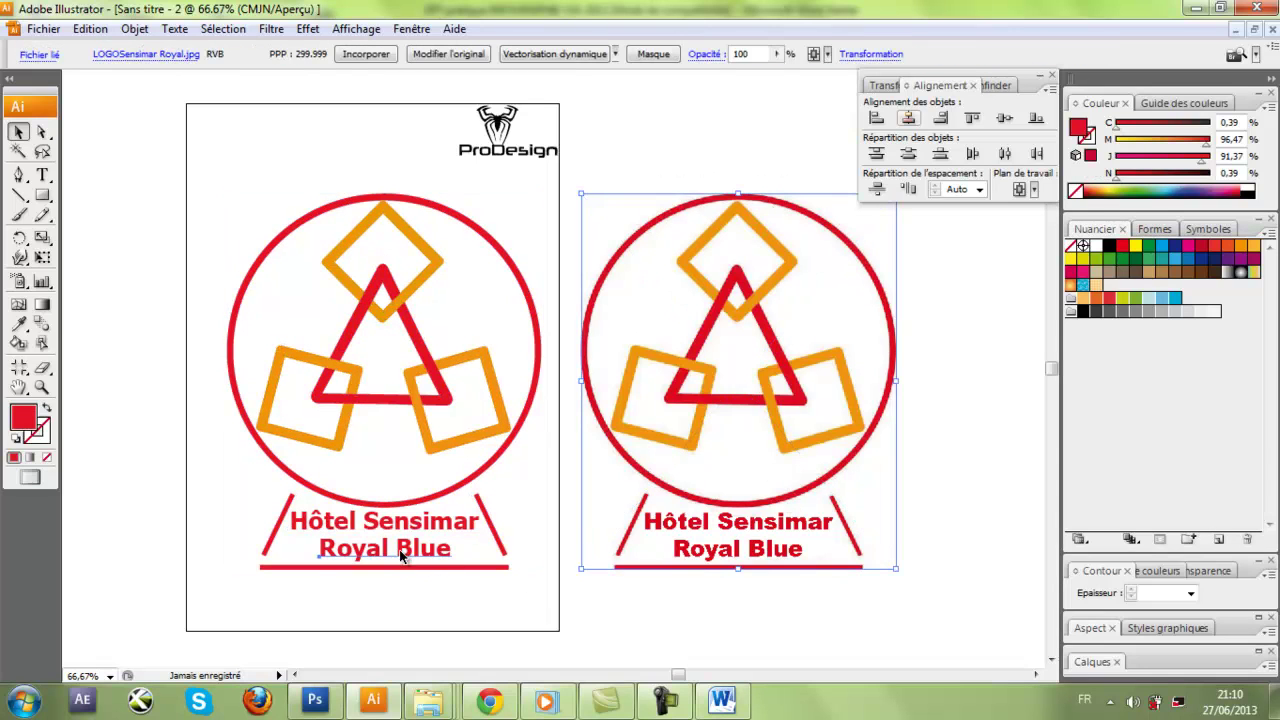
left_click(419, 521)
right_click(420, 520)
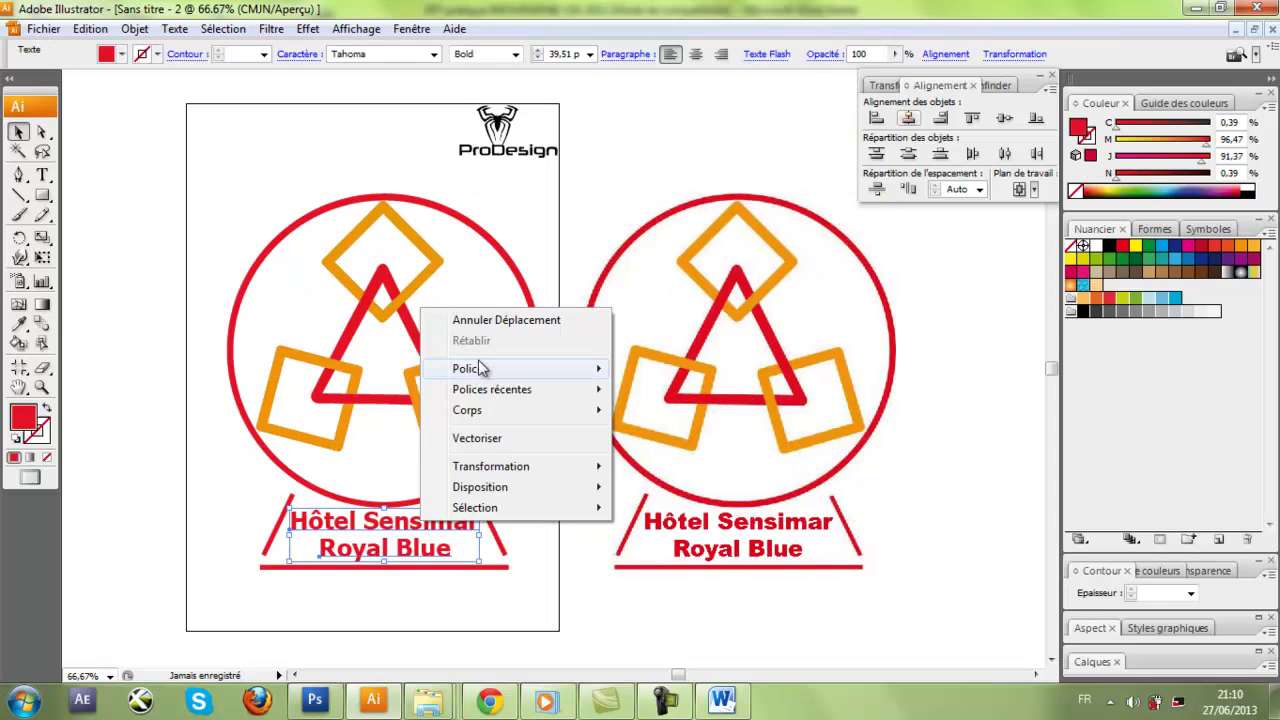
left_click(477, 438)
left_click(411, 606)
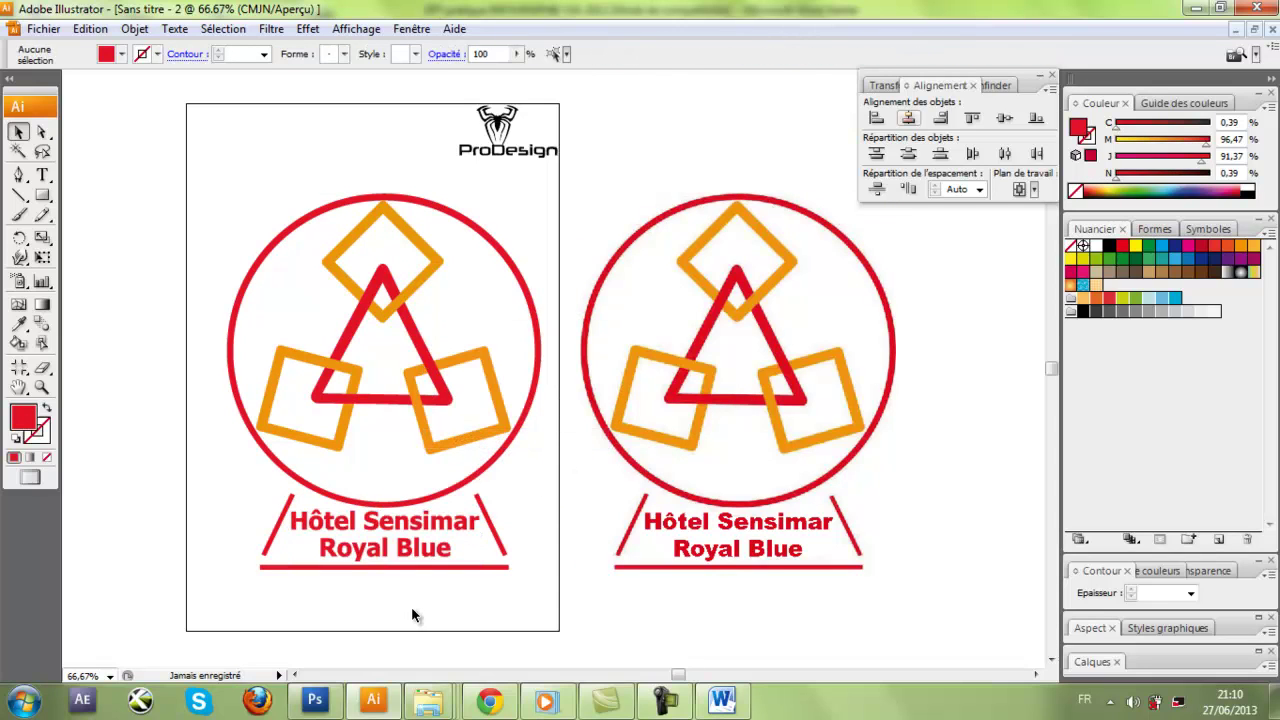
Step: Delete the original logo image, leaving only the rebuild
left_click(785, 364)
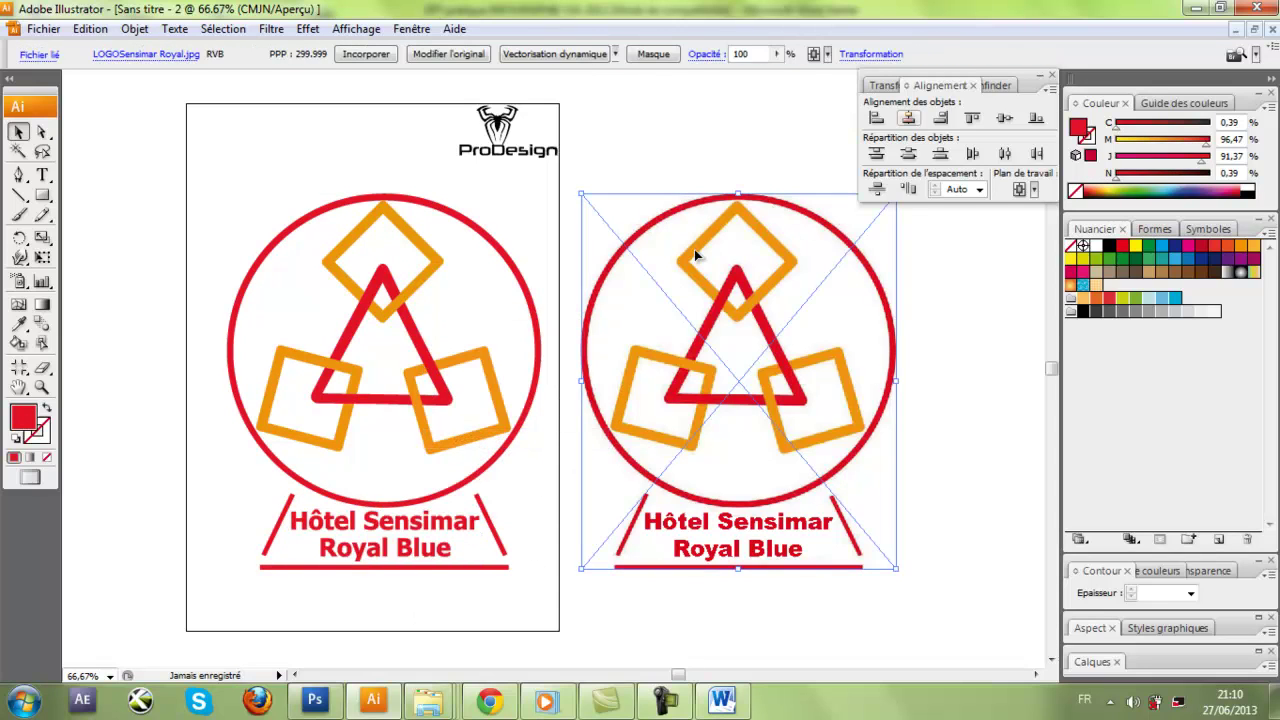
key("Delete")
left_click_drag(449, 323, 551, 330)
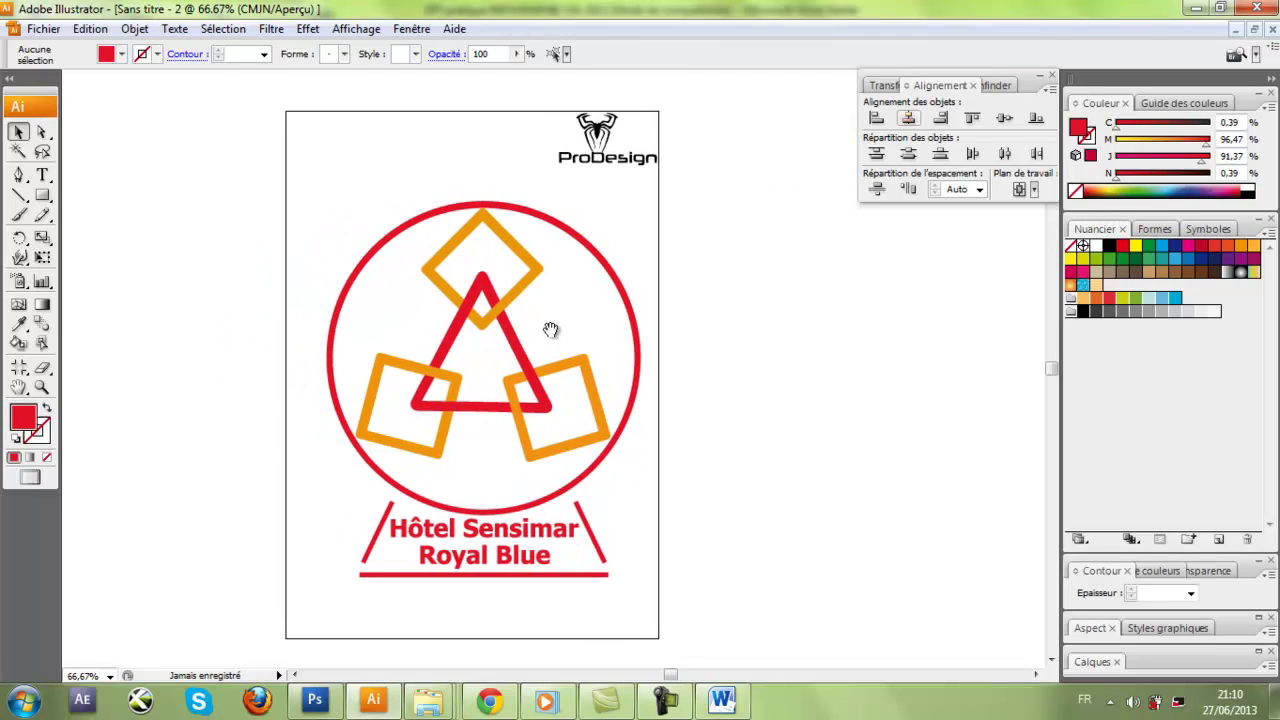
Step: Add a '2-' text label at the artboard's top left, then deselect it
key("t")
left_click(305, 192)
type("2-")
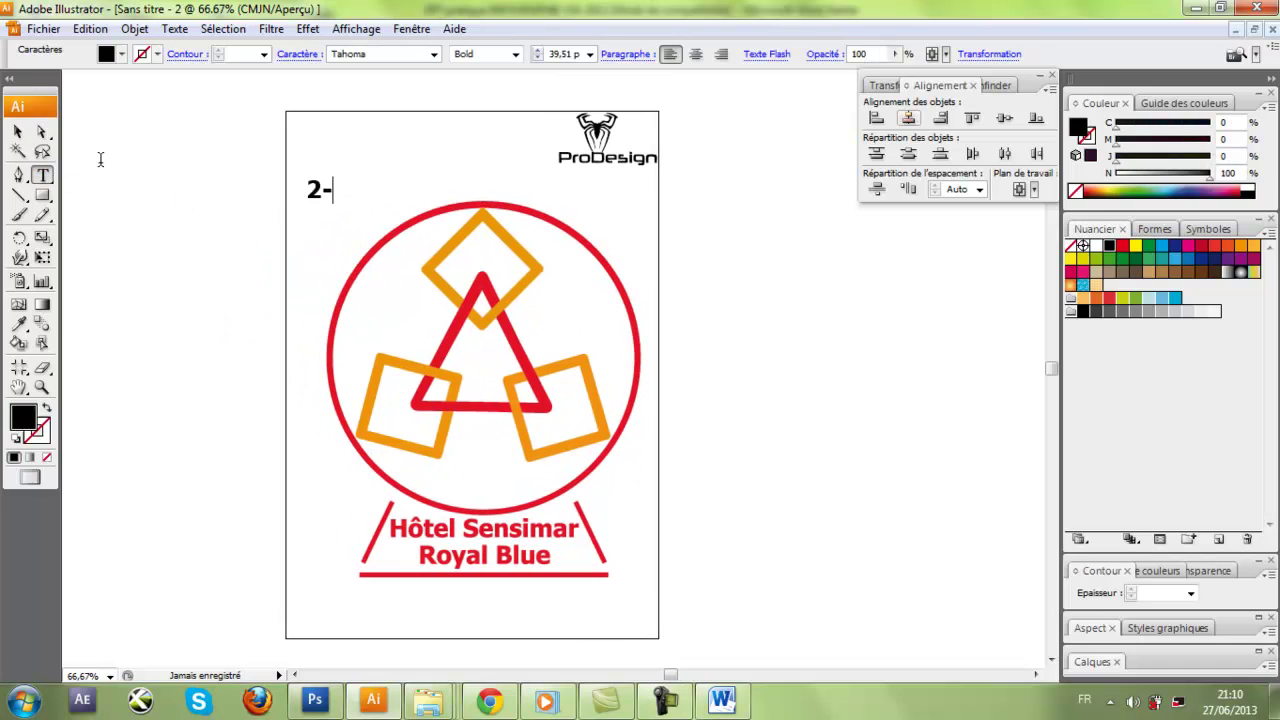
left_click(17, 131)
left_click(408, 151)
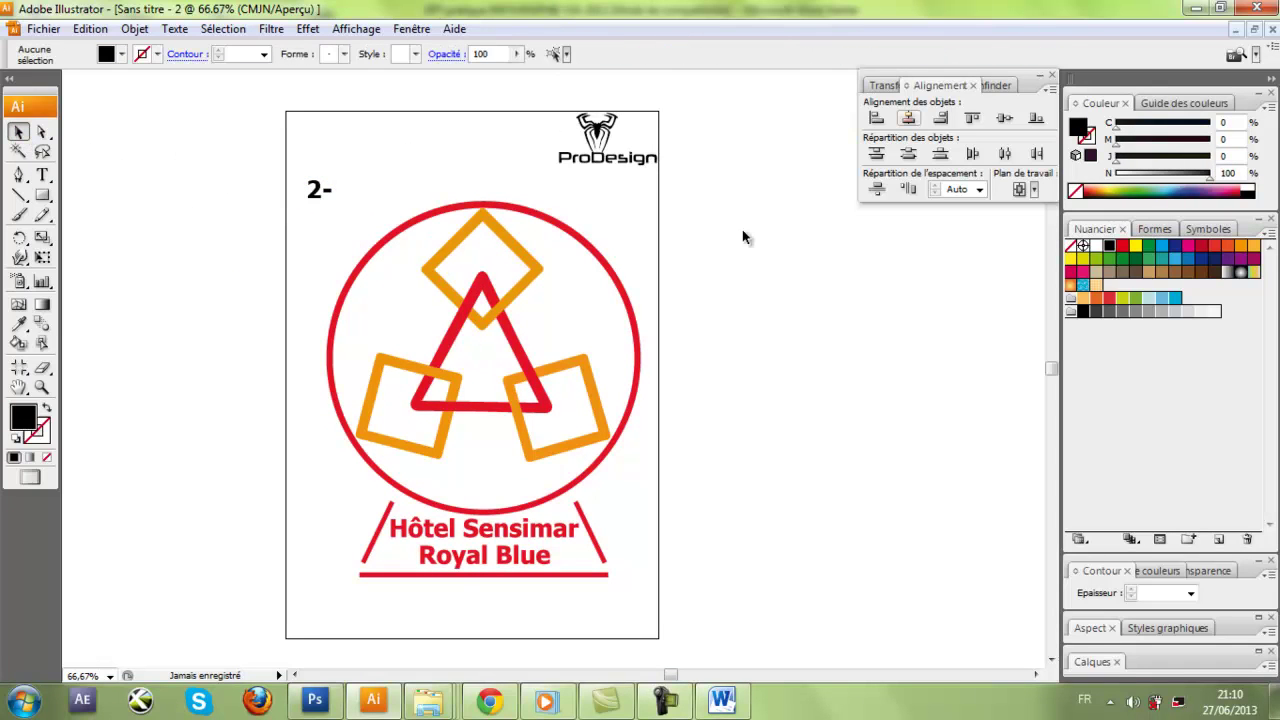
Step: Minimize Illustrator and the media player, then bring up Camtasia Recorder
left_click(1197, 8)
left_click(545, 700)
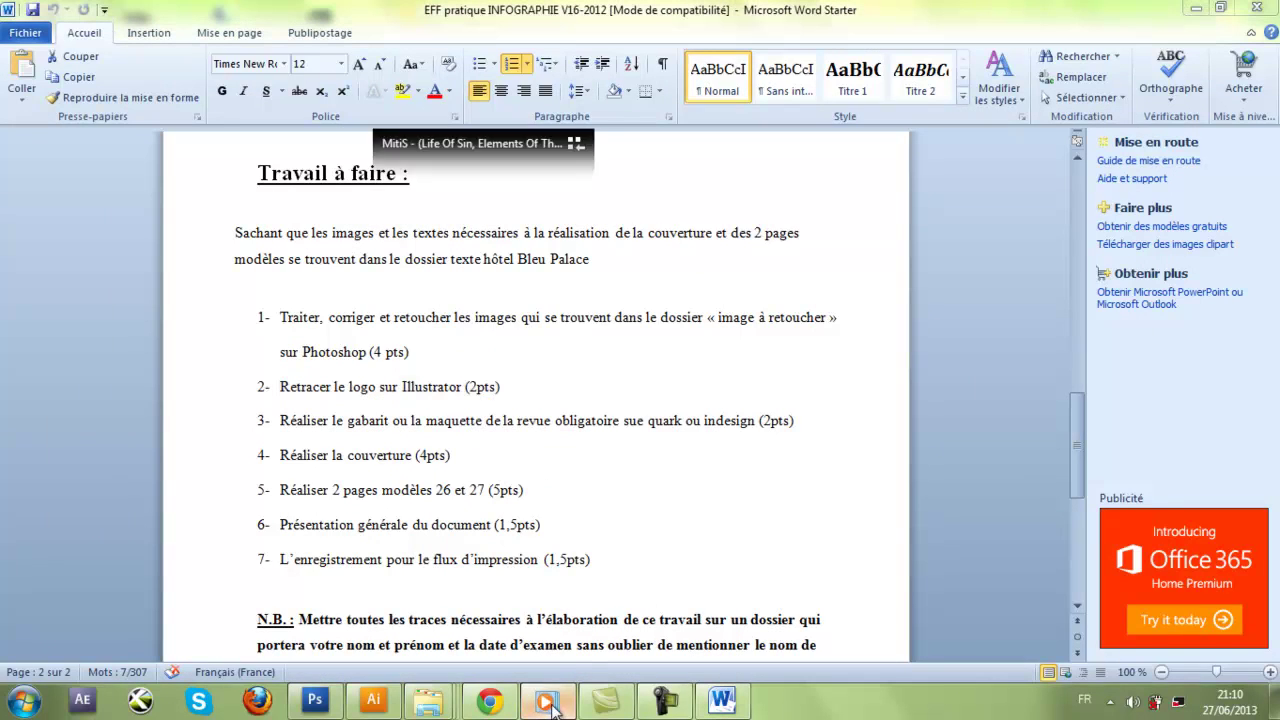
left_click(512, 110)
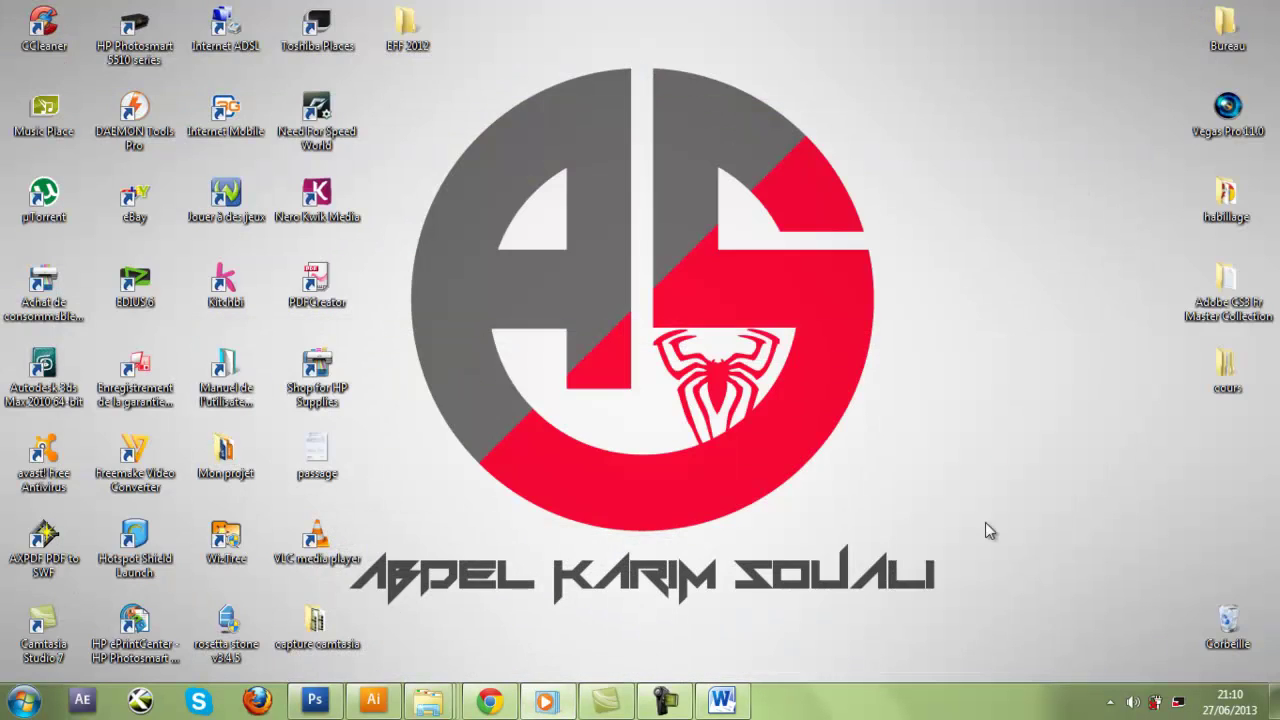
left_click(665, 700)
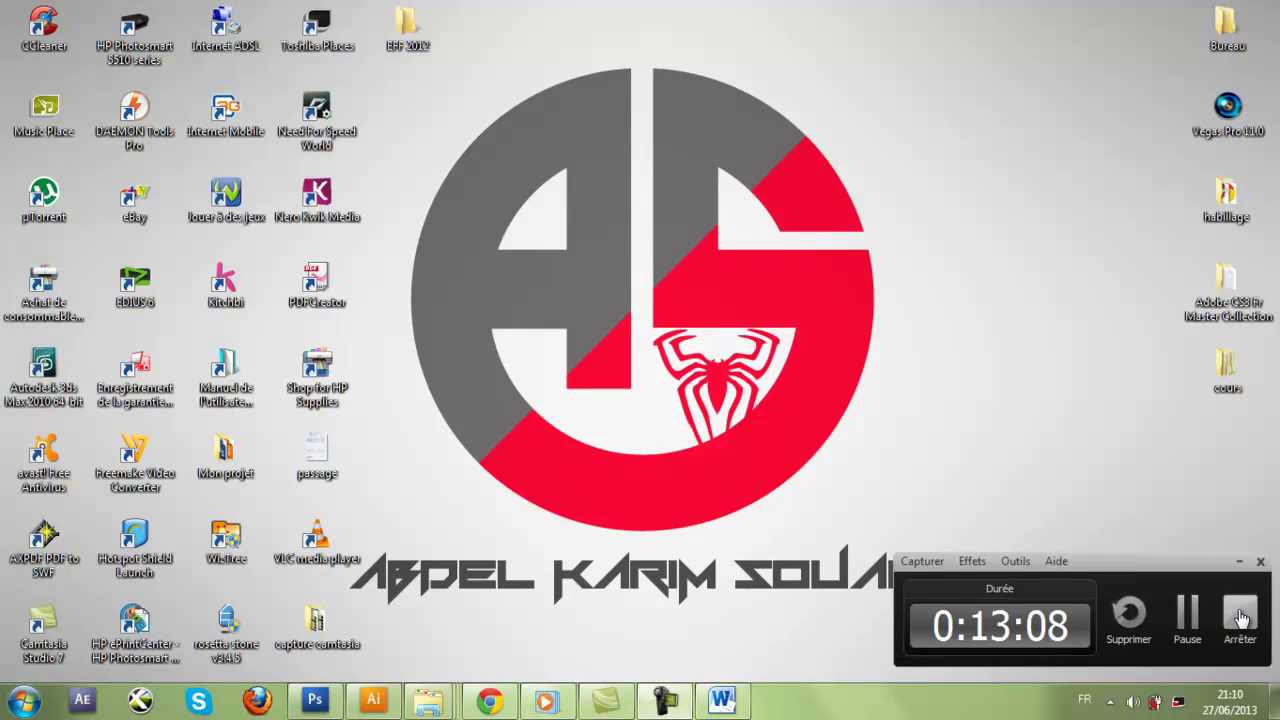